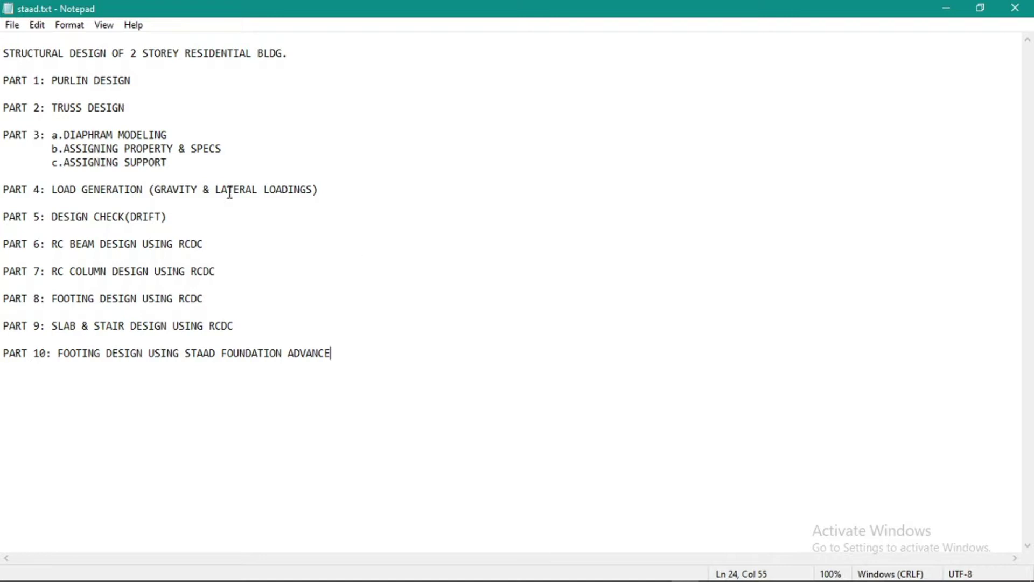
{"action": "left_click_drag", "start_coordinate": [134, 105], "coordinate": [56, 96]}
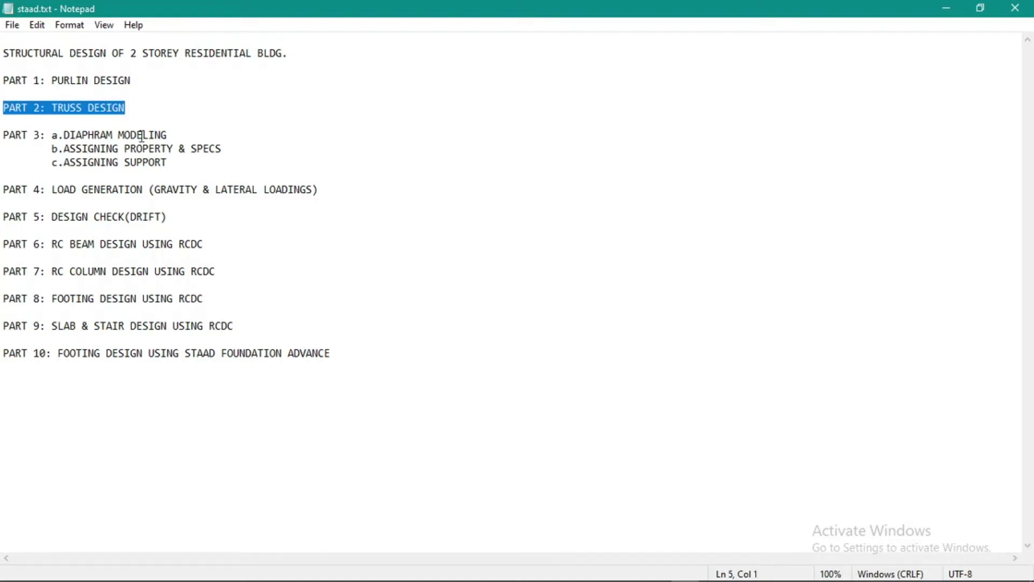
{"action": "left_click", "coordinate": [156, 118]}
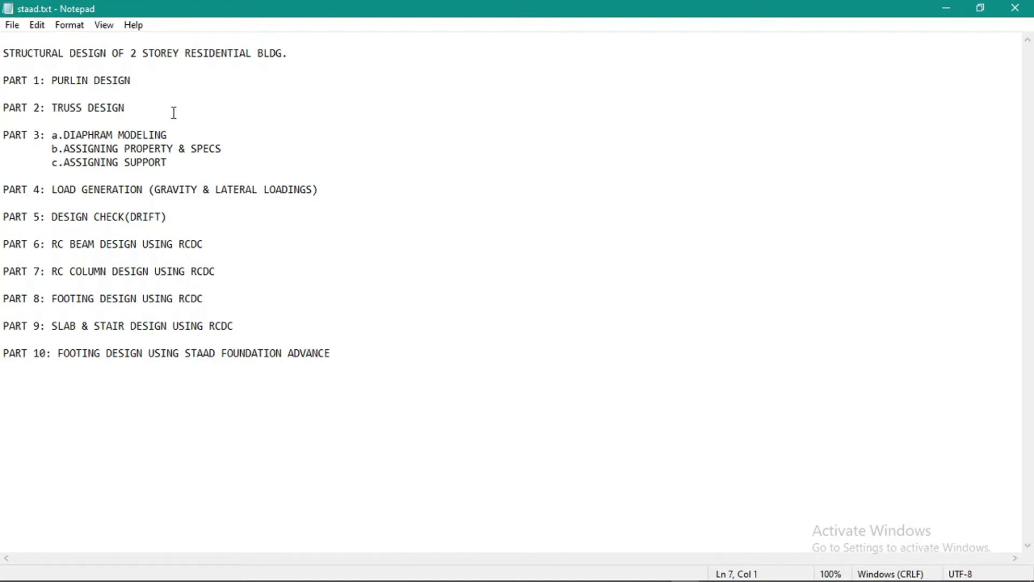
Step: Switch to STAAD.Pro and create a new Space model named TRUSS with meter and kilonewton units
{"action": "mouse_move", "coordinate": [485, 579]}
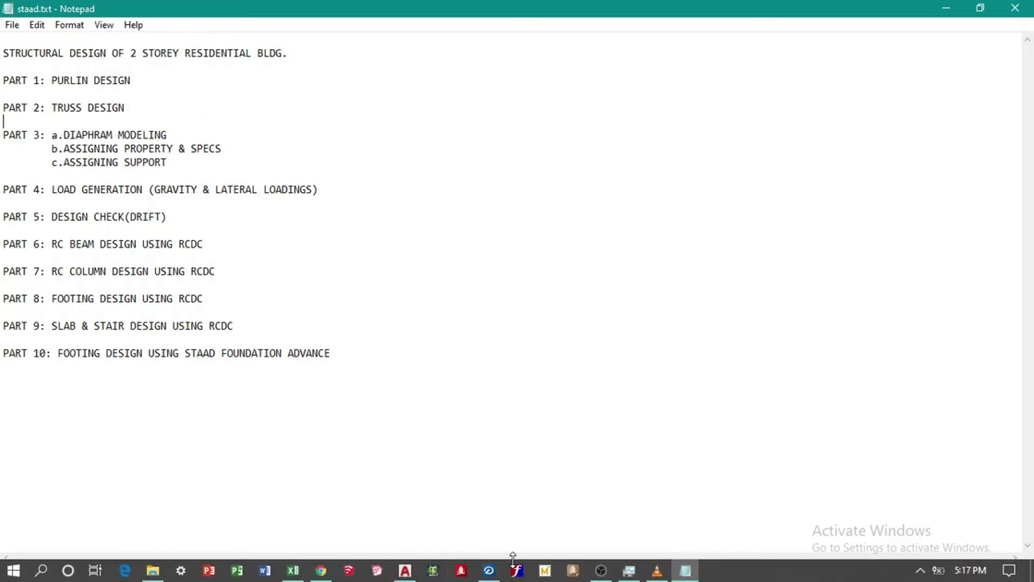
{"action": "left_click", "coordinate": [434, 571]}
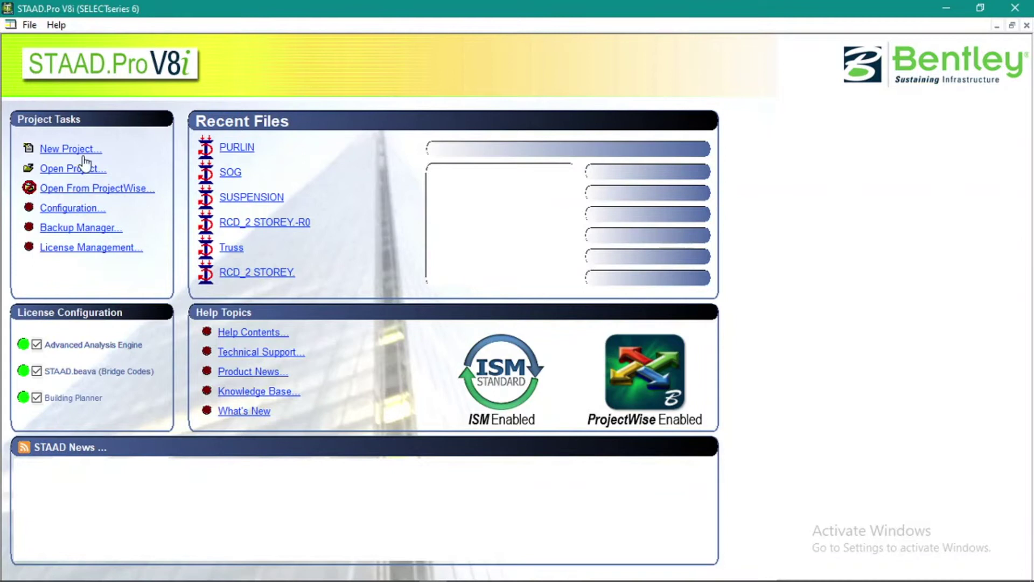
{"action": "left_click", "coordinate": [67, 149]}
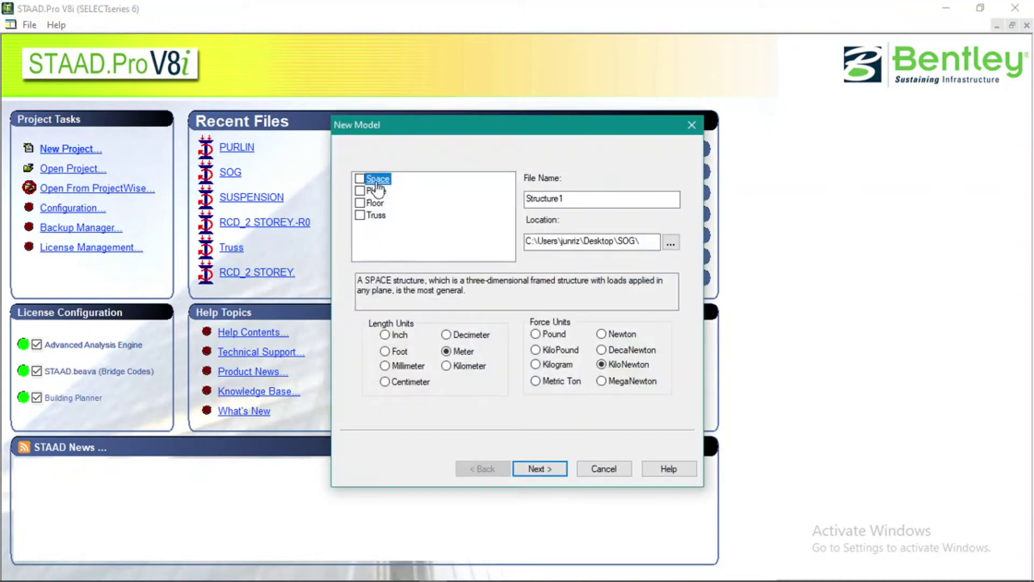
{"action": "mouse_move", "coordinate": [417, 579]}
{"action": "left_click_drag", "start_coordinate": [565, 199], "coordinate": [500, 209]}
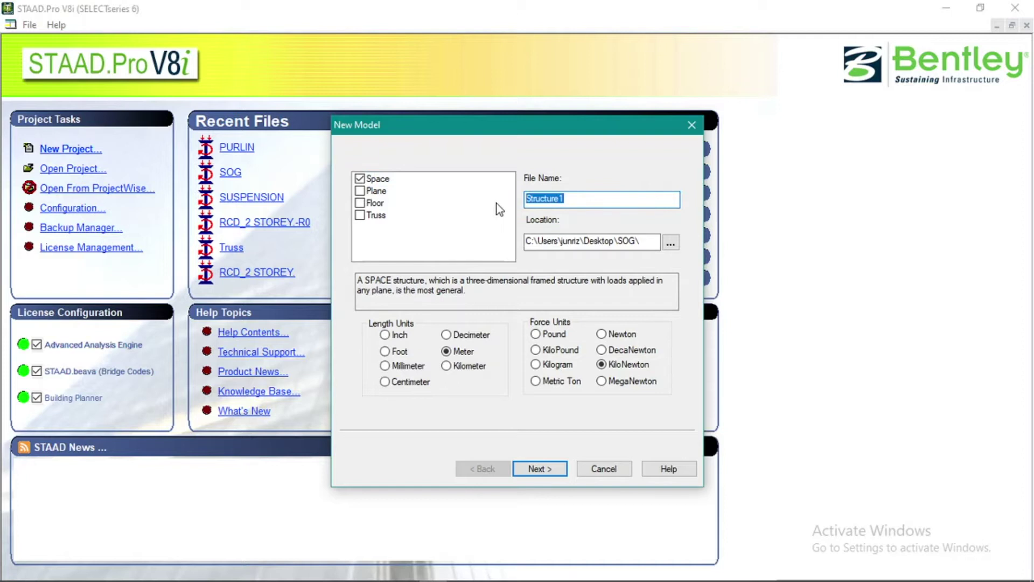
{"action": "type", "text": "TRUSS"}
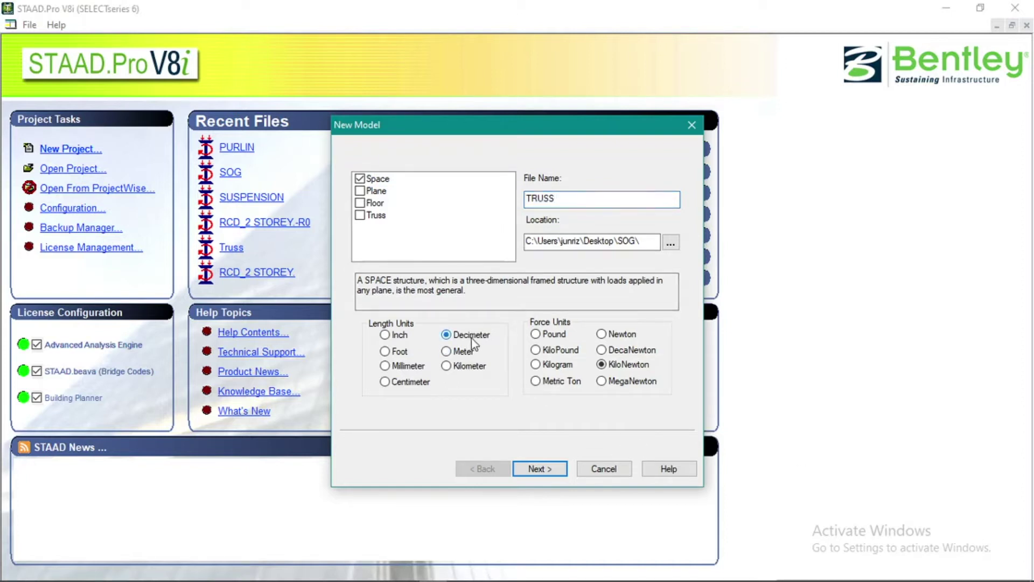
{"action": "left_click", "coordinate": [471, 350]}
{"action": "key", "text": "Up"}
{"action": "key", "text": "Down"}
{"action": "left_click", "coordinate": [539, 468]}
{"action": "left_click", "coordinate": [520, 472]}
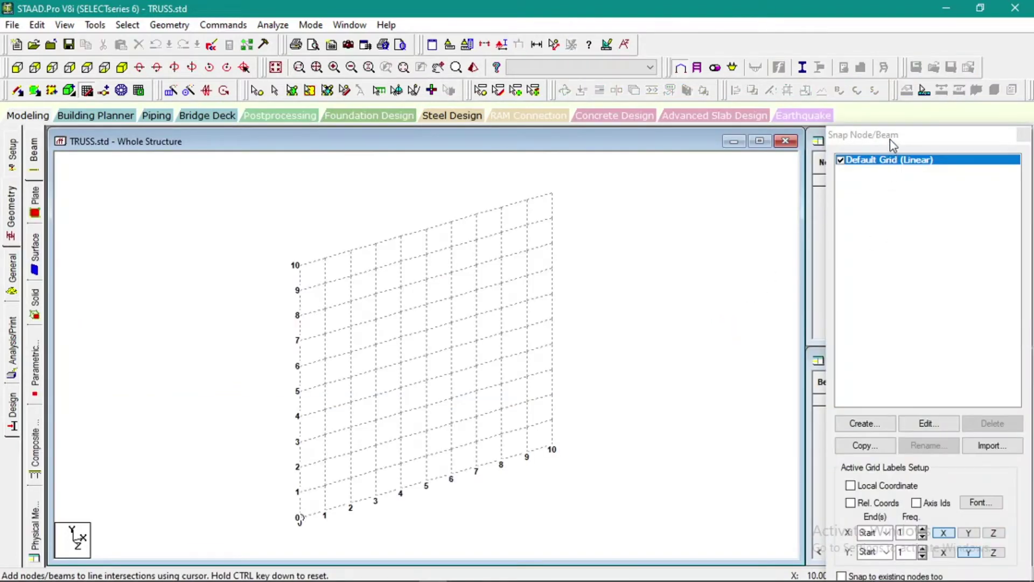
Step: Close the Snap Node/Beam grid and add the first node at the origin with coordinates 0, 0, 0
{"action": "left_click", "coordinate": [890, 138]}
{"action": "left_click", "coordinate": [1022, 136]}
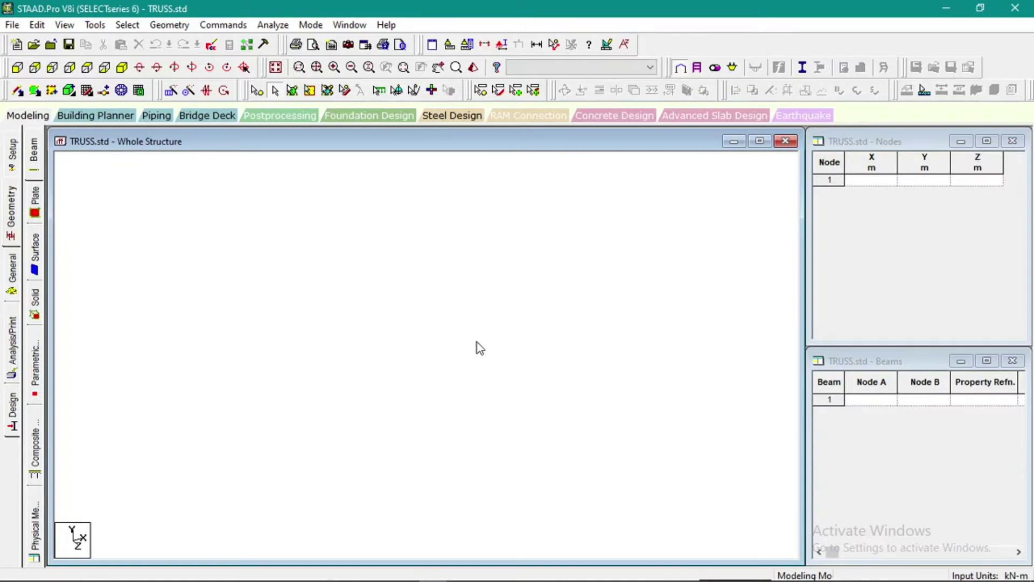
{"action": "left_click", "coordinate": [860, 180]}
{"action": "type", "text": "0"}
{"action": "key", "text": "Return"}
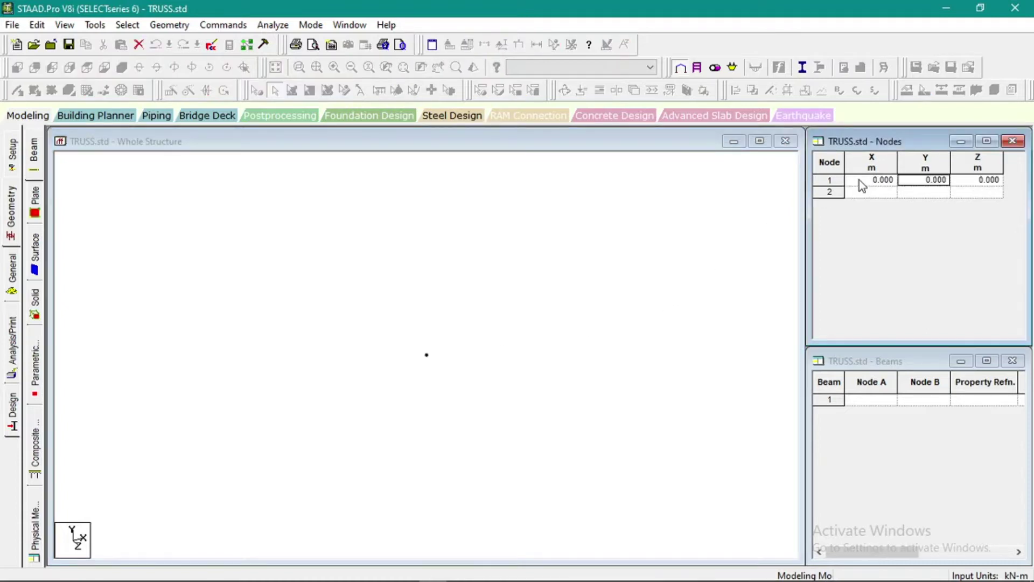
{"action": "left_click", "coordinate": [866, 193]}
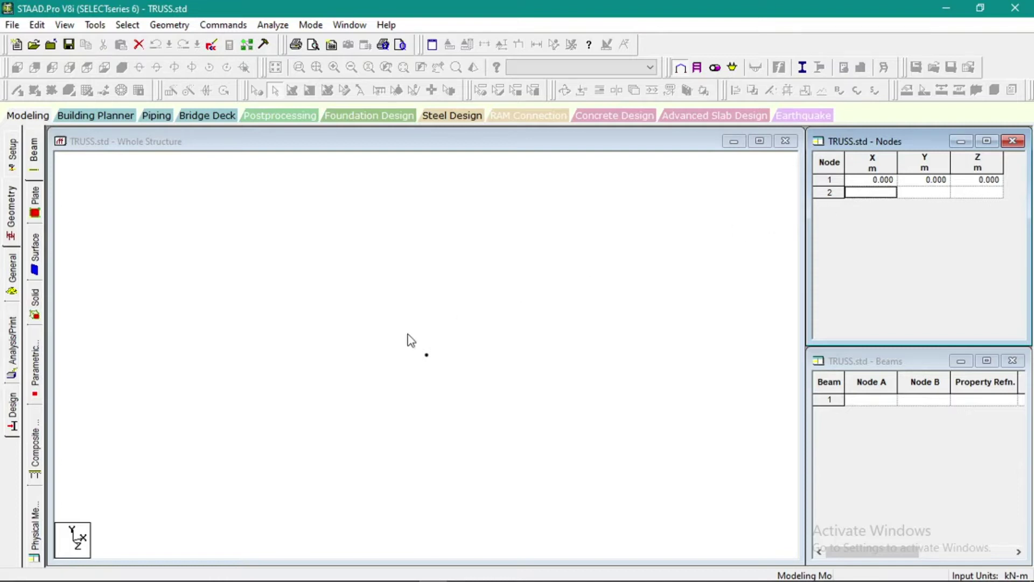
{"action": "left_click", "coordinate": [443, 346]}
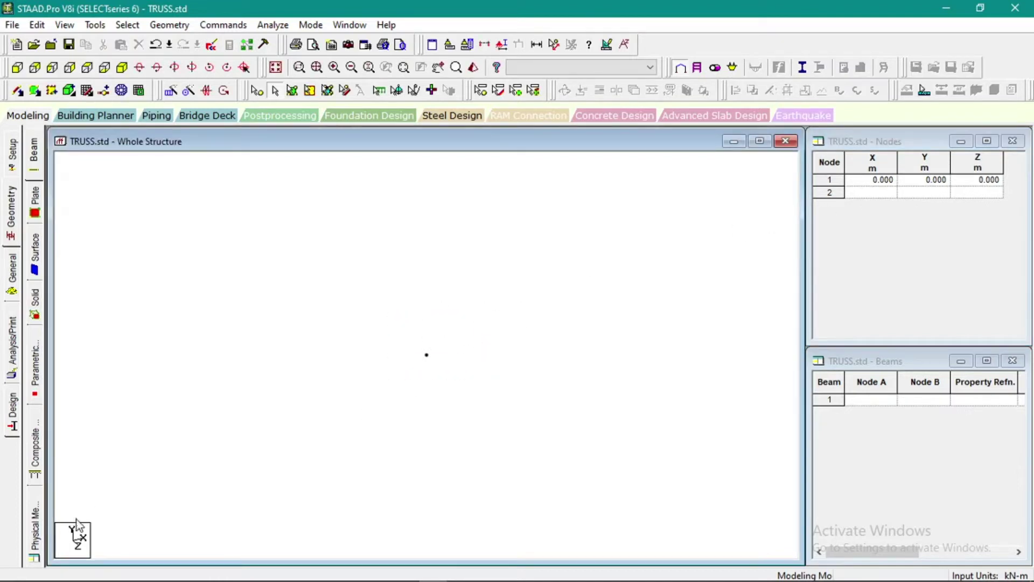
{"action": "left_click_drag", "start_coordinate": [368, 312], "coordinate": [460, 382]}
{"action": "left_click_drag", "start_coordinate": [401, 326], "coordinate": [456, 374]}
Step: Switch to AutoCAD and examine the span, height and panel spacing in the dimensioned truss drawing
{"action": "left_click", "coordinate": [405, 570]}
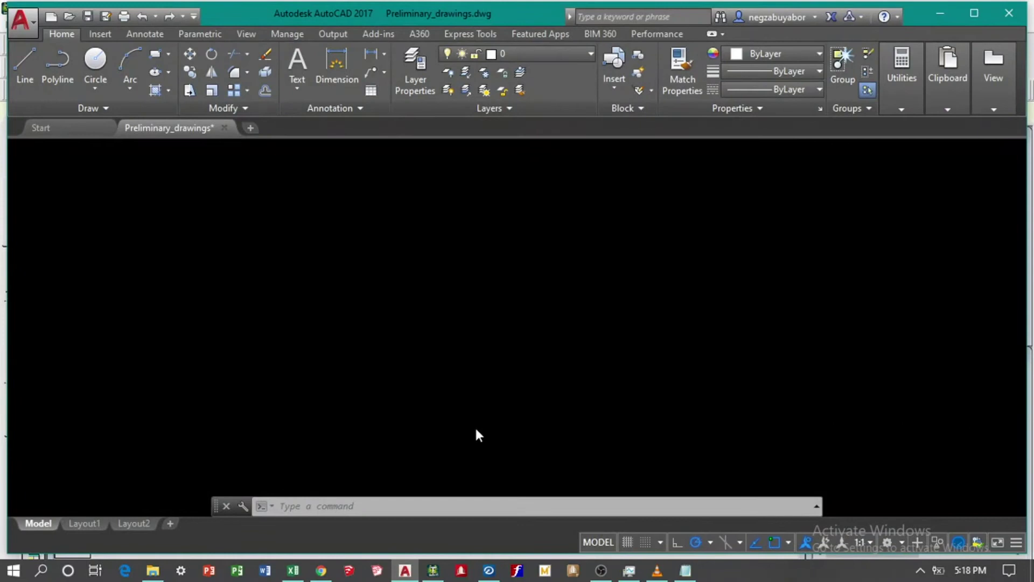
{"action": "scroll", "coordinate": [575, 295], "scroll_direction": "down", "scroll_amount": 2}
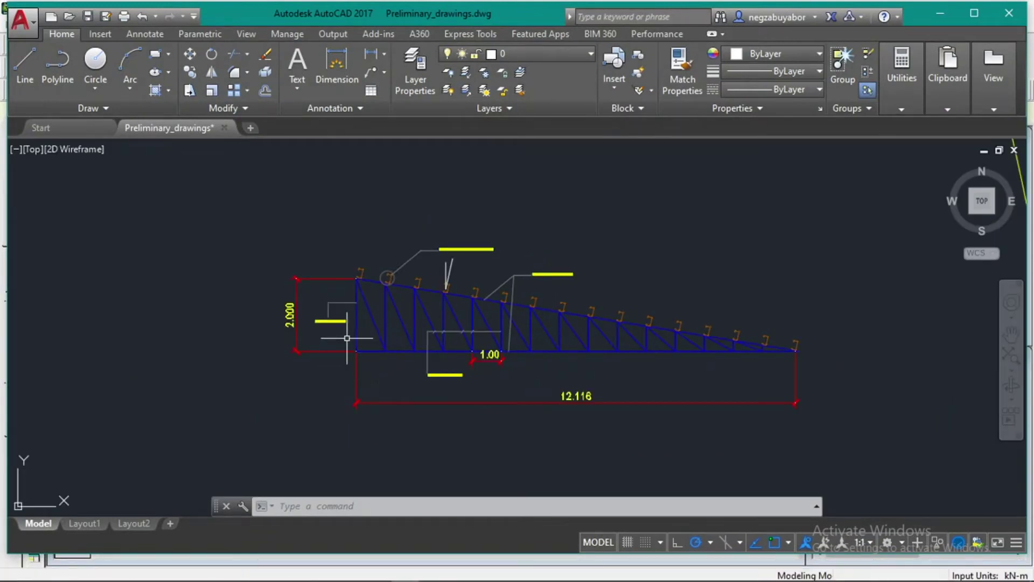
{"action": "left_click_drag", "start_coordinate": [341, 338], "coordinate": [350, 351]}
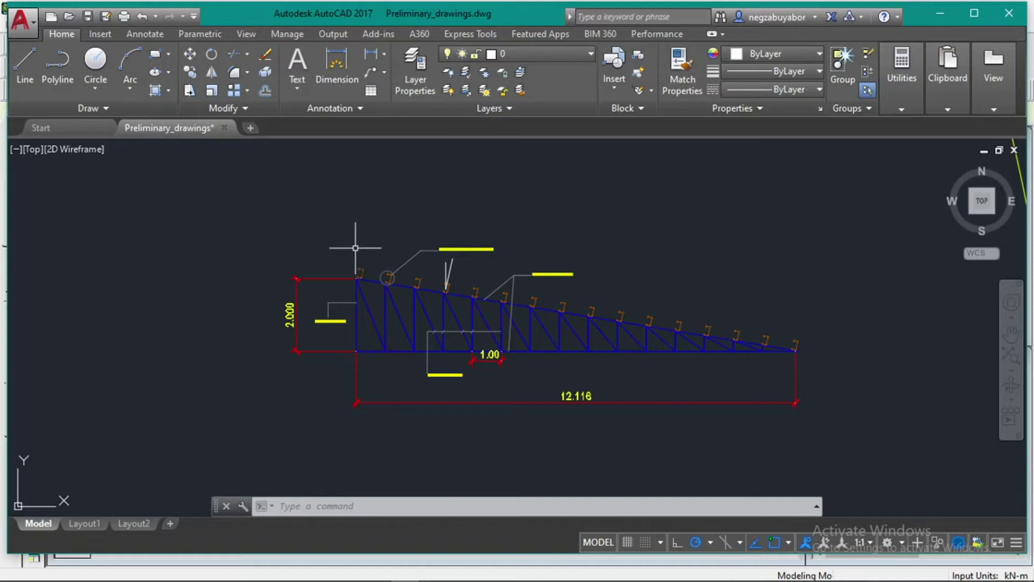
{"action": "scroll", "coordinate": [381, 342], "scroll_direction": "up", "scroll_amount": 2}
{"action": "mouse_move", "coordinate": [438, 348]}
{"action": "middle_mouse_down"}
{"action": "mouse_move", "coordinate": [427, 362]}
{"action": "mouse_move", "coordinate": [285, 363]}
{"action": "middle_mouse_up"}
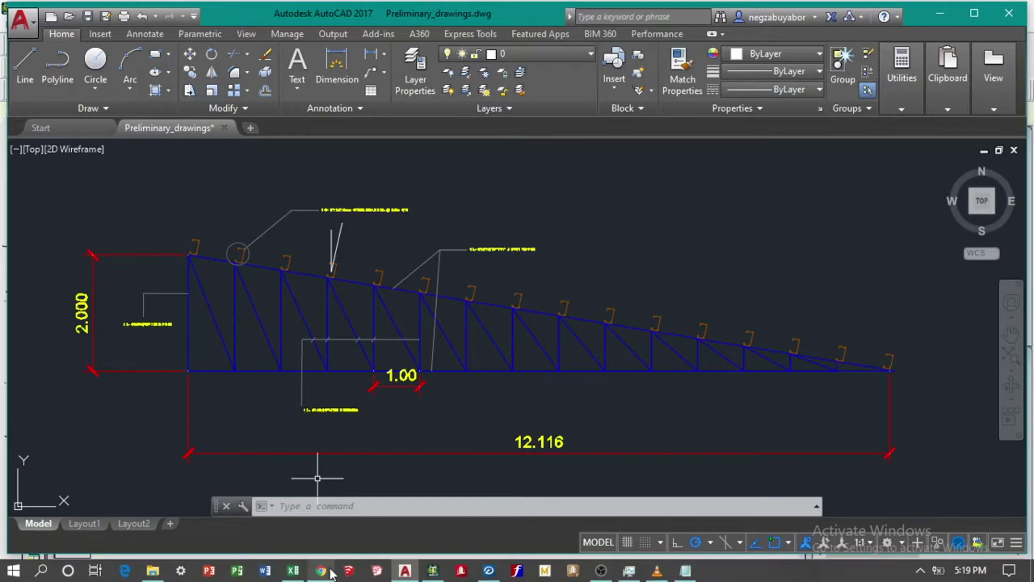
Step: Back in STAAD.Pro, create the bottom chord by repeating the origin node once along X at 12.116 m spacing with linked steps
{"action": "mouse_move", "coordinate": [431, 574]}
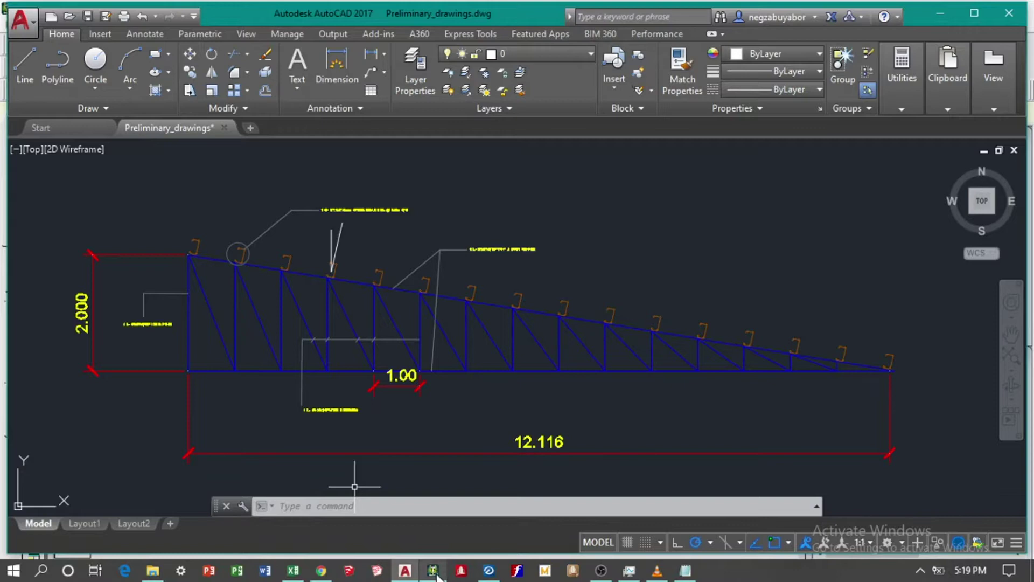
{"action": "left_click", "coordinate": [433, 571]}
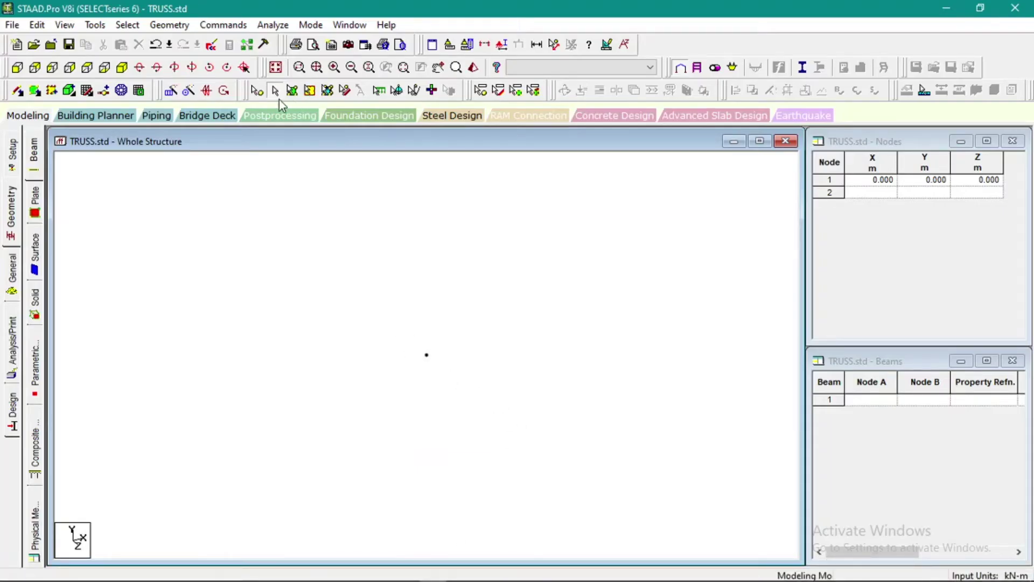
{"action": "left_click", "coordinate": [256, 90]}
{"action": "left_click", "coordinate": [426, 354]}
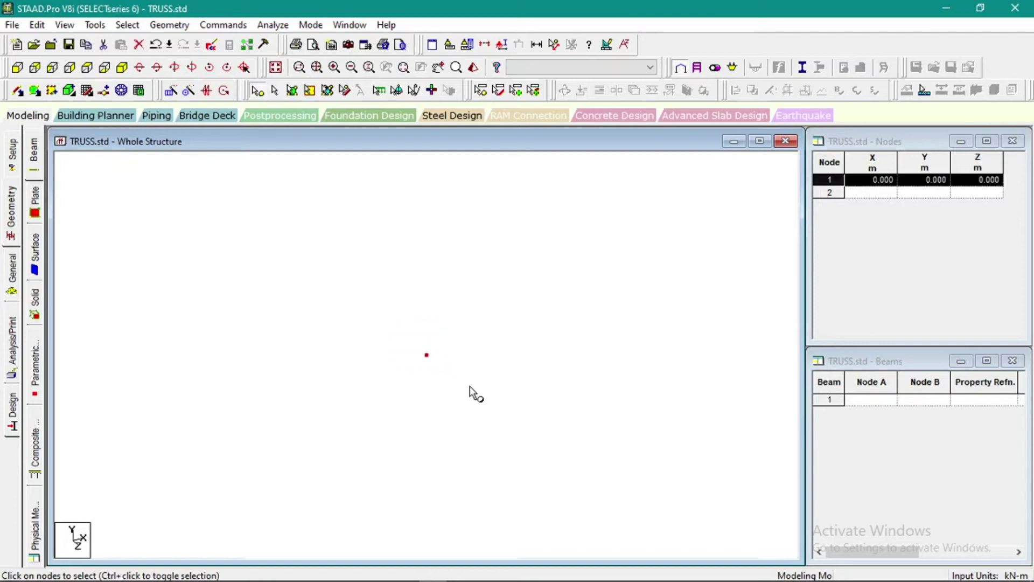
{"action": "left_click", "coordinate": [171, 91]}
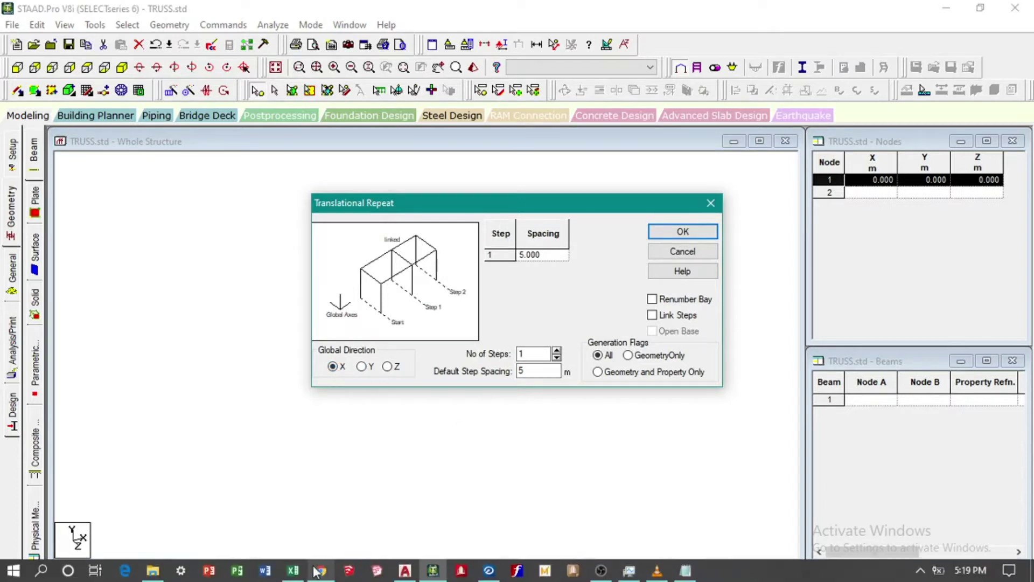
{"action": "left_click", "coordinate": [405, 571]}
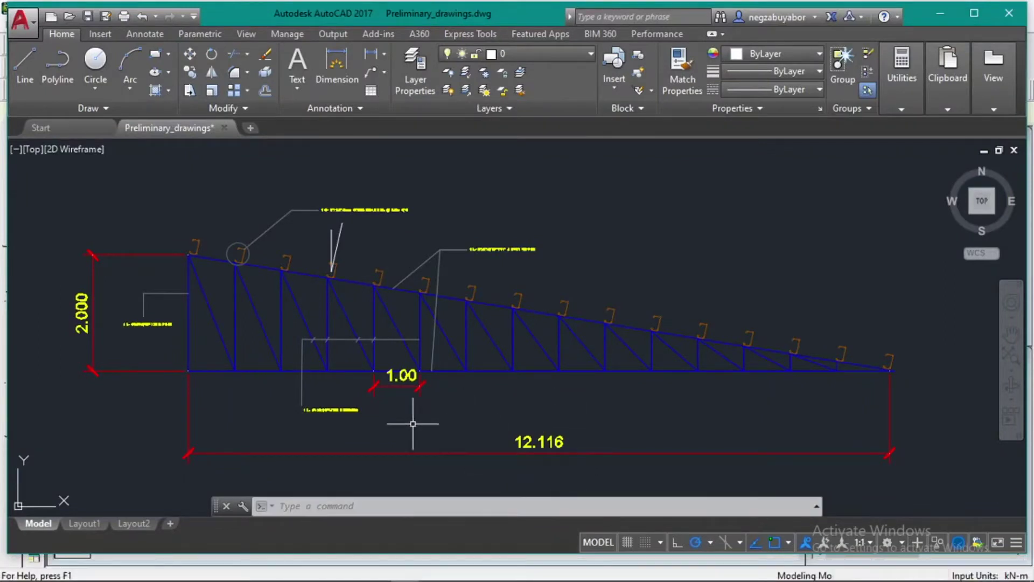
{"action": "left_click", "coordinate": [440, 573]}
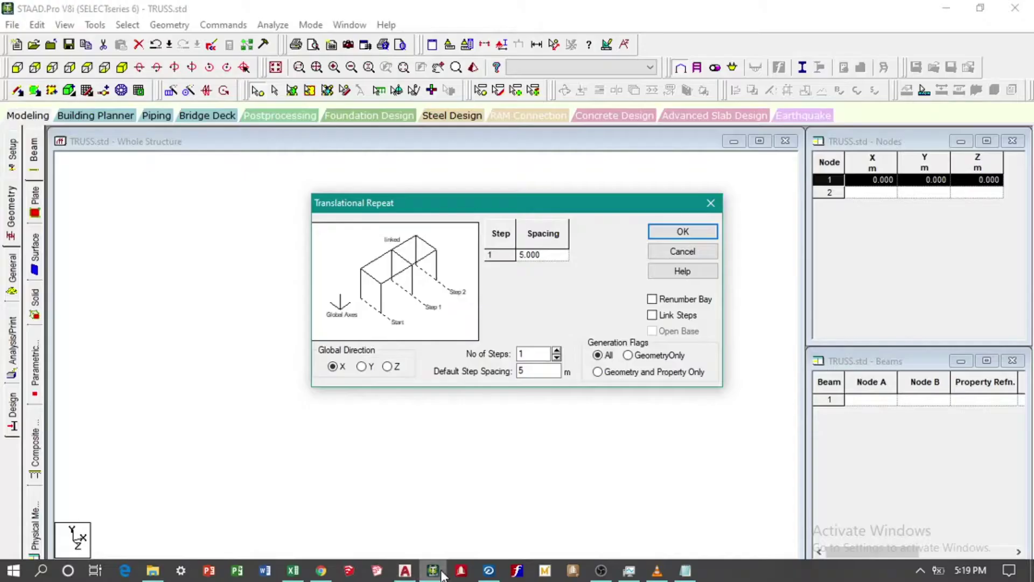
{"action": "double_click", "coordinate": [526, 371]}
{"action": "type", "text": "12"}
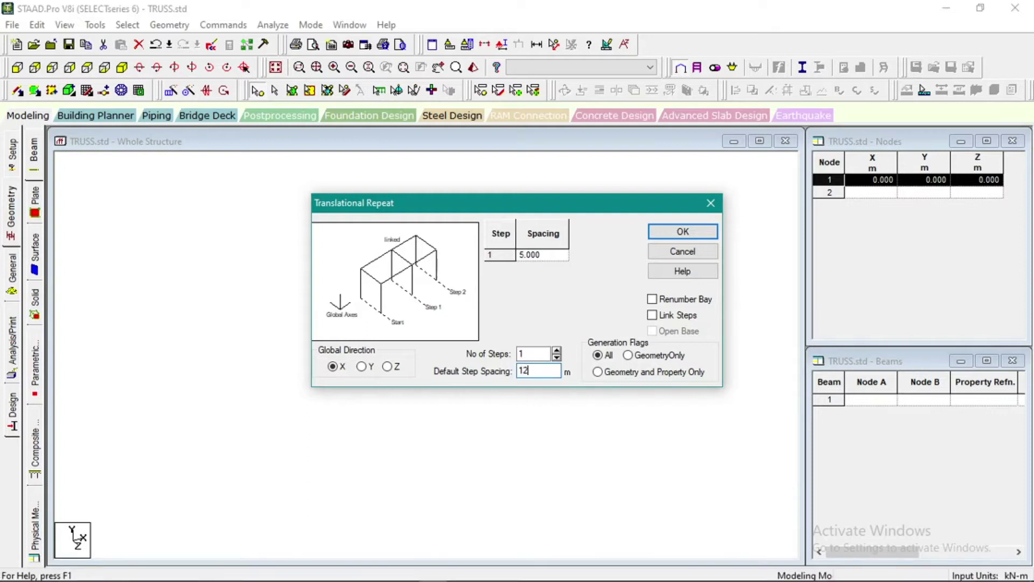
{"action": "type", "text": ".116"}
{"action": "left_click", "coordinate": [652, 315]}
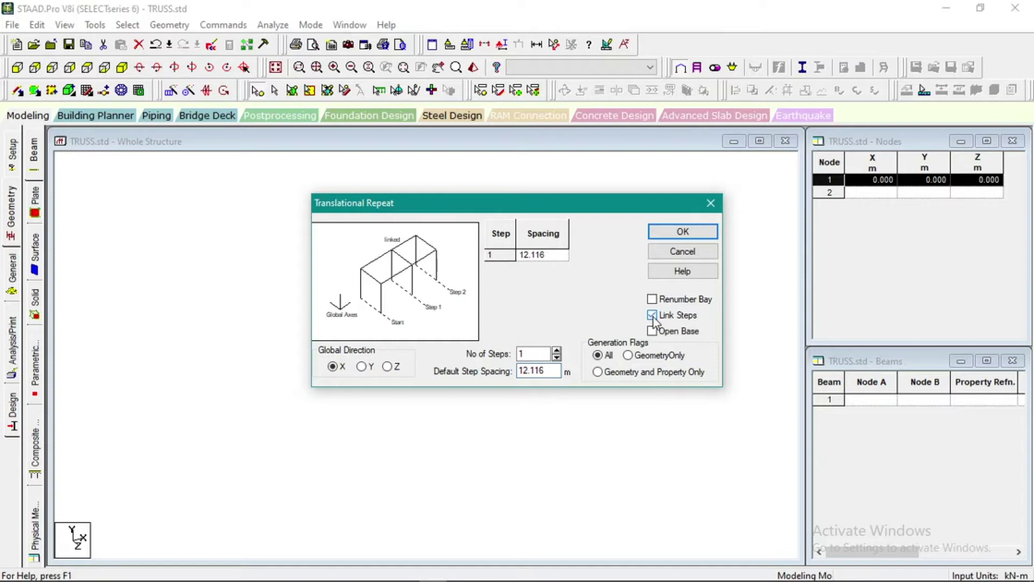
{"action": "left_click", "coordinate": [681, 232]}
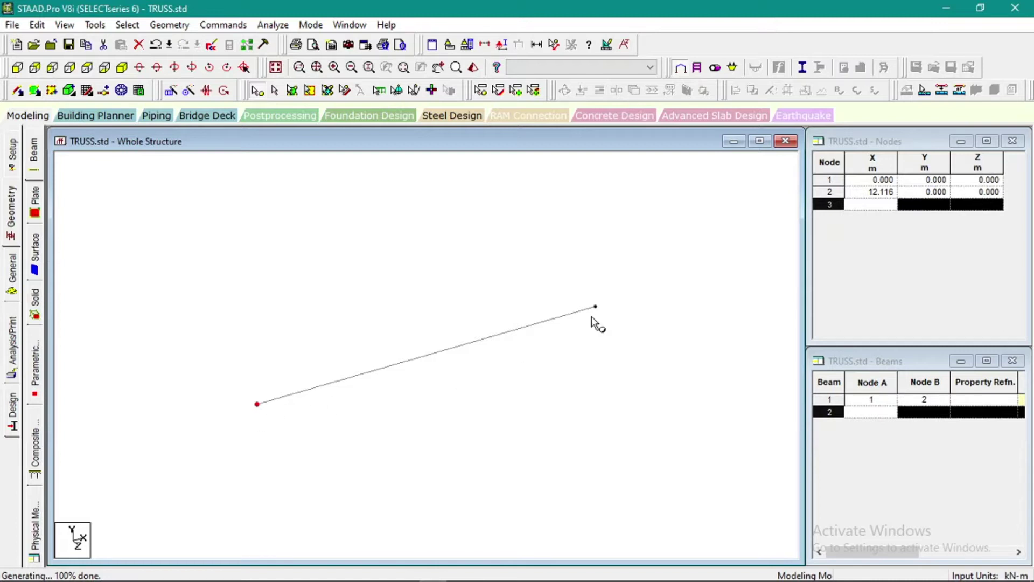
Step: Create the vertical end member by repeating the origin node once along Y at 2 m spacing with linked steps
{"action": "left_click", "coordinate": [257, 403]}
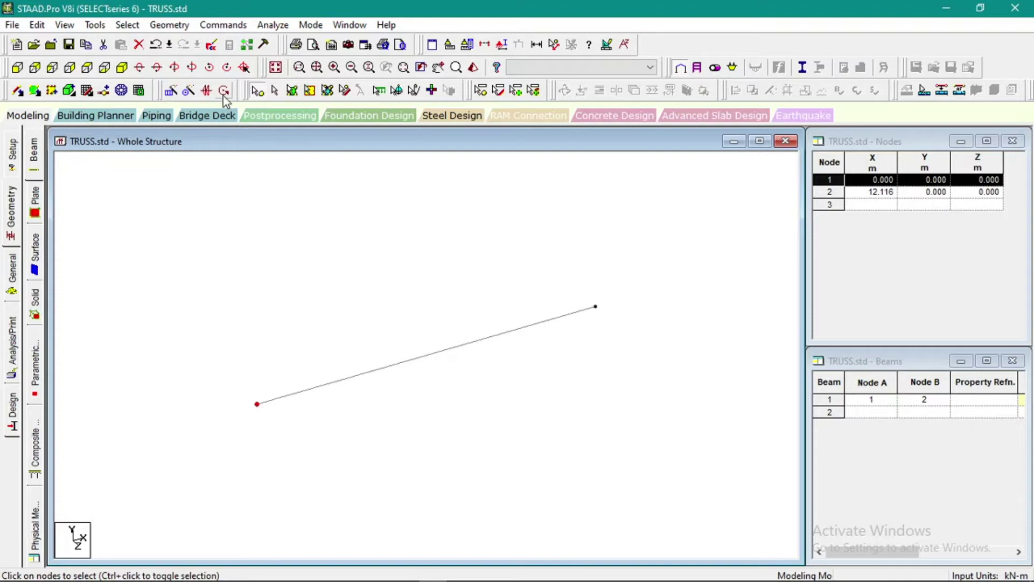
{"action": "left_click", "coordinate": [171, 90]}
{"action": "left_click", "coordinate": [359, 366]}
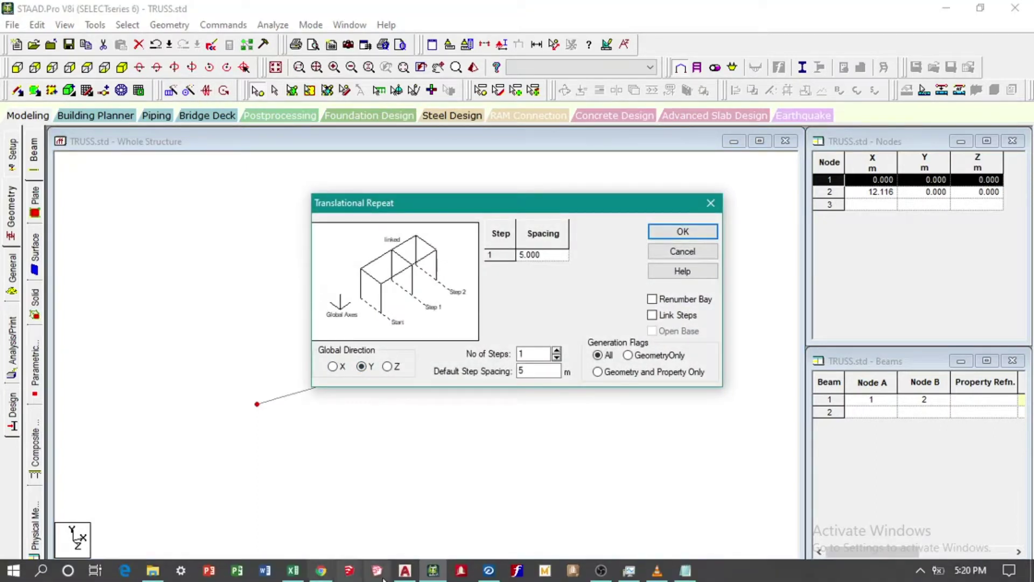
{"action": "left_click", "coordinate": [405, 569]}
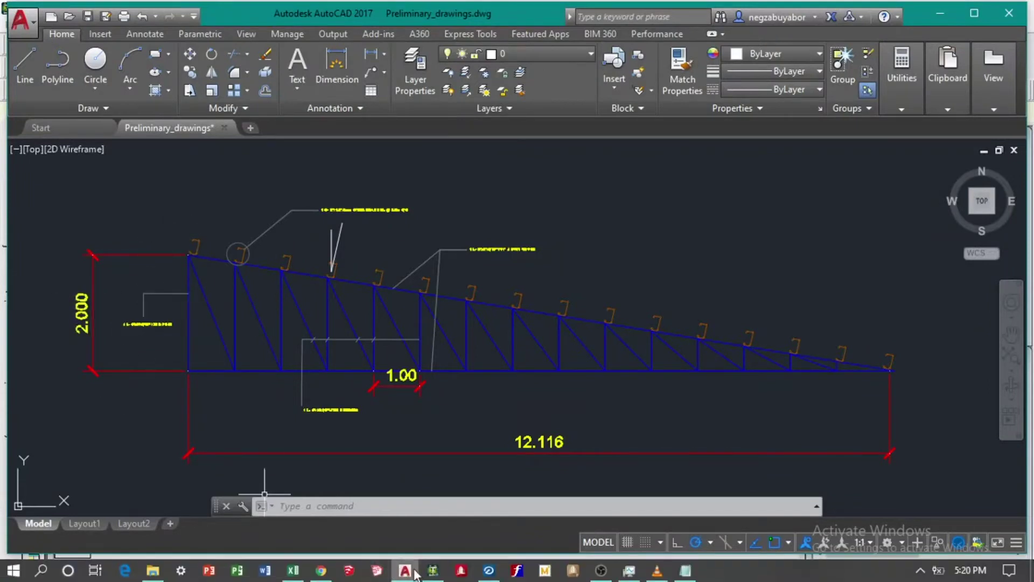
{"action": "left_click", "coordinate": [405, 570]}
{"action": "double_click", "coordinate": [521, 371]}
{"action": "type", "text": "2"}
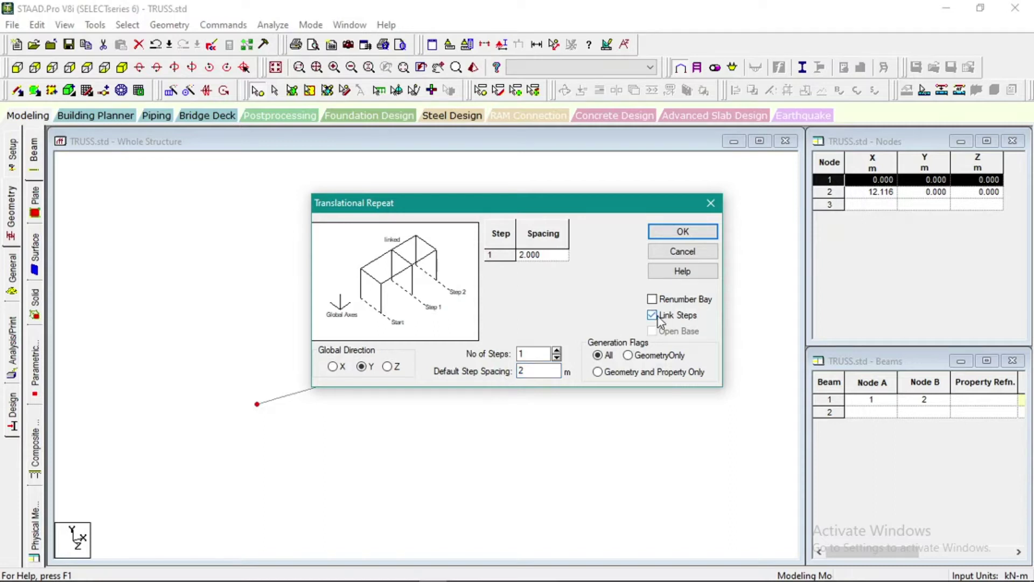
{"action": "left_click", "coordinate": [680, 231]}
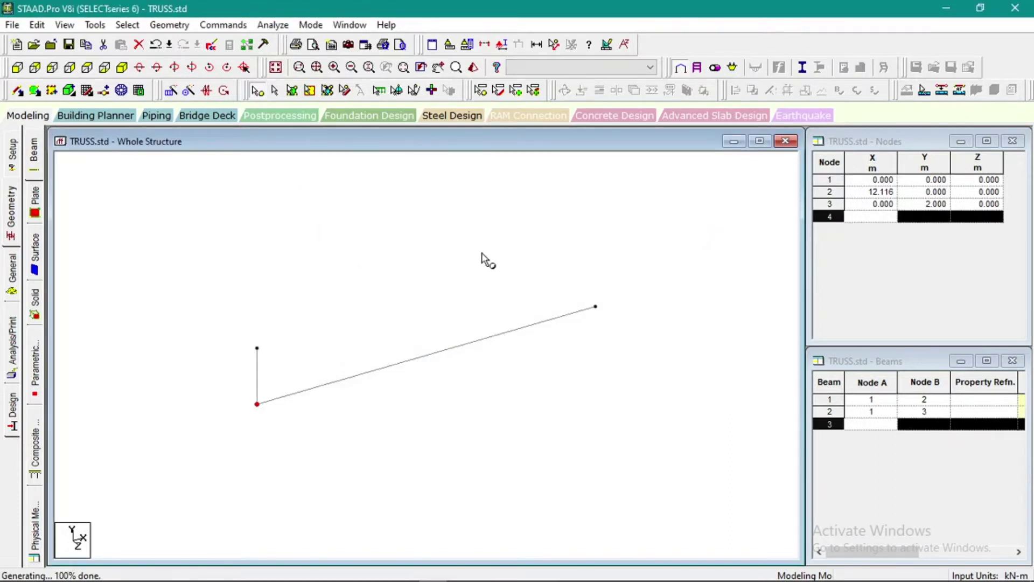
{"action": "left_click", "coordinate": [289, 256]}
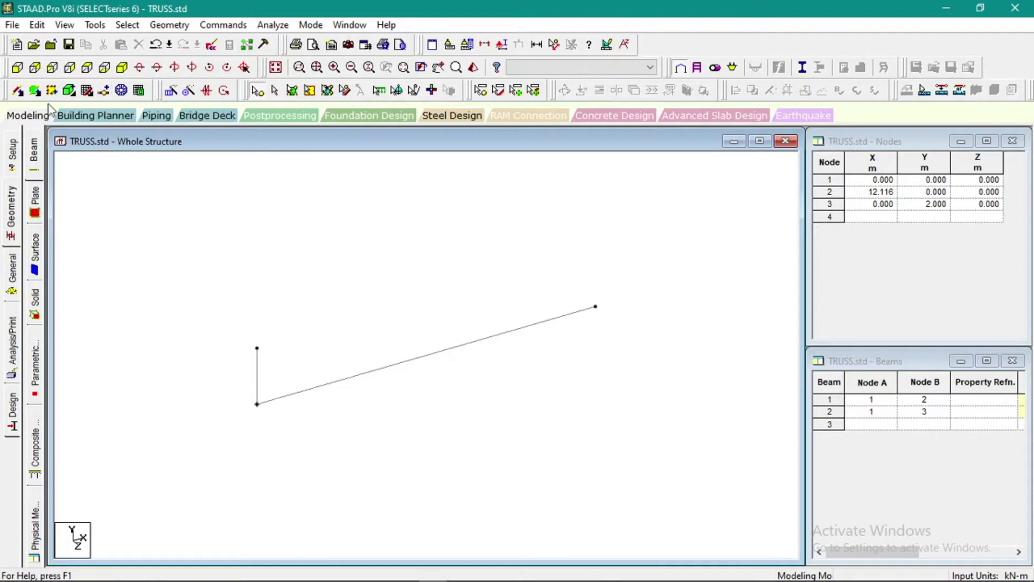
Step: Add a sloping top chord beam from node 2 to node 3 to close the triangular truss outline
{"action": "left_click", "coordinate": [18, 92]}
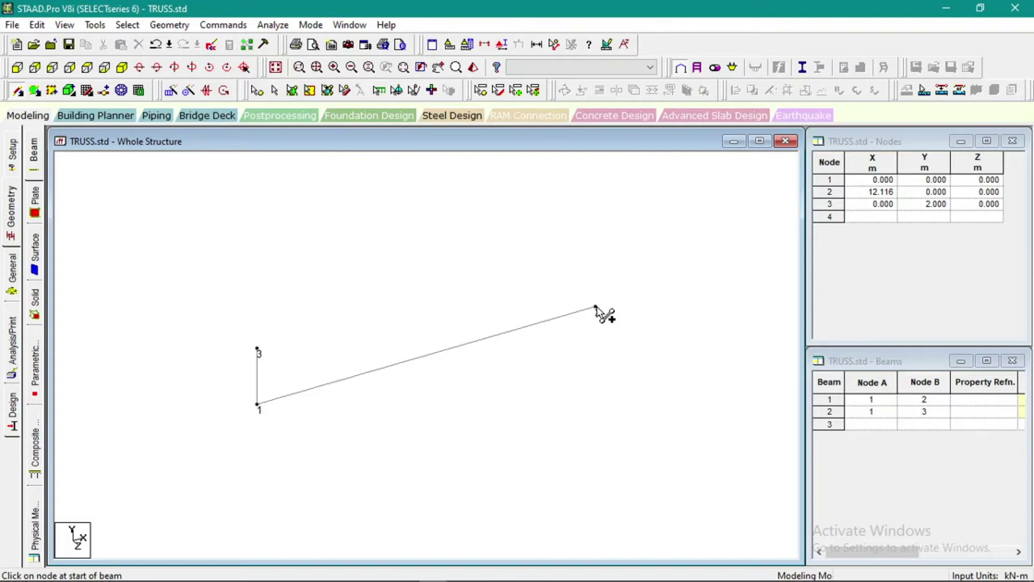
{"action": "left_click_drag", "start_coordinate": [596, 307], "coordinate": [257, 349]}
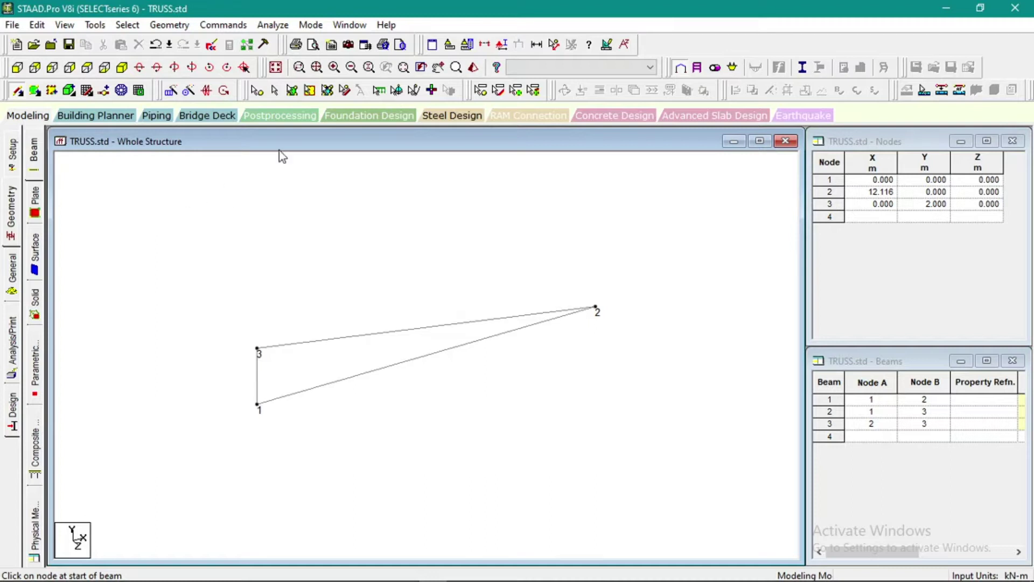
{"action": "left_click", "coordinate": [17, 67]}
{"action": "left_click", "coordinate": [275, 68]}
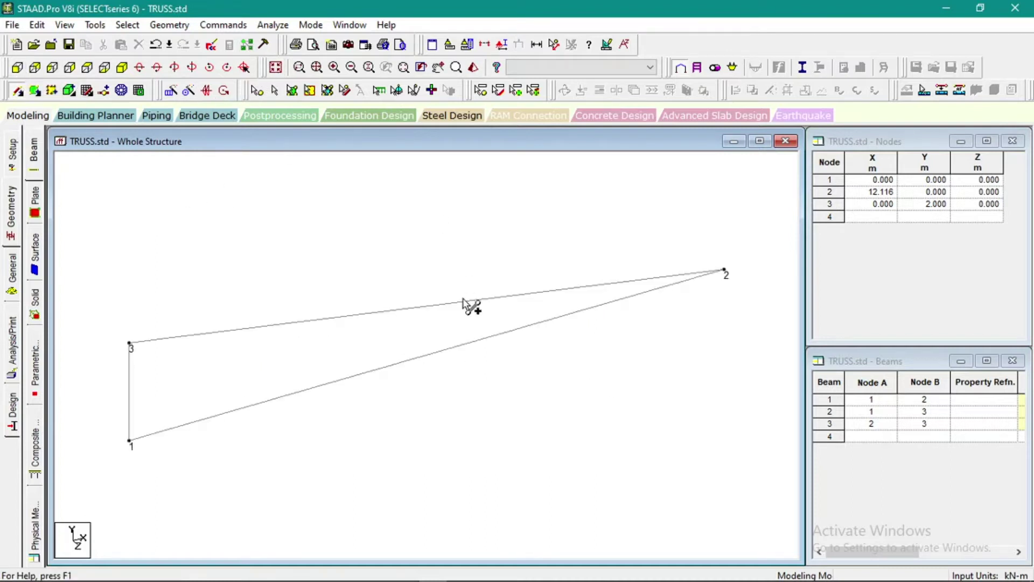
{"action": "left_click", "coordinate": [17, 67]}
{"action": "scroll", "coordinate": [404, 365], "scroll_direction": "down", "scroll_amount": 1}
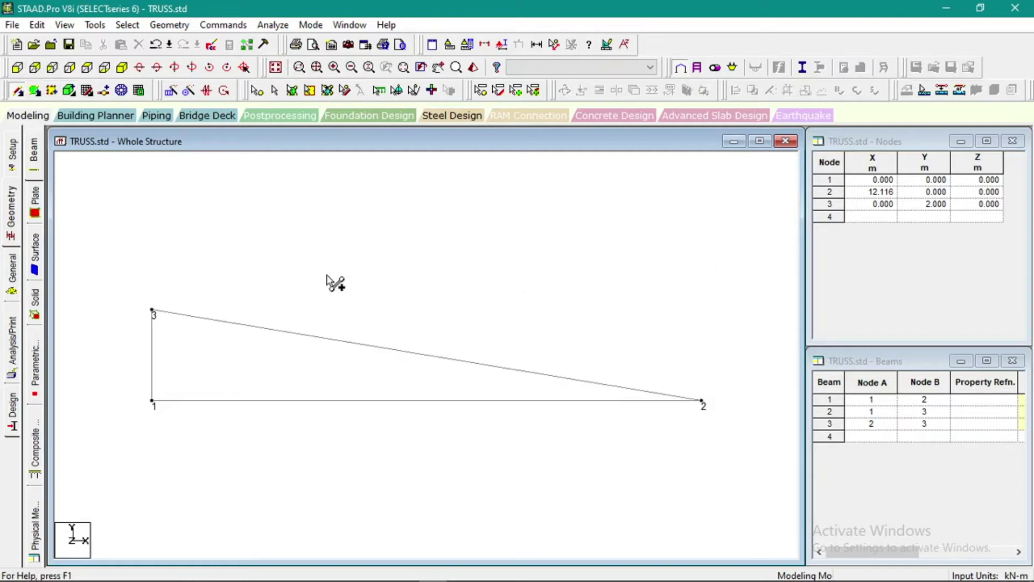
Step: End beam drawing, restore the full front view, and check the panel spacing in the AutoCAD truss drawing
{"action": "left_click", "coordinate": [275, 68]}
{"action": "left_click", "coordinate": [17, 67]}
{"action": "scroll", "coordinate": [350, 377], "scroll_direction": "down", "scroll_amount": 1}
{"action": "left_click", "coordinate": [275, 91]}
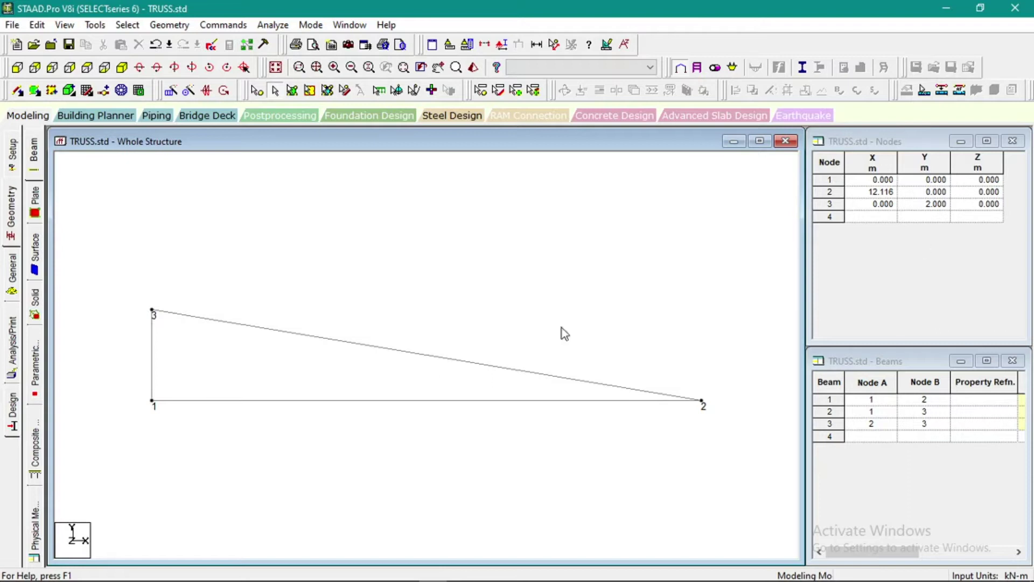
{"action": "mouse_move", "coordinate": [323, 580]}
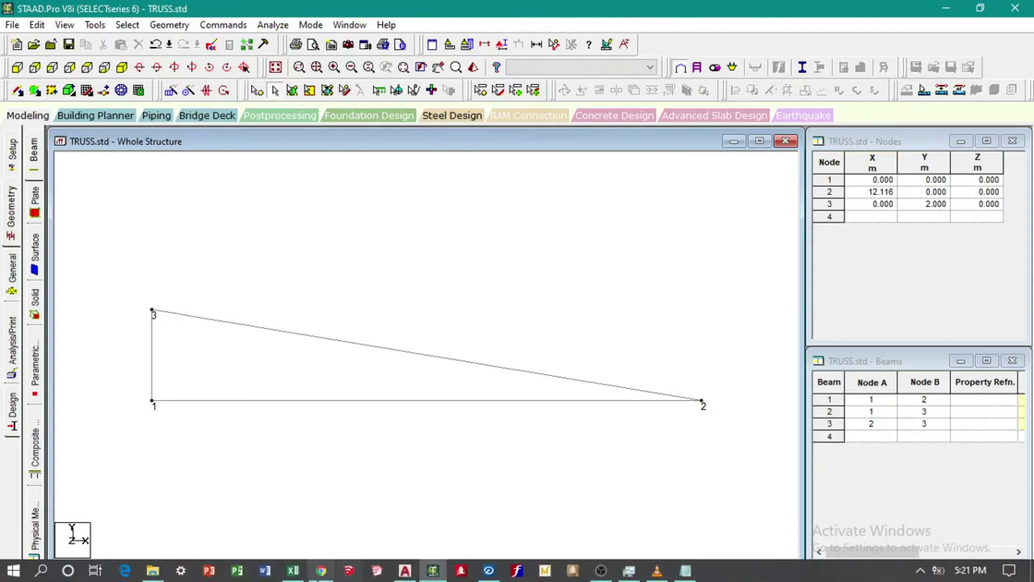
{"action": "left_click", "coordinate": [405, 571]}
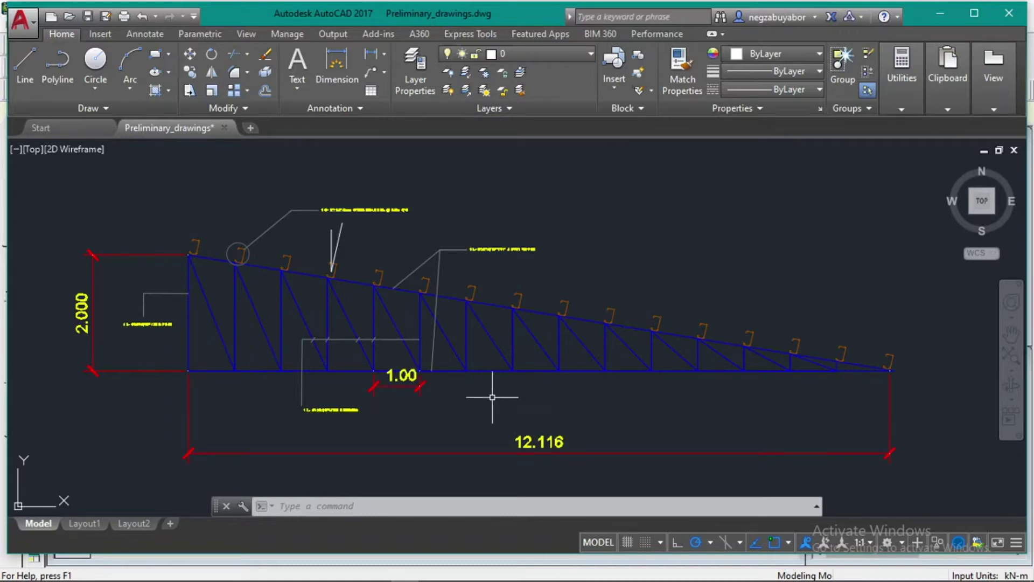
{"action": "mouse_move", "coordinate": [503, 577]}
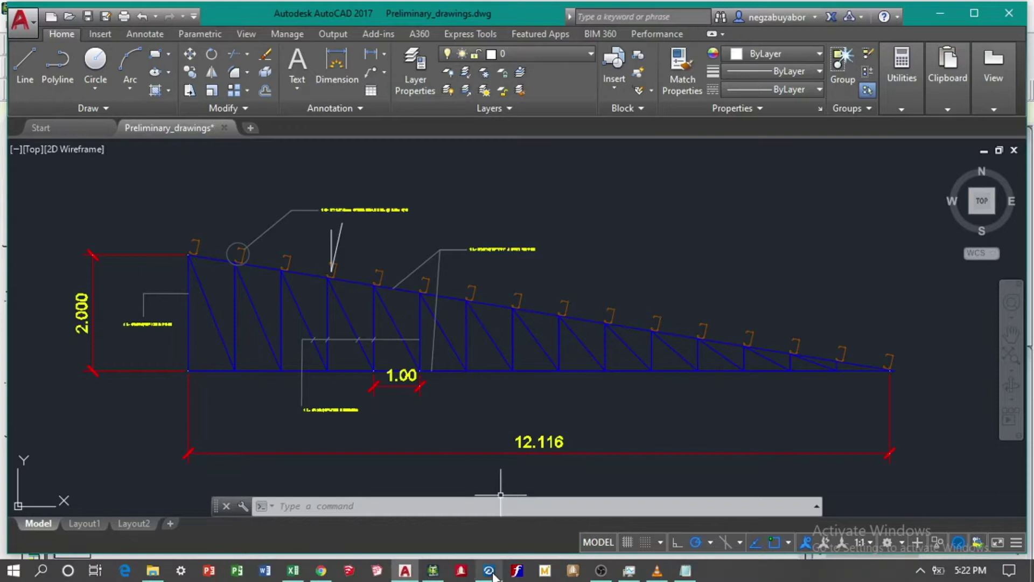
Step: Back in STAAD.Pro, divide the bottom chord, beam 1, by inserting 11 equally spaced nodes
{"action": "left_click", "coordinate": [433, 570]}
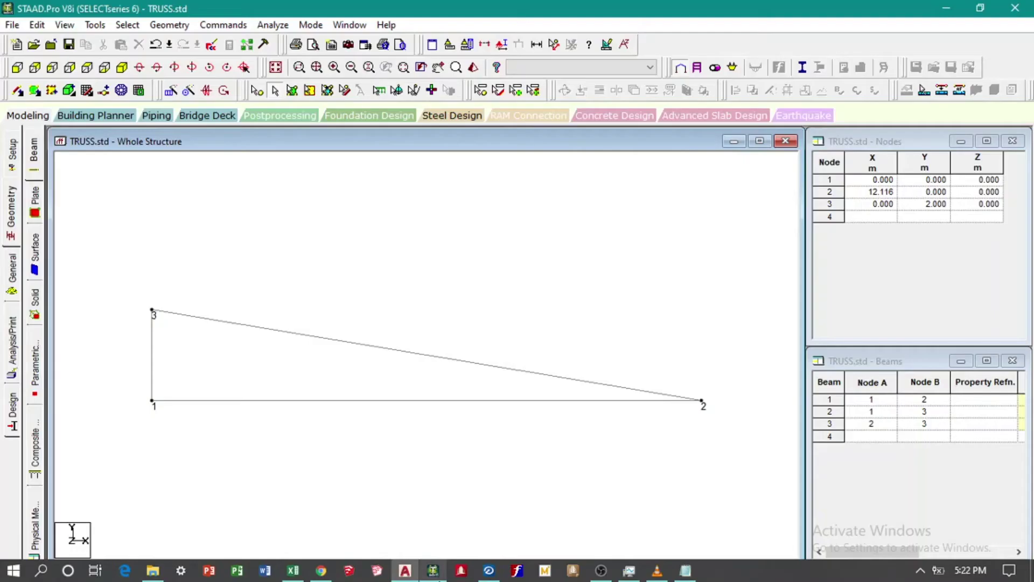
{"action": "left_click", "coordinate": [317, 401]}
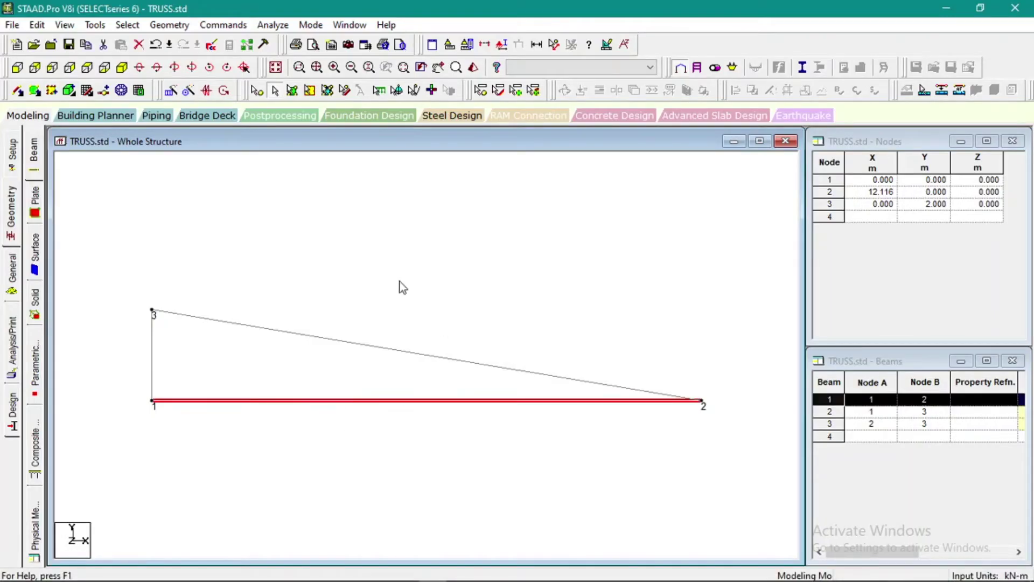
{"action": "left_click", "coordinate": [105, 93]}
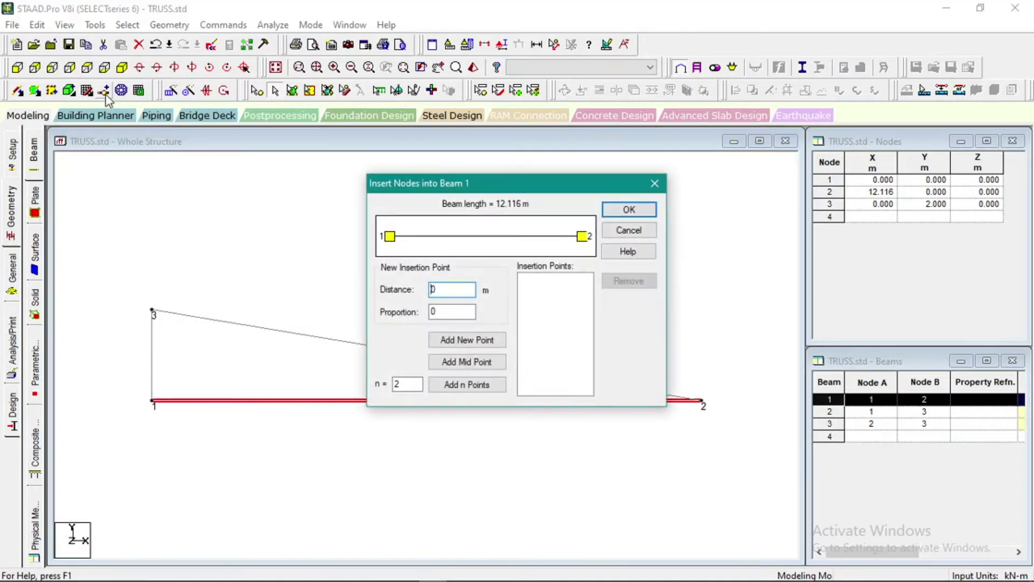
{"action": "left_click", "coordinate": [655, 183]}
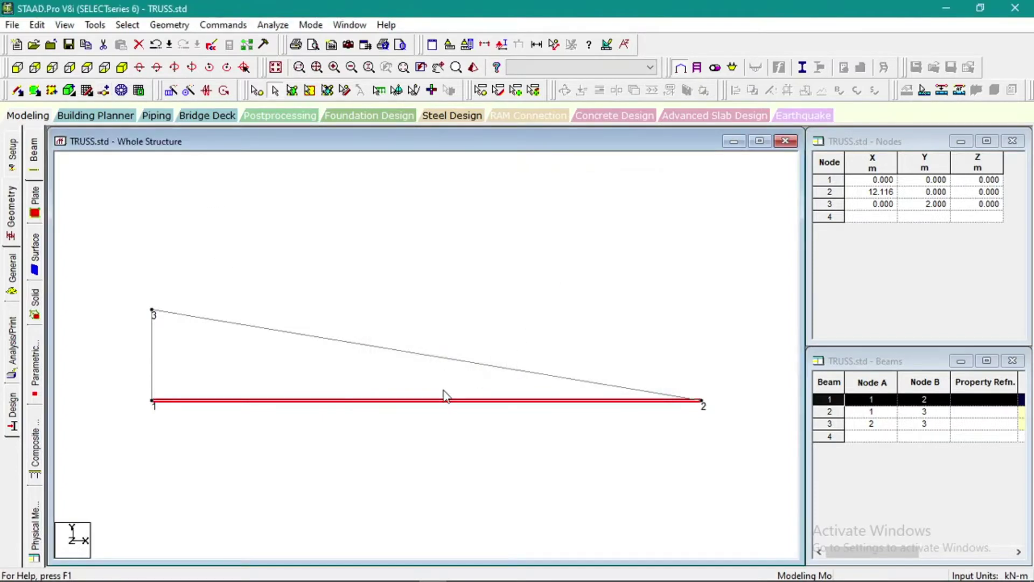
{"action": "left_click", "coordinate": [105, 93]}
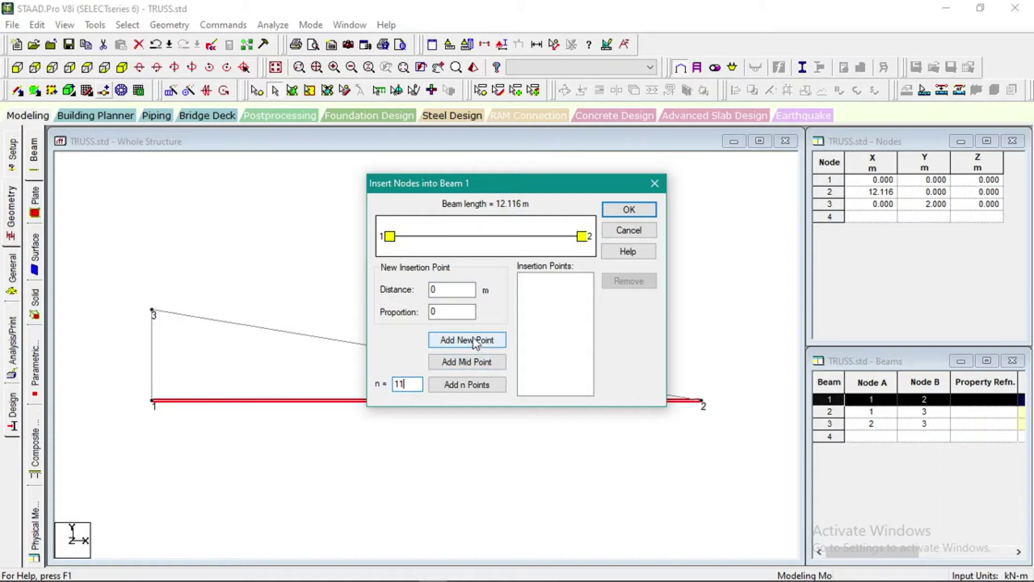
{"action": "left_click", "coordinate": [465, 388]}
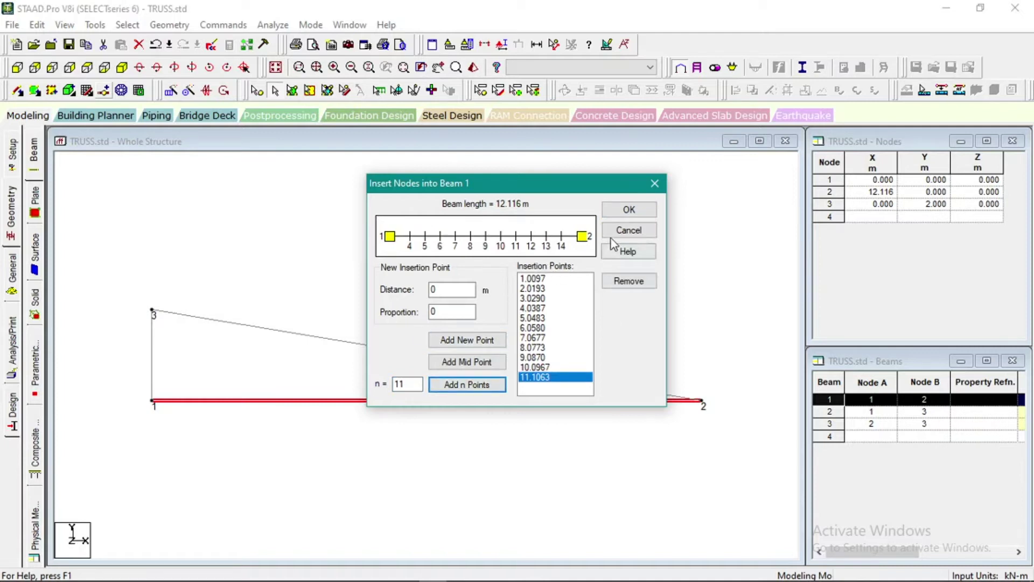
{"action": "left_click", "coordinate": [629, 210]}
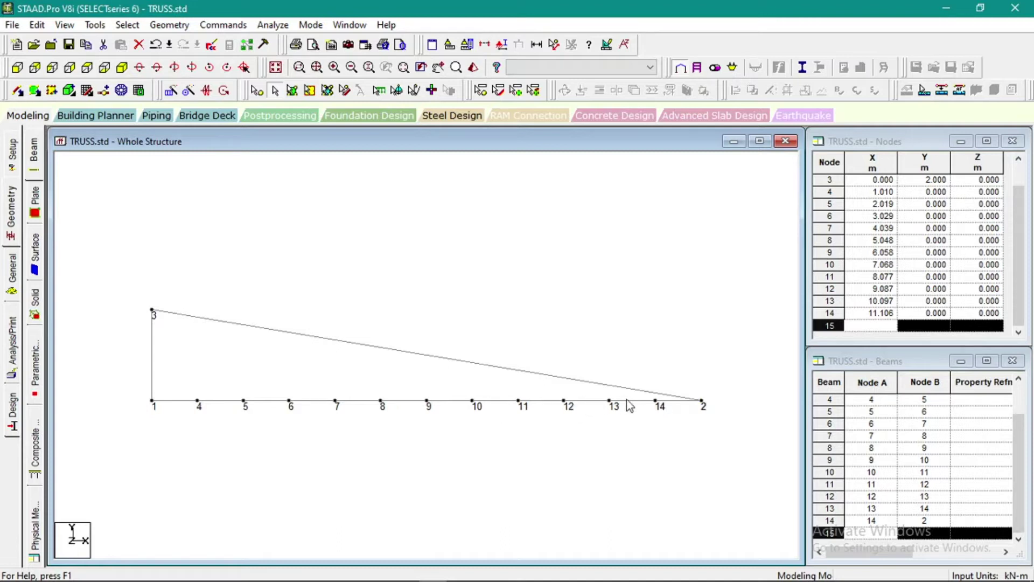
Step: Cancel node insertion on the top chord and undo the node insertion on the bottom chord
{"action": "left_click", "coordinate": [210, 320]}
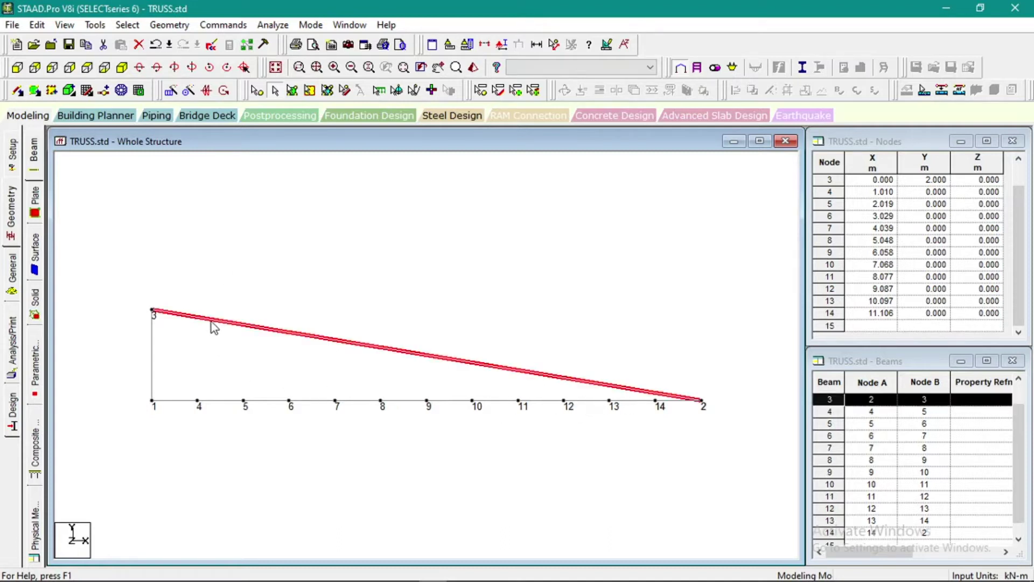
{"action": "left_click", "coordinate": [106, 92]}
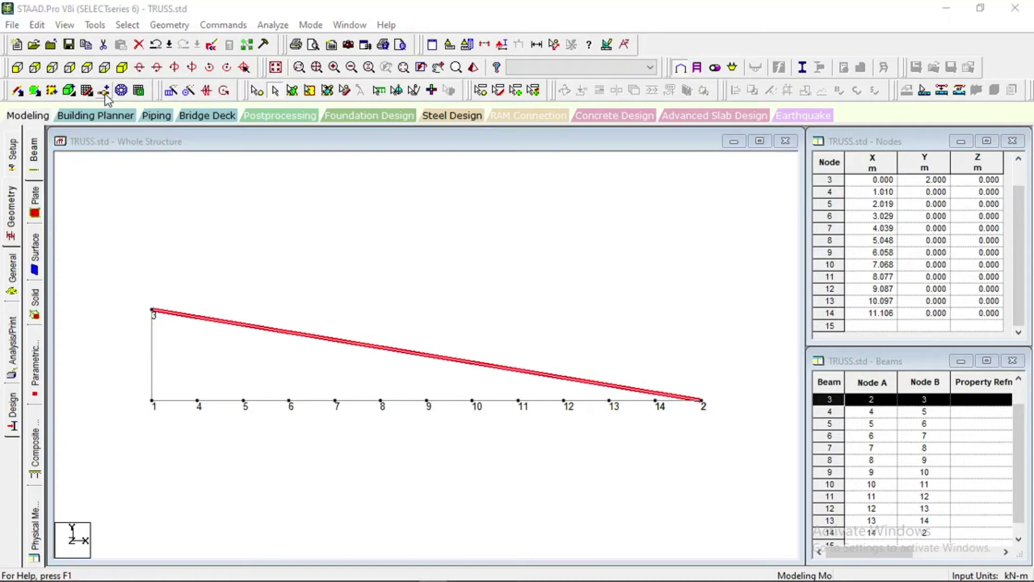
{"action": "left_click", "coordinate": [654, 184]}
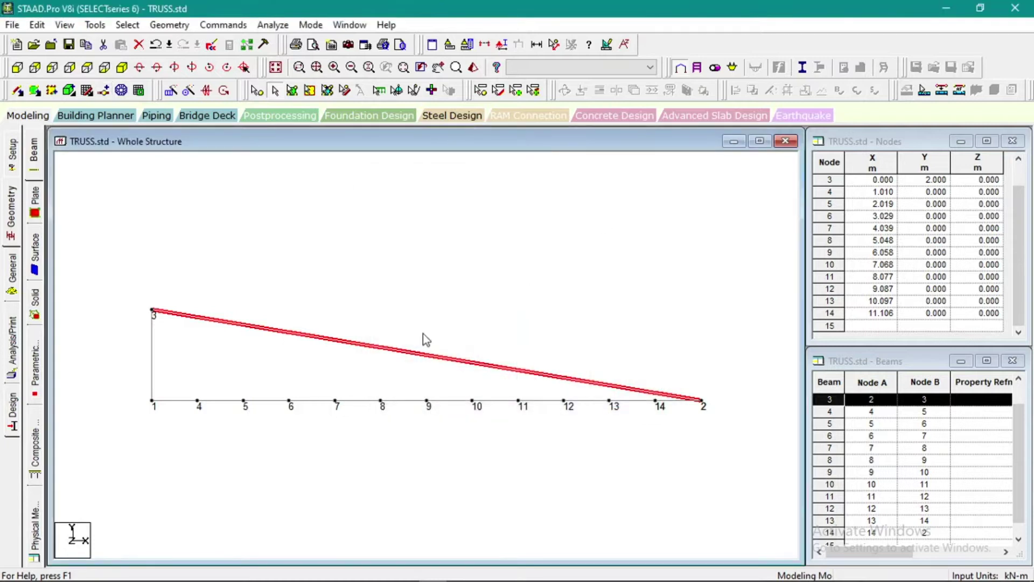
{"action": "key", "text": "ctrl+z"}
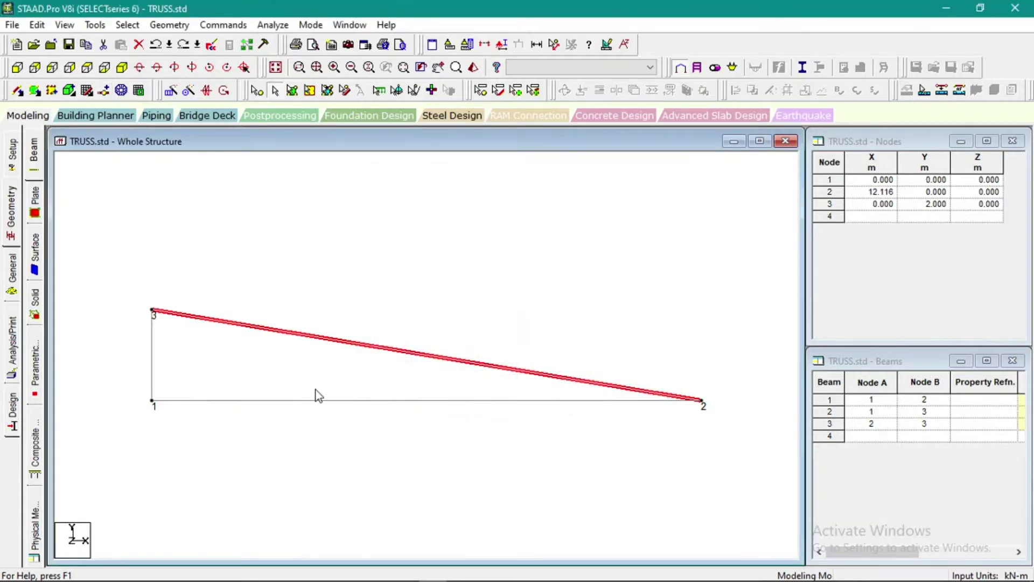
Step: Select the bottom and top chords together and insert 12 equally spaced nodes into each
{"action": "left_click", "coordinate": [317, 399]}
{"action": "left_click", "coordinate": [331, 340], "text": "ctrl"}
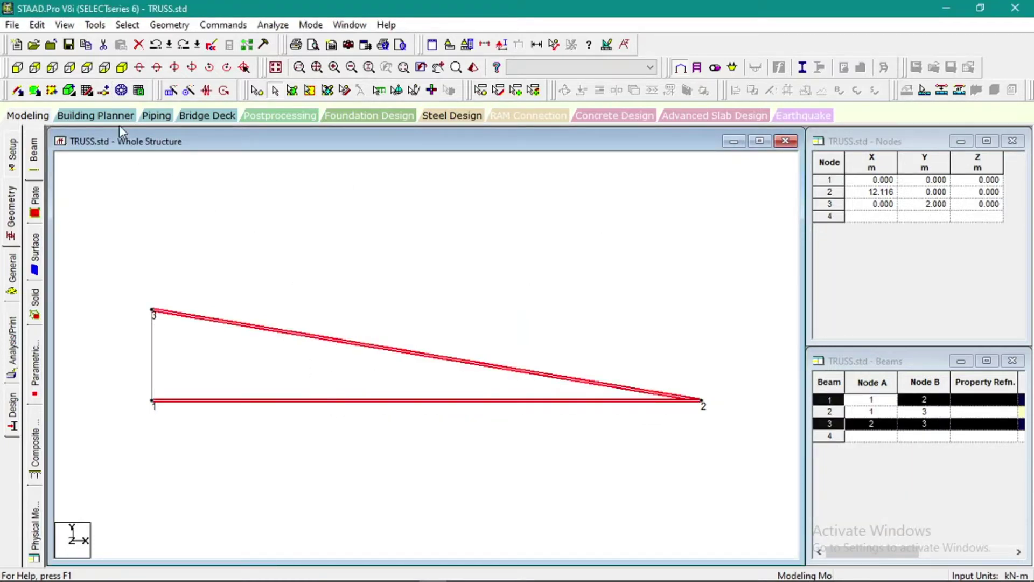
{"action": "left_click", "coordinate": [106, 92]}
{"action": "left_click", "coordinate": [426, 339]}
{"action": "type", "text": "2"}
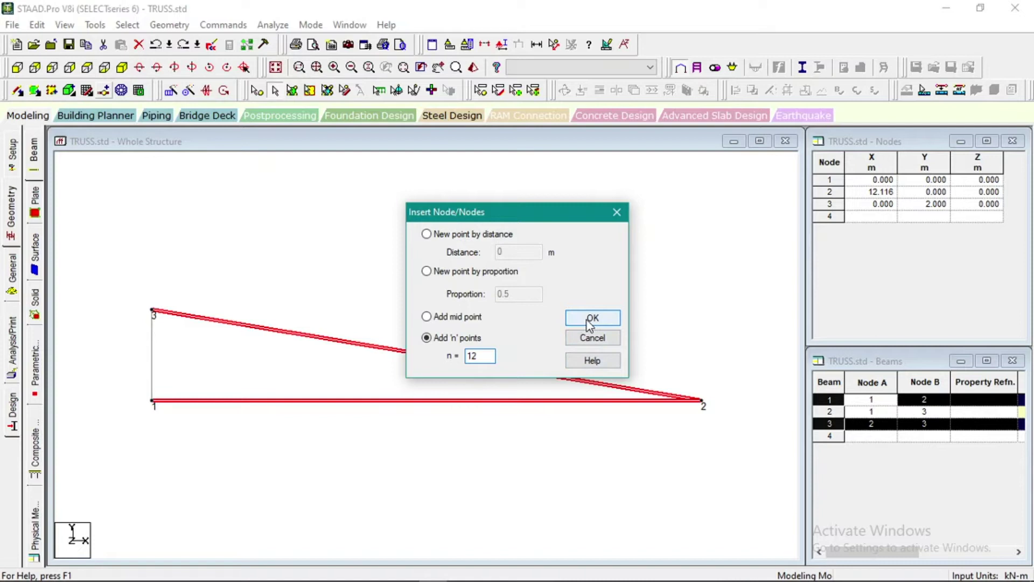
{"action": "left_click", "coordinate": [592, 318]}
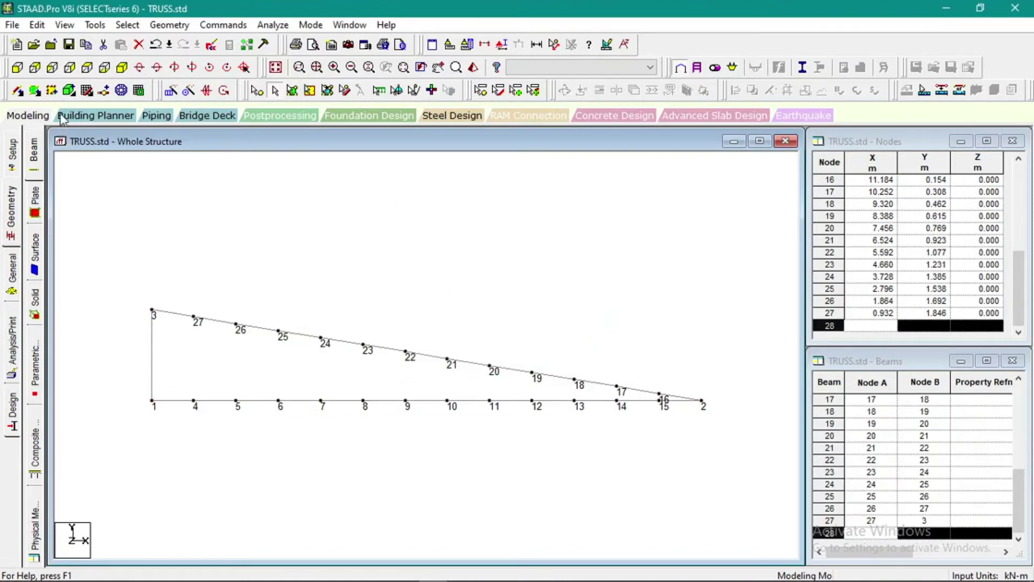
Step: Check the web layout in AutoCAD, and back in STAAD.Pro add vertical beams joining each chord node pair from 4–27 through 15–16
{"action": "mouse_move", "coordinate": [376, 555]}
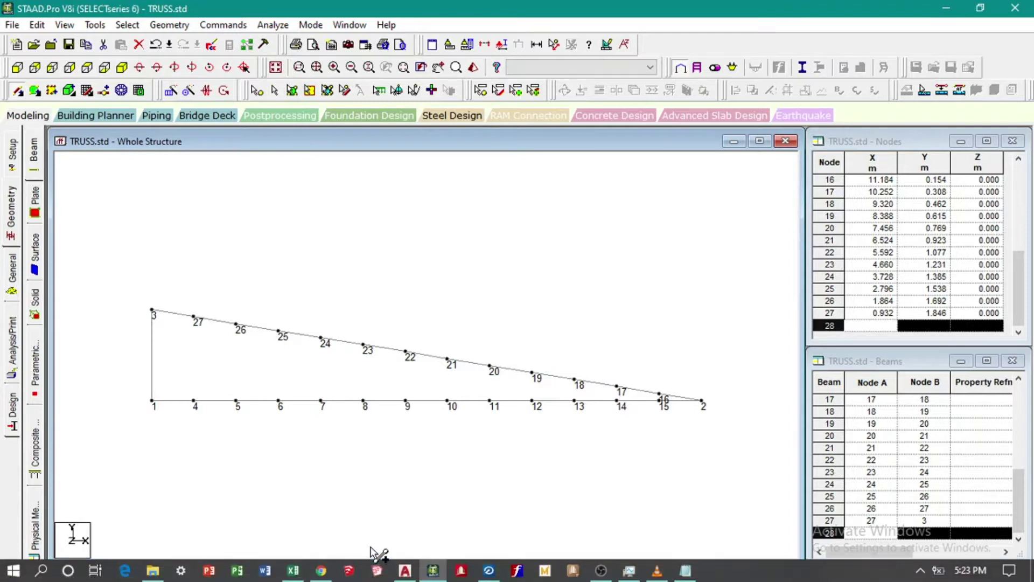
{"action": "left_click", "coordinate": [406, 574]}
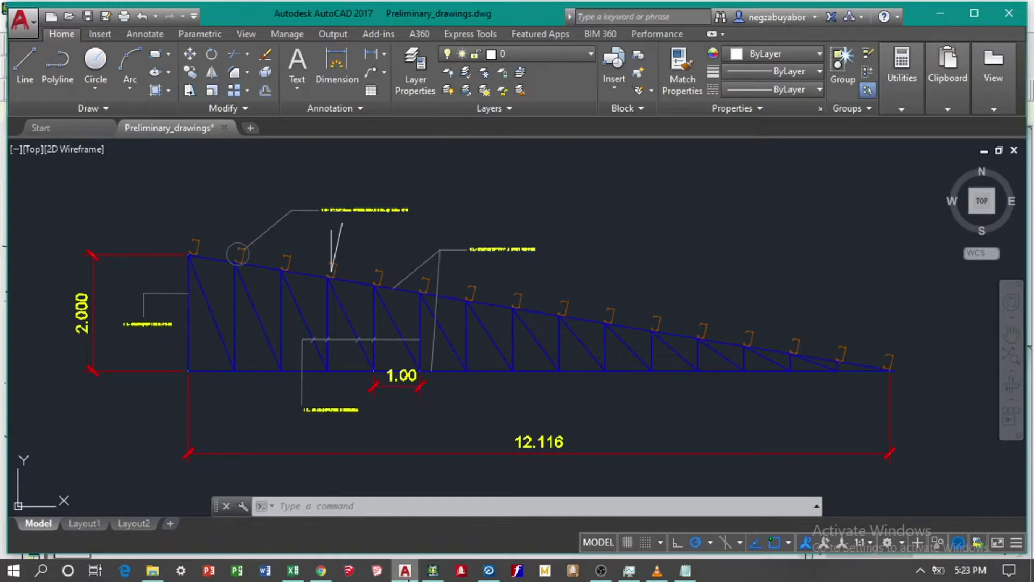
{"action": "left_click", "coordinate": [433, 570]}
{"action": "left_click_drag", "start_coordinate": [194, 402], "coordinate": [194, 318]}
{"action": "left_click_drag", "start_coordinate": [236, 401], "coordinate": [235, 325]}
{"action": "left_click_drag", "start_coordinate": [278, 401], "coordinate": [279, 331]}
{"action": "left_click_drag", "start_coordinate": [322, 401], "coordinate": [322, 339]}
{"action": "left_click_drag", "start_coordinate": [365, 400], "coordinate": [364, 345]}
{"action": "left_click_drag", "start_coordinate": [406, 401], "coordinate": [406, 352]}
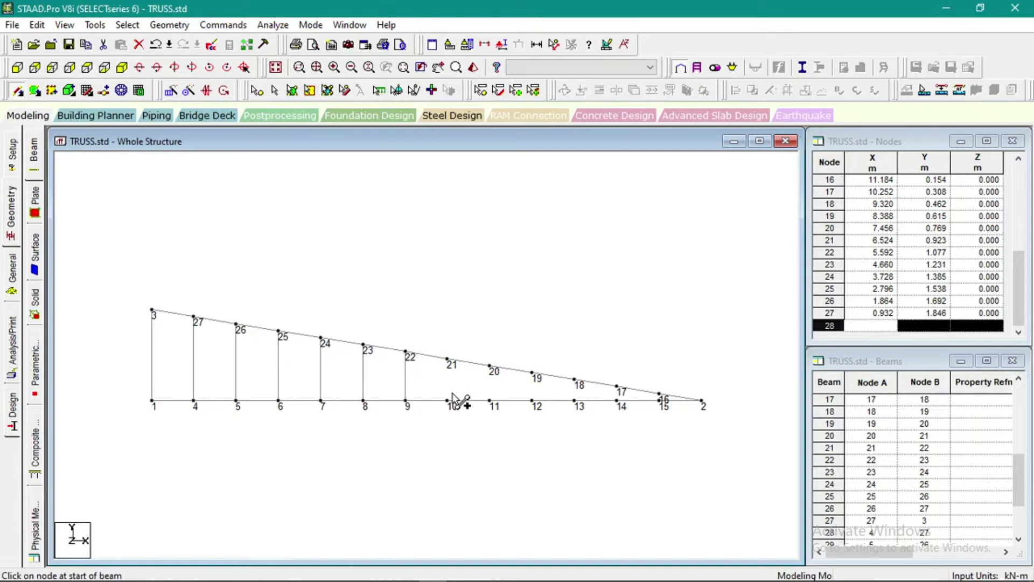
{"action": "left_click_drag", "start_coordinate": [449, 401], "coordinate": [447, 360]}
{"action": "left_click_drag", "start_coordinate": [490, 400], "coordinate": [490, 368]}
{"action": "mouse_move", "coordinate": [532, 401]}
{"action": "left_mouse_down"}
{"action": "mouse_move", "coordinate": [533, 373]}
{"action": "mouse_move", "coordinate": [576, 397]}
{"action": "mouse_move", "coordinate": [575, 380]}
{"action": "mouse_move", "coordinate": [617, 399]}
{"action": "mouse_move", "coordinate": [616, 387]}
{"action": "mouse_move", "coordinate": [659, 395]}
{"action": "left_mouse_up"}
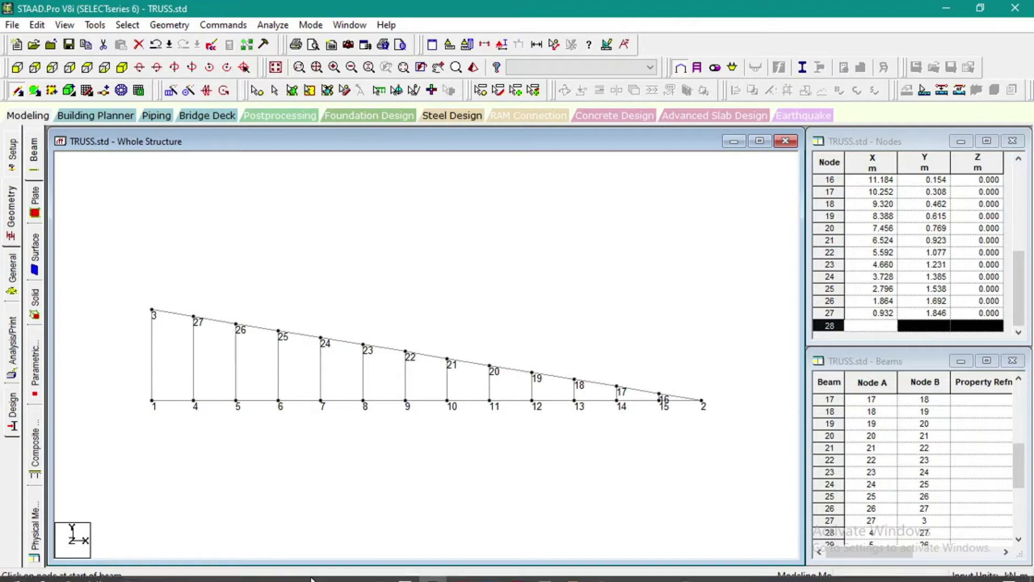
Step: Add diagonal beams across the panels, each joining a top chord node to the next bottom chord node, from 3–4 through 17–15
{"action": "mouse_move", "coordinate": [433, 576]}
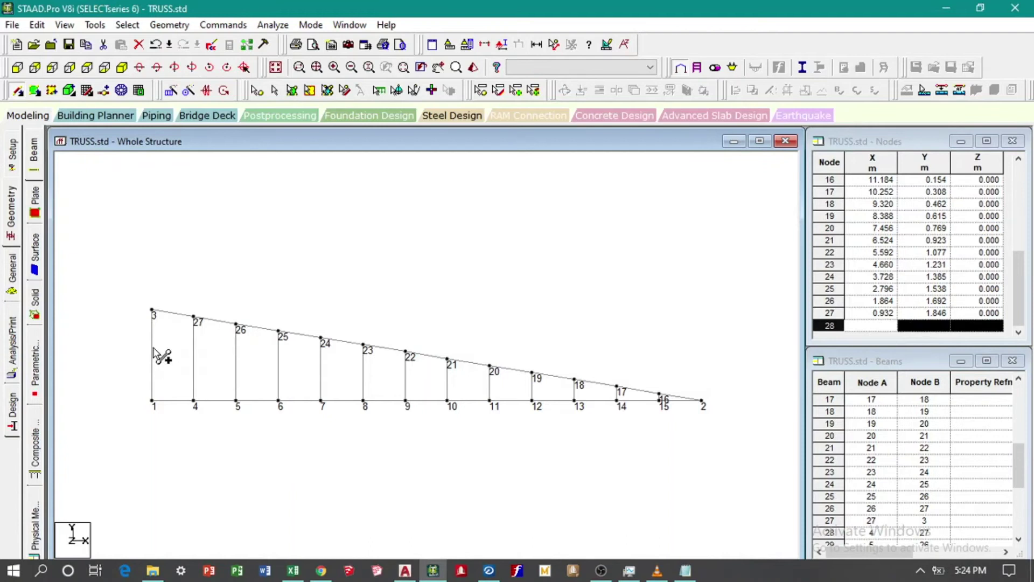
{"action": "left_click_drag", "start_coordinate": [152, 310], "coordinate": [194, 317]}
{"action": "left_click_drag", "start_coordinate": [278, 400], "coordinate": [236, 325]}
{"action": "left_click_drag", "start_coordinate": [321, 399], "coordinate": [279, 332]}
{"action": "left_click_drag", "start_coordinate": [363, 399], "coordinate": [322, 338]}
{"action": "left_click_drag", "start_coordinate": [406, 399], "coordinate": [363, 345]}
{"action": "left_click_drag", "start_coordinate": [447, 399], "coordinate": [406, 351]}
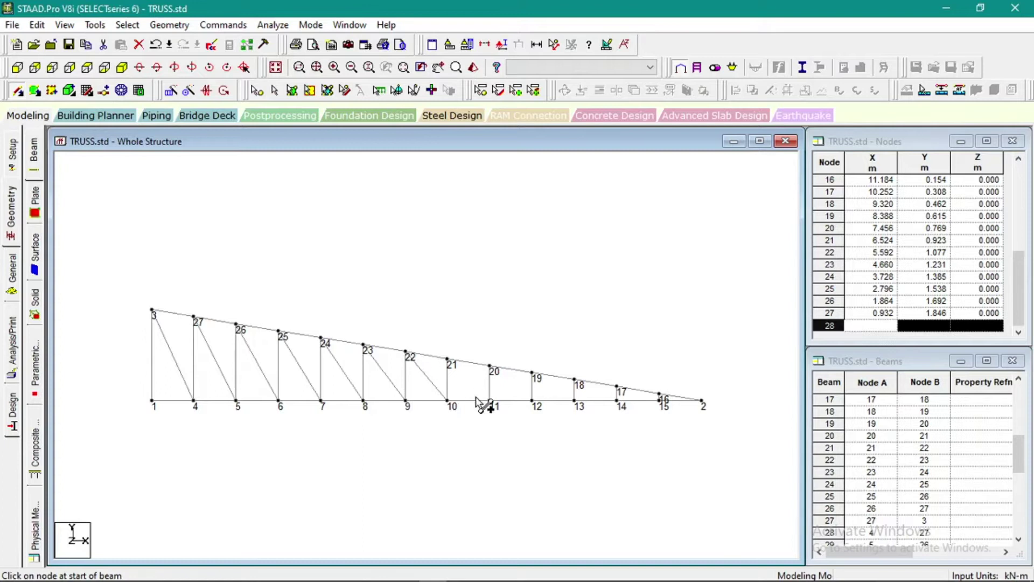
{"action": "left_click_drag", "start_coordinate": [491, 399], "coordinate": [448, 358]}
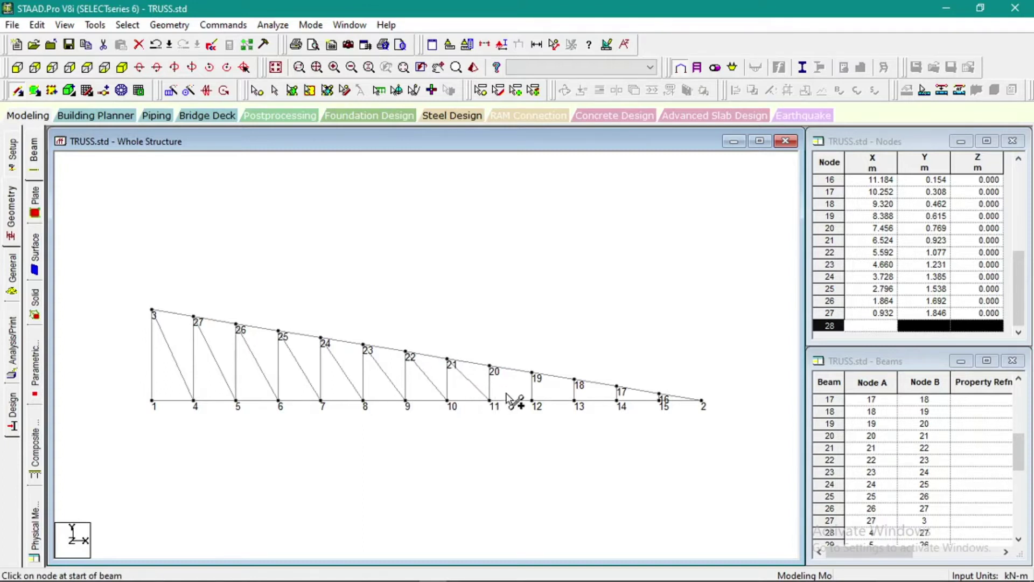
{"action": "left_click_drag", "start_coordinate": [531, 402], "coordinate": [490, 366]}
{"action": "left_click_drag", "start_coordinate": [574, 400], "coordinate": [576, 401]}
{"action": "left_click_drag", "start_coordinate": [536, 374], "coordinate": [533, 372]}
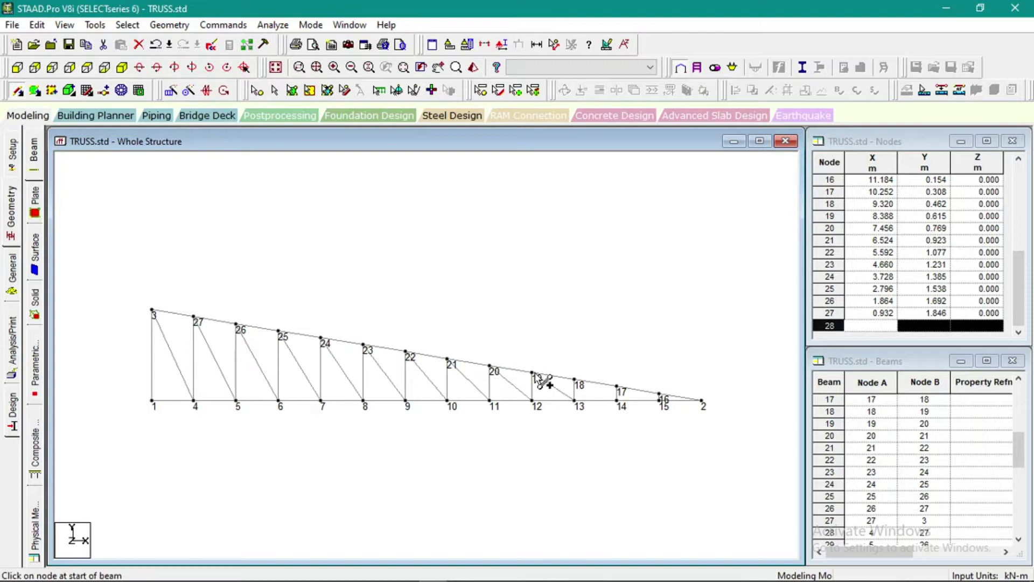
{"action": "left_click_drag", "start_coordinate": [617, 400], "coordinate": [575, 380]}
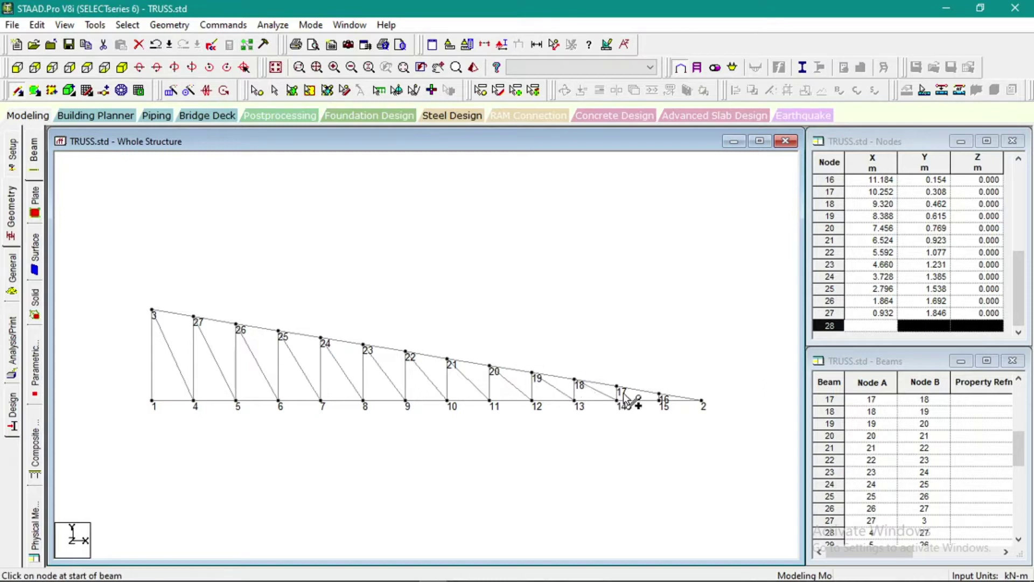
{"action": "left_click_drag", "start_coordinate": [662, 405], "coordinate": [617, 387]}
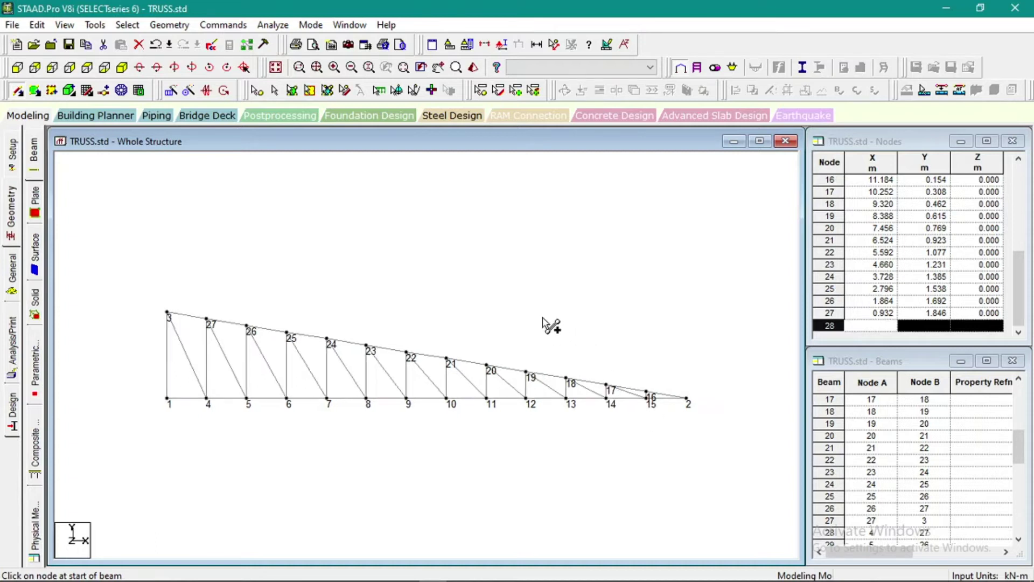
Step: Compare the web members with the AutoCAD truss drawing, then return to STAAD.Pro and end beam drawing
{"action": "left_click", "coordinate": [410, 574]}
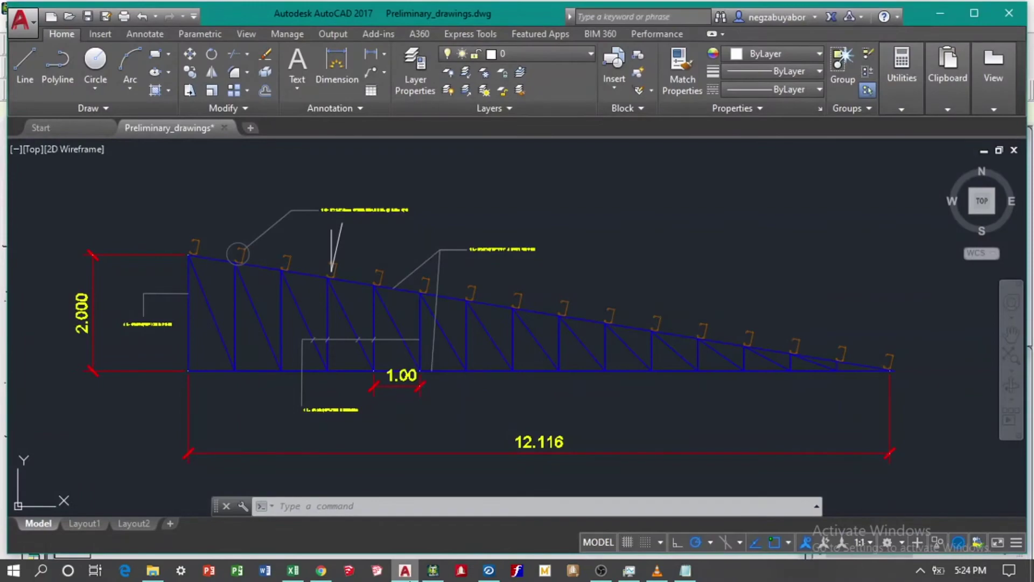
{"action": "left_click", "coordinate": [432, 570]}
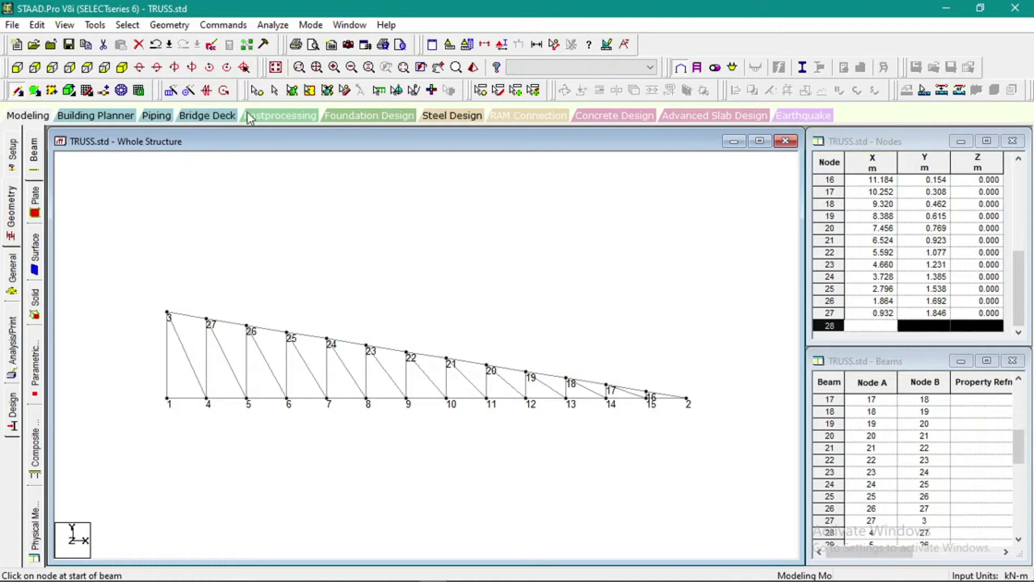
{"action": "left_click", "coordinate": [274, 89]}
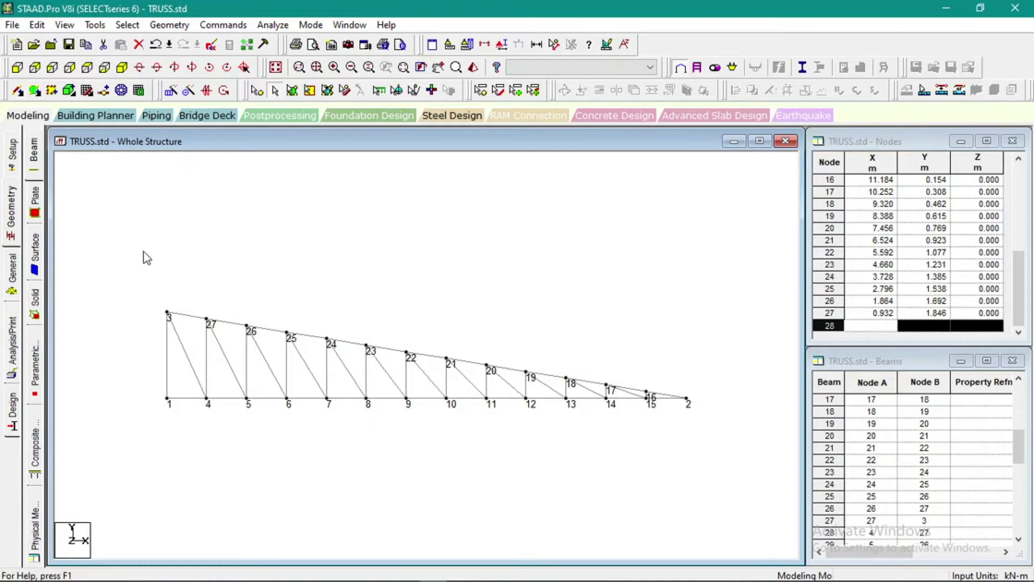
Step: Review the setup and geometry pages, then go to the general member properties and open the steel section database
{"action": "left_click", "coordinate": [14, 154]}
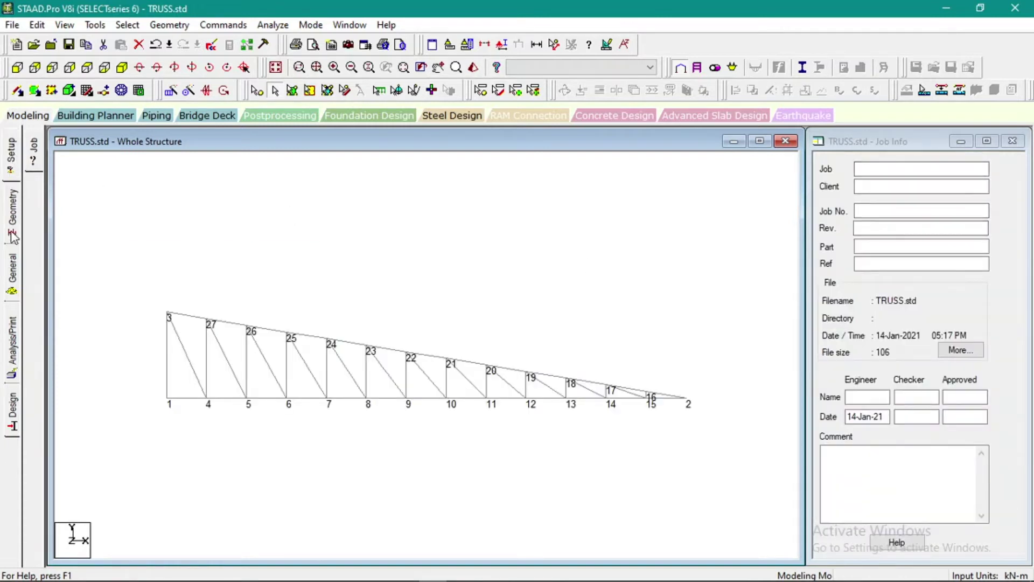
{"action": "left_click", "coordinate": [19, 215]}
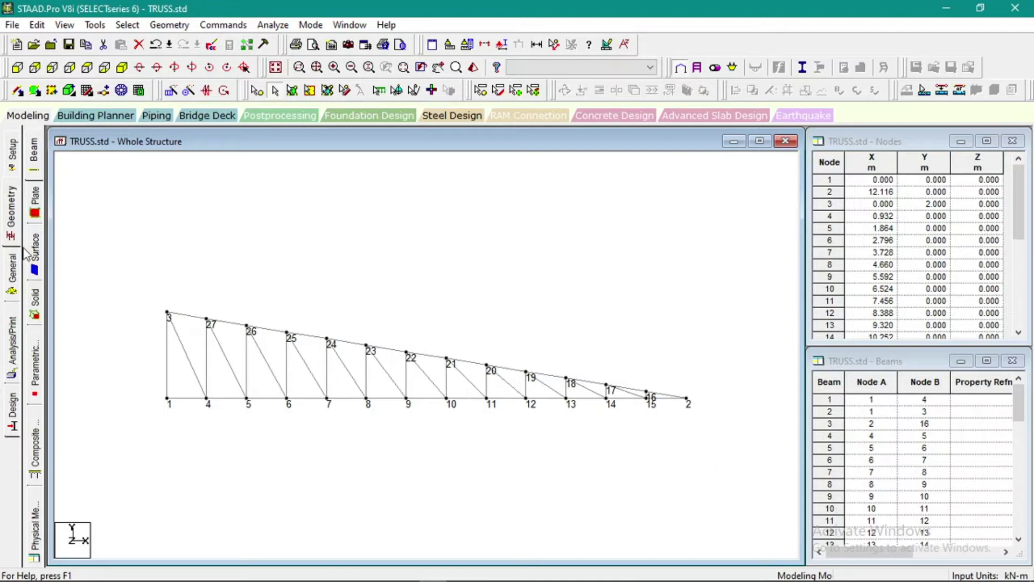
{"action": "left_click", "coordinate": [12, 277]}
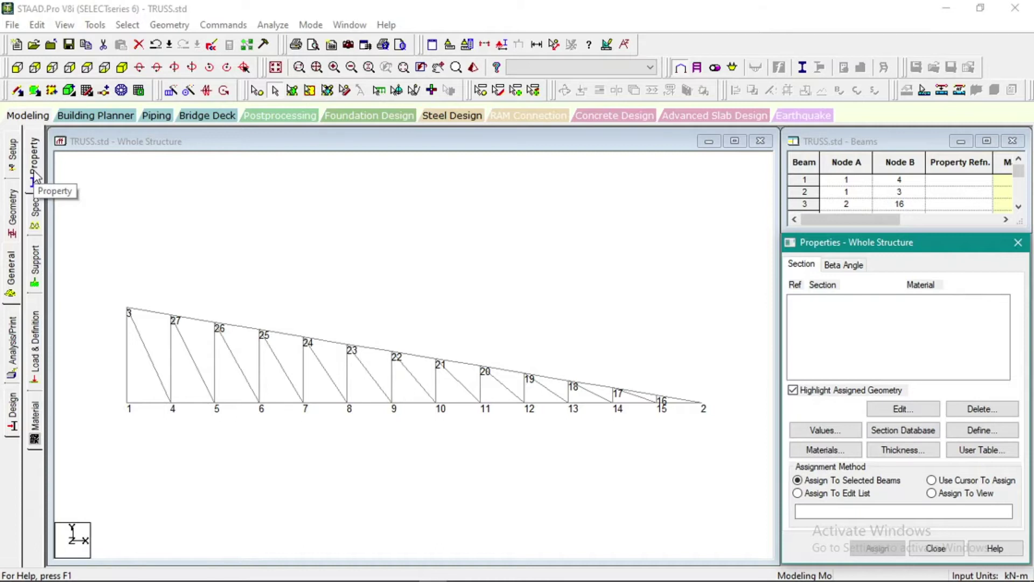
{"action": "left_click", "coordinate": [907, 431]}
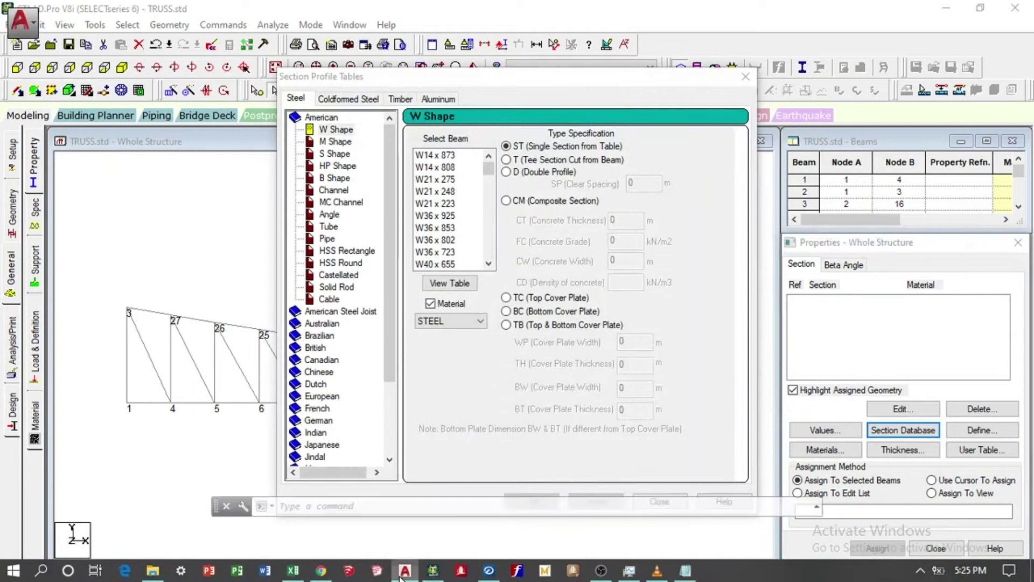
Step: Look up the top and bottom chord angle size in the AutoCAD truss drawing, then return to STAAD.Pro
{"action": "left_click", "coordinate": [404, 572]}
{"action": "scroll", "coordinate": [471, 252], "scroll_direction": "up", "scroll_amount": 2}
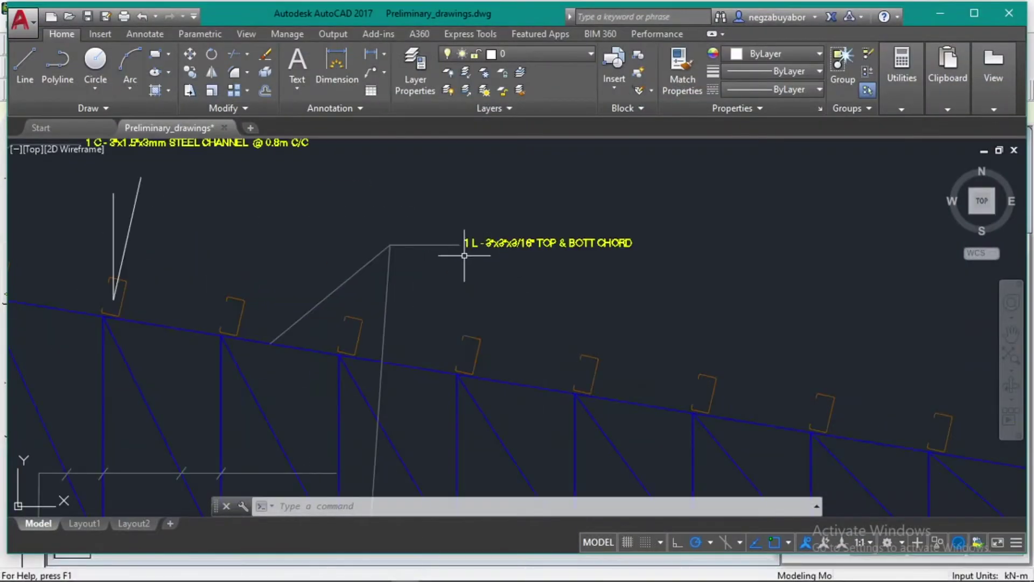
{"action": "scroll", "coordinate": [501, 253], "scroll_direction": "up", "scroll_amount": 3}
{"action": "scroll", "coordinate": [506, 254], "scroll_direction": "up", "scroll_amount": 1}
{"action": "scroll", "coordinate": [508, 254], "scroll_direction": "down", "scroll_amount": 4}
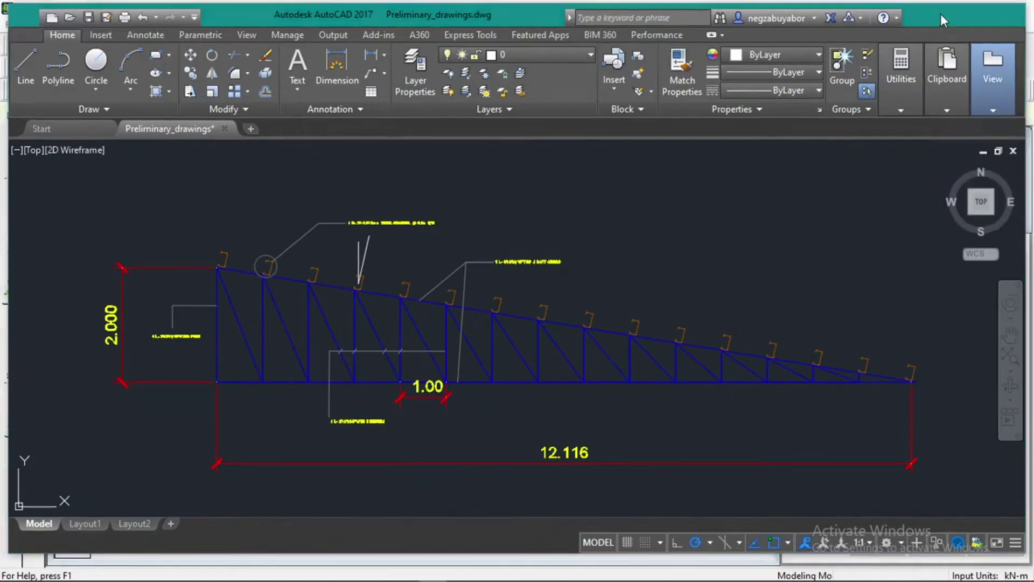
{"action": "left_click", "coordinate": [941, 13]}
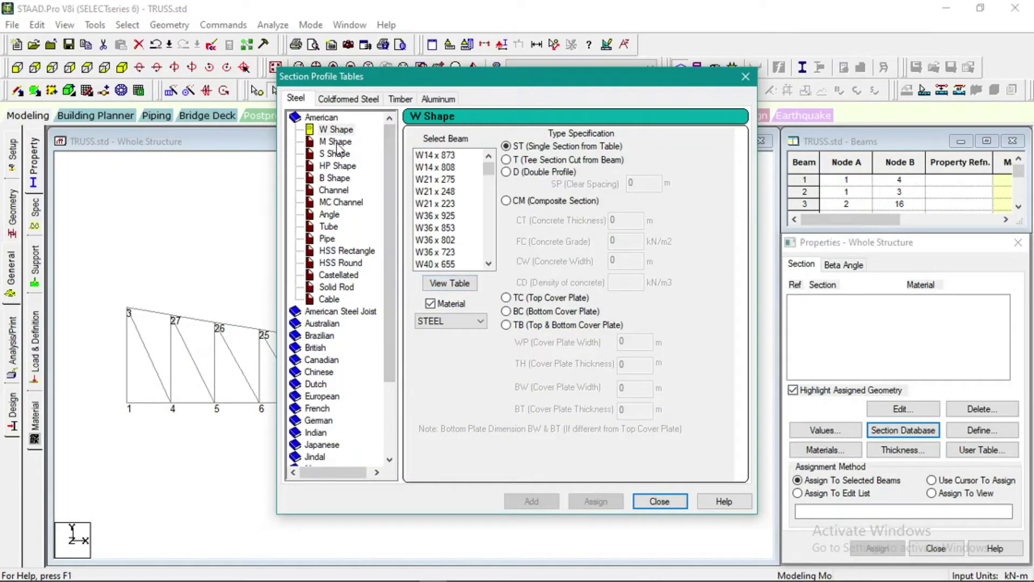
Step: Add the American angle L3X3X3/16 (L30303) as a single steel section from the section table
{"action": "left_click", "coordinate": [333, 191]}
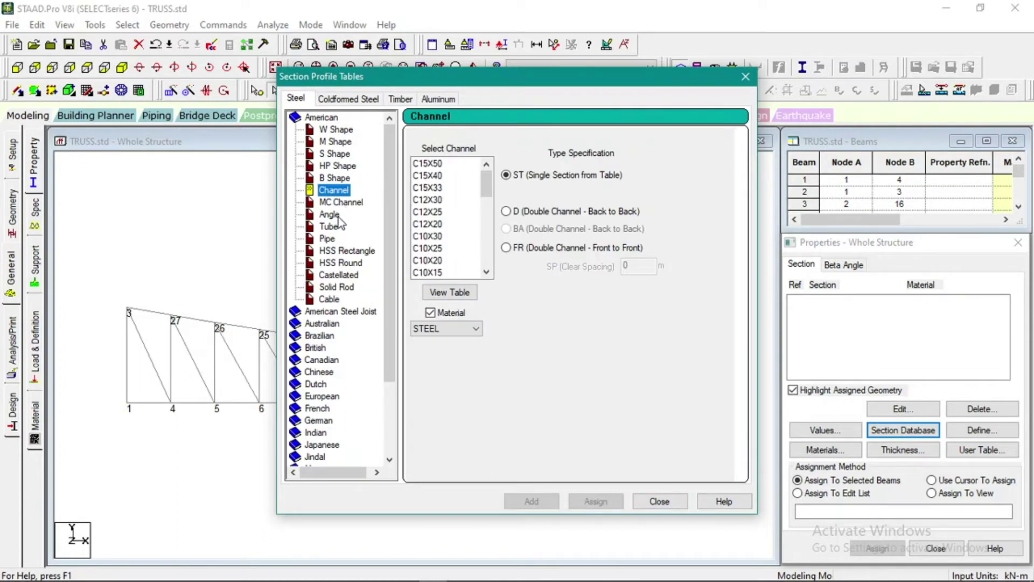
{"action": "left_click", "coordinate": [331, 214]}
{"action": "left_click", "coordinate": [450, 293]}
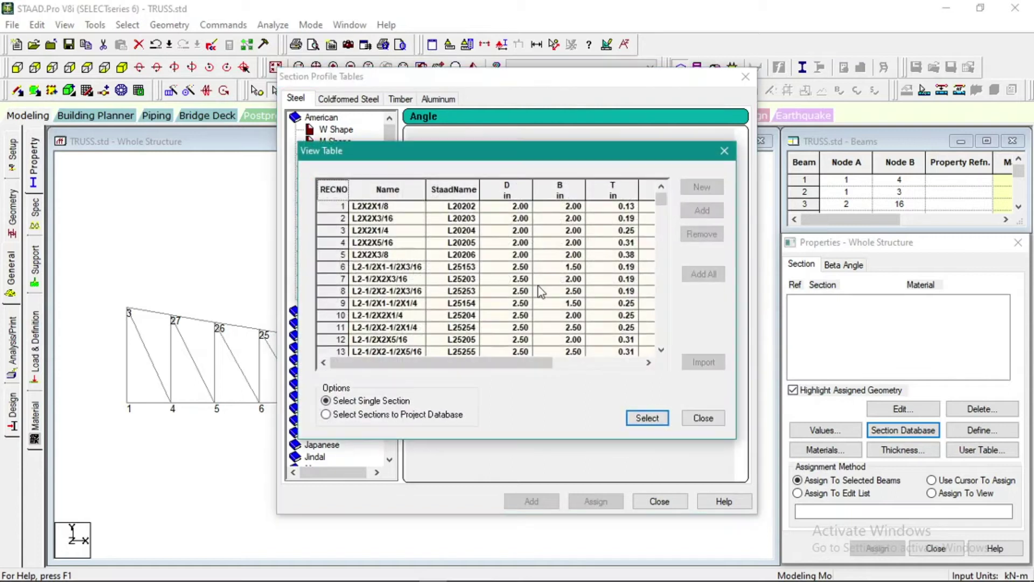
{"action": "mouse_move", "coordinate": [659, 201]}
{"action": "left_mouse_down"}
{"action": "mouse_move", "coordinate": [651, 328]}
{"action": "mouse_move", "coordinate": [651, 201]}
{"action": "mouse_move", "coordinate": [654, 216]}
{"action": "left_mouse_up"}
{"action": "left_click", "coordinate": [649, 363]}
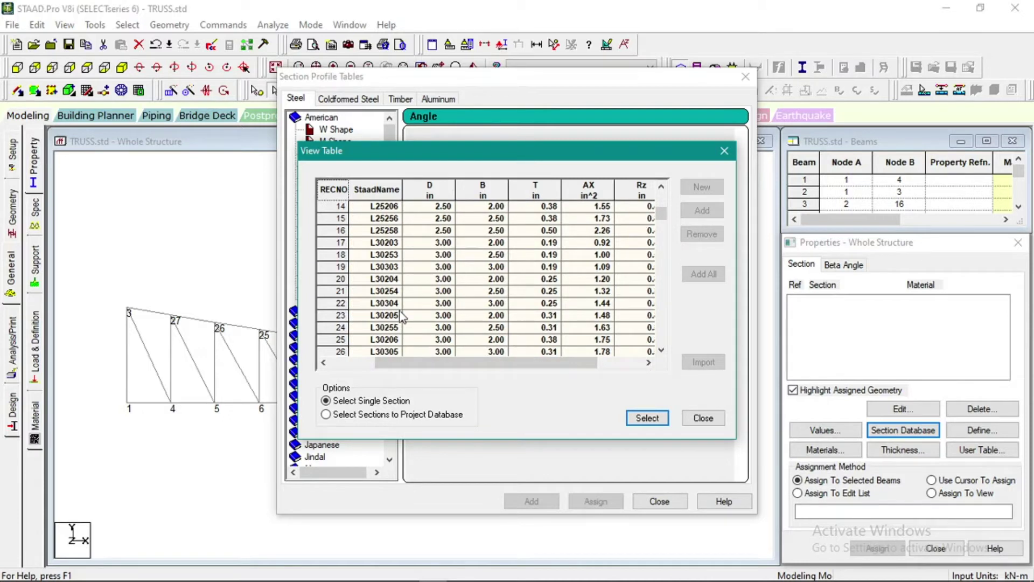
{"action": "left_click", "coordinate": [340, 266]}
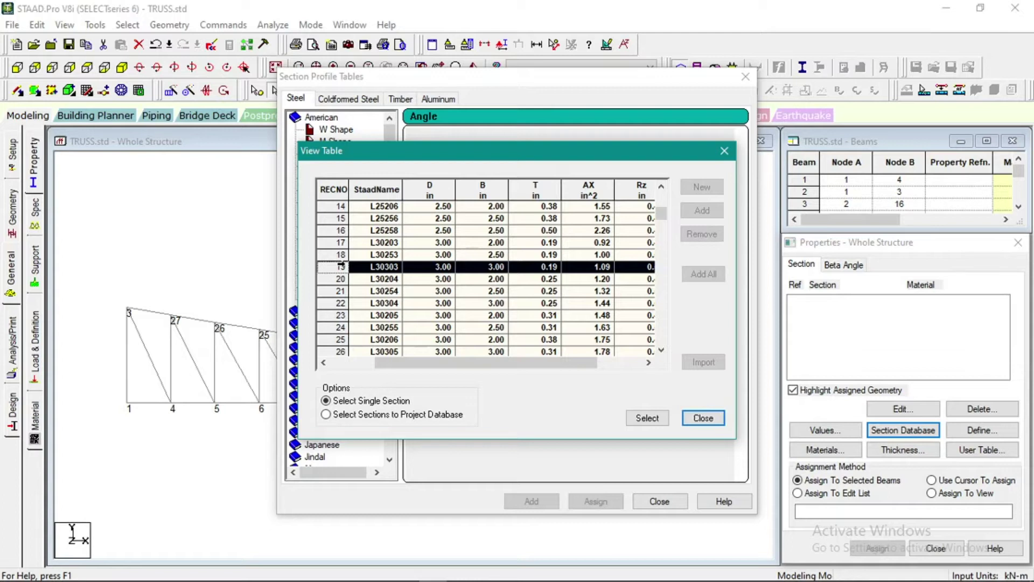
{"action": "left_click", "coordinate": [647, 418]}
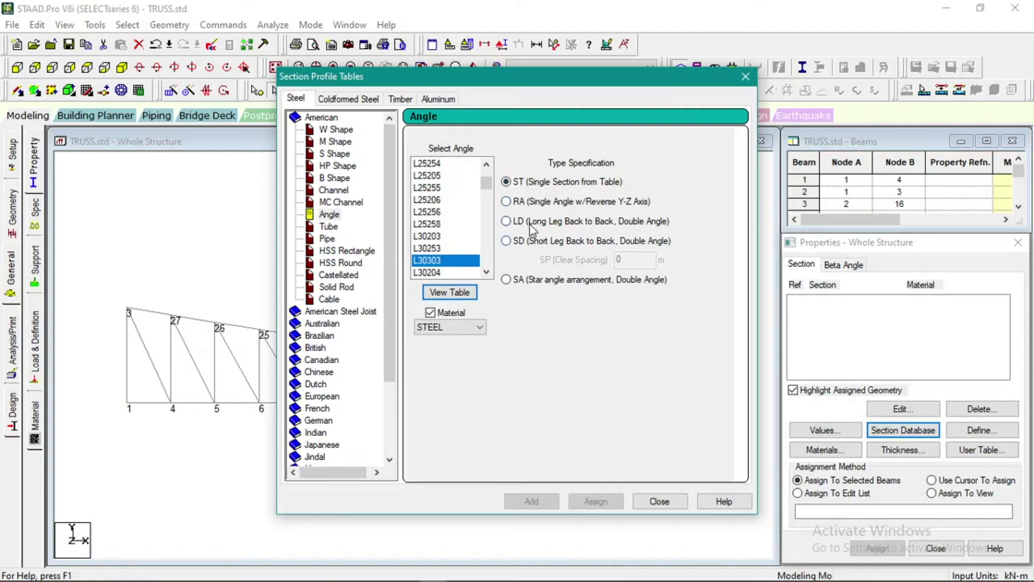
{"action": "left_click", "coordinate": [520, 183]}
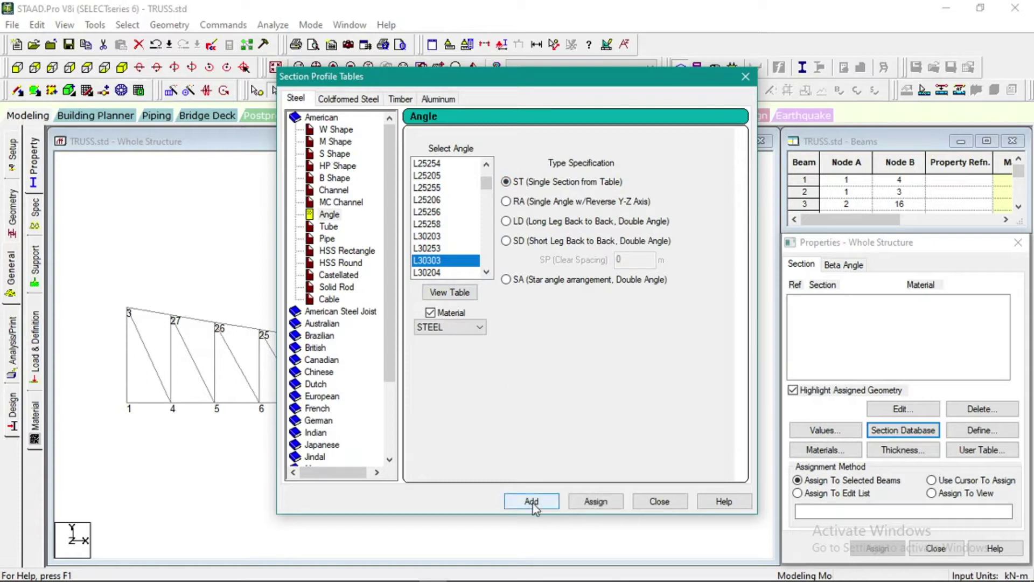
{"action": "left_click", "coordinate": [532, 501]}
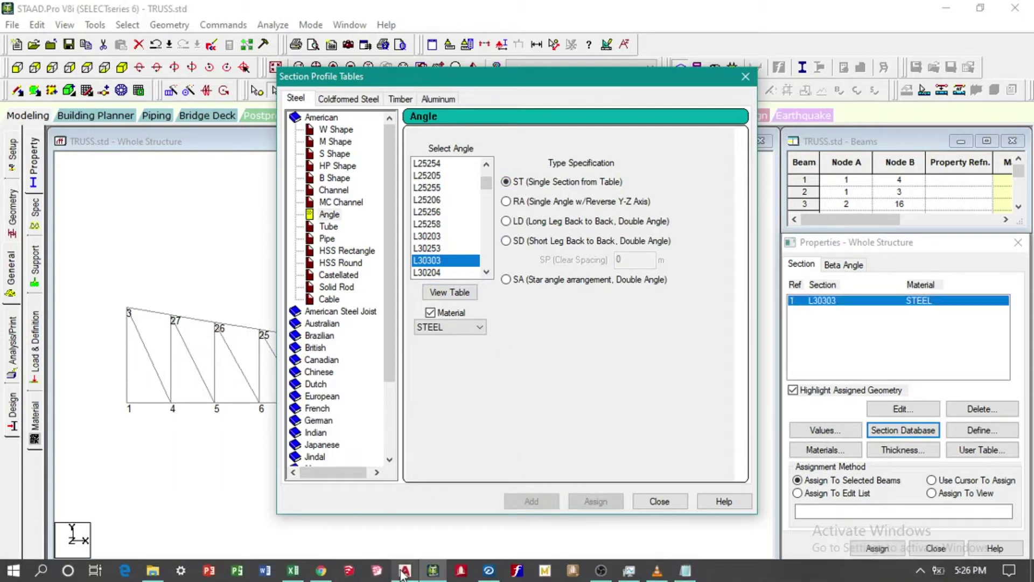
Step: Check the web member and king post angle sizes in the AutoCAD truss drawing, then return to STAAD.Pro
{"action": "left_click", "coordinate": [404, 571]}
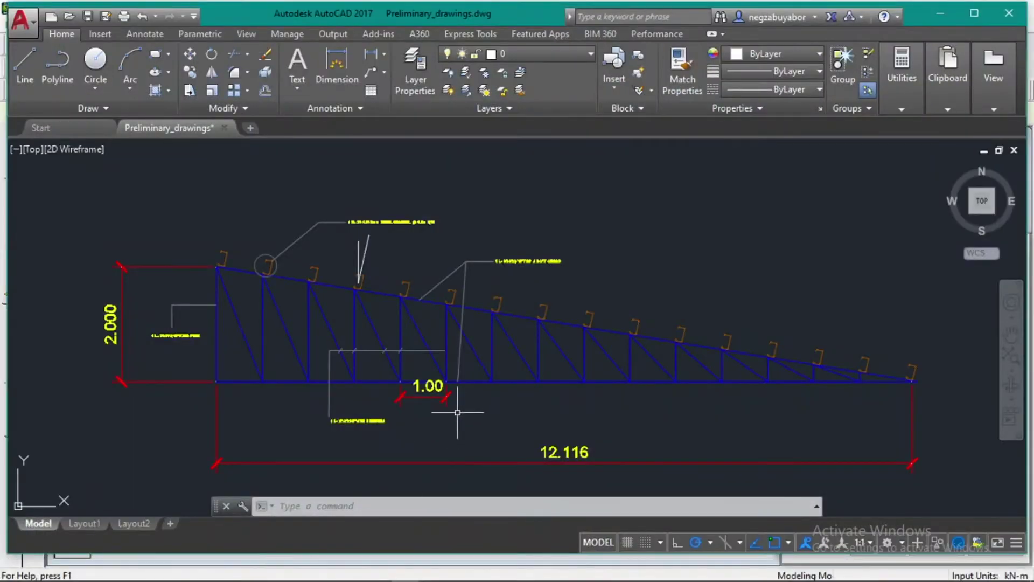
{"action": "scroll", "coordinate": [340, 425], "scroll_direction": "up", "scroll_amount": 6}
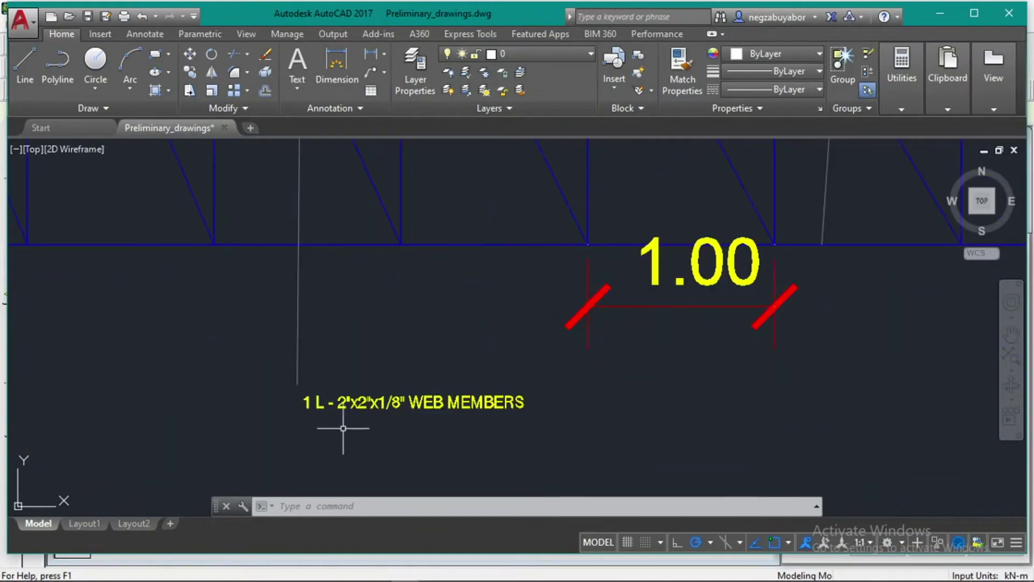
{"action": "scroll", "coordinate": [396, 417], "scroll_direction": "down", "scroll_amount": 6}
{"action": "scroll", "coordinate": [210, 339], "scroll_direction": "up", "scroll_amount": 2}
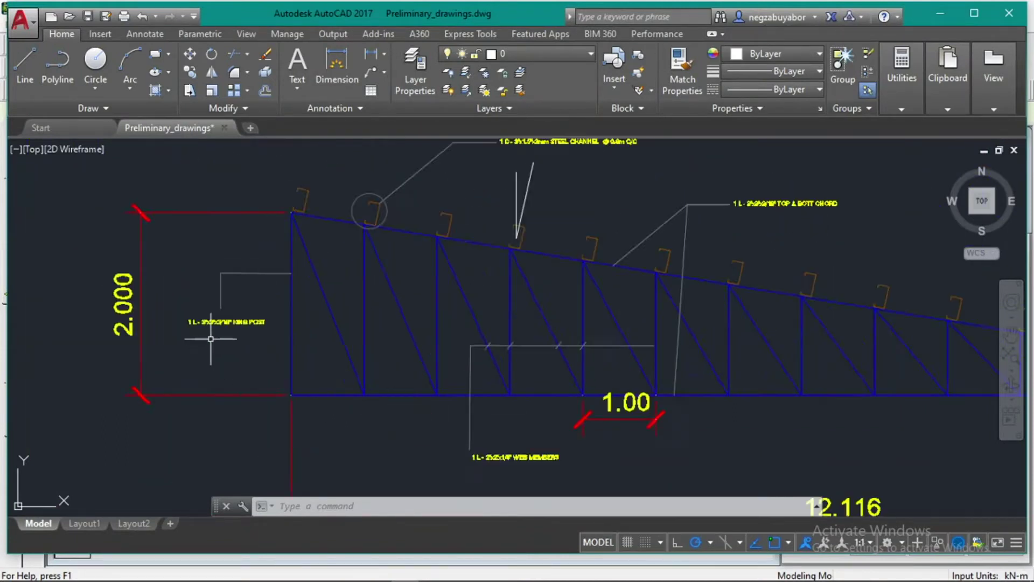
{"action": "scroll", "coordinate": [210, 339], "scroll_direction": "up", "scroll_amount": 4}
{"action": "scroll", "coordinate": [208, 335], "scroll_direction": "down", "scroll_amount": 5}
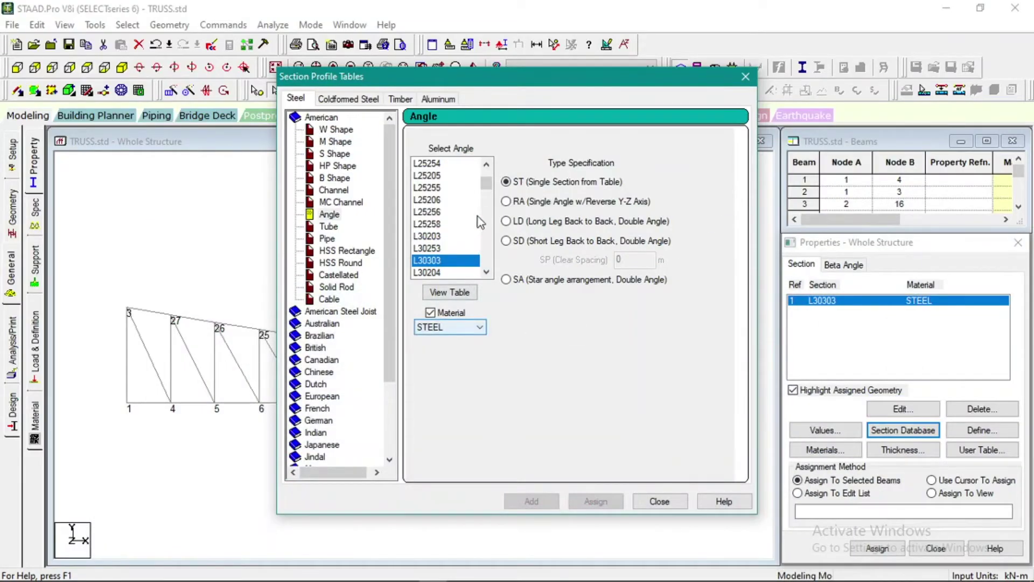
Step: Add the American angle L2X2X3/16 (L20203) as a single section in steel and close the section tables
{"action": "left_click", "coordinate": [451, 292]}
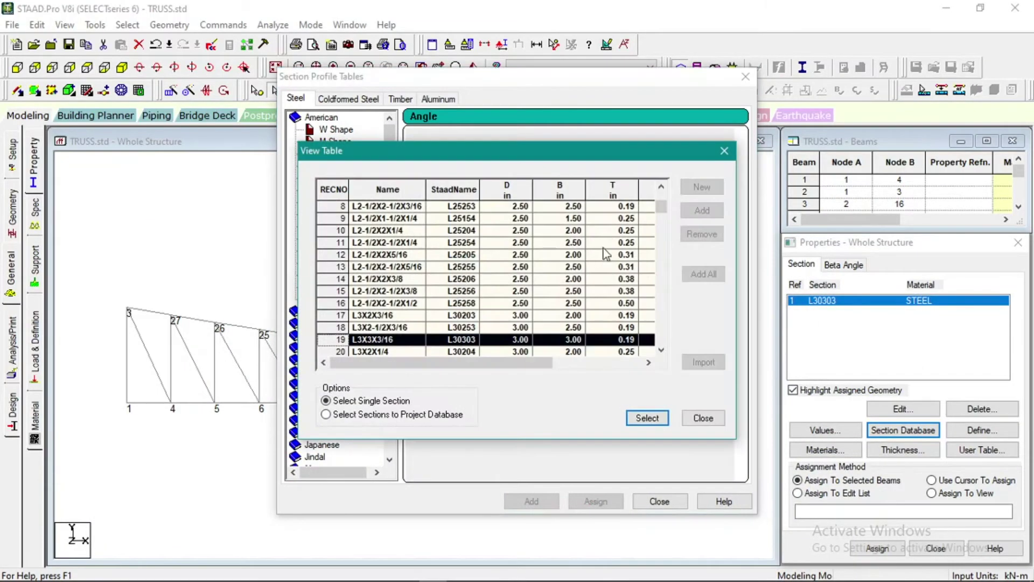
{"action": "left_click_drag", "start_coordinate": [662, 205], "coordinate": [662, 201]}
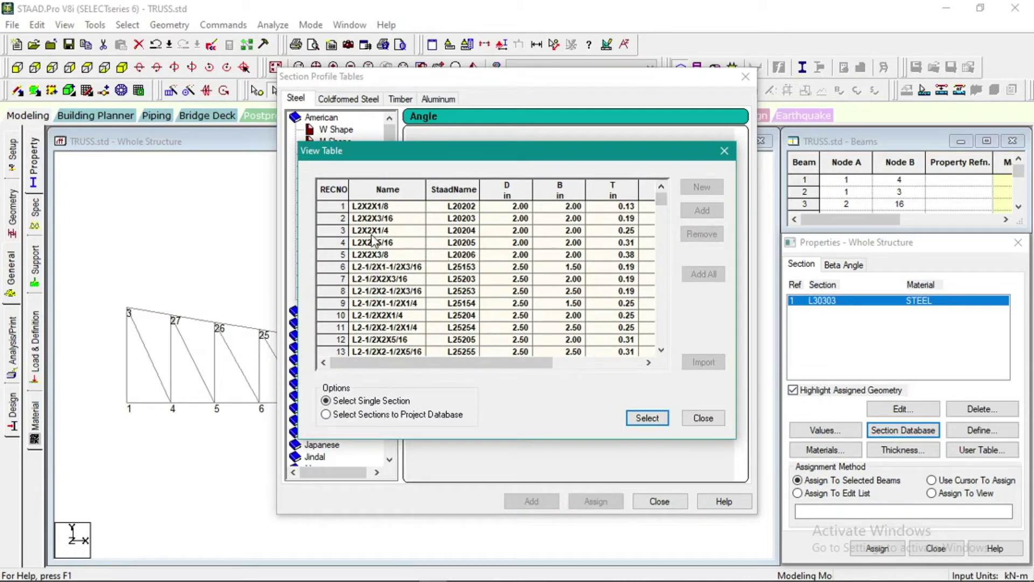
{"action": "left_click", "coordinate": [387, 217]}
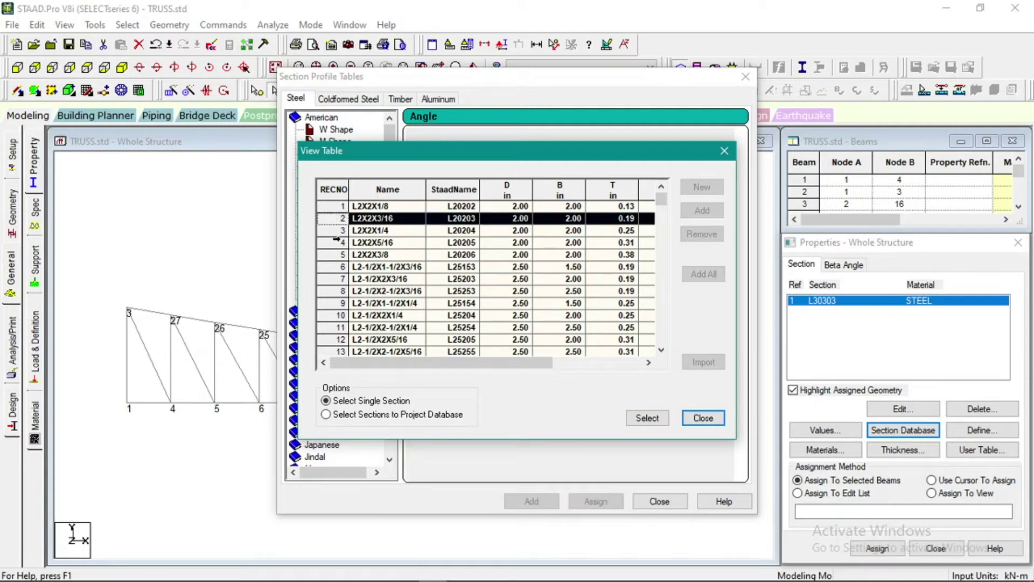
{"action": "left_click", "coordinate": [647, 418]}
{"action": "left_click", "coordinate": [466, 328]}
{"action": "left_click", "coordinate": [452, 339]}
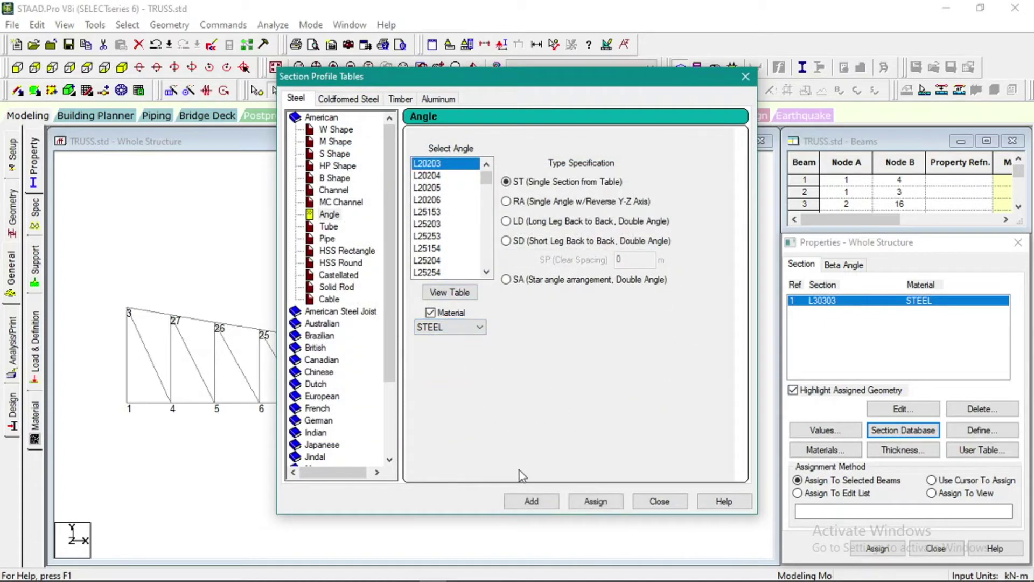
{"action": "left_click", "coordinate": [531, 501]}
{"action": "left_click", "coordinate": [657, 502]}
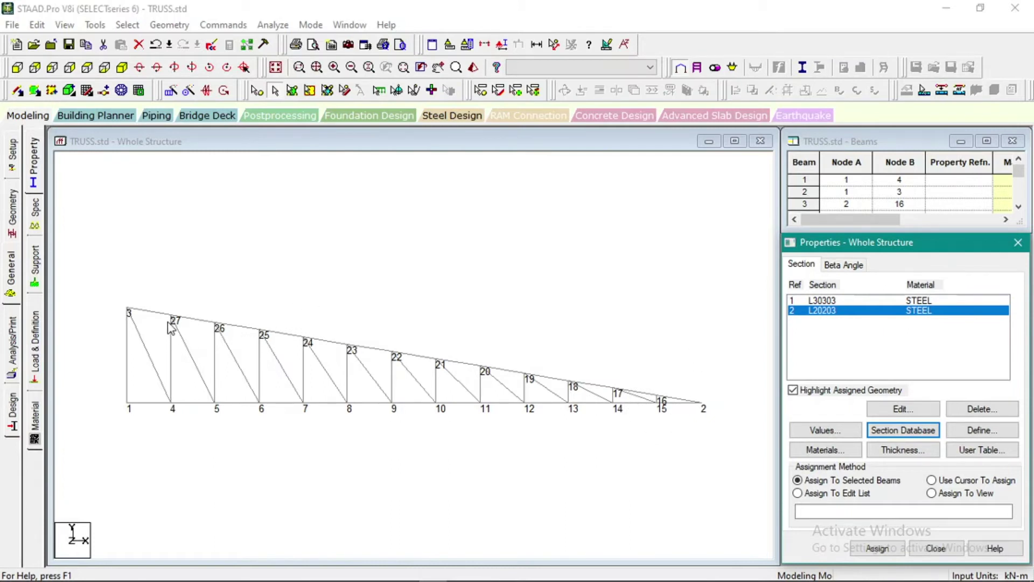
{"action": "left_click_drag", "start_coordinate": [105, 397], "coordinate": [714, 453]}
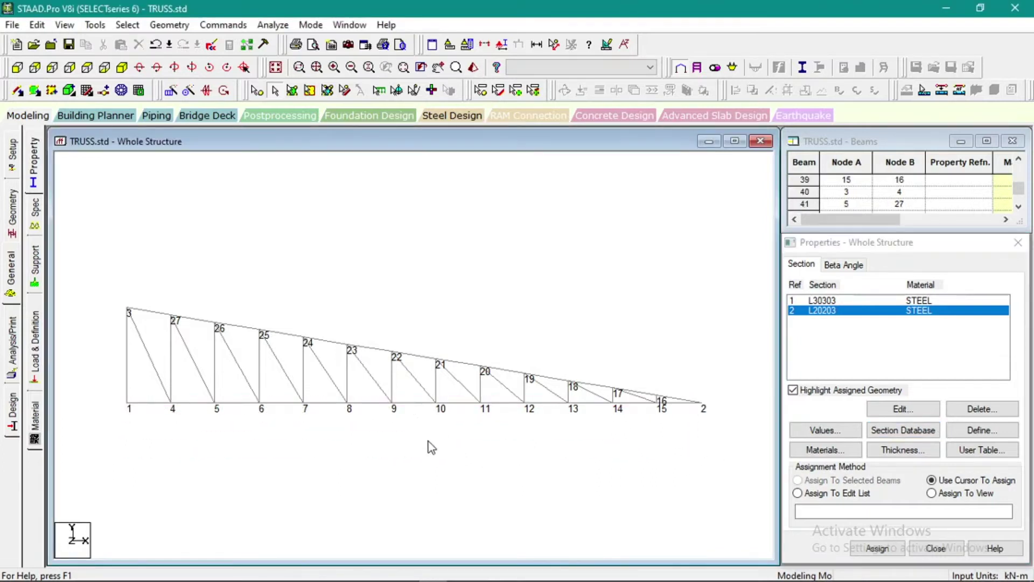
{"action": "left_click", "coordinate": [160, 316]}
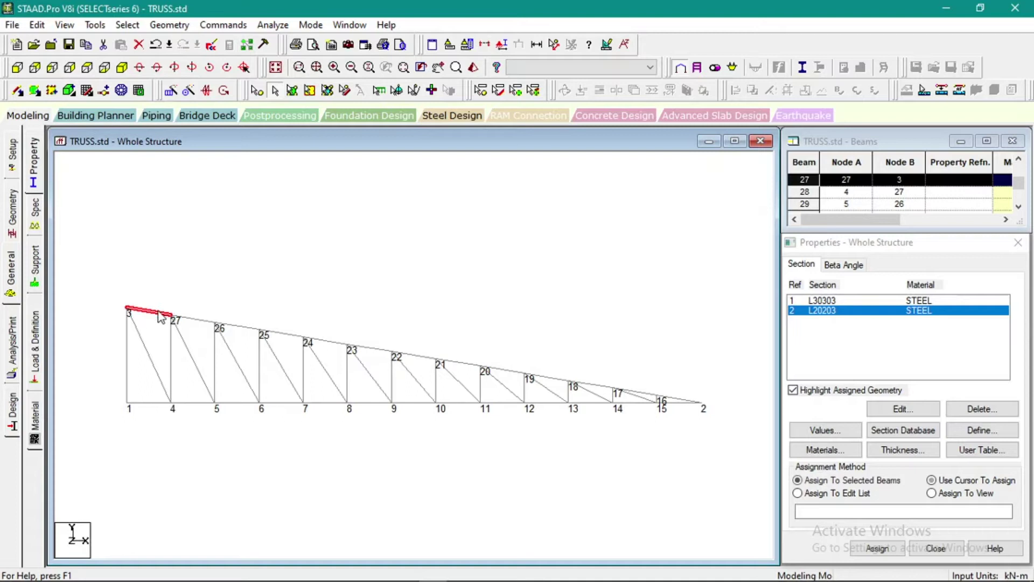
{"action": "left_click", "coordinate": [243, 328], "text": "ctrl"}
{"action": "left_click", "coordinate": [291, 335], "text": "ctrl"}
{"action": "left_click", "coordinate": [334, 343], "text": "ctrl"}
{"action": "left_click", "coordinate": [377, 349], "text": "ctrl"}
{"action": "left_click", "coordinate": [416, 356], "text": "ctrl"}
{"action": "left_click", "coordinate": [459, 363], "text": "ctrl"}
{"action": "left_click", "coordinate": [505, 370], "text": "ctrl"}
{"action": "left_click", "coordinate": [549, 378], "text": "ctrl"}
{"action": "left_click", "coordinate": [595, 384], "text": "ctrl"}
{"action": "left_click", "coordinate": [643, 392], "text": "ctrl"}
{"action": "left_click", "coordinate": [678, 399], "text": "ctrl"}
{"action": "left_click", "coordinate": [673, 405], "text": "ctrl"}
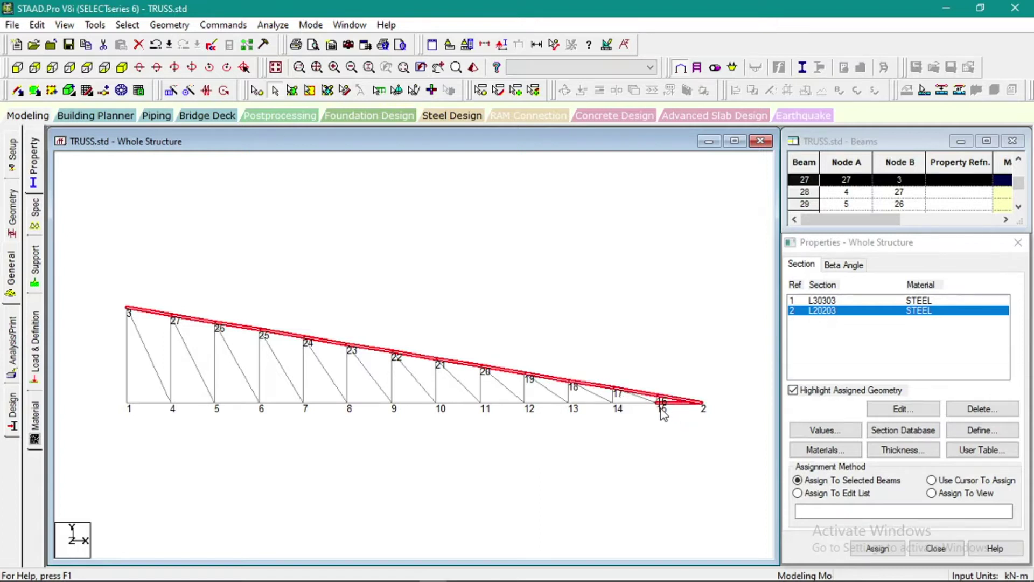
{"action": "left_click_drag", "start_coordinate": [93, 396], "coordinate": [578, 461]}
{"action": "left_click", "coordinate": [587, 404], "text": "ctrl"}
{"action": "left_click", "coordinate": [128, 371], "text": "ctrl"}
Step: Assign the L30303 section to the king post and all bottom and top chord members, beams 1 to 27
{"action": "left_click", "coordinate": [822, 300]}
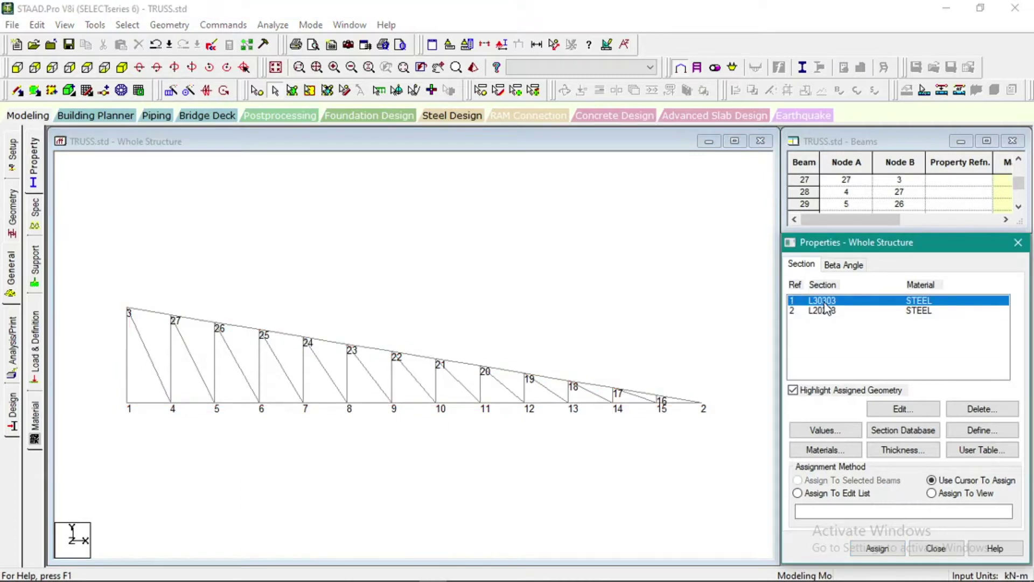
{"action": "left_click", "coordinate": [127, 337]}
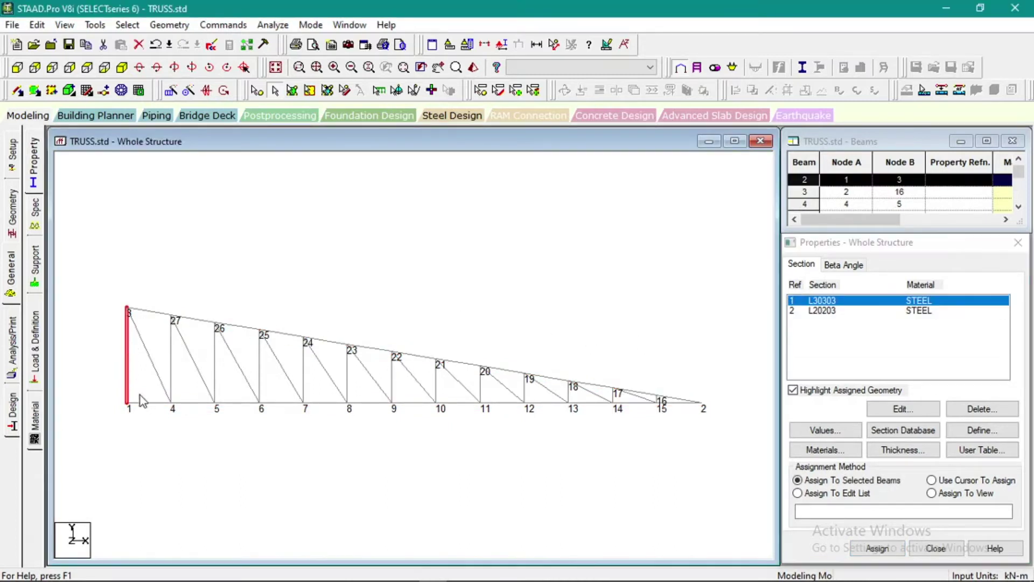
{"action": "left_click_drag", "start_coordinate": [98, 400], "coordinate": [619, 462]}
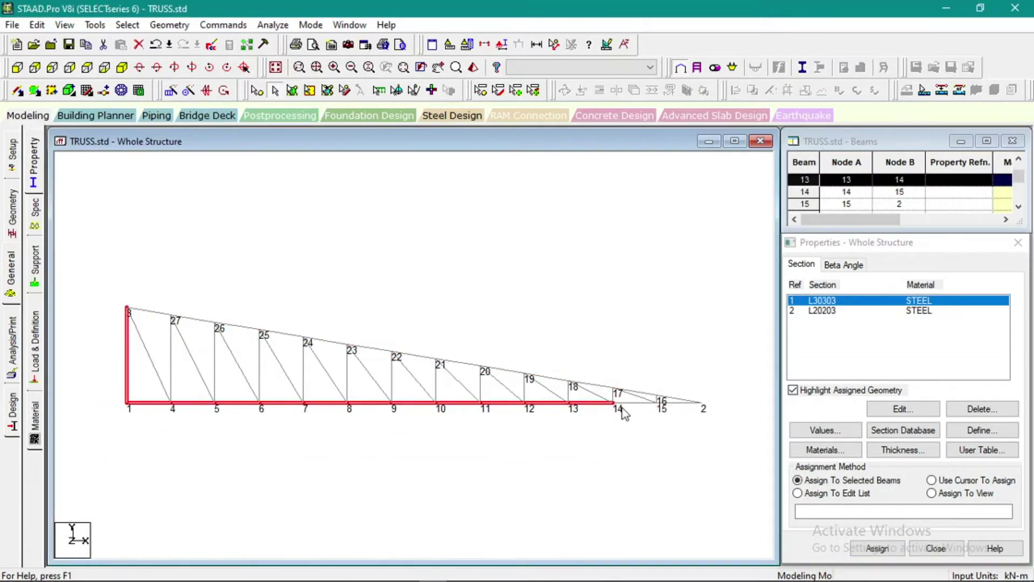
{"action": "left_click", "coordinate": [676, 404], "text": "ctrl"}
{"action": "left_click", "coordinate": [631, 393], "text": "ctrl"}
{"action": "left_click", "coordinate": [596, 386], "text": "ctrl"}
{"action": "left_click", "coordinate": [540, 379], "text": "ctrl"}
{"action": "left_click", "coordinate": [506, 372], "text": "ctrl"}
{"action": "left_click", "coordinate": [467, 367], "text": "ctrl"}
{"action": "left_click", "coordinate": [421, 360], "text": "ctrl"}
{"action": "left_click", "coordinate": [381, 353], "text": "ctrl"}
{"action": "left_click", "coordinate": [334, 347], "text": "ctrl"}
{"action": "left_click", "coordinate": [291, 339], "text": "ctrl"}
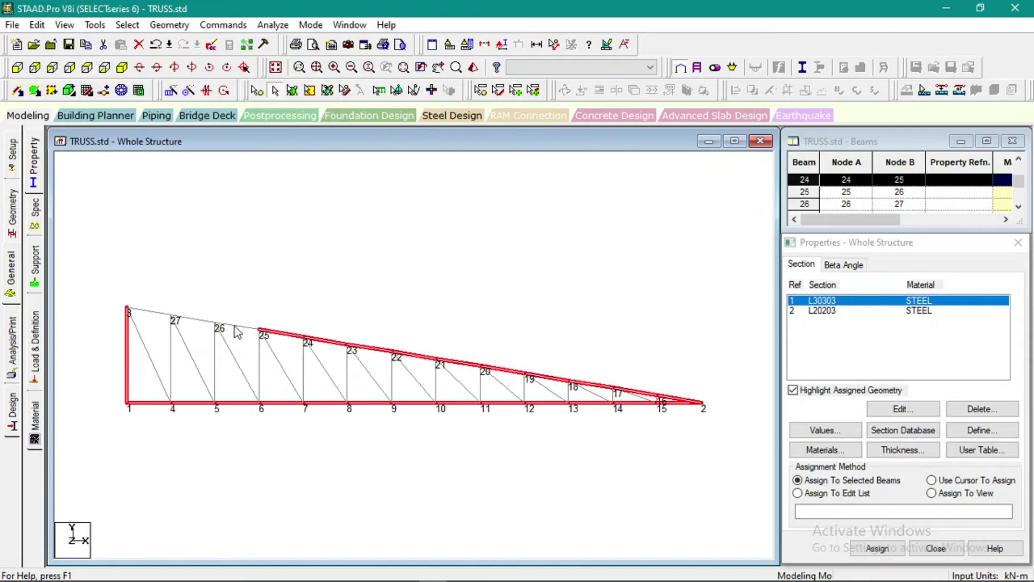
{"action": "left_click", "coordinate": [237, 329], "text": "ctrl"}
{"action": "left_click", "coordinate": [193, 321], "text": "ctrl"}
{"action": "left_click", "coordinate": [153, 315], "text": "ctrl"}
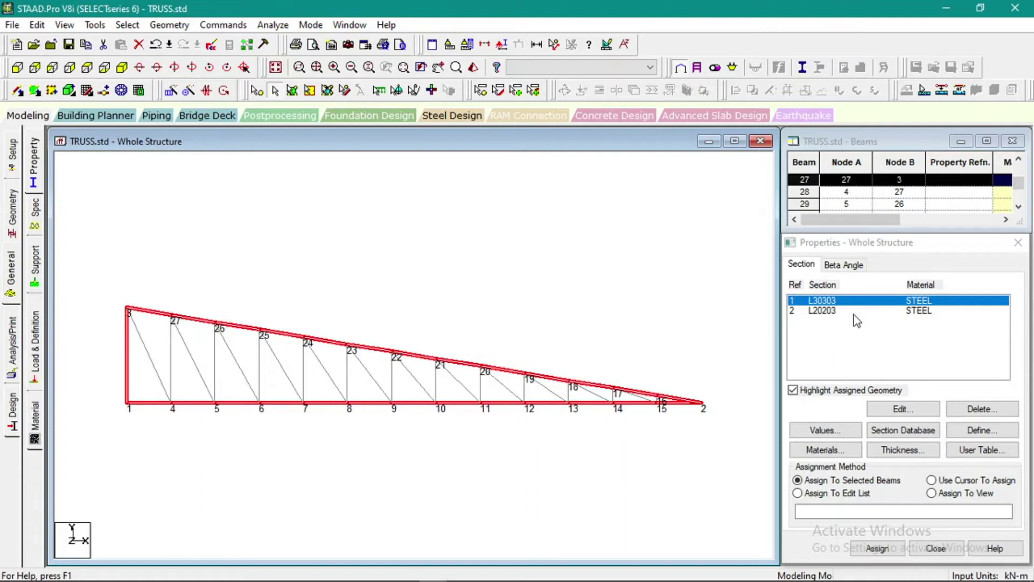
{"action": "left_click", "coordinate": [886, 547]}
{"action": "left_click", "coordinate": [932, 438]}
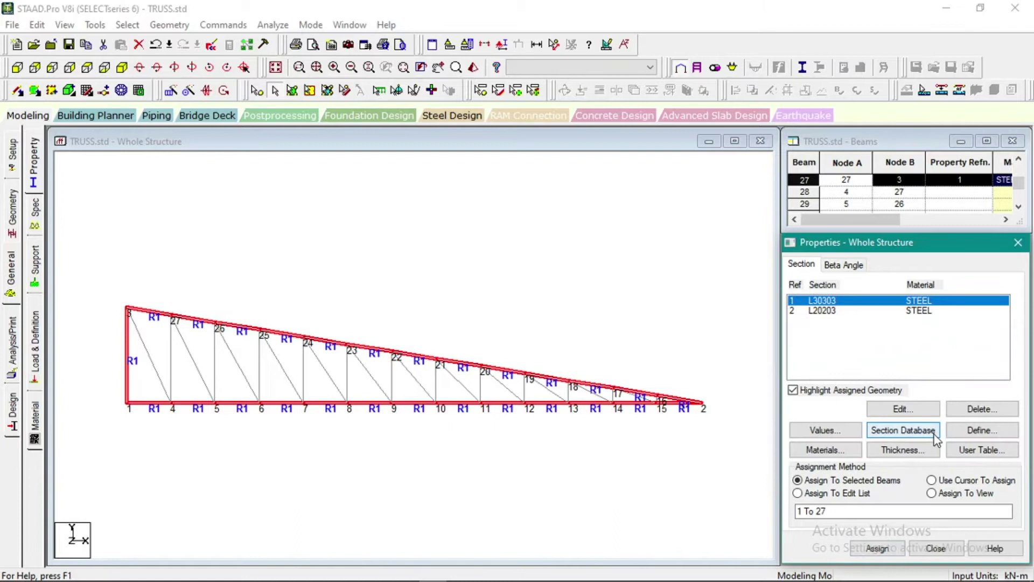
Step: Switch between the L30303 and L20203 sections to check which members each is assigned to, leaving L20203 current
{"action": "left_click", "coordinate": [832, 312]}
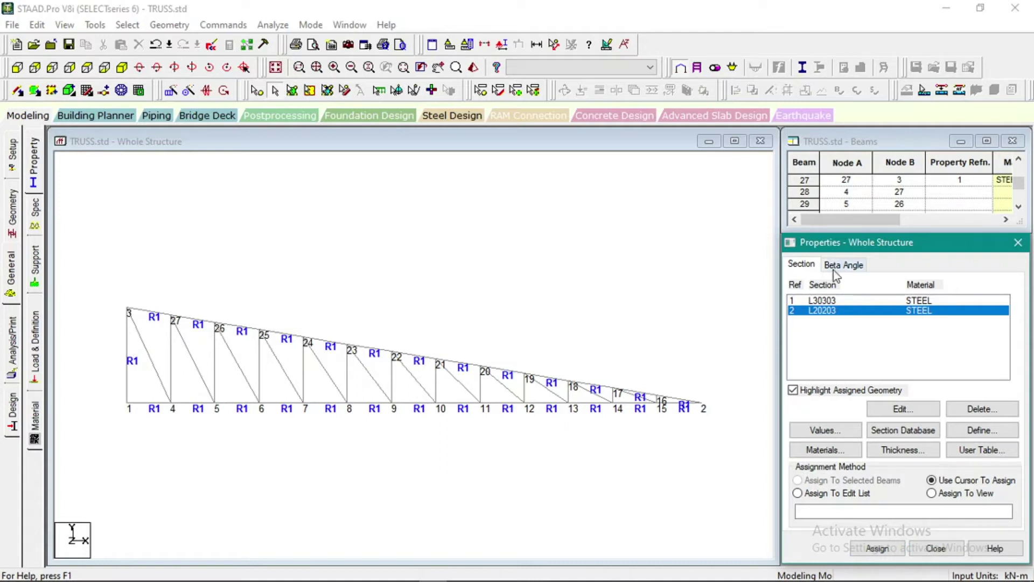
{"action": "left_click", "coordinate": [156, 371]}
{"action": "left_click", "coordinate": [832, 303]}
{"action": "left_click", "coordinate": [829, 311]}
{"action": "left_click", "coordinate": [831, 301]}
{"action": "left_click", "coordinate": [830, 311]}
{"action": "left_click", "coordinate": [832, 300]}
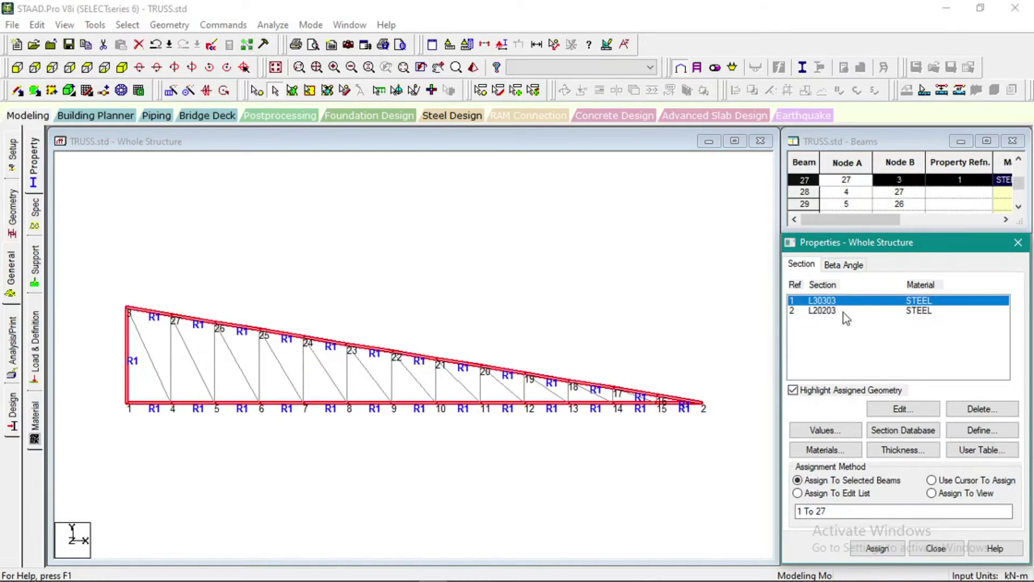
{"action": "left_click", "coordinate": [834, 312]}
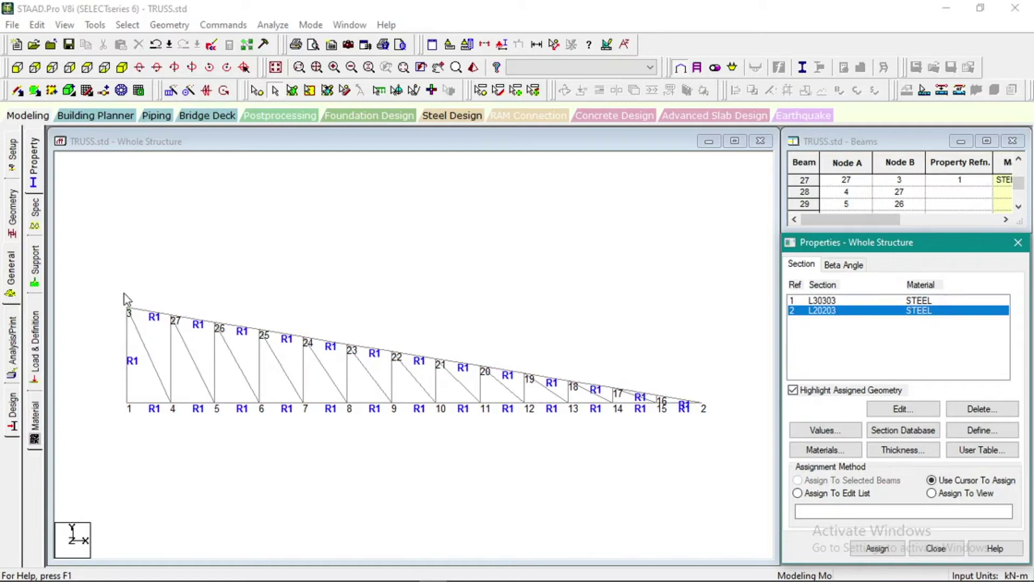
Step: Try the Drag Line and Drag Box selection modes in the empty area above the truss
{"action": "right_click", "coordinate": [323, 207]}
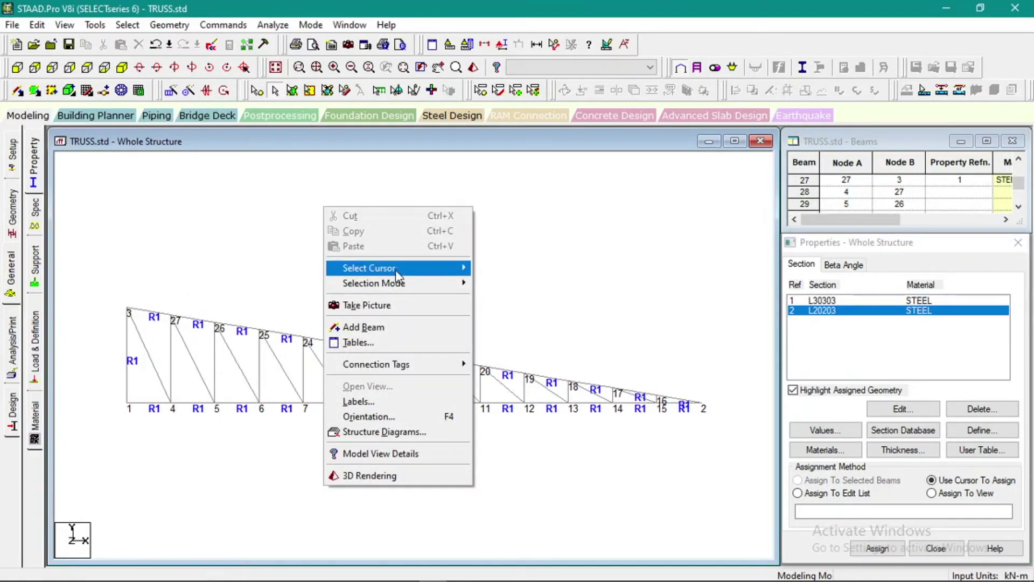
{"action": "mouse_move", "coordinate": [403, 274]}
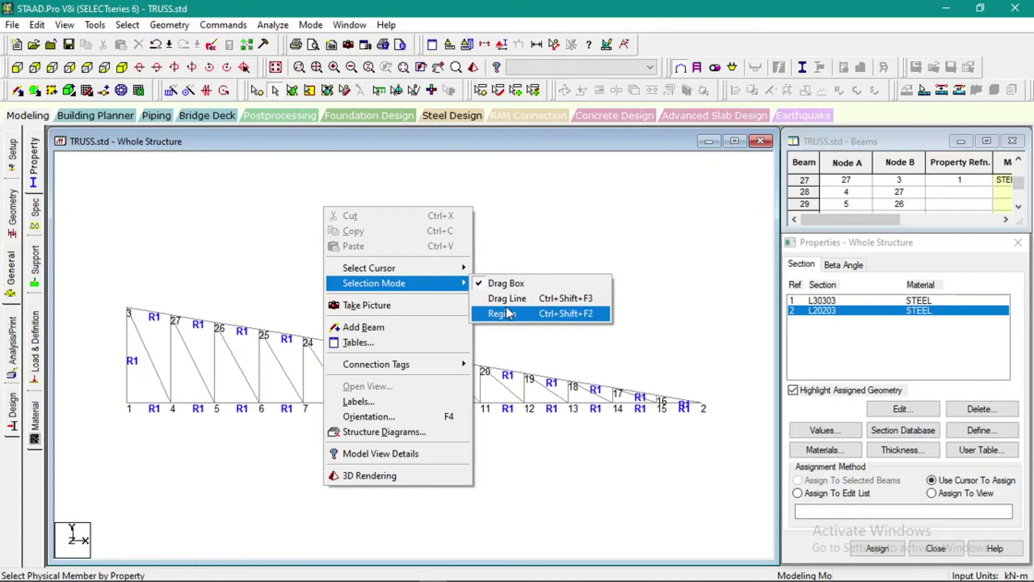
{"action": "left_click", "coordinate": [503, 300]}
{"action": "left_click_drag", "start_coordinate": [370, 284], "coordinate": [507, 336]}
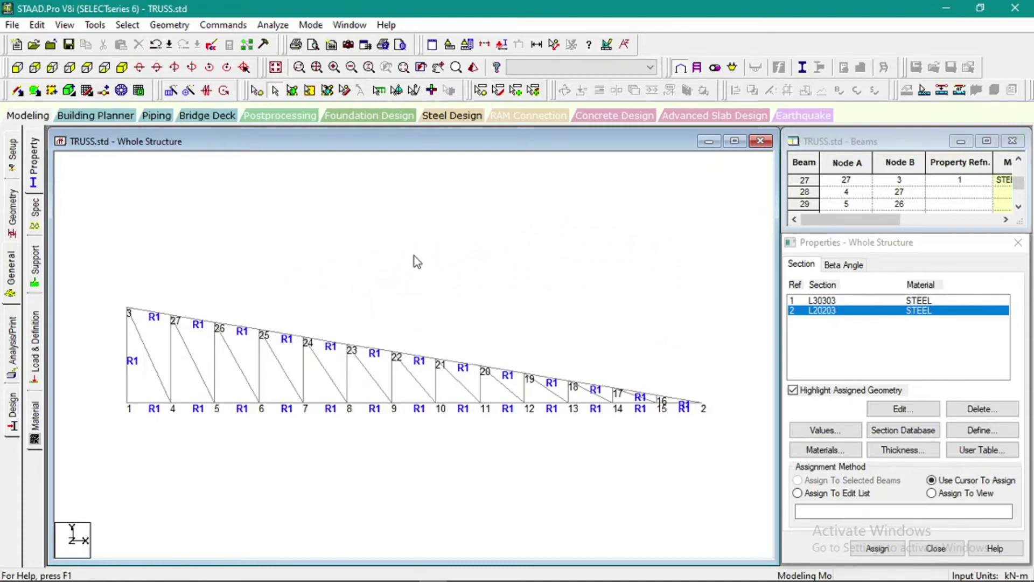
{"action": "right_click", "coordinate": [391, 228]}
{"action": "left_click", "coordinate": [572, 304]}
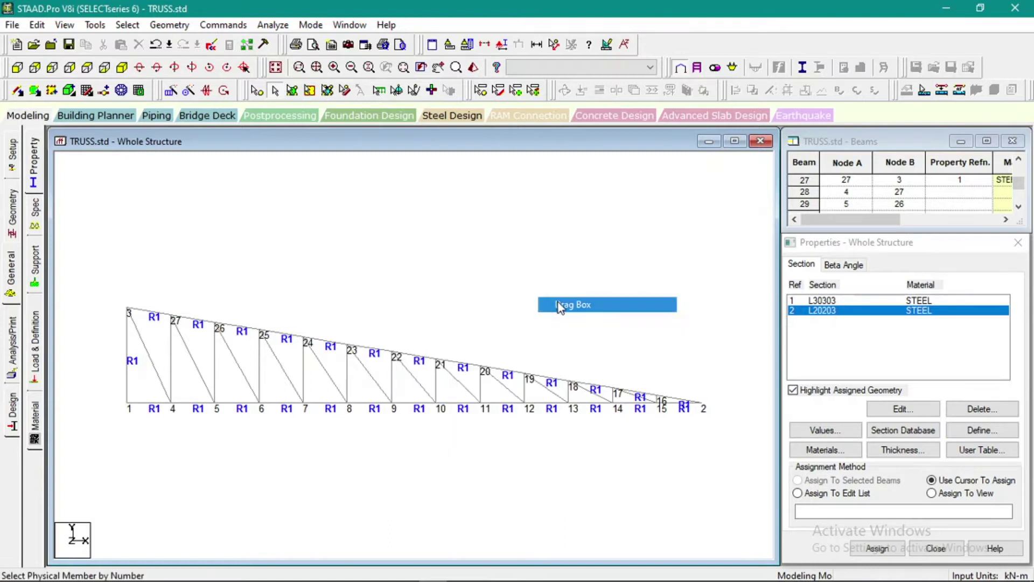
{"action": "left_click_drag", "start_coordinate": [301, 221], "coordinate": [566, 329]}
Step: Assign the L20203 section to all vertical and diagonal web members, beams 28 to 51, selecting them in Drag Line mode
{"action": "right_click", "coordinate": [325, 234]}
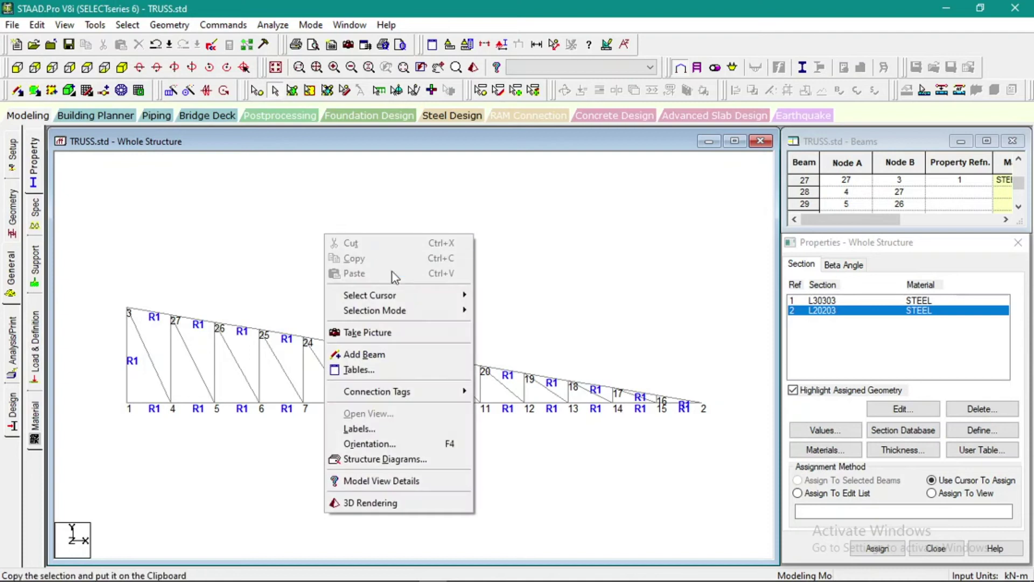
{"action": "mouse_move", "coordinate": [455, 308]}
{"action": "left_click", "coordinate": [504, 326]}
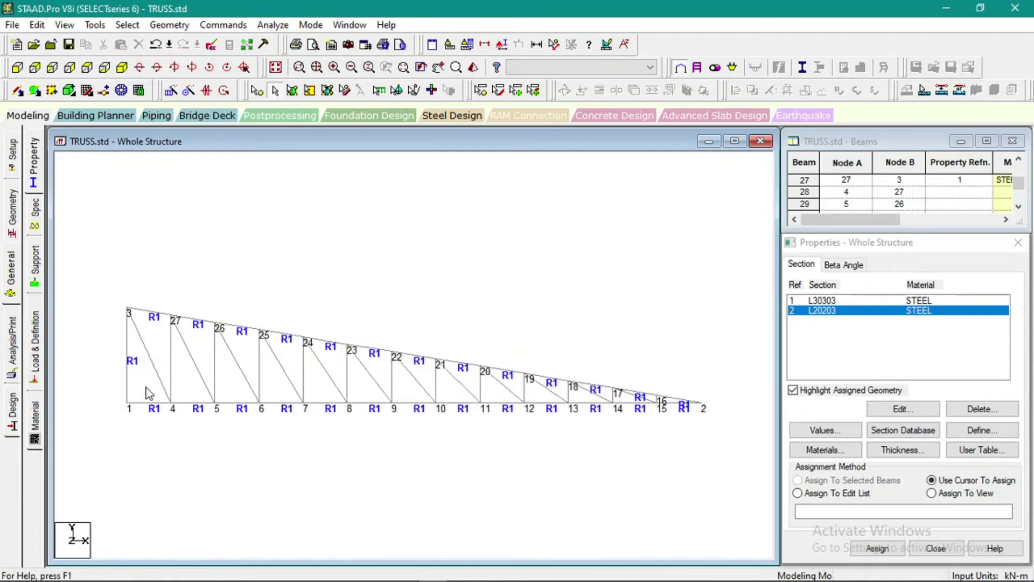
{"action": "mouse_move", "coordinate": [149, 386]}
{"action": "left_mouse_down"}
{"action": "mouse_move", "coordinate": [383, 381]}
{"action": "mouse_move", "coordinate": [622, 399]}
{"action": "left_mouse_up"}
{"action": "scroll", "coordinate": [659, 412], "scroll_direction": "up", "scroll_amount": 3}
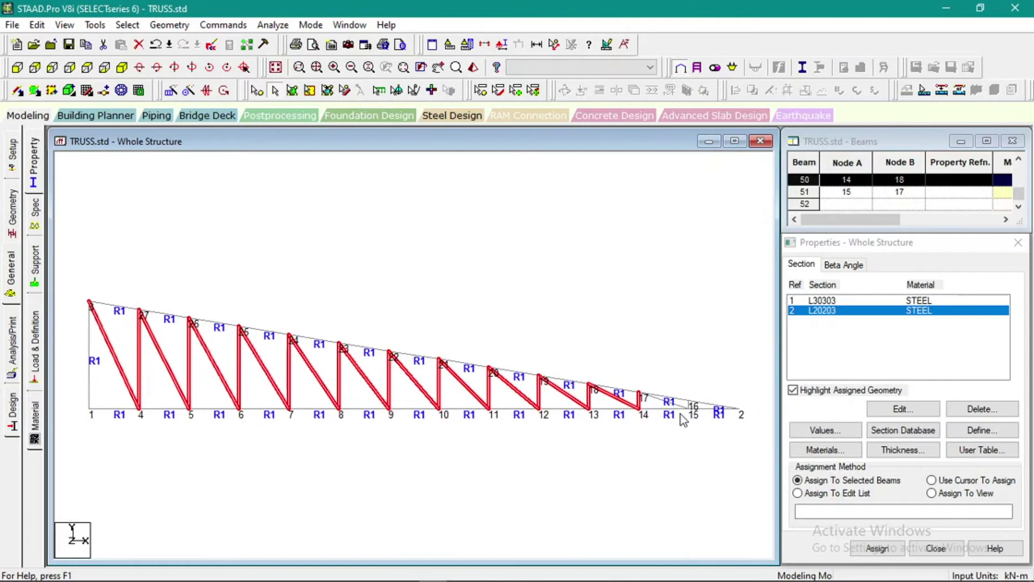
{"action": "left_click", "coordinate": [684, 403], "text": "ctrl"}
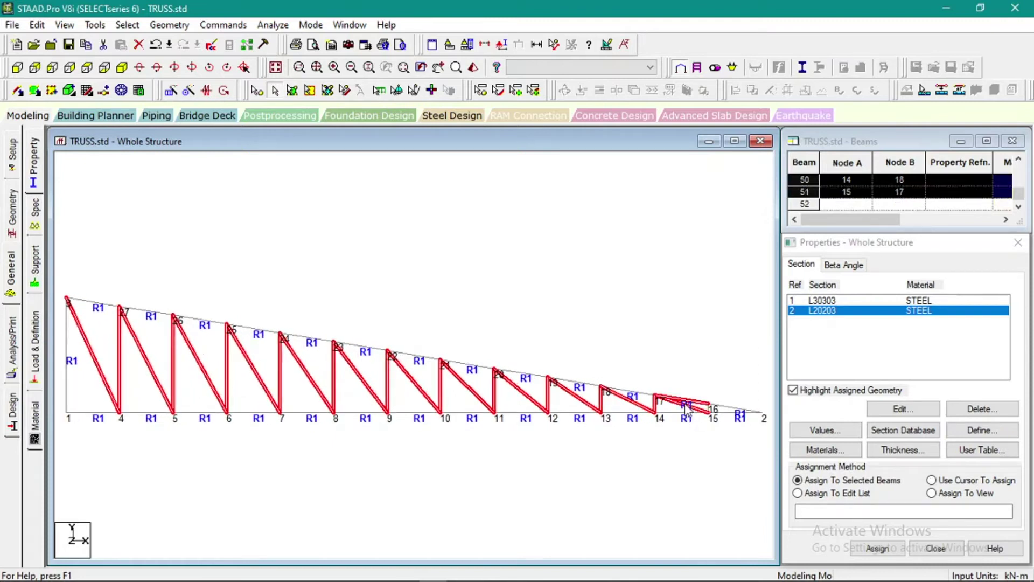
{"action": "left_click", "coordinate": [712, 413]}
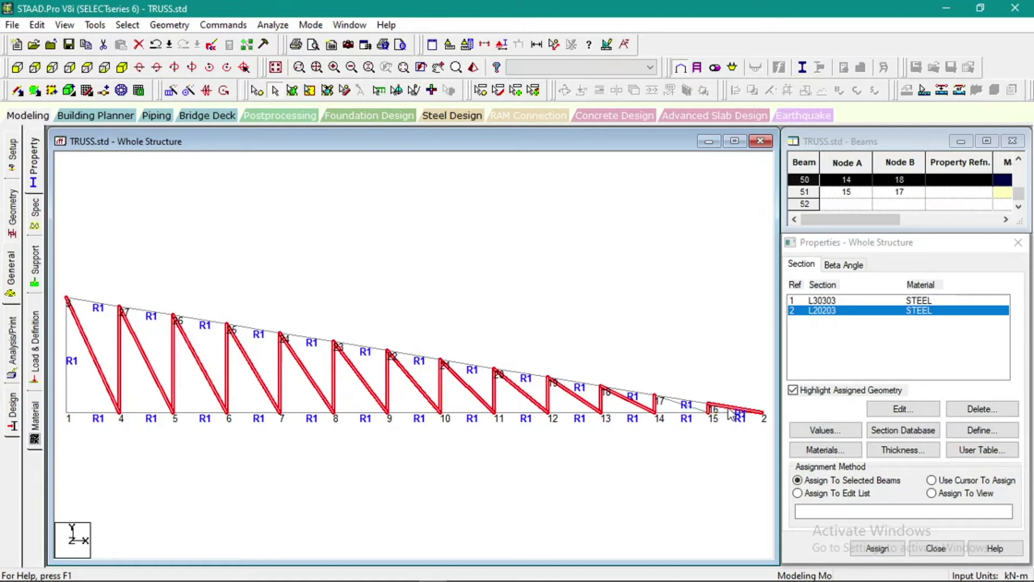
{"action": "left_click", "coordinate": [689, 406], "text": "ctrl"}
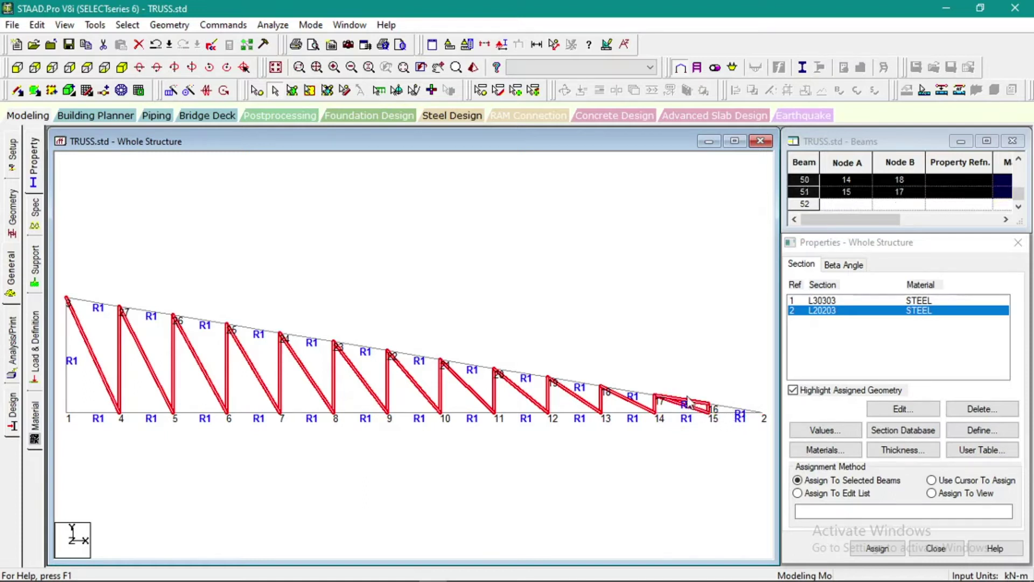
{"action": "scroll", "coordinate": [629, 329], "scroll_direction": "down", "scroll_amount": 5}
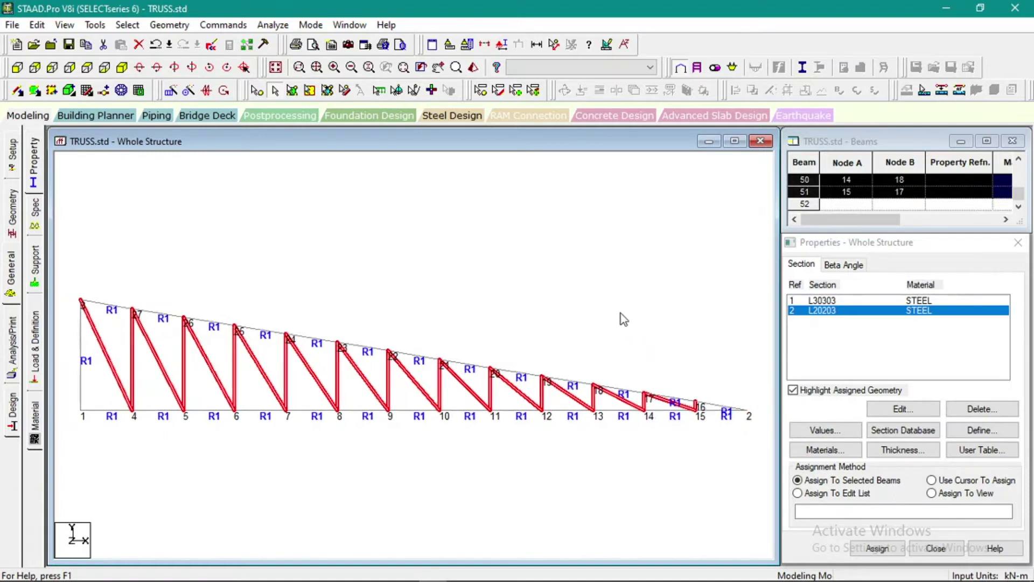
{"action": "scroll", "coordinate": [571, 340], "scroll_direction": "down", "scroll_amount": 1}
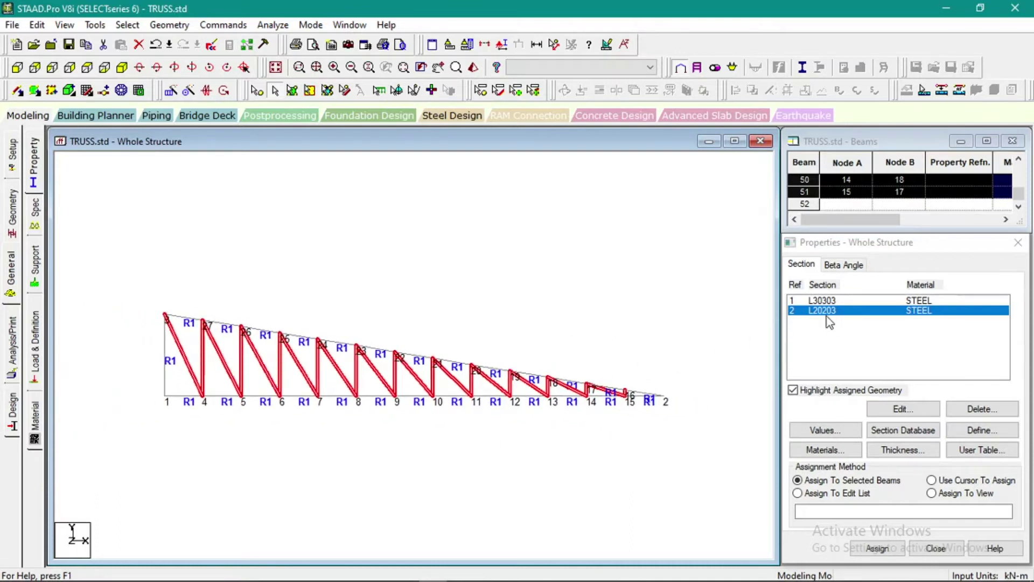
{"action": "left_click", "coordinate": [876, 547]}
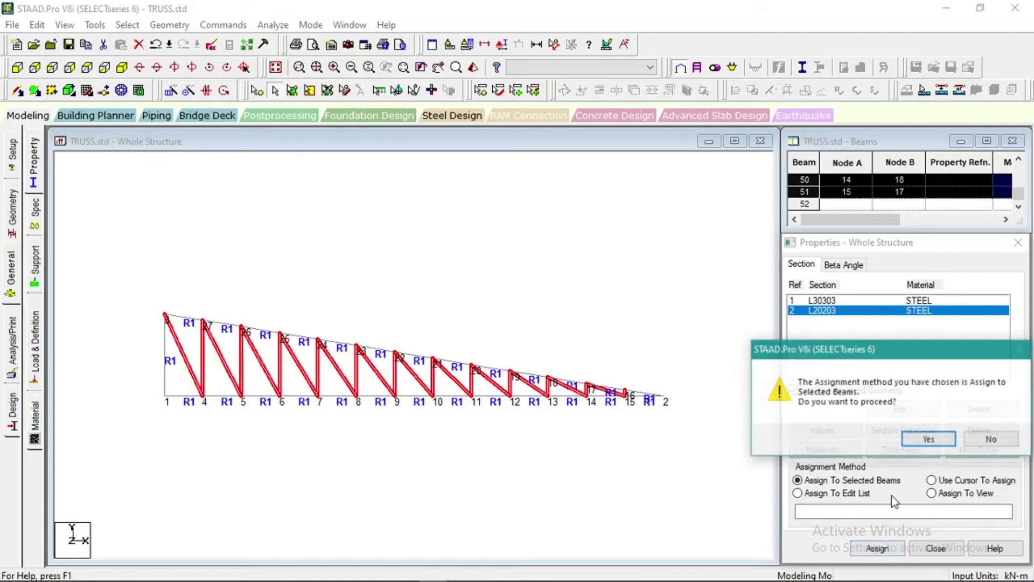
{"action": "left_click", "coordinate": [929, 439]}
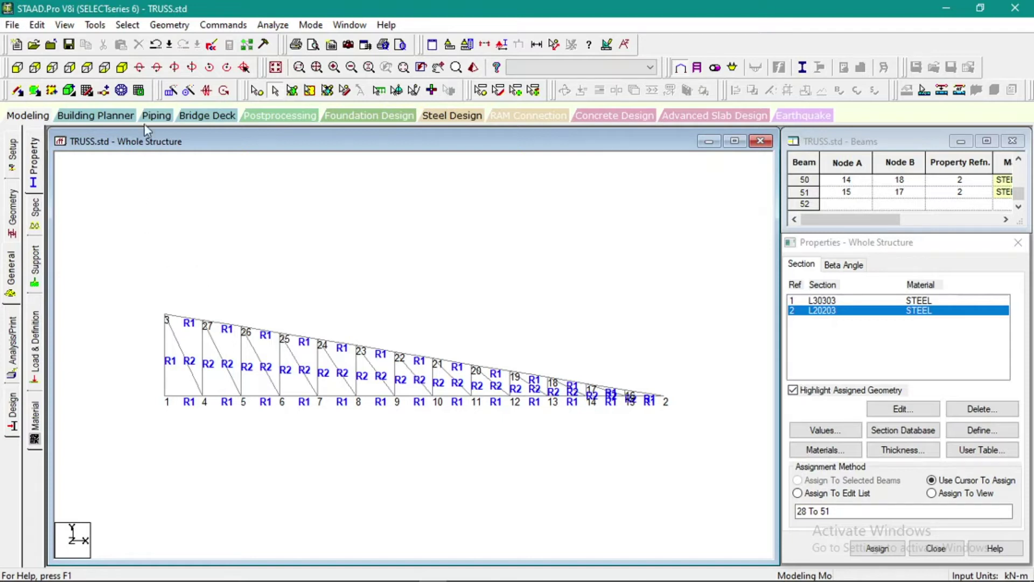
Step: Check the truss for members with a missing property
{"action": "left_click", "coordinate": [128, 25]}
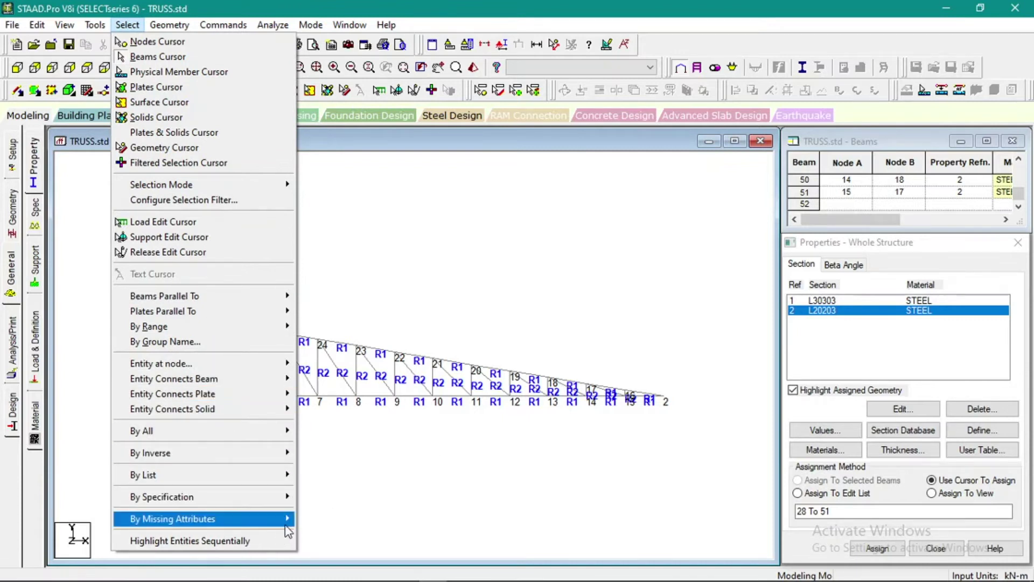
{"action": "mouse_move", "coordinate": [287, 523]}
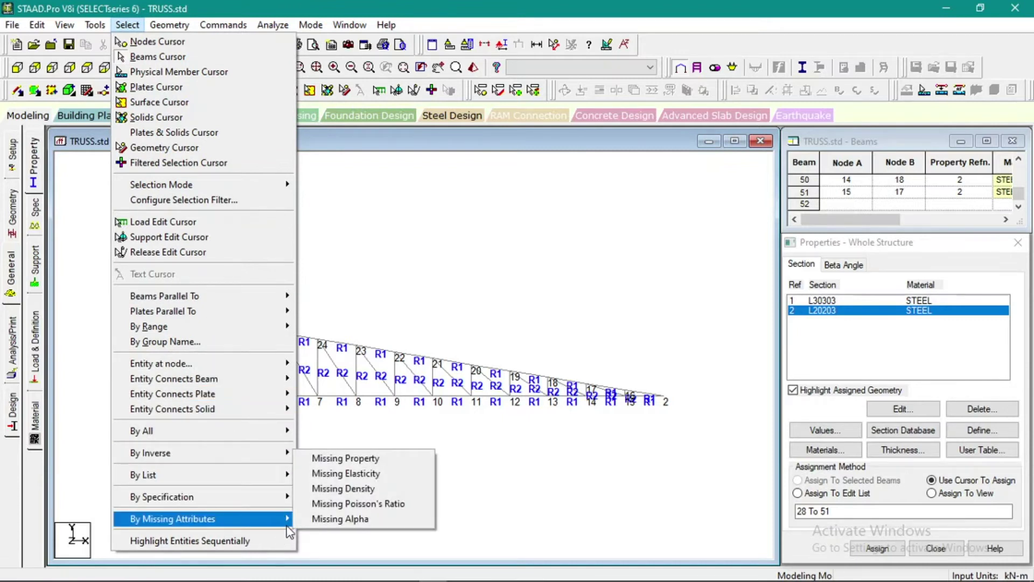
{"action": "left_click", "coordinate": [358, 461]}
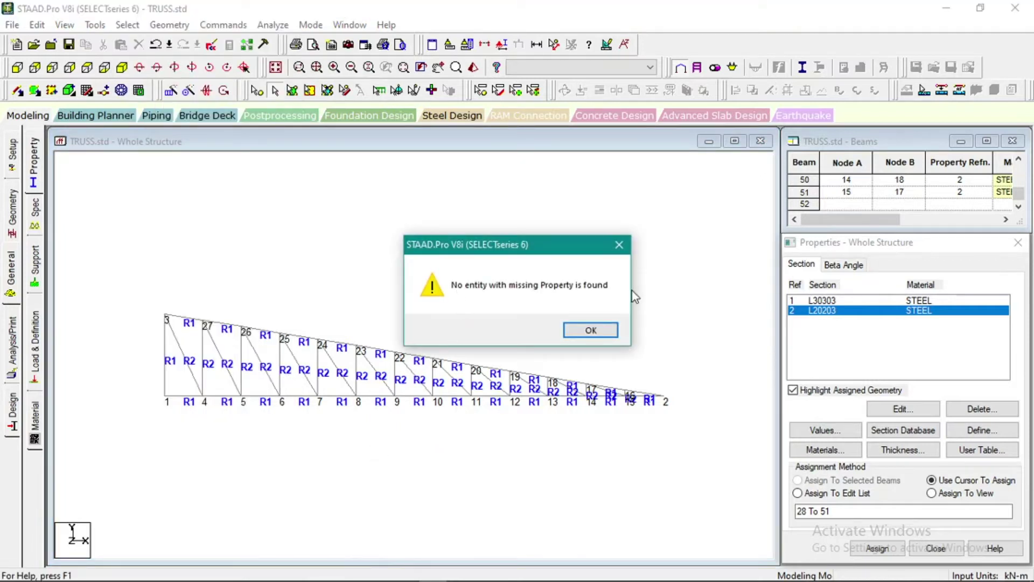
{"action": "left_click", "coordinate": [591, 331]}
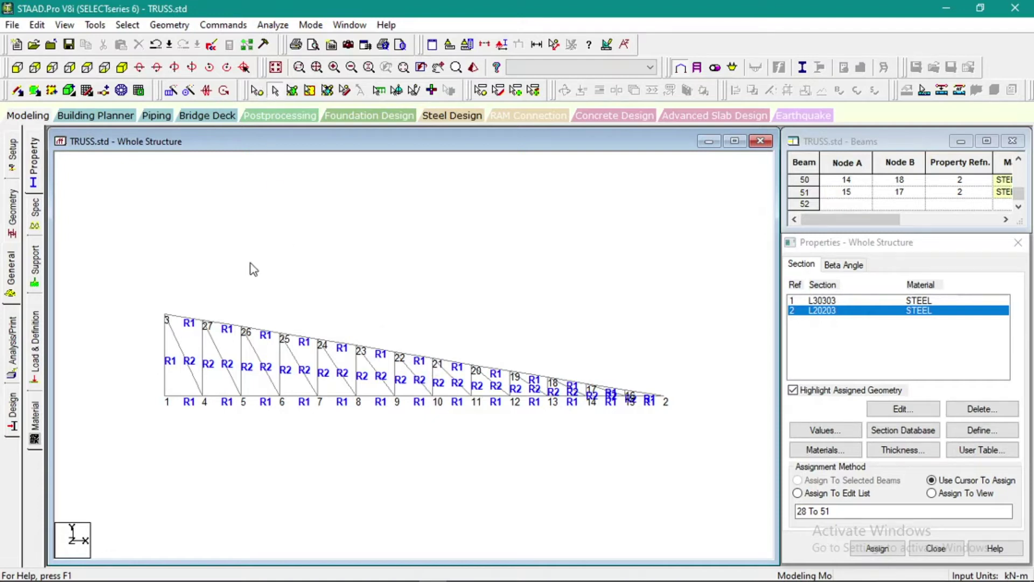
{"action": "left_click", "coordinate": [128, 25]}
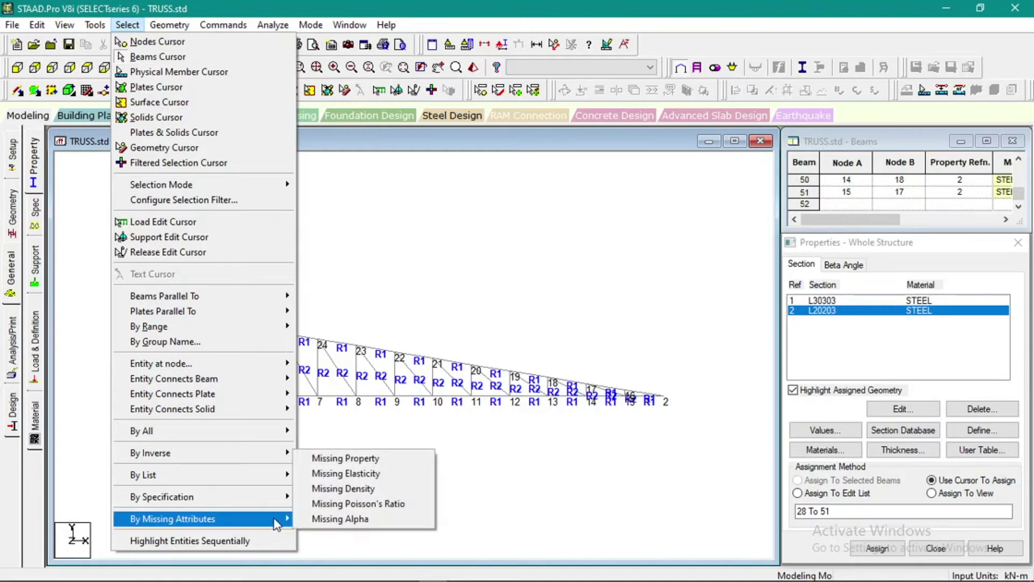
{"action": "mouse_move", "coordinate": [274, 501]}
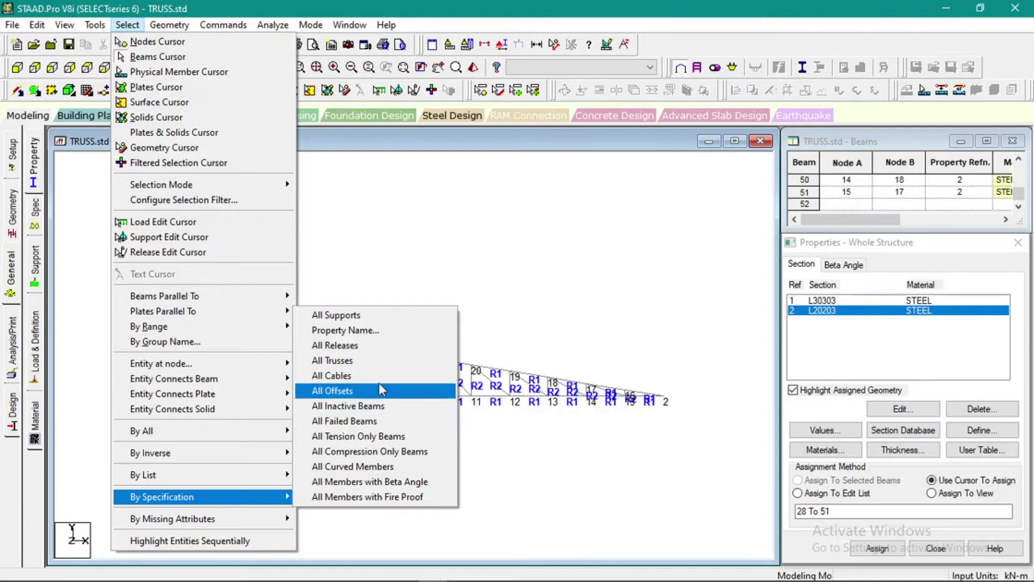
{"action": "left_click", "coordinate": [377, 243]}
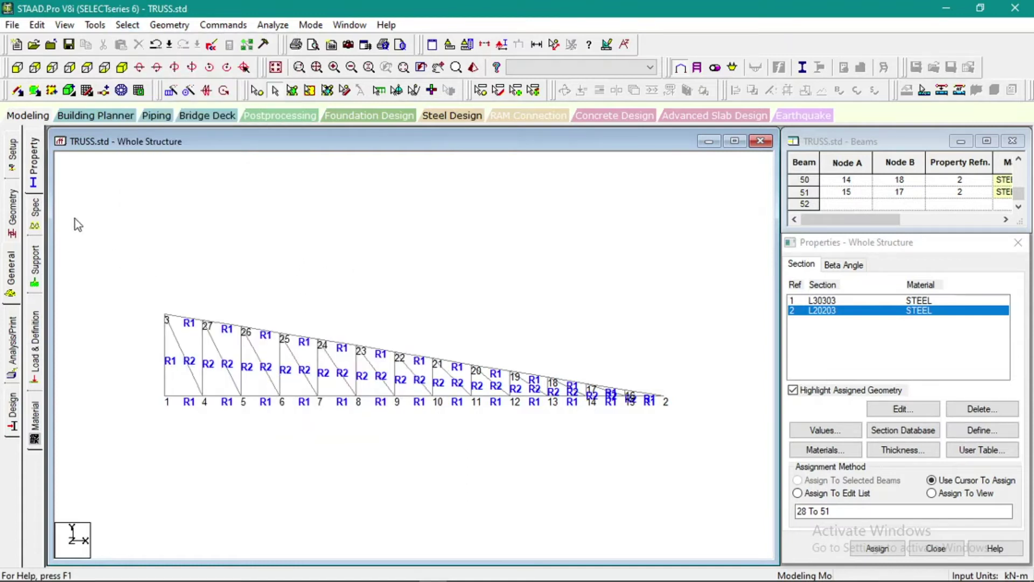
Step: Go to the member specifications, select all web members between the chords, and start a new beam release specification
{"action": "left_click", "coordinate": [36, 220]}
{"action": "left_click", "coordinate": [847, 394]}
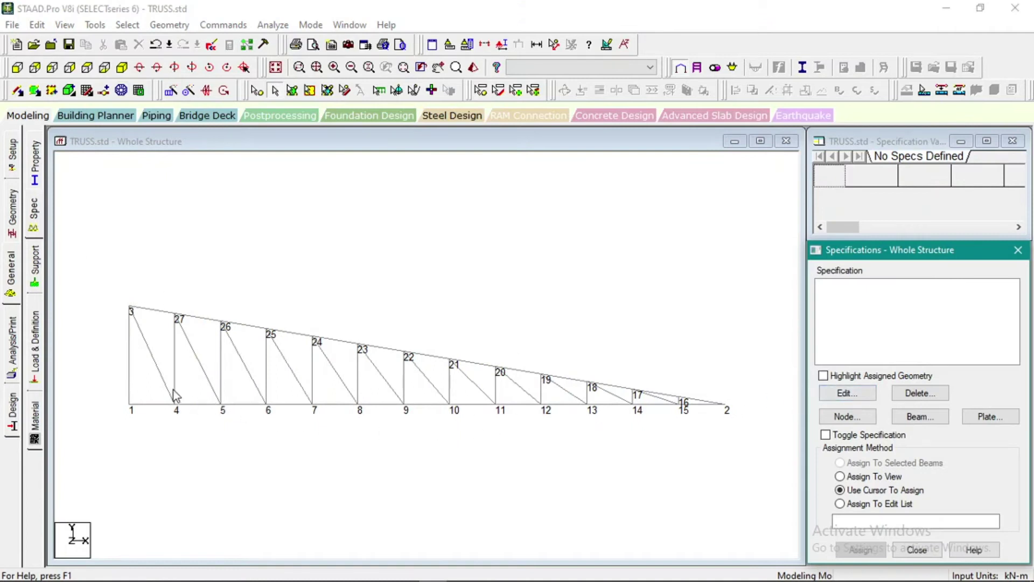
{"action": "left_click", "coordinate": [153, 362]}
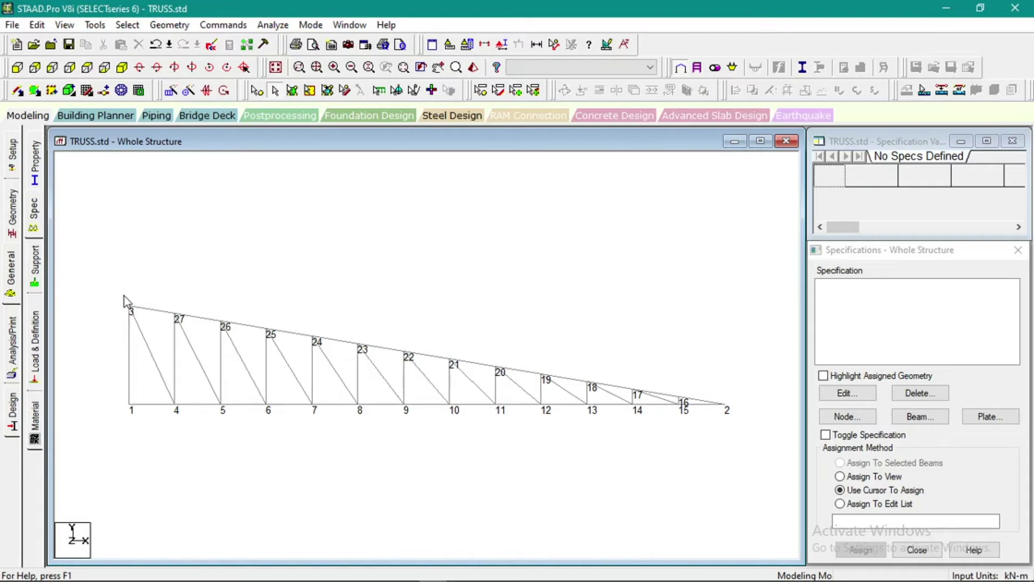
{"action": "left_click_drag", "start_coordinate": [145, 363], "coordinate": [686, 403]}
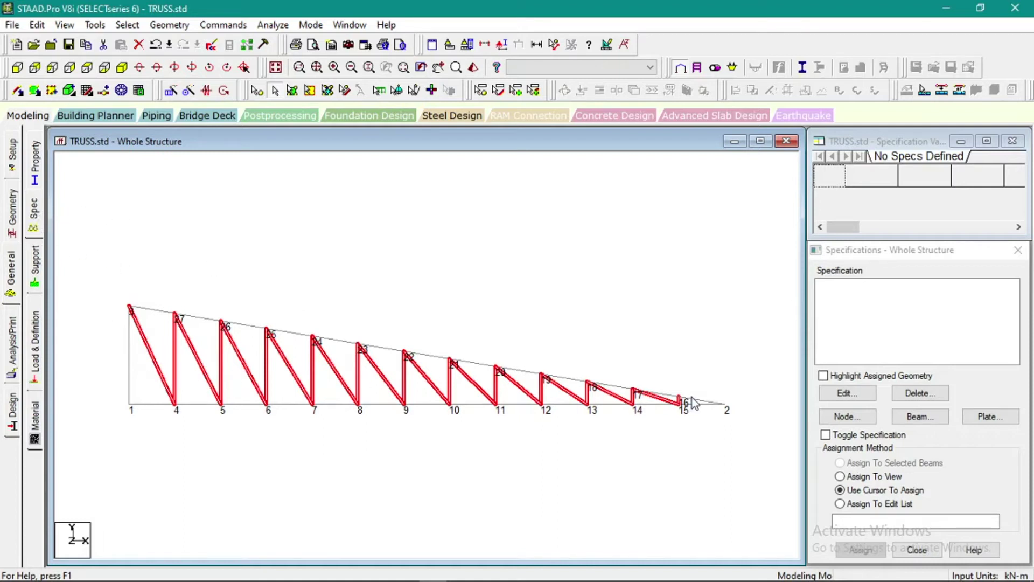
{"action": "left_click", "coordinate": [922, 421]}
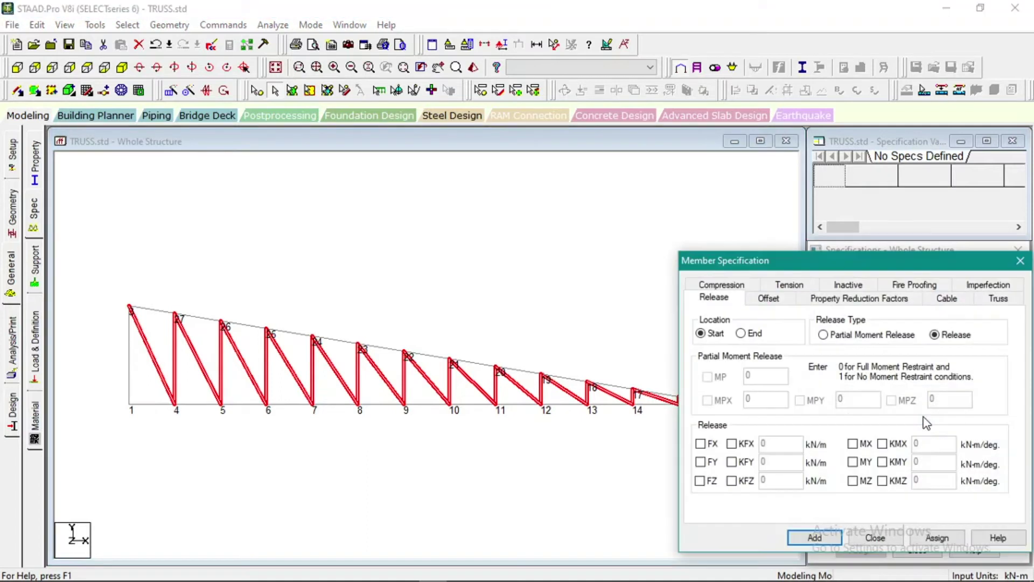
{"action": "left_click_drag", "start_coordinate": [827, 264], "coordinate": [569, 229]}
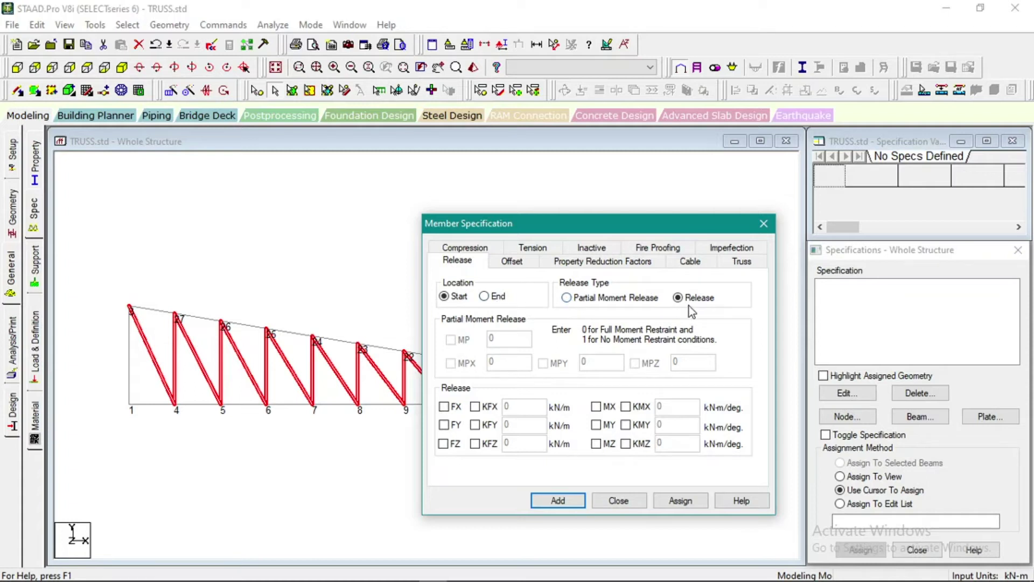
Step: Switch the release type between Partial Moment Release and Release to compare their available options
{"action": "left_click", "coordinate": [572, 298]}
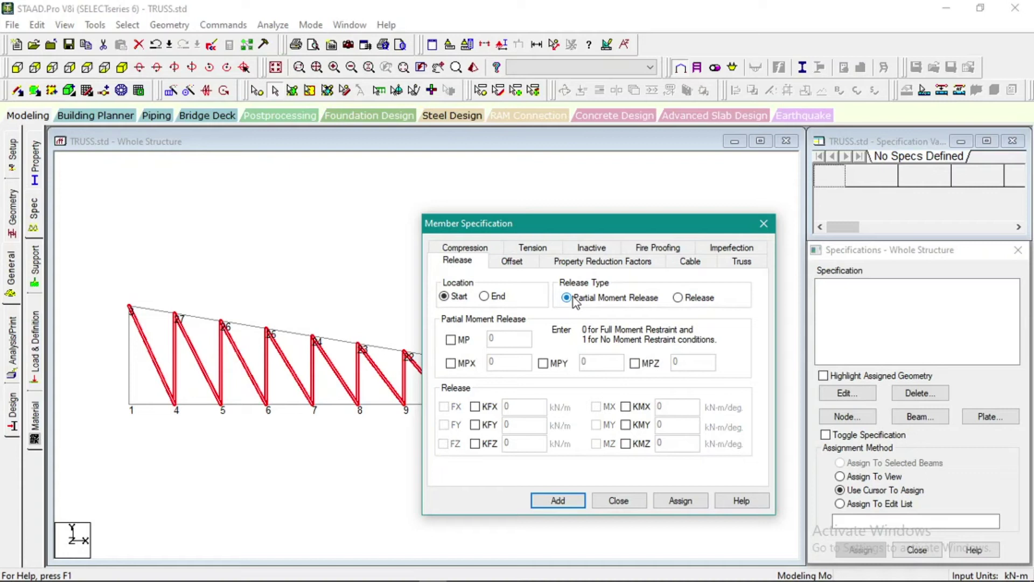
{"action": "left_click", "coordinate": [678, 298]}
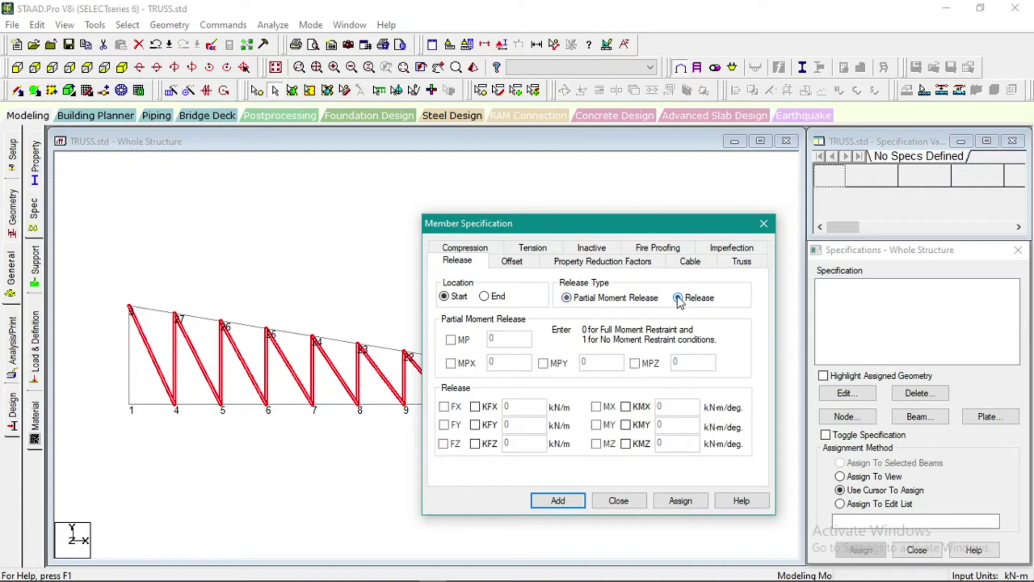
{"action": "left_click", "coordinate": [573, 302]}
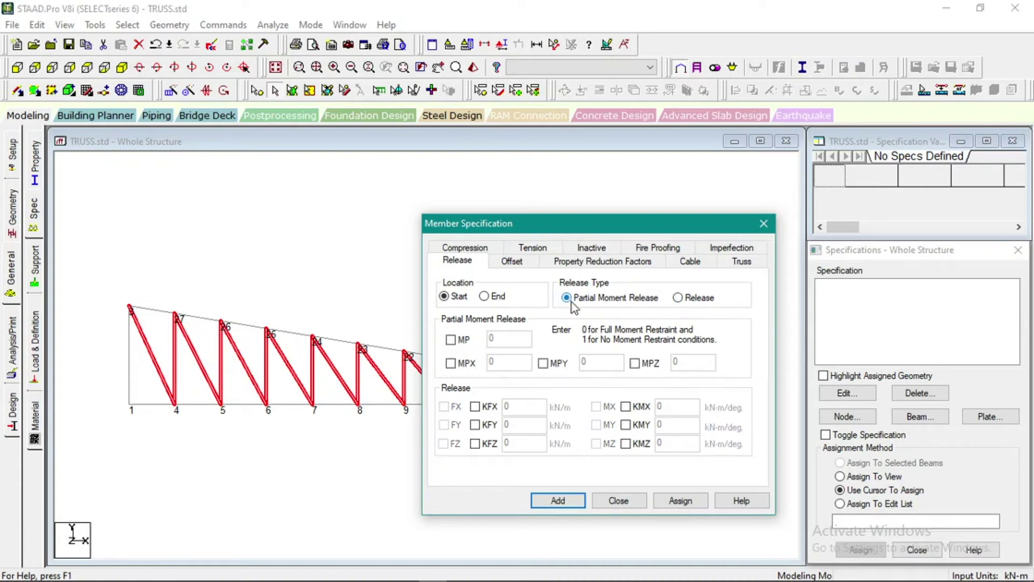
{"action": "left_click", "coordinate": [678, 298]}
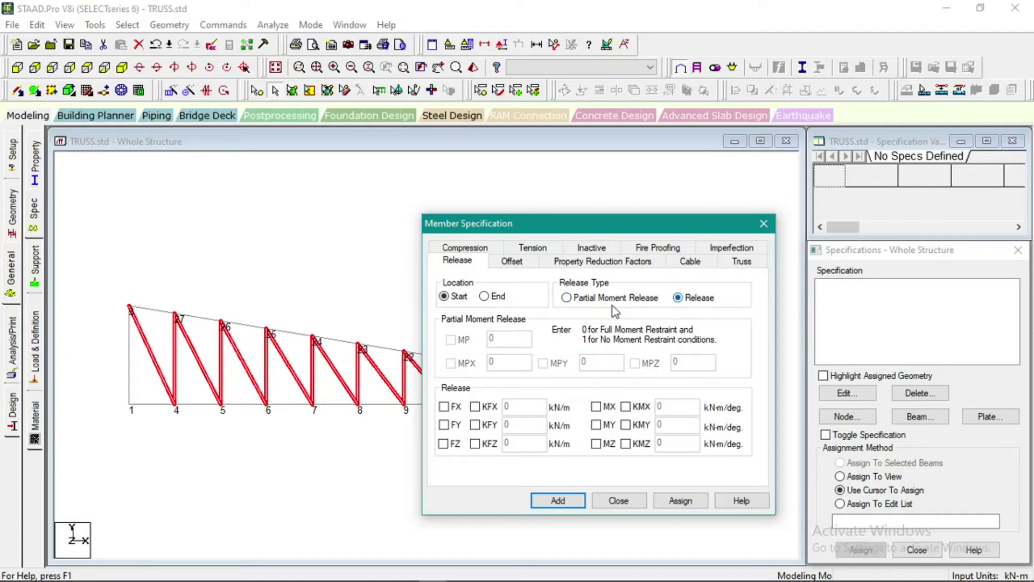
Step: Assign a partial moment release at the start of the selected web members with an MP factor of 0.99
{"action": "left_click", "coordinate": [572, 300]}
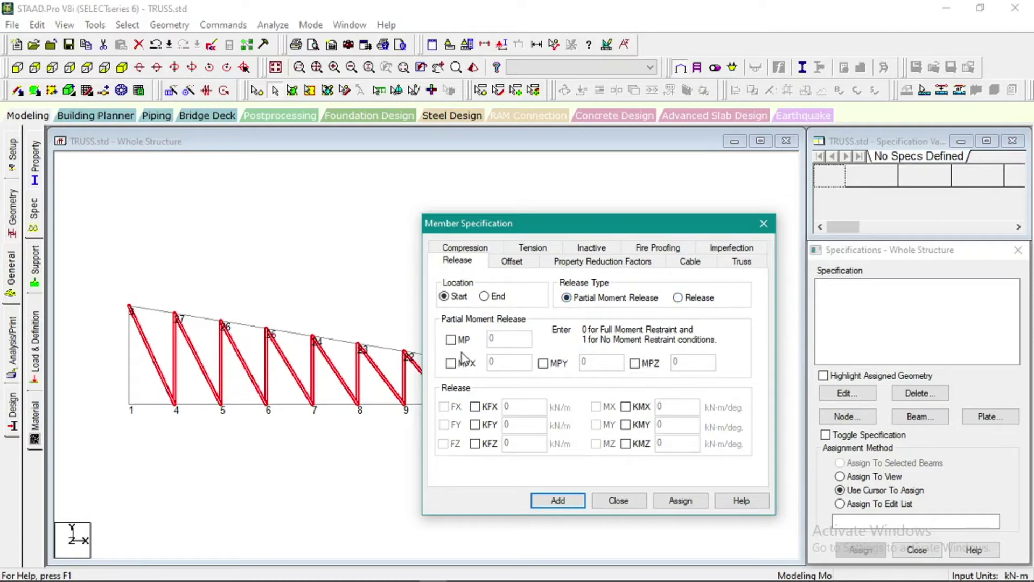
{"action": "left_click", "coordinate": [450, 340]}
{"action": "left_click", "coordinate": [487, 341]}
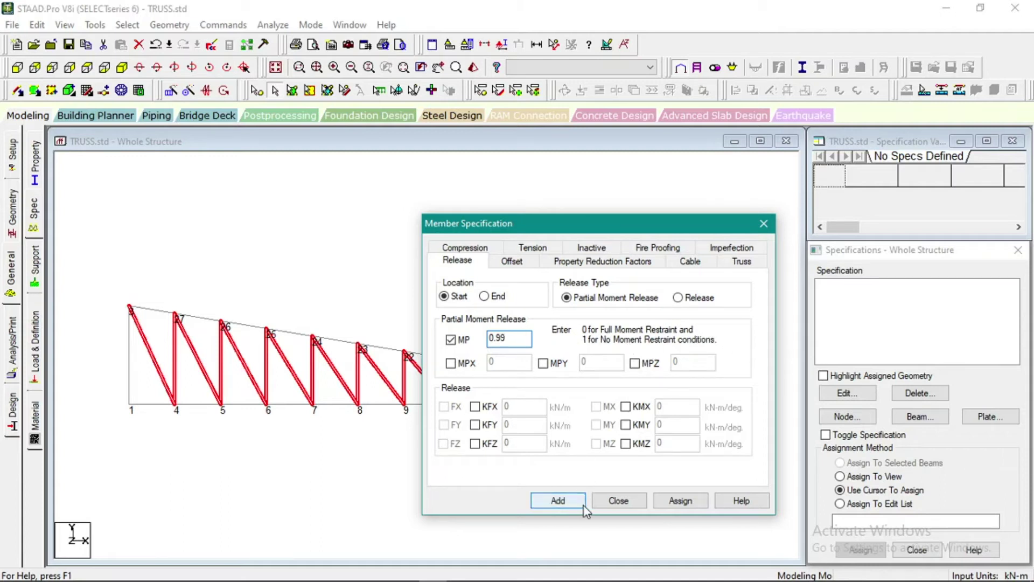
{"action": "left_click", "coordinate": [661, 500]}
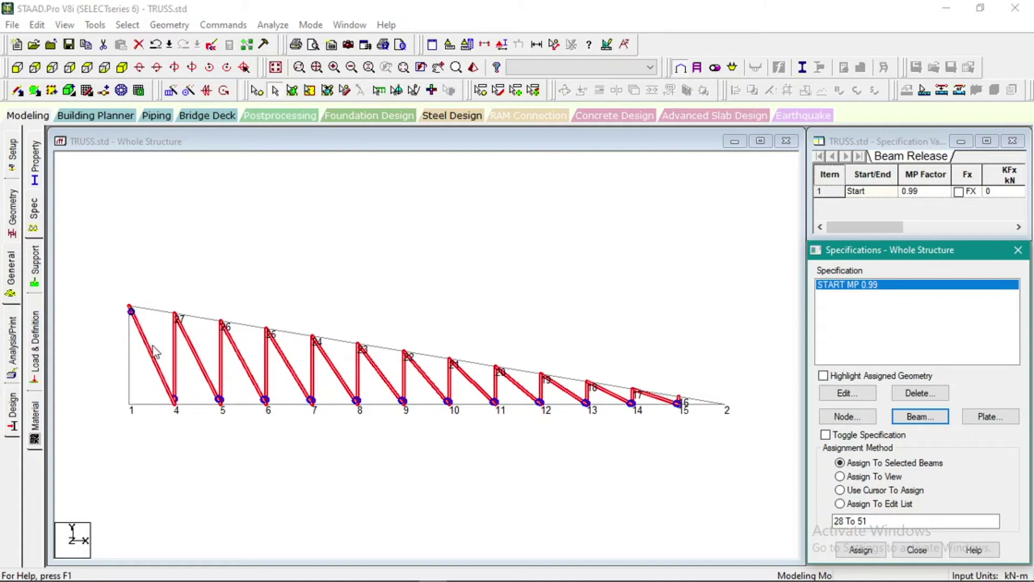
Step: Assign a partial moment release at the end of the selected web members with an MP factor of 0.99, then clear the selection
{"action": "left_click", "coordinate": [914, 417]}
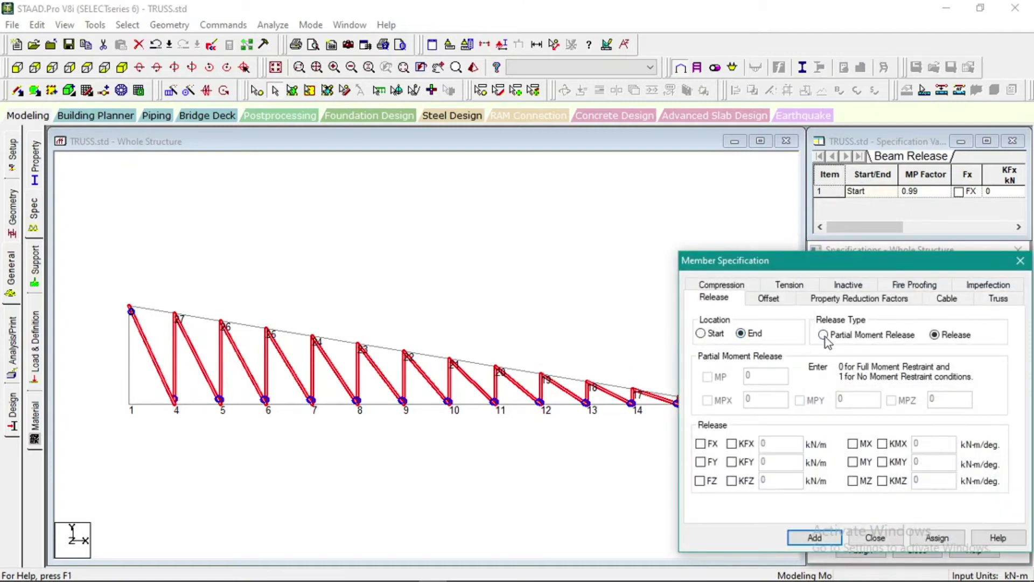
{"action": "left_click", "coordinate": [824, 335]}
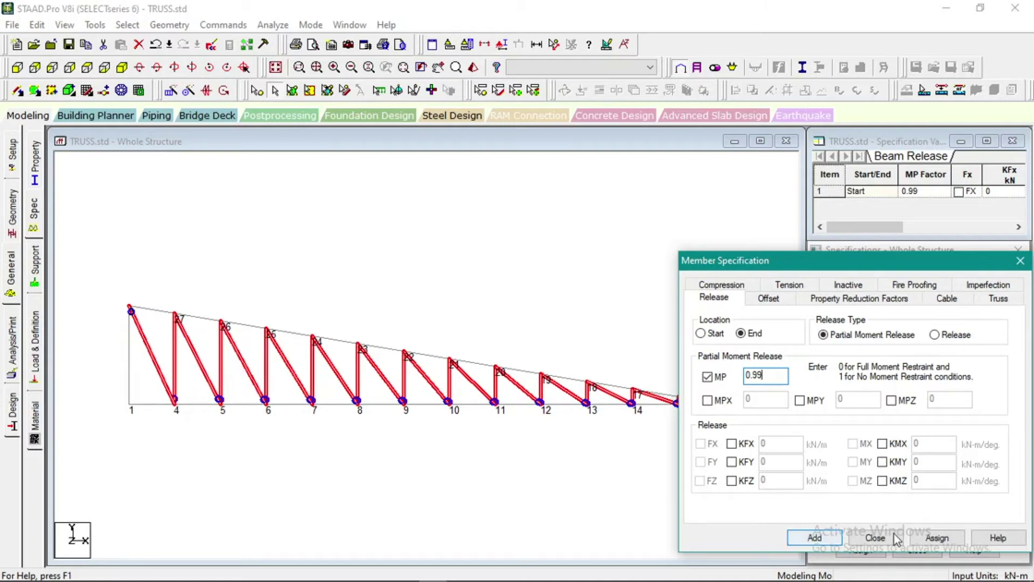
{"action": "left_click", "coordinate": [937, 538]}
{"action": "left_click", "coordinate": [656, 295]}
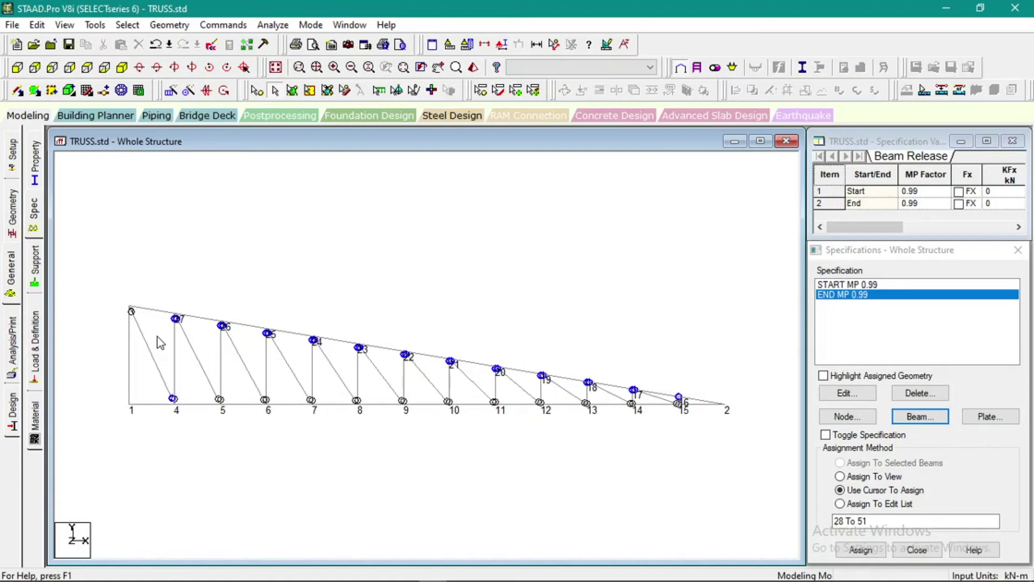
{"action": "left_click", "coordinate": [135, 354]}
{"action": "left_click", "coordinate": [82, 361]}
Step: Go to the support definitions and select all truss nodes in the model
{"action": "left_click", "coordinate": [37, 254]}
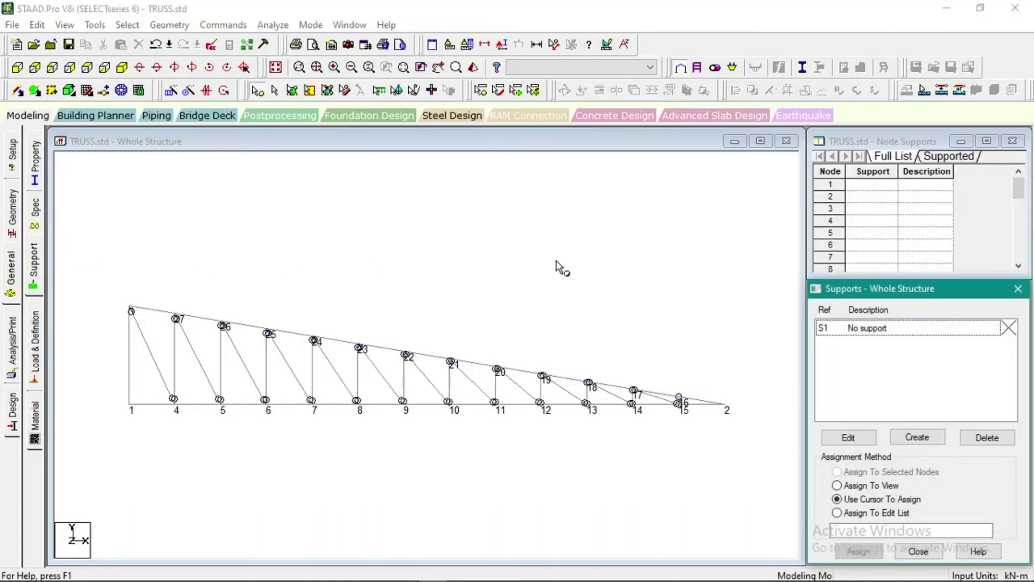
{"action": "left_click", "coordinate": [560, 260]}
{"action": "key", "text": "ctrl+a"}
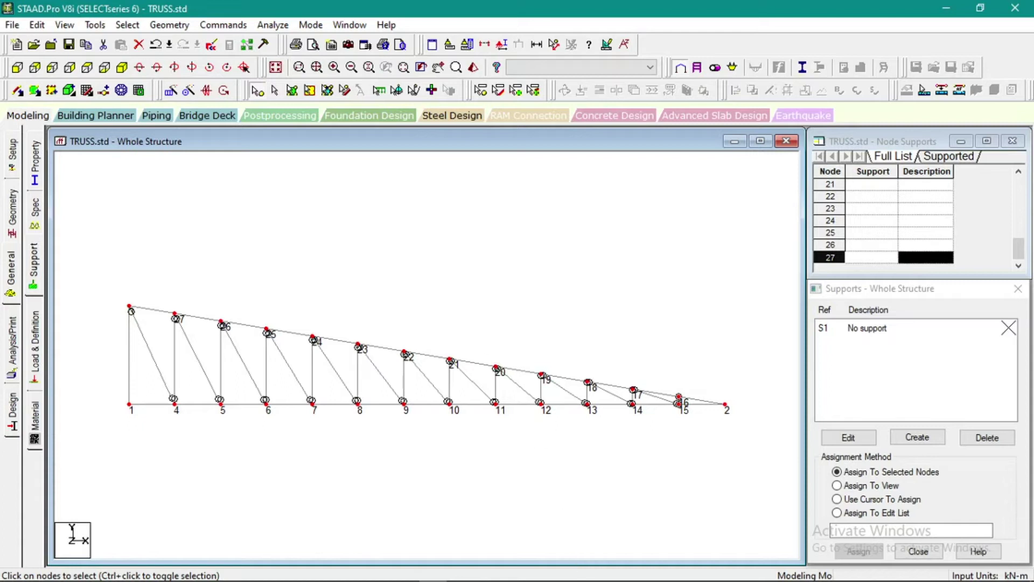
Step: Switch to the AutoCAD drawing and examine the circled column positions and their spacings in the floor plans to locate the truss supports
{"action": "left_click", "coordinate": [405, 572]}
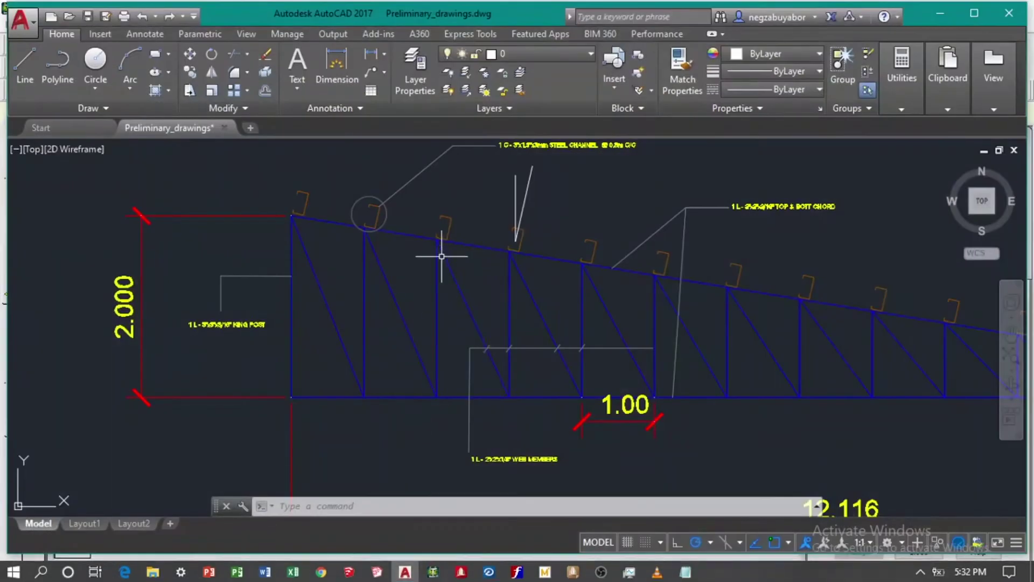
{"action": "scroll", "coordinate": [452, 269], "scroll_direction": "down", "scroll_amount": 8}
{"action": "scroll", "coordinate": [502, 307], "scroll_direction": "up", "scroll_amount": 3}
{"action": "scroll", "coordinate": [502, 307], "scroll_direction": "down", "scroll_amount": 3}
{"action": "scroll", "coordinate": [430, 298], "scroll_direction": "up", "scroll_amount": 7}
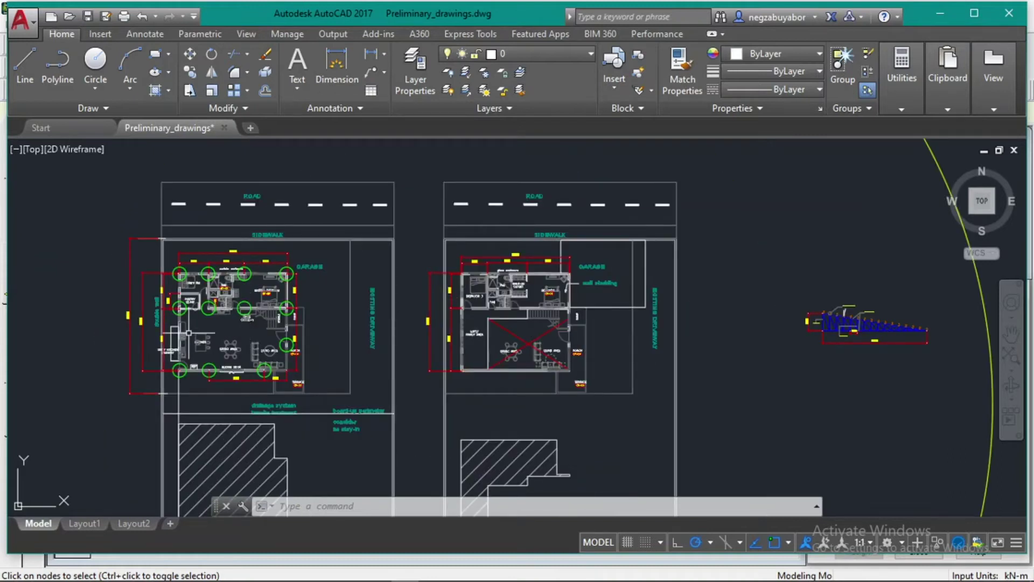
{"action": "scroll", "coordinate": [188, 332], "scroll_direction": "up", "scroll_amount": 2}
{"action": "scroll", "coordinate": [182, 307], "scroll_direction": "down", "scroll_amount": 2}
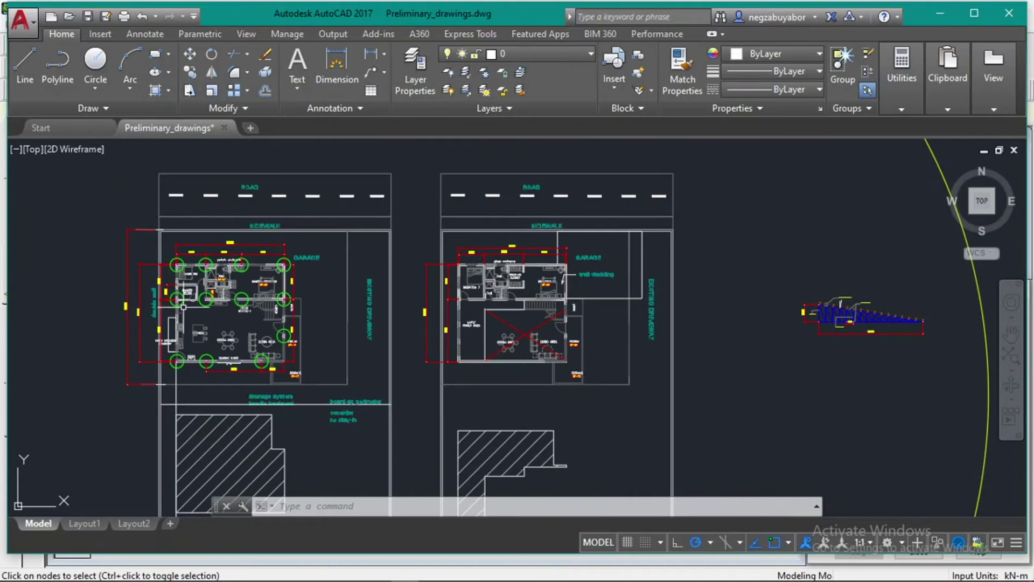
{"action": "scroll", "coordinate": [842, 328], "scroll_direction": "up", "scroll_amount": 3}
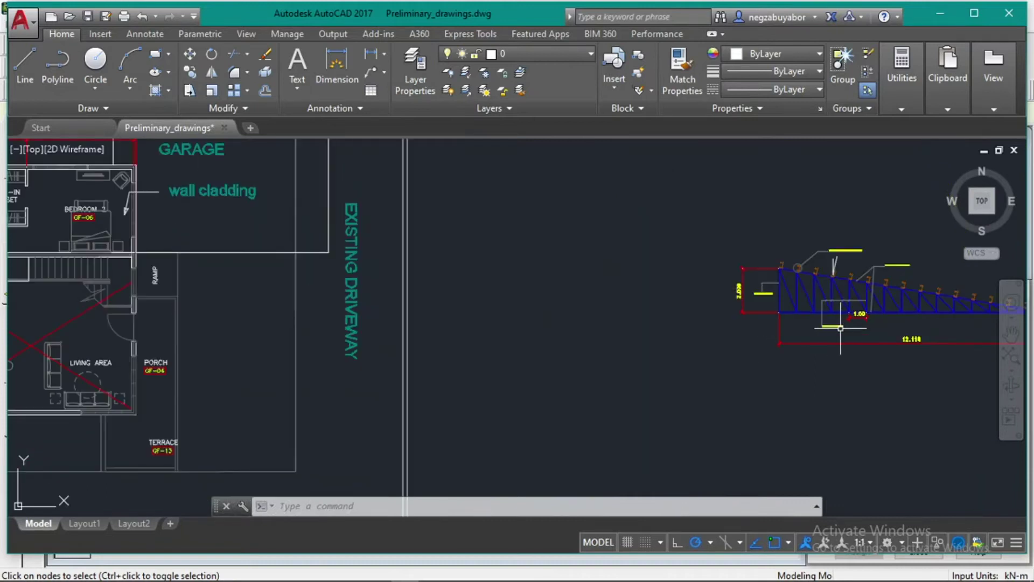
{"action": "scroll", "coordinate": [834, 329], "scroll_direction": "down", "scroll_amount": 3}
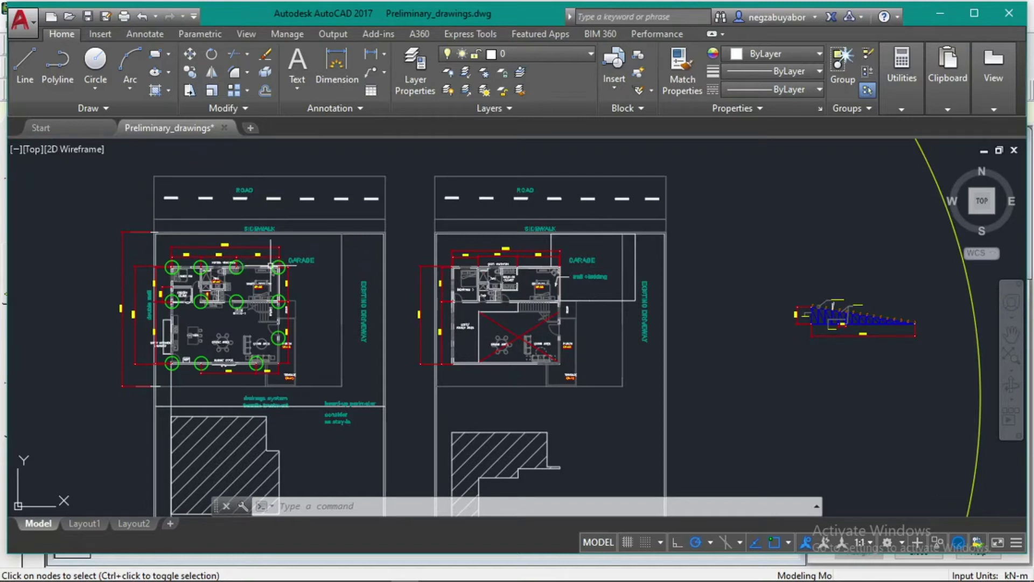
{"action": "scroll", "coordinate": [158, 270], "scroll_direction": "up", "scroll_amount": 2}
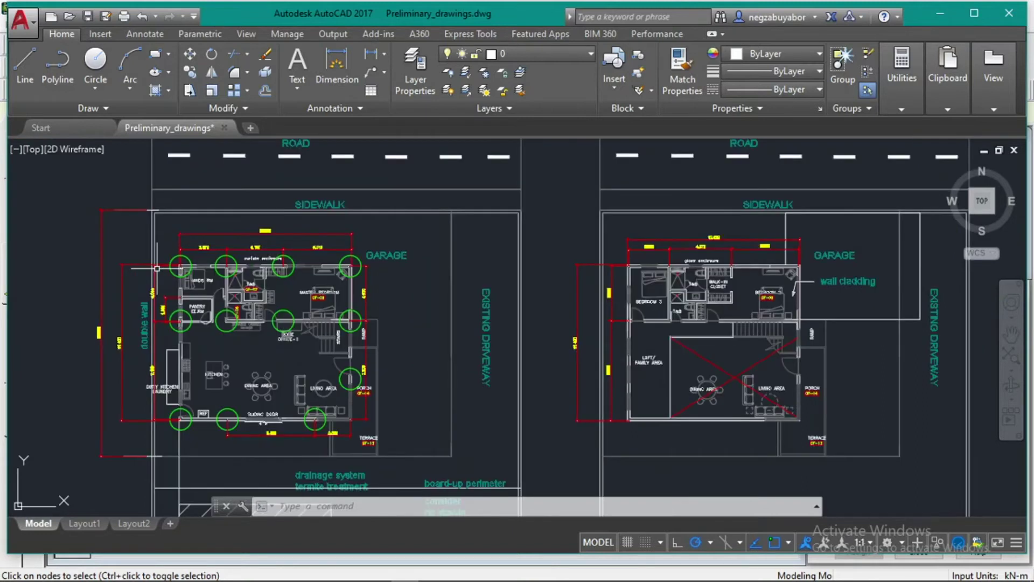
{"action": "scroll", "coordinate": [151, 348], "scroll_direction": "up", "scroll_amount": 2}
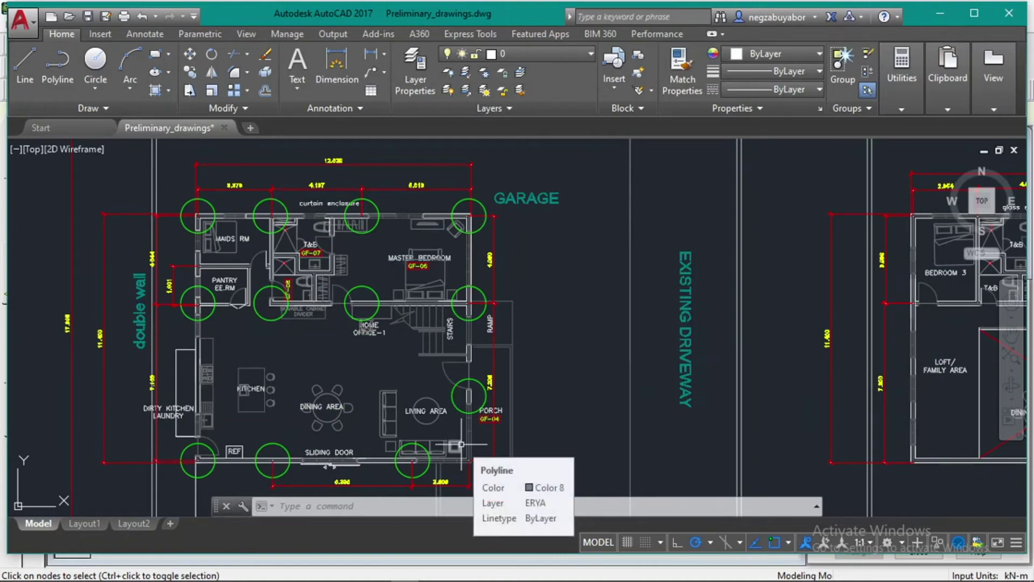
{"action": "middle_click_drag", "start_coordinate": [322, 371], "coordinate": [408, 358]}
{"action": "scroll", "coordinate": [404, 354], "scroll_direction": "down", "scroll_amount": 2}
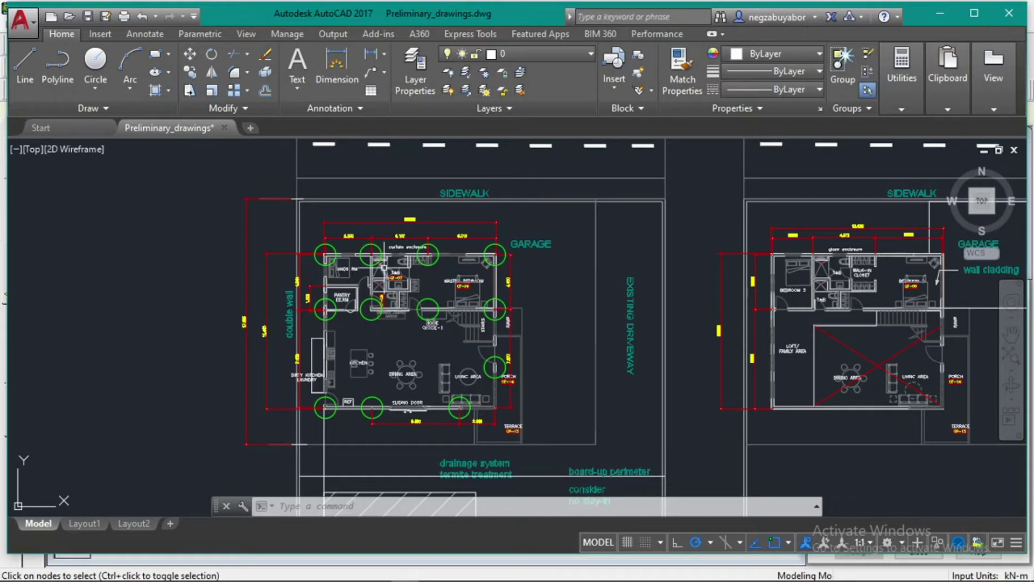
{"action": "scroll", "coordinate": [385, 268], "scroll_direction": "up", "scroll_amount": 2}
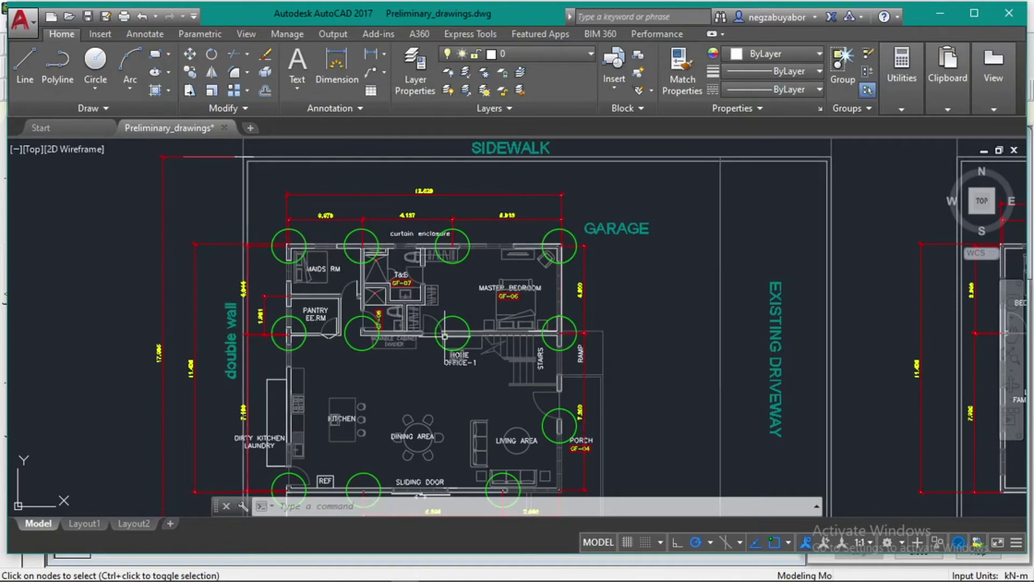
{"action": "middle_click_drag", "start_coordinate": [358, 331], "coordinate": [373, 261]}
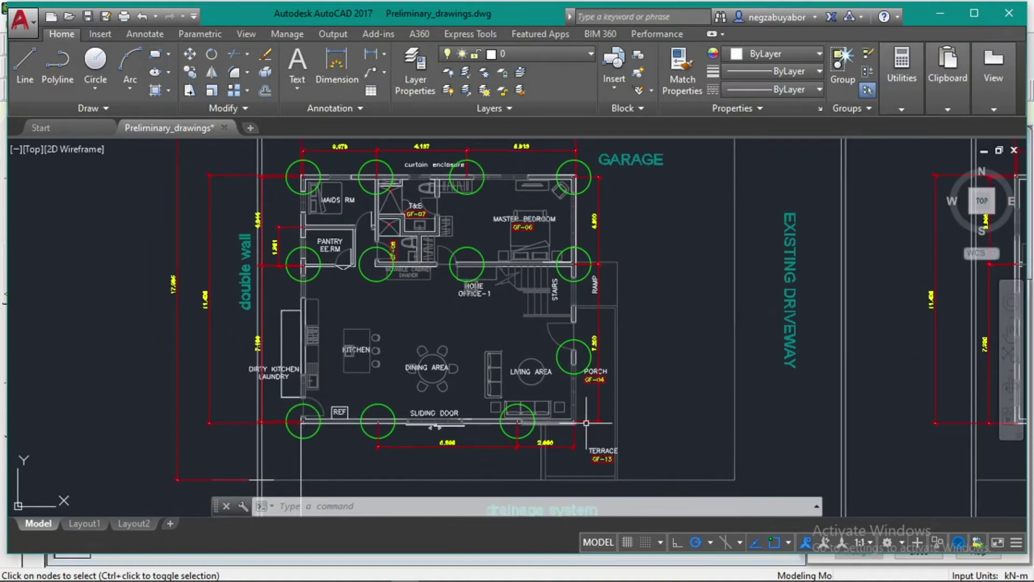
{"action": "scroll", "coordinate": [350, 412], "scroll_direction": "down", "scroll_amount": 2}
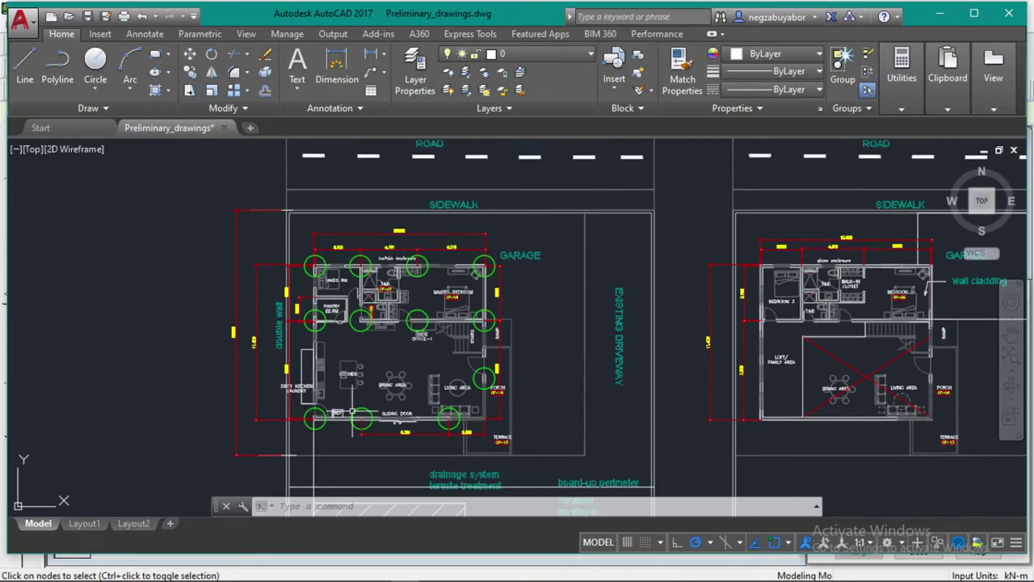
{"action": "middle_click_drag", "start_coordinate": [430, 406], "coordinate": [256, 387]}
{"action": "scroll", "coordinate": [215, 377], "scroll_direction": "down", "scroll_amount": 2}
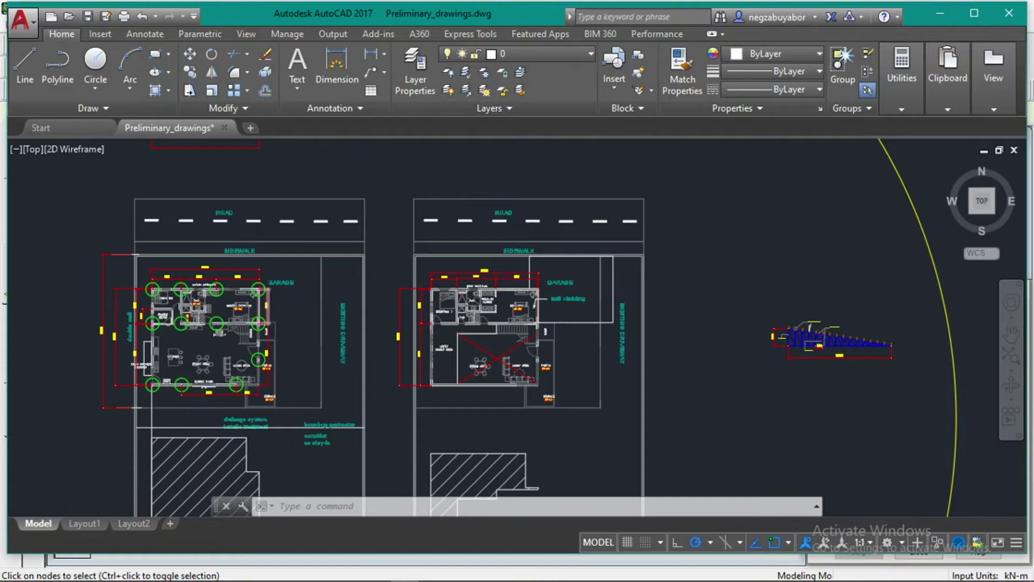
{"action": "scroll", "coordinate": [275, 315], "scroll_direction": "up", "scroll_amount": 8}
{"action": "scroll", "coordinate": [268, 308], "scroll_direction": "down", "scroll_amount": 8}
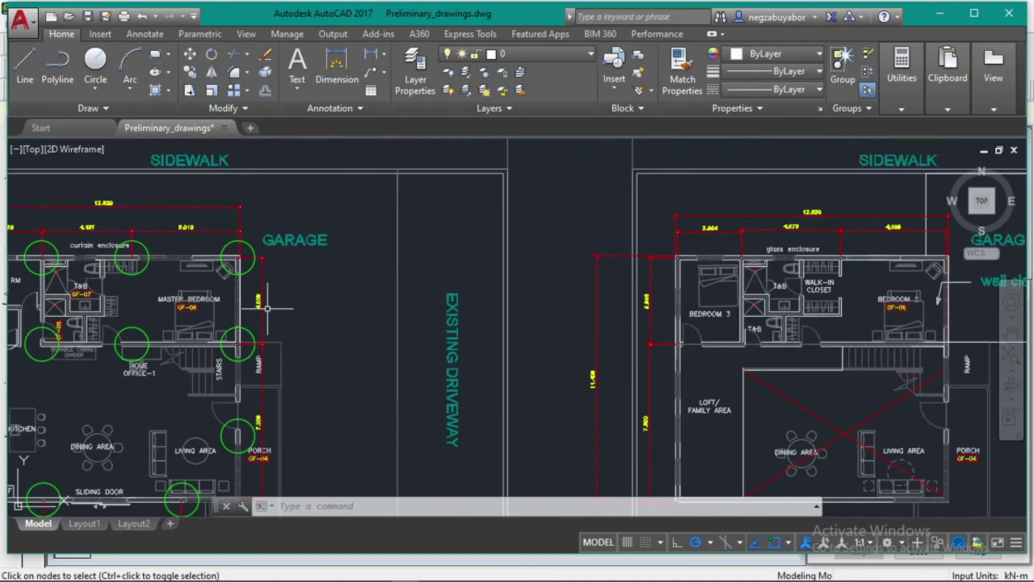
Step: Mark a support with a circle of about 0.32 radius at the bottom chord node of the last vertical near the truss's shallow end
{"action": "middle_click_drag", "start_coordinate": [829, 378], "coordinate": [537, 401]}
{"action": "scroll", "coordinate": [590, 394], "scroll_direction": "up", "scroll_amount": 4}
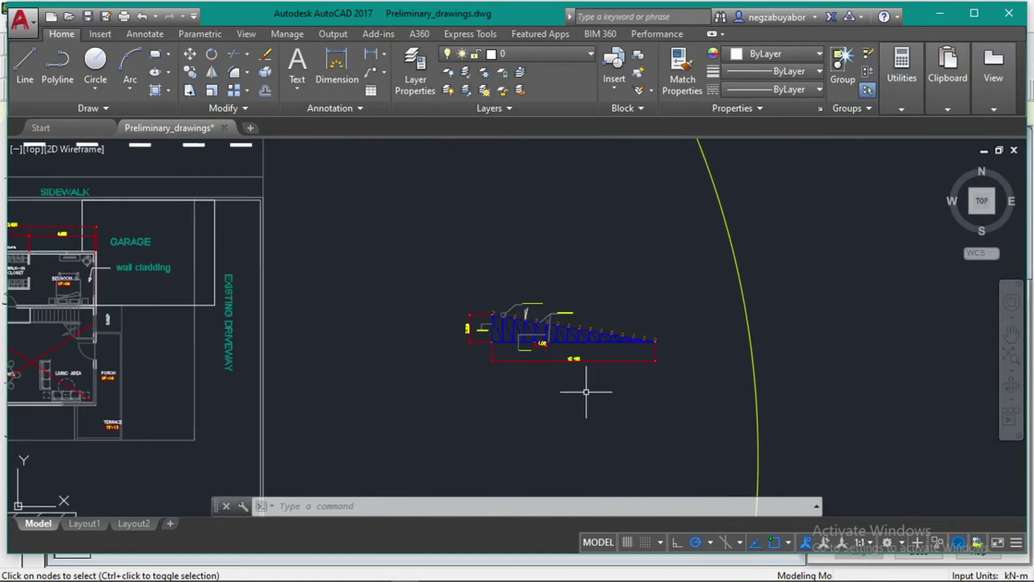
{"action": "scroll", "coordinate": [710, 325], "scroll_direction": "up", "scroll_amount": 4}
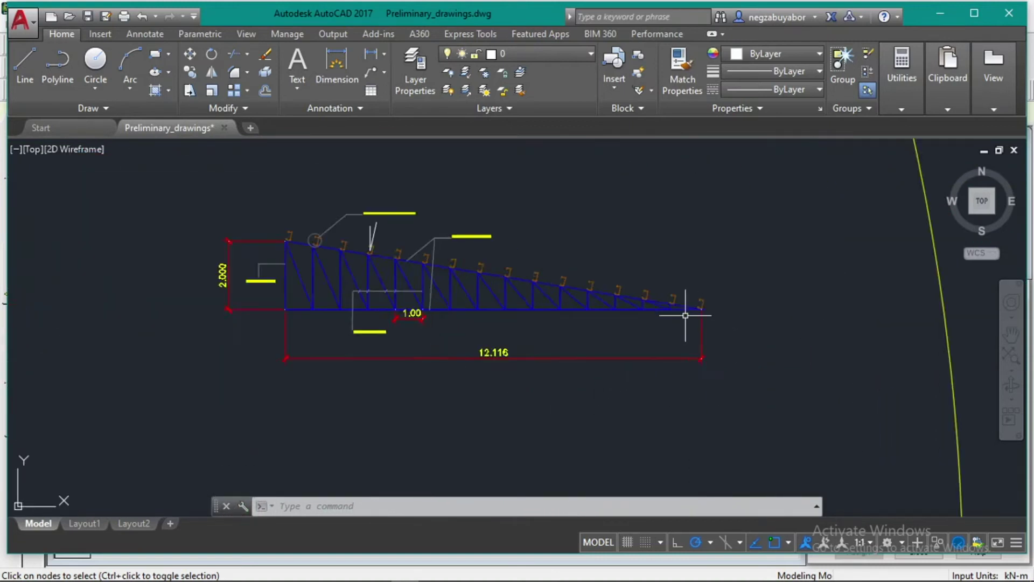
{"action": "scroll", "coordinate": [662, 309], "scroll_direction": "down", "scroll_amount": 2}
{"action": "scroll", "coordinate": [662, 316], "scroll_direction": "up", "scroll_amount": 2}
{"action": "type", "text": "c"}
{"action": "key", "text": "Return"}
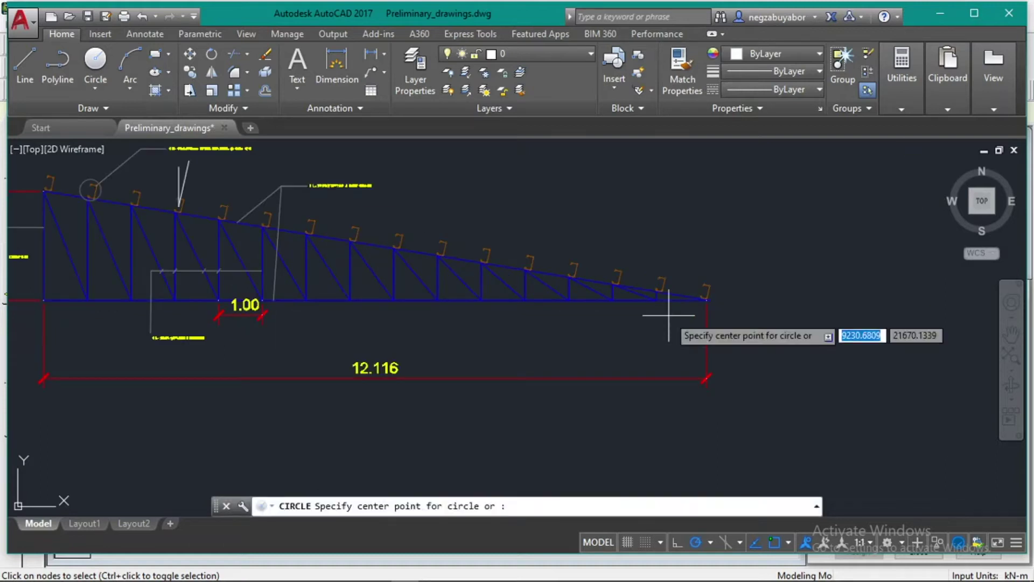
{"action": "left_click", "coordinate": [657, 300]}
{"action": "left_click", "coordinate": [649, 317]}
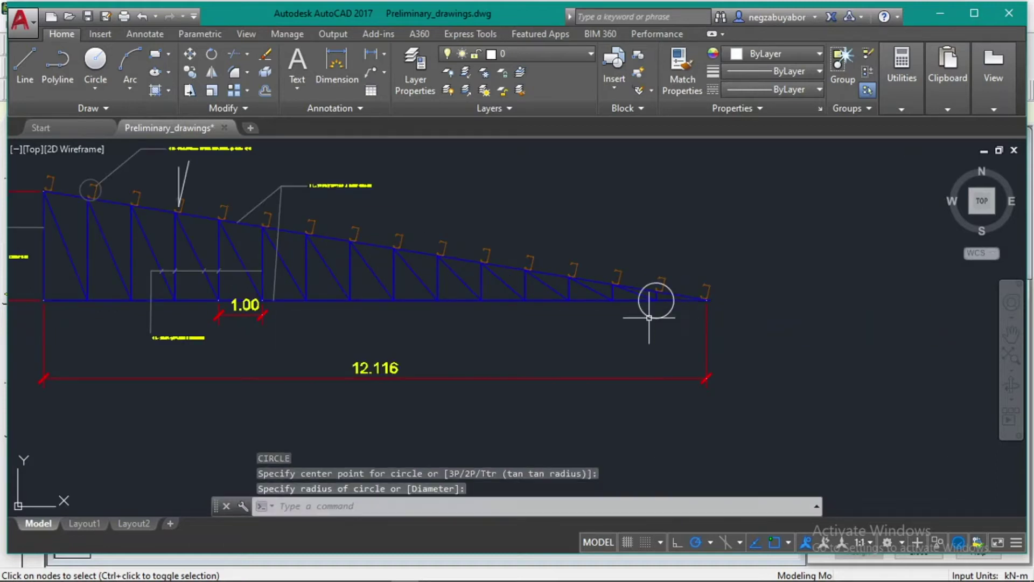
Step: Mark a support with a circle of about 0.29 radius at the base of the king post
{"action": "scroll", "coordinate": [568, 325], "scroll_direction": "down", "scroll_amount": 2}
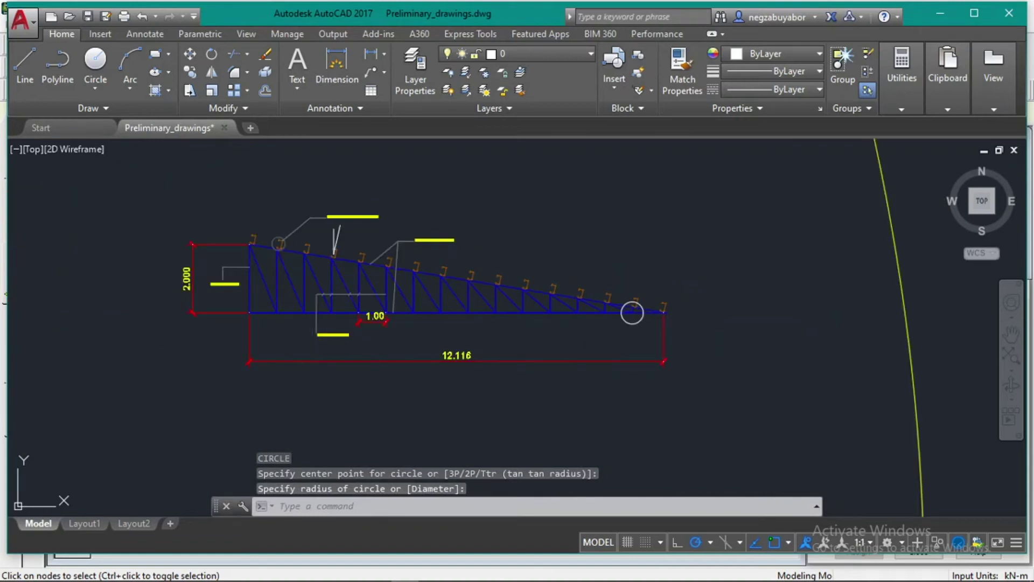
{"action": "key", "text": "Return"}
{"action": "left_click", "coordinate": [249, 312]}
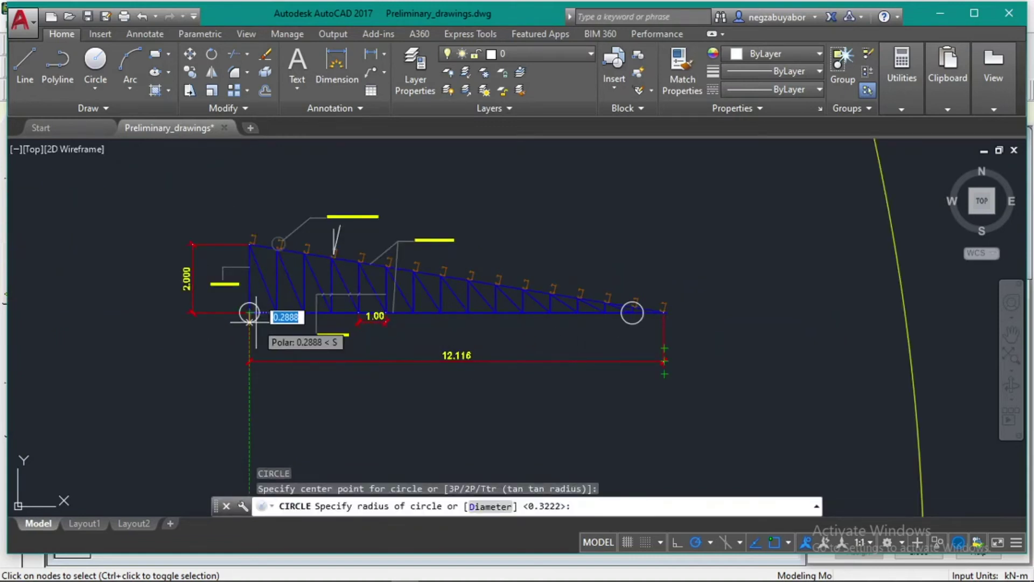
{"action": "left_click", "coordinate": [253, 321]}
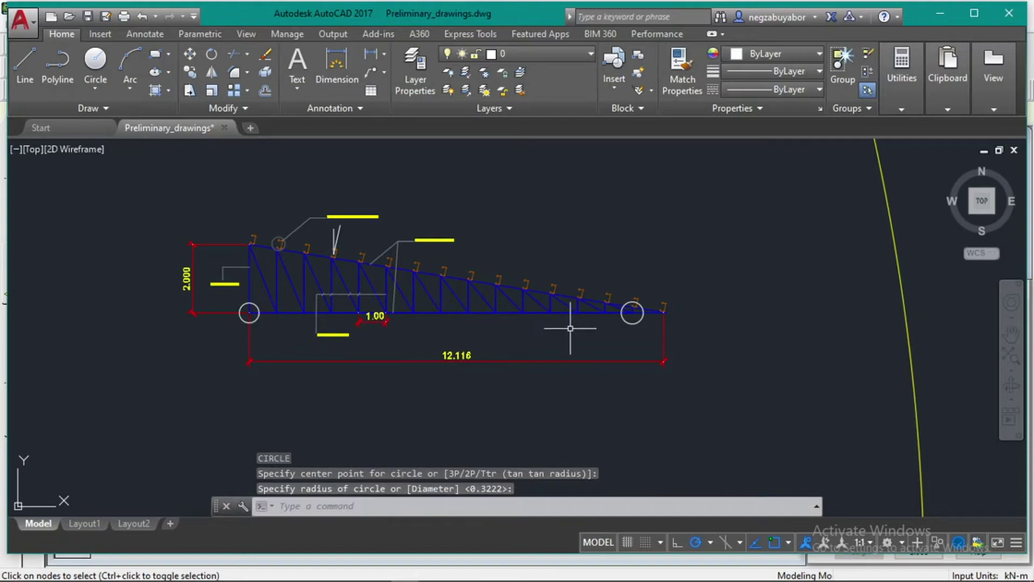
Step: Add a 4.000 linear dimension below the bottom chord, from the circled node near the shallow end toward the king post
{"action": "mouse_move", "coordinate": [530, 361]}
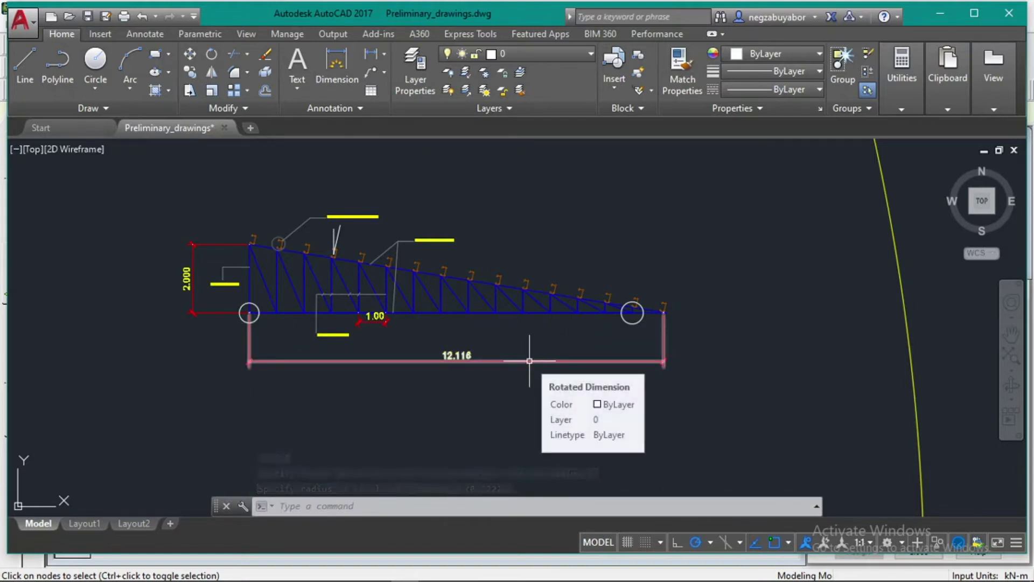
{"action": "type", "text": "DIMLI"}
{"action": "key", "text": "Return"}
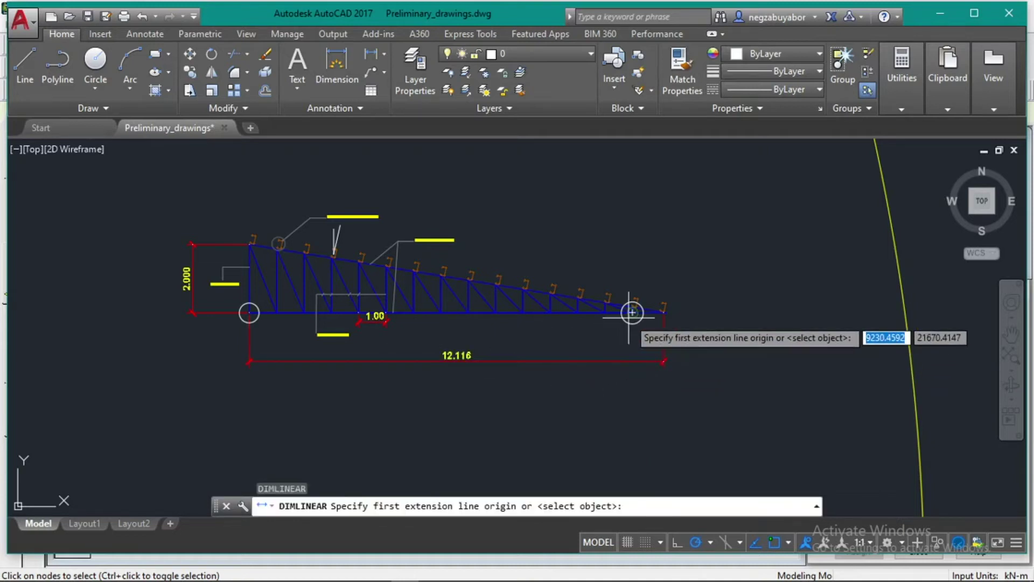
{"action": "scroll", "coordinate": [631, 308], "scroll_direction": "up", "scroll_amount": 4}
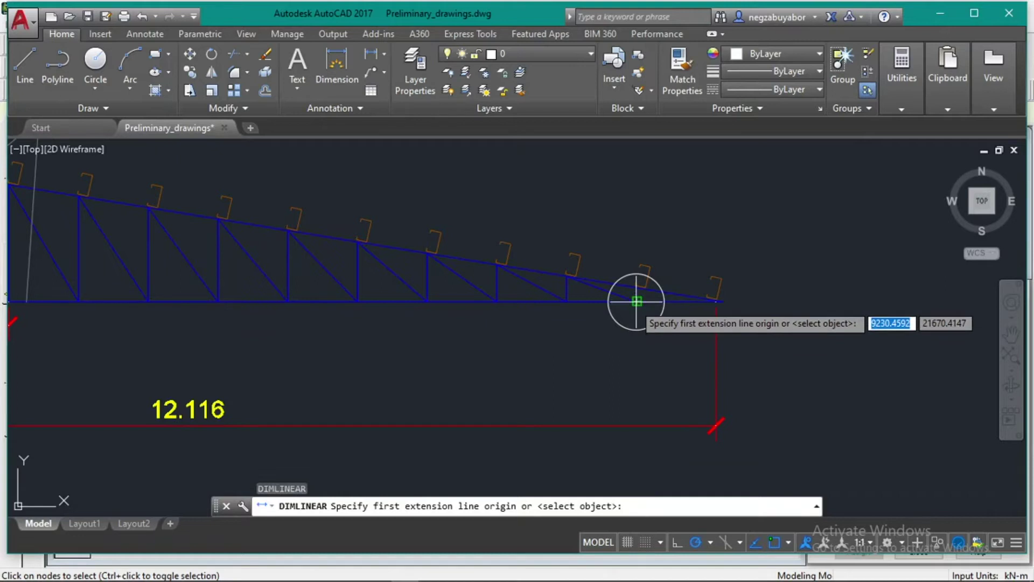
{"action": "left_click", "coordinate": [637, 301]}
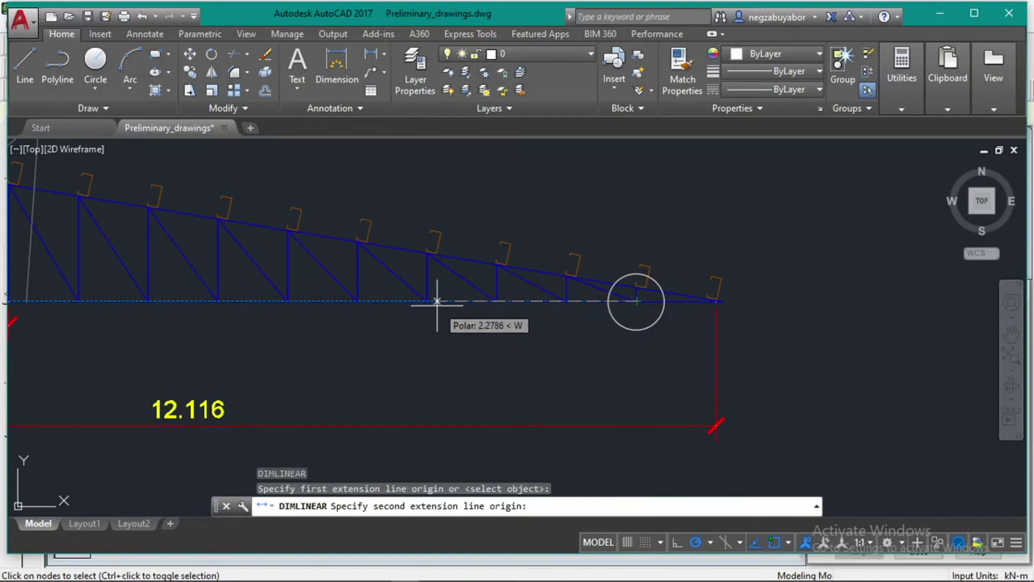
{"action": "type", "text": "4"}
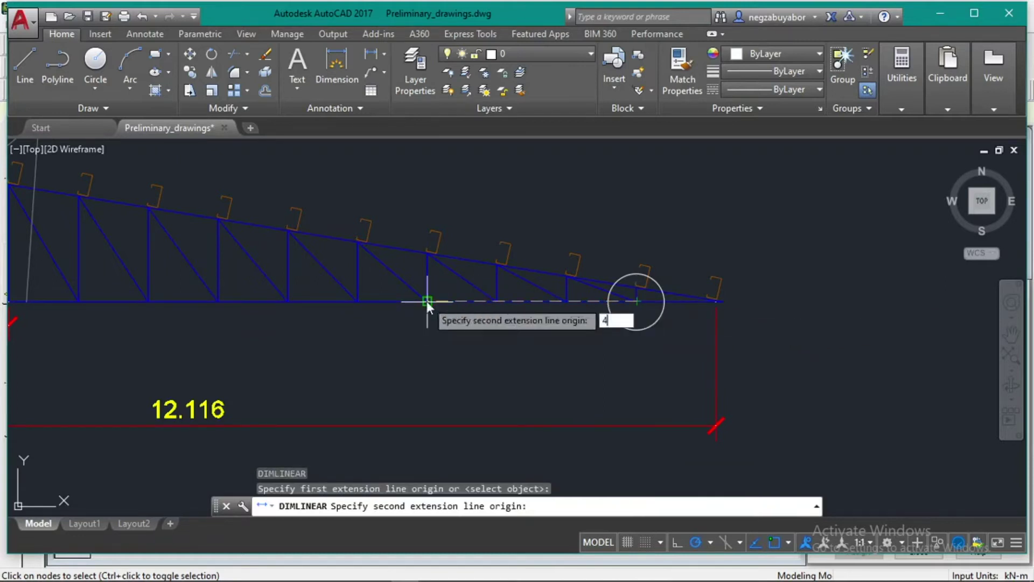
{"action": "key", "text": "Return"}
{"action": "left_click", "coordinate": [415, 346]}
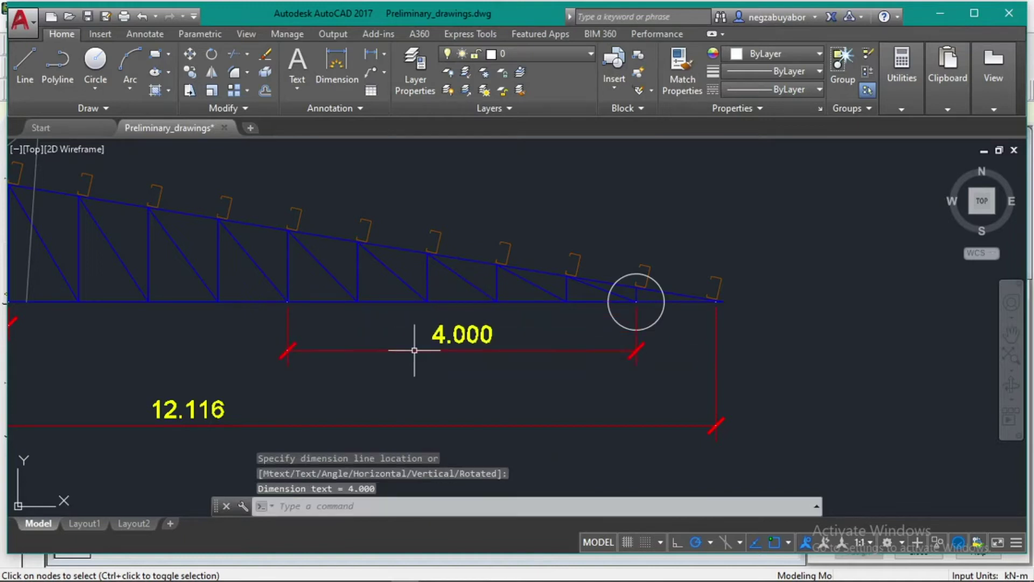
{"action": "scroll", "coordinate": [409, 345], "scroll_direction": "down", "scroll_amount": 2}
{"action": "scroll", "coordinate": [362, 321], "scroll_direction": "up", "scroll_amount": 2}
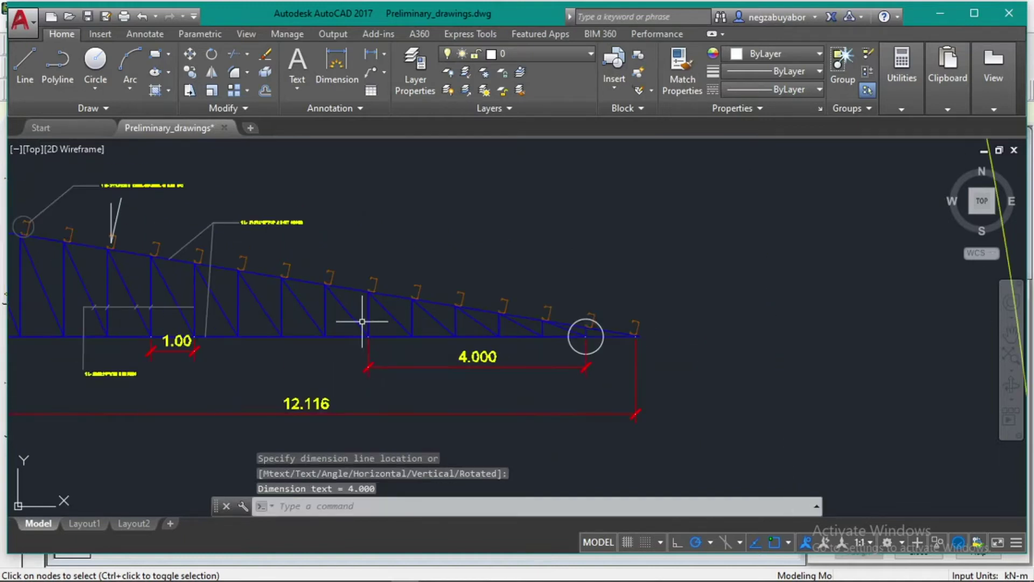
Step: Mark the intermediate support with a circle at the bottom chord node where the 4.000 dimension ends
{"action": "type", "text": "c"}
{"action": "key", "text": "Return"}
{"action": "left_click", "coordinate": [368, 337]}
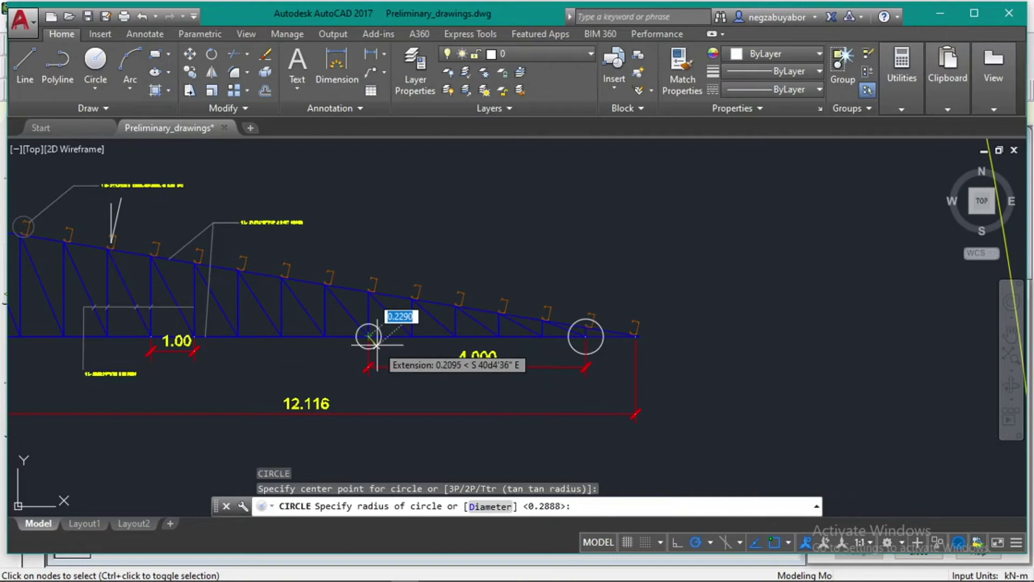
{"action": "left_click", "coordinate": [378, 347]}
{"action": "scroll", "coordinate": [455, 374], "scroll_direction": "down", "scroll_amount": 2}
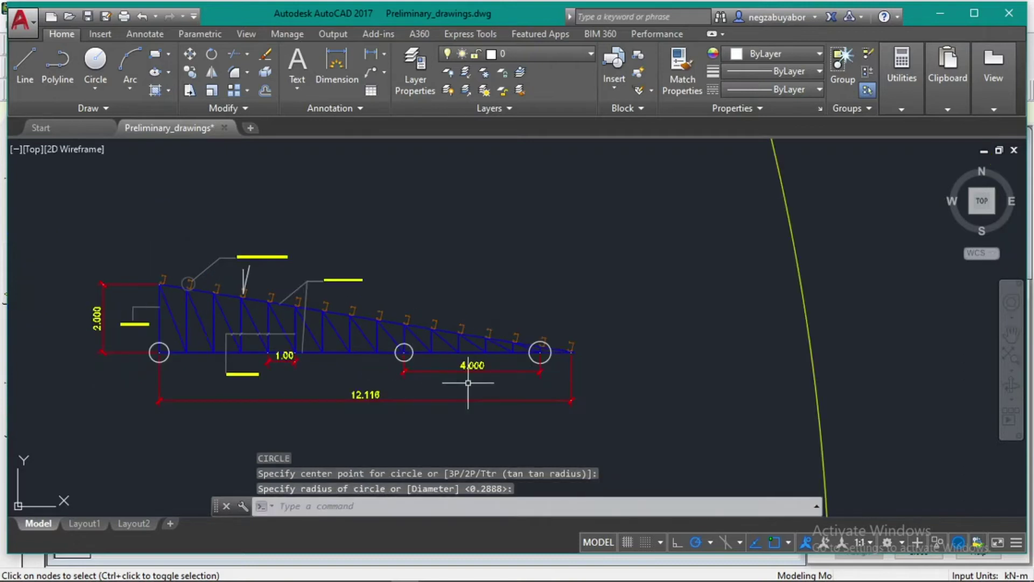
{"action": "mouse_move", "coordinate": [492, 366]}
{"action": "middle_mouse_down"}
{"action": "mouse_move", "coordinate": [636, 292]}
{"action": "mouse_move", "coordinate": [693, 306]}
{"action": "middle_mouse_up"}
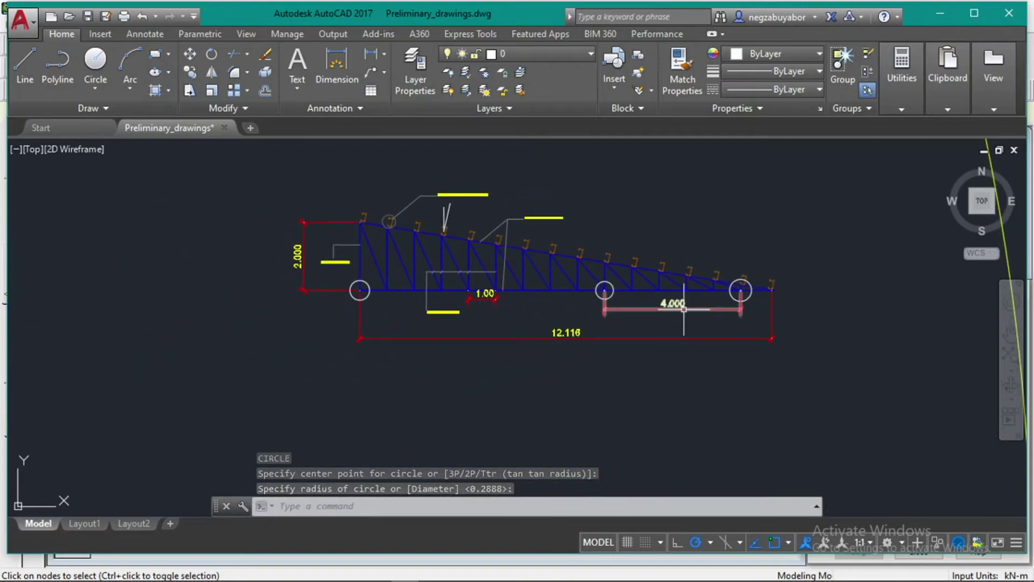
Step: Compare the circled supports and the 4.000 spacing on the truss with the column layout on the ground-floor plan
{"action": "scroll", "coordinate": [692, 310], "scroll_direction": "down", "scroll_amount": 2}
{"action": "scroll", "coordinate": [692, 310], "scroll_direction": "down", "scroll_amount": 2}
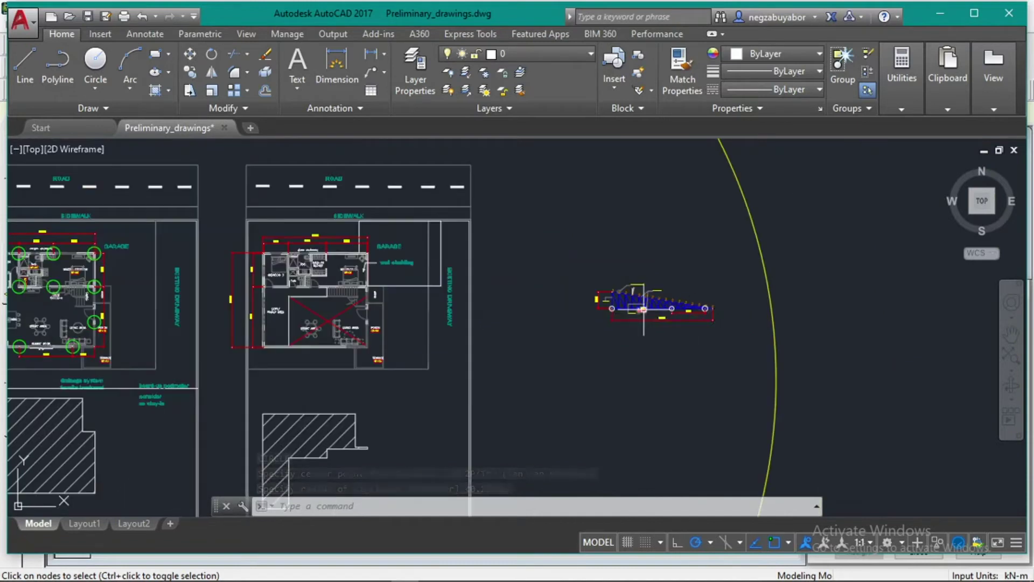
{"action": "scroll", "coordinate": [641, 321], "scroll_direction": "up", "scroll_amount": 4}
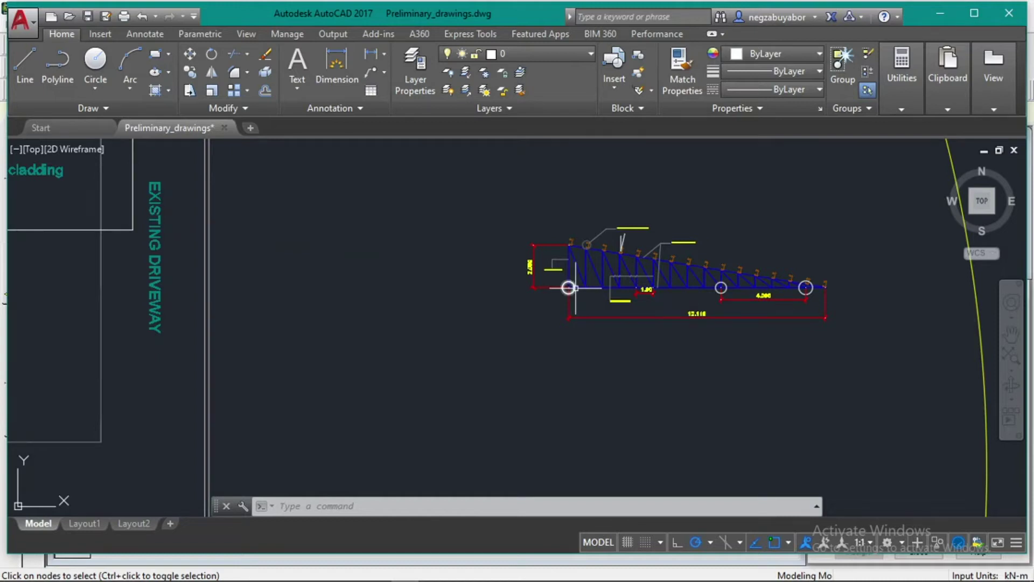
{"action": "middle_click_drag", "start_coordinate": [738, 313], "coordinate": [608, 371]}
{"action": "scroll", "coordinate": [597, 351], "scroll_direction": "up", "scroll_amount": 2}
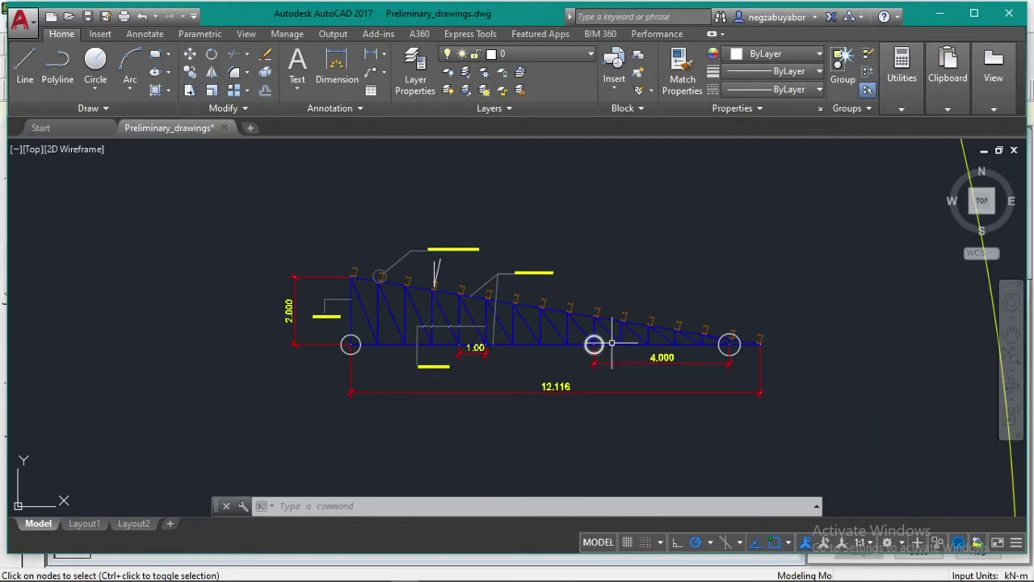
{"action": "scroll", "coordinate": [598, 339], "scroll_direction": "down", "scroll_amount": 5}
{"action": "scroll", "coordinate": [301, 339], "scroll_direction": "down", "scroll_amount": 4}
{"action": "scroll", "coordinate": [173, 326], "scroll_direction": "up", "scroll_amount": 6}
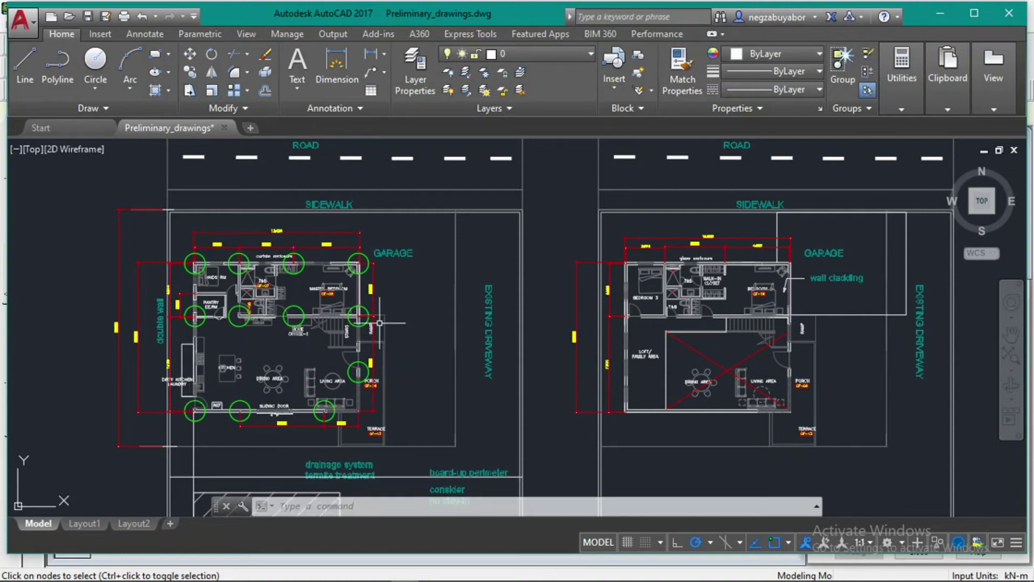
Step: Draw a temporary vertical line across the ground-floor plan, from above the house to the sliding-door wall, and erase it
{"action": "key", "text": "Return"}
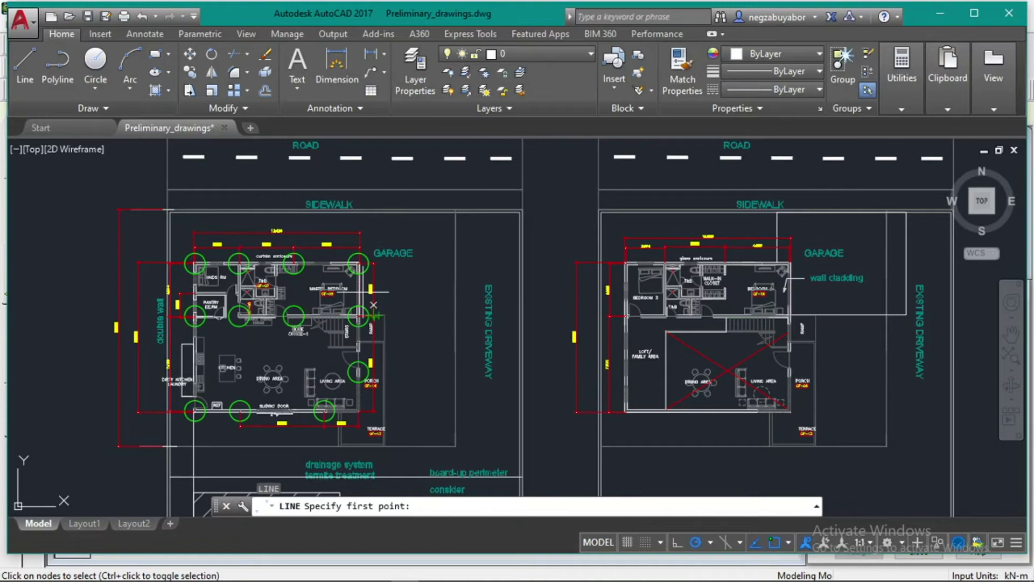
{"action": "left_click", "coordinate": [315, 243]}
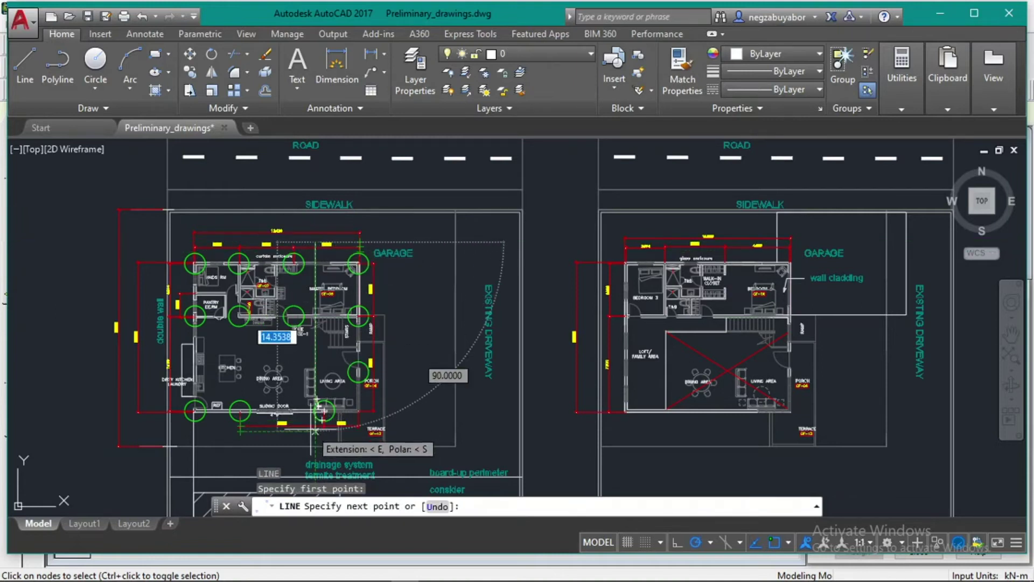
{"action": "scroll", "coordinate": [318, 412], "scroll_direction": "up", "scroll_amount": 2}
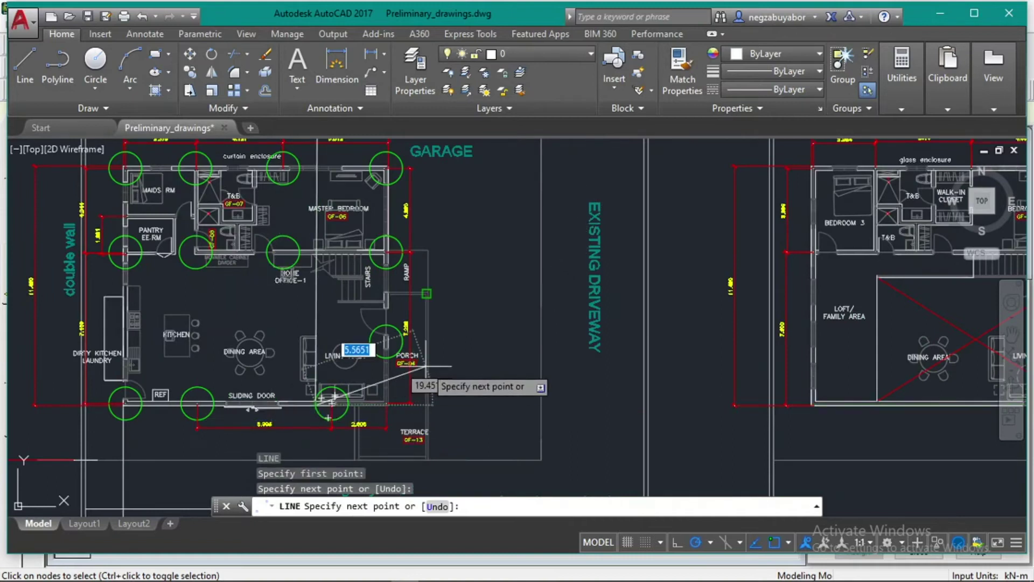
{"action": "scroll", "coordinate": [425, 365], "scroll_direction": "down", "scroll_amount": 2}
{"action": "key", "text": "Escape"}
{"action": "left_click", "coordinate": [357, 330]}
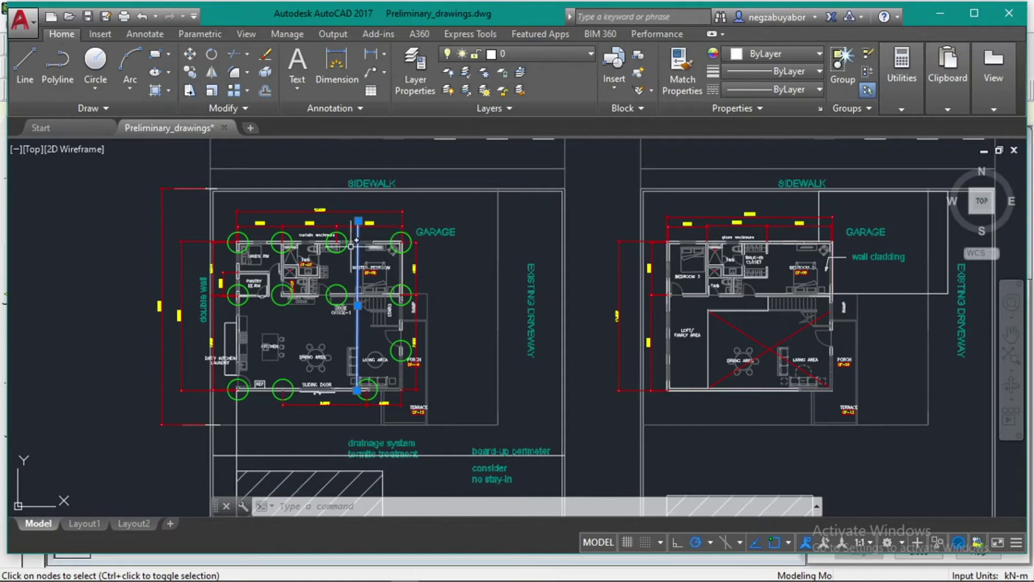
{"action": "key", "text": "Delete"}
Step: Recheck the three circled support locations on the truss drawing, switch to STAAD.Pro and create a pinned support
{"action": "scroll", "coordinate": [466, 320], "scroll_direction": "down", "scroll_amount": 5}
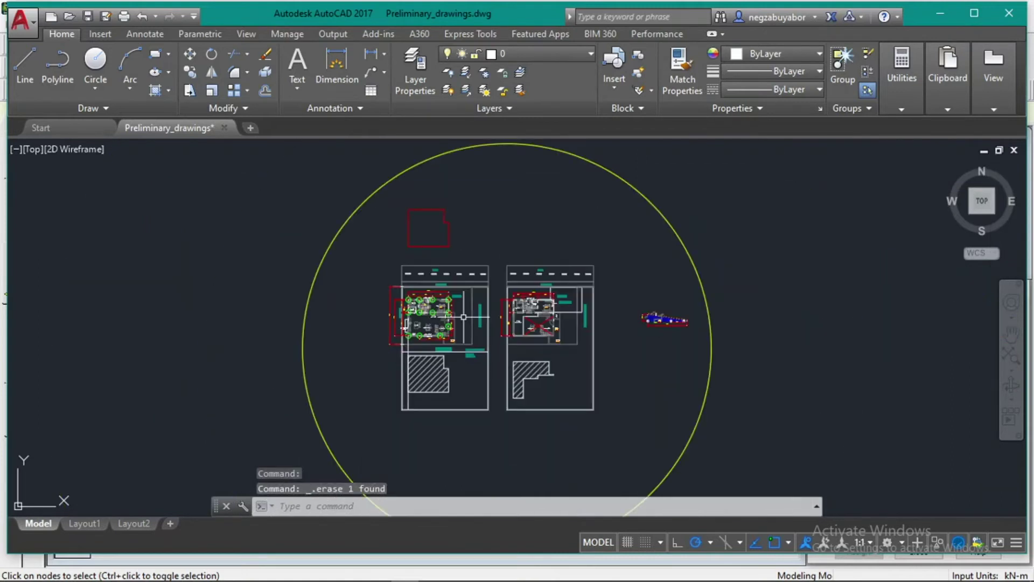
{"action": "middle_click_drag", "start_coordinate": [536, 348], "coordinate": [357, 397]}
{"action": "scroll", "coordinate": [480, 377], "scroll_direction": "up", "scroll_amount": 10}
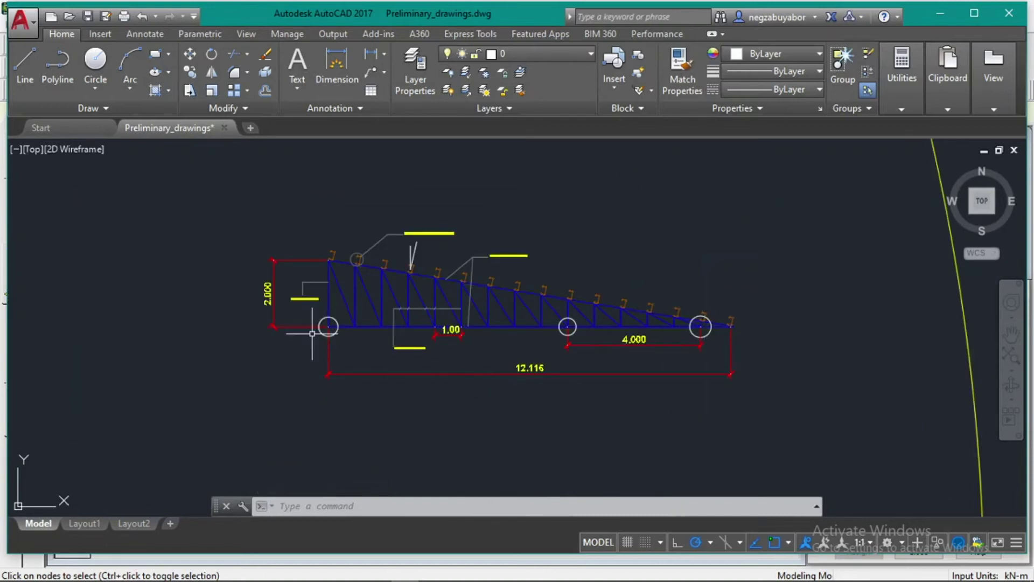
{"action": "scroll", "coordinate": [320, 332], "scroll_direction": "up", "scroll_amount": 2}
{"action": "scroll", "coordinate": [320, 332], "scroll_direction": "down", "scroll_amount": 2}
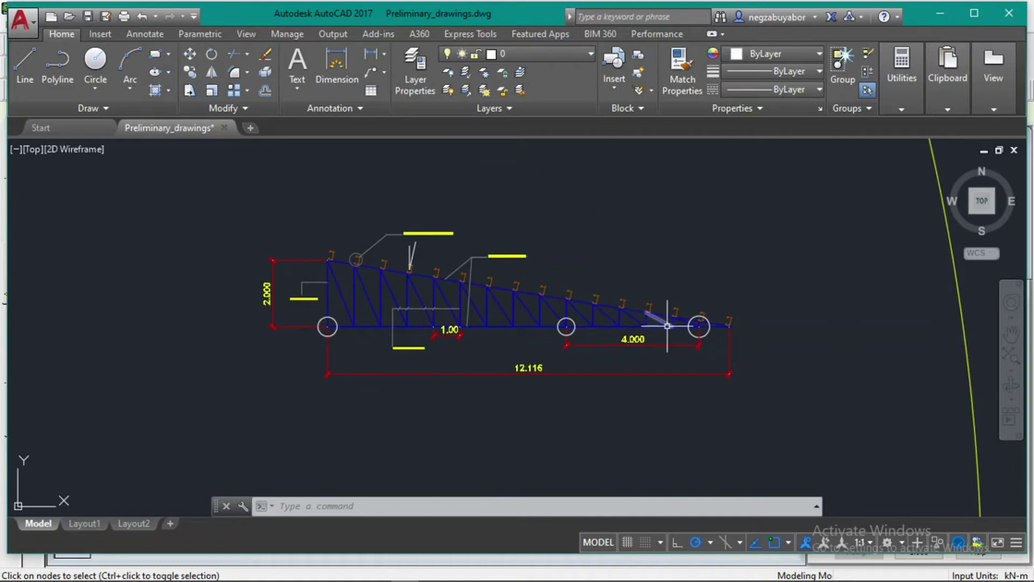
{"action": "scroll", "coordinate": [659, 322], "scroll_direction": "up", "scroll_amount": 2}
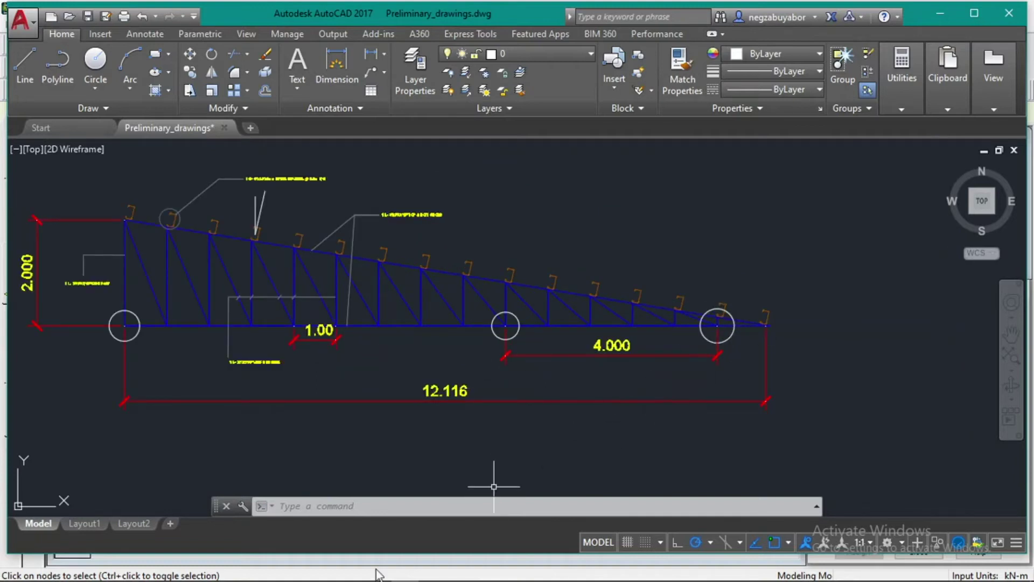
{"action": "left_click", "coordinate": [434, 572]}
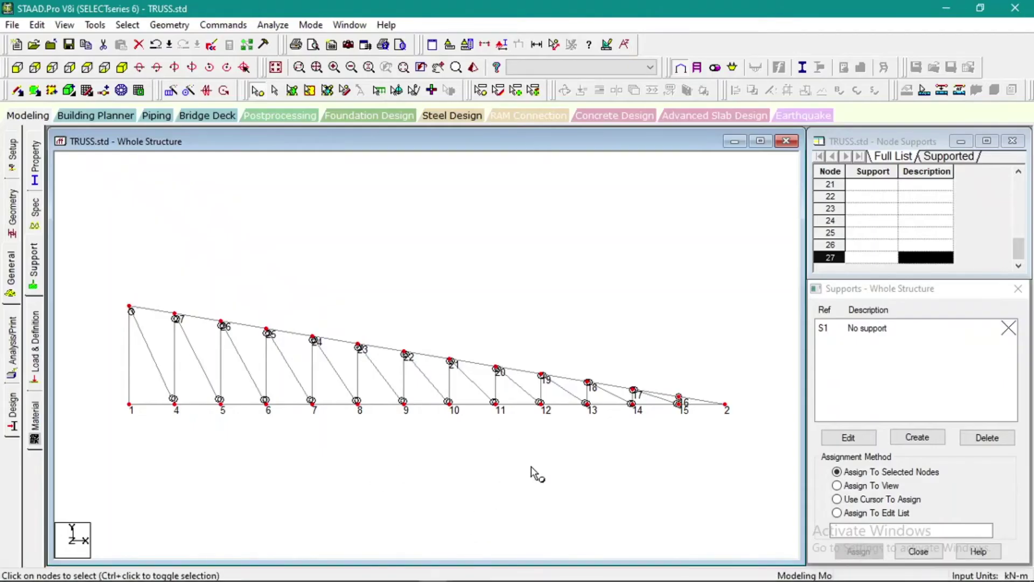
{"action": "left_click", "coordinate": [916, 437]}
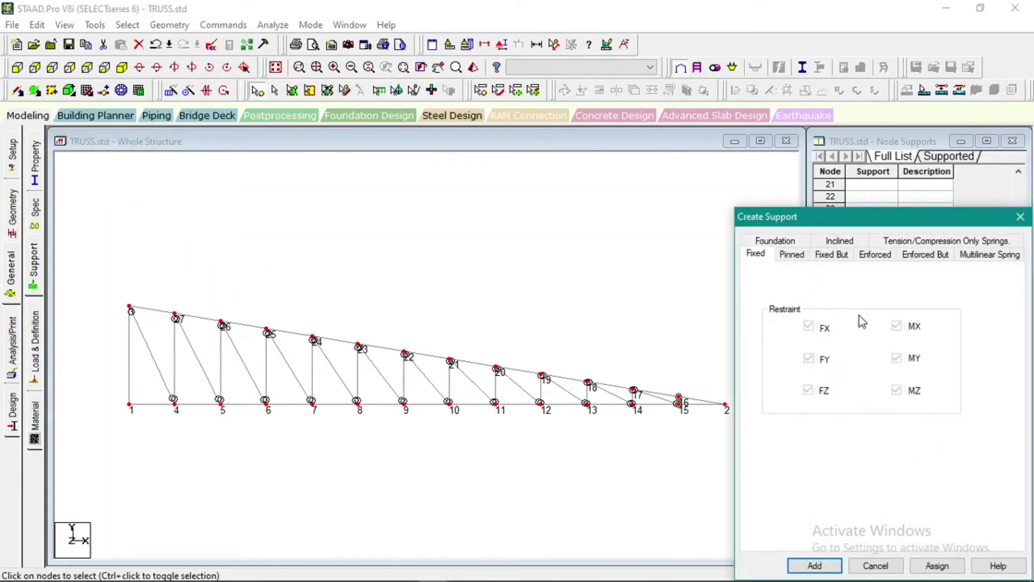
{"action": "left_click", "coordinate": [792, 254]}
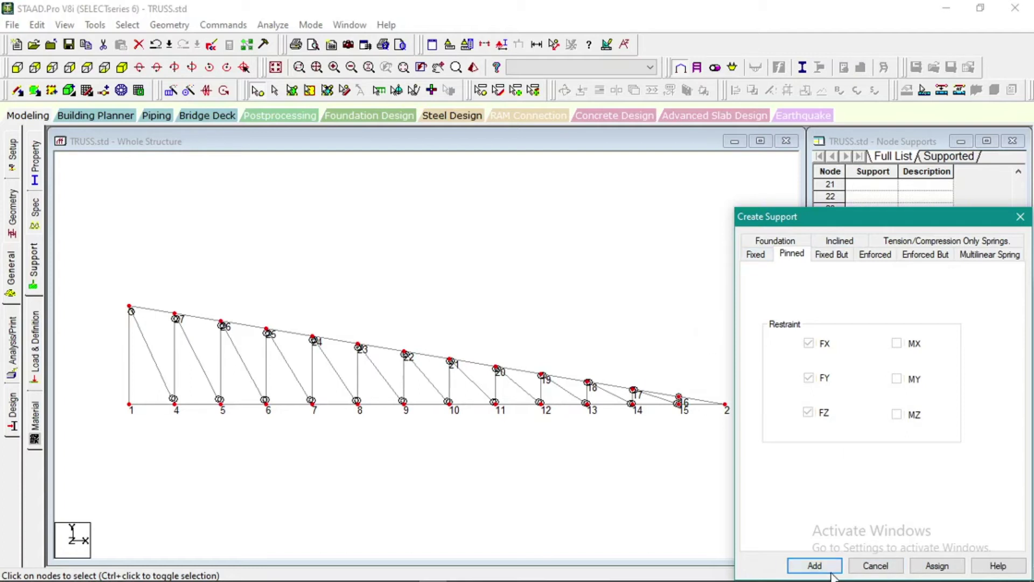
{"action": "left_click", "coordinate": [814, 565]}
Step: Assign the pinned support with the cursor to bottom chord nodes 15 and 1
{"action": "left_click", "coordinate": [865, 345]}
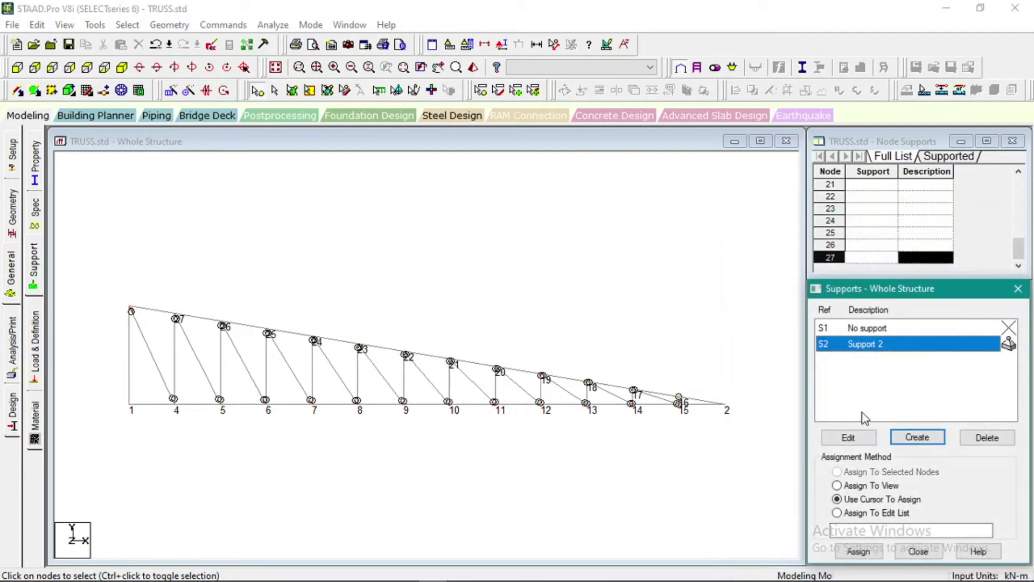
{"action": "left_click", "coordinate": [868, 500]}
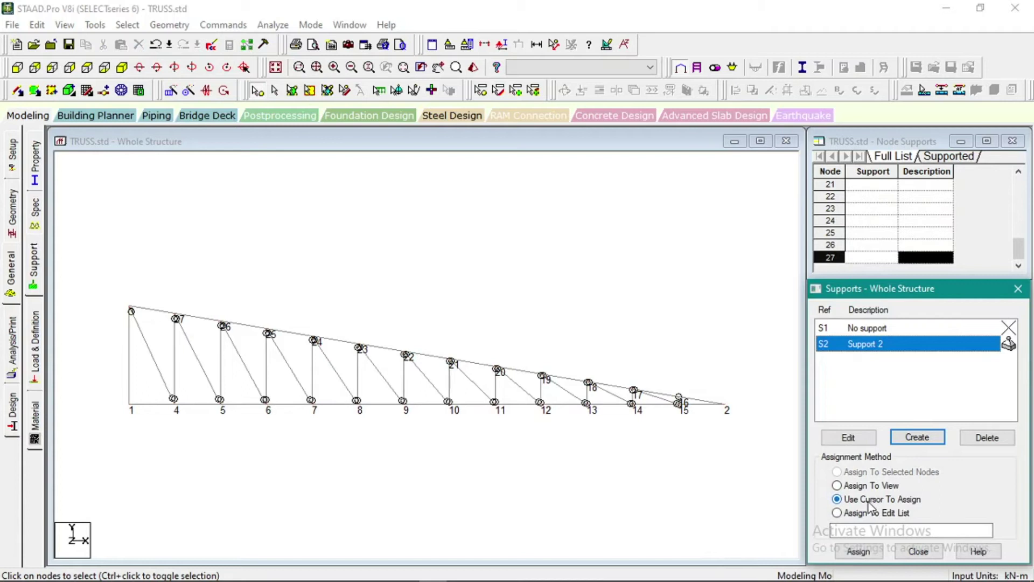
{"action": "left_click", "coordinate": [859, 551]}
{"action": "scroll", "coordinate": [681, 419], "scroll_direction": "up", "scroll_amount": 2}
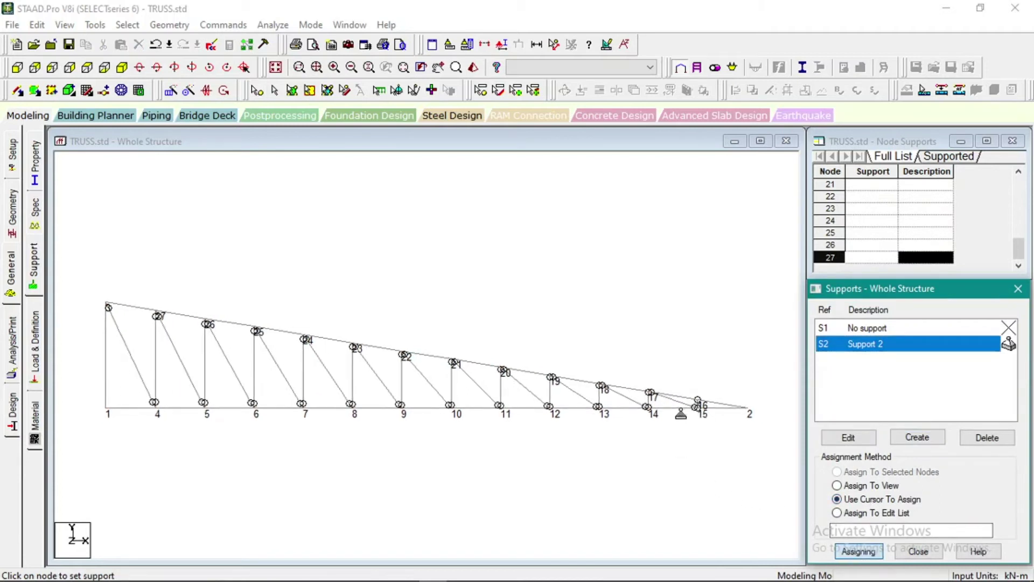
{"action": "middle_click_drag", "start_coordinate": [668, 431], "coordinate": [513, 394]}
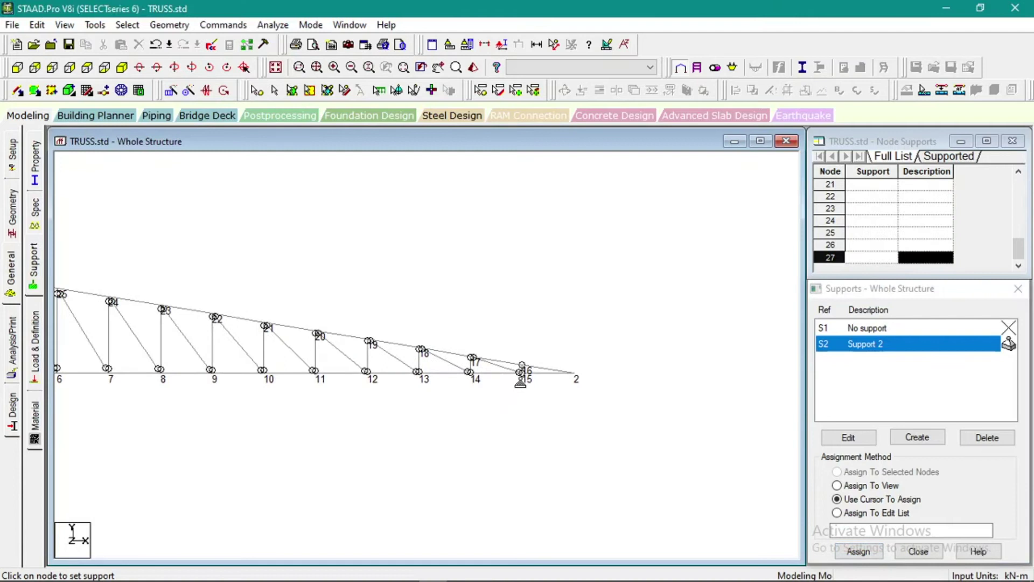
{"action": "left_click", "coordinate": [520, 373]}
{"action": "scroll", "coordinate": [632, 435], "scroll_direction": "down", "scroll_amount": 3}
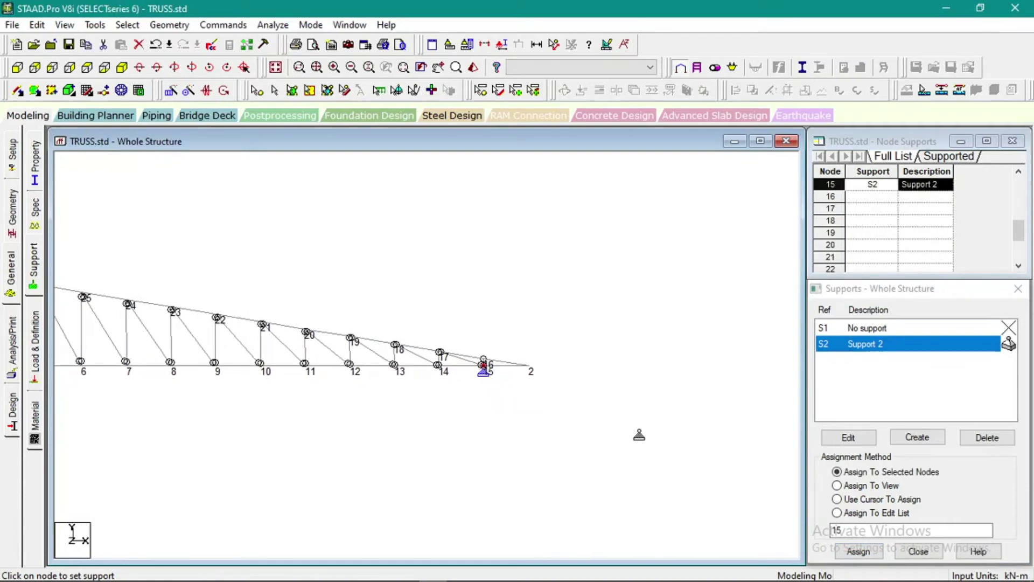
{"action": "middle_click_drag", "start_coordinate": [348, 404], "coordinate": [587, 491]}
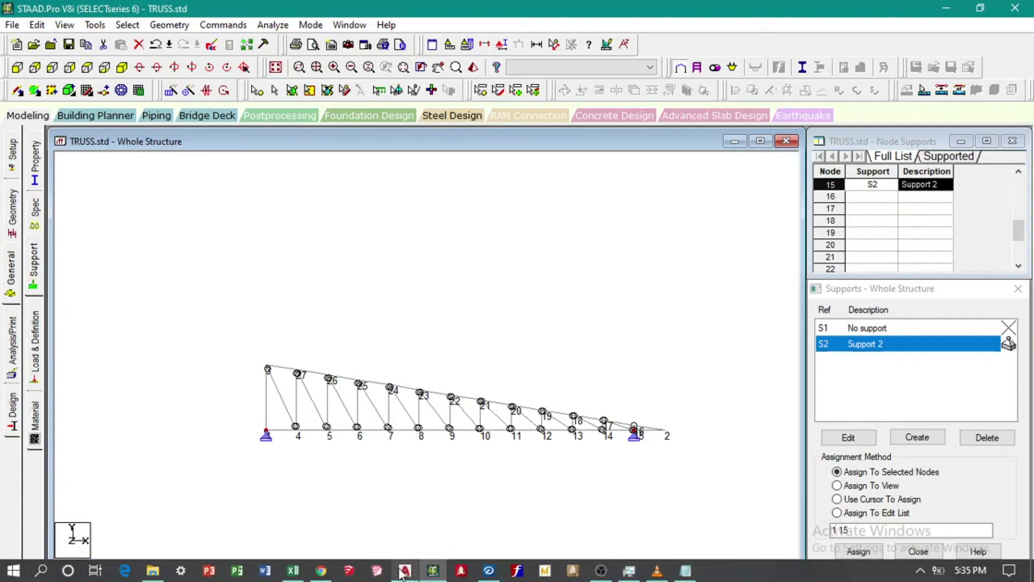
Step: Check the intermediate support's position in AutoCAD, try the pinned support at nodes 10 and 11 in STAAD.Pro, and undo both assignments
{"action": "left_click", "coordinate": [404, 572]}
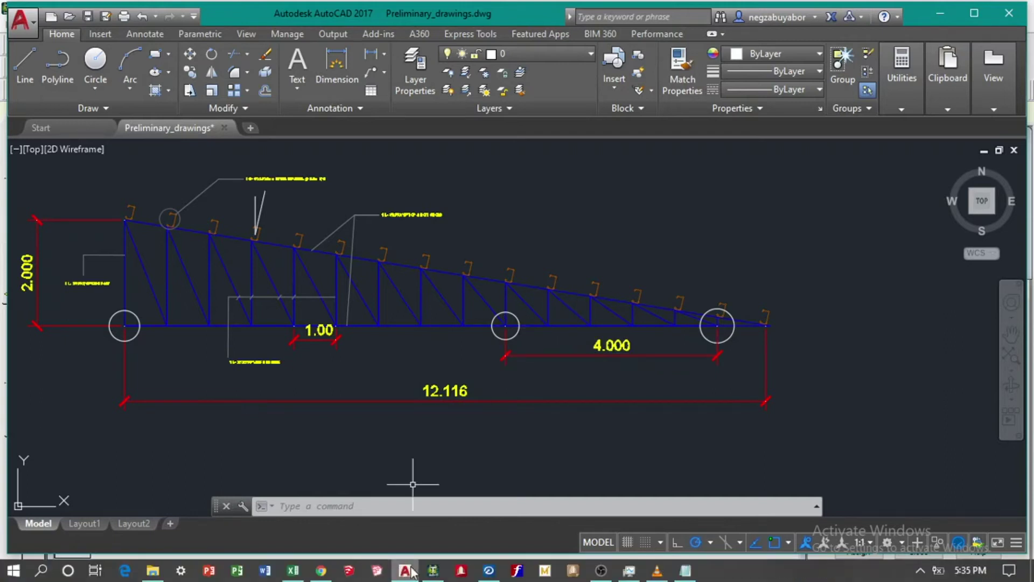
{"action": "left_click", "coordinate": [433, 571]}
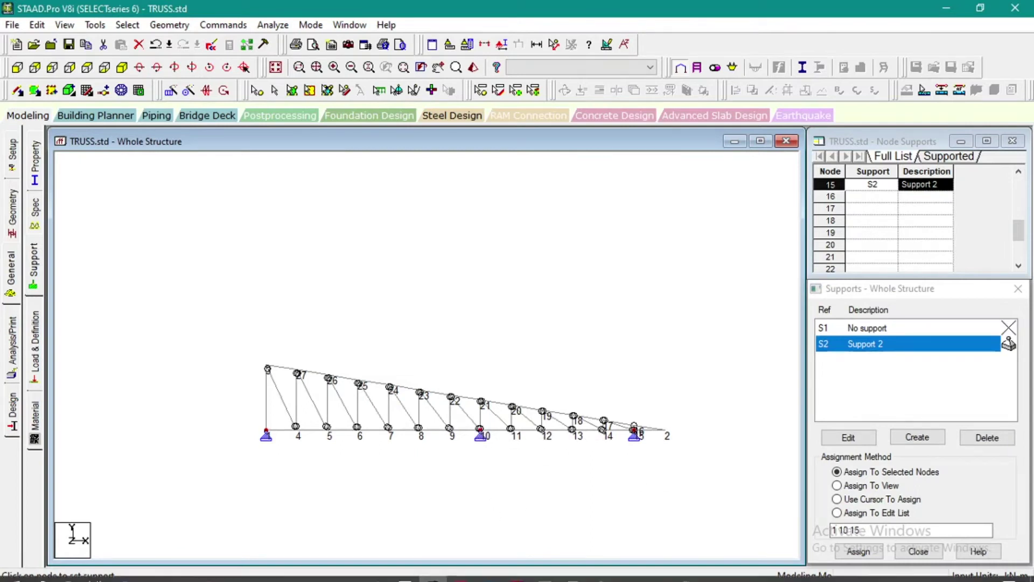
{"action": "left_click", "coordinate": [413, 576]}
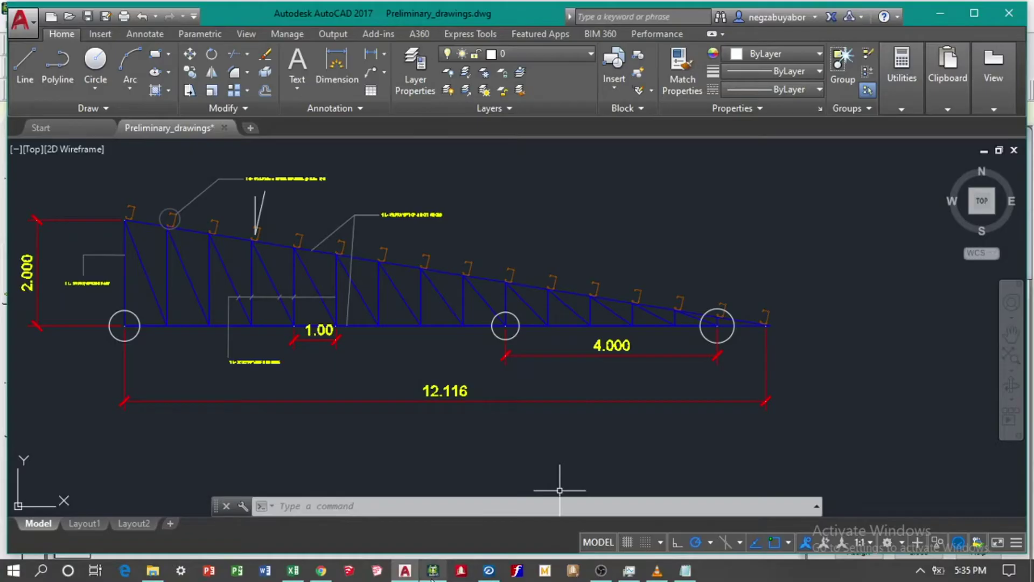
{"action": "left_click", "coordinate": [432, 571]}
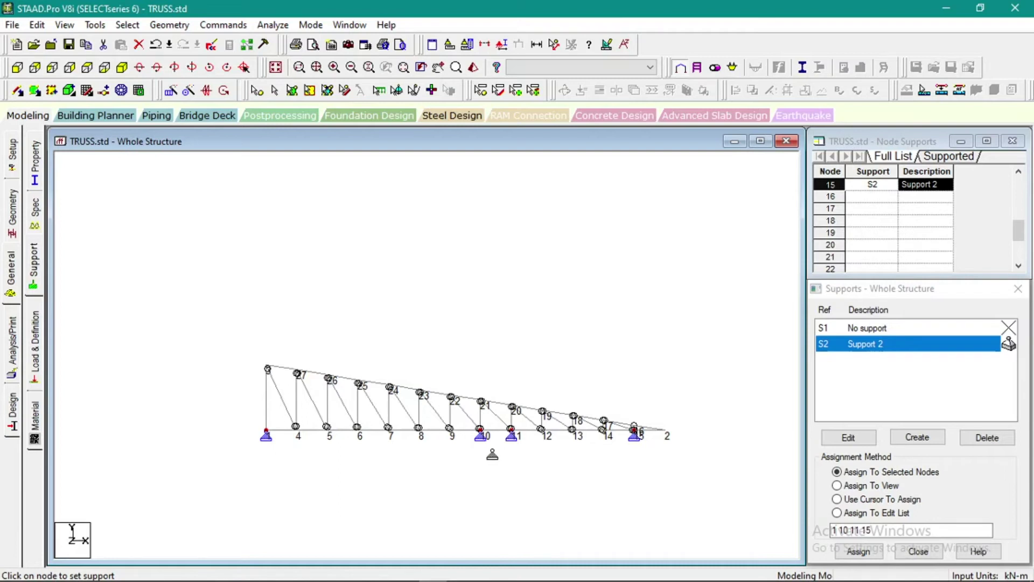
{"action": "key", "text": "ctrl+z"}
{"action": "key", "text": "ctrl+z"}
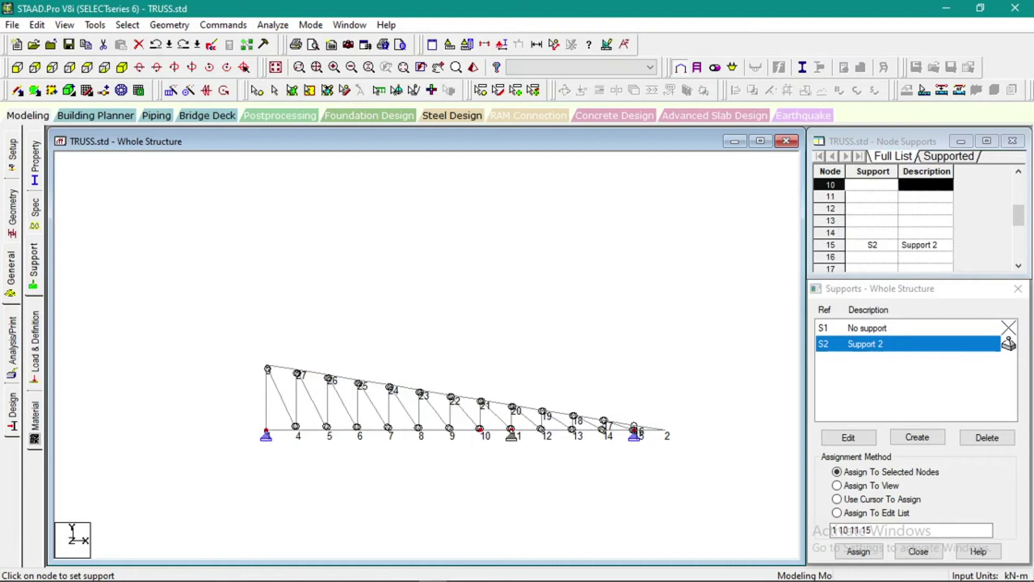
Step: Assign the pinned support to bottom chord node 11 and hide the node numbers
{"action": "left_click", "coordinate": [511, 431]}
{"action": "scroll", "coordinate": [583, 457], "scroll_direction": "down", "scroll_amount": 5}
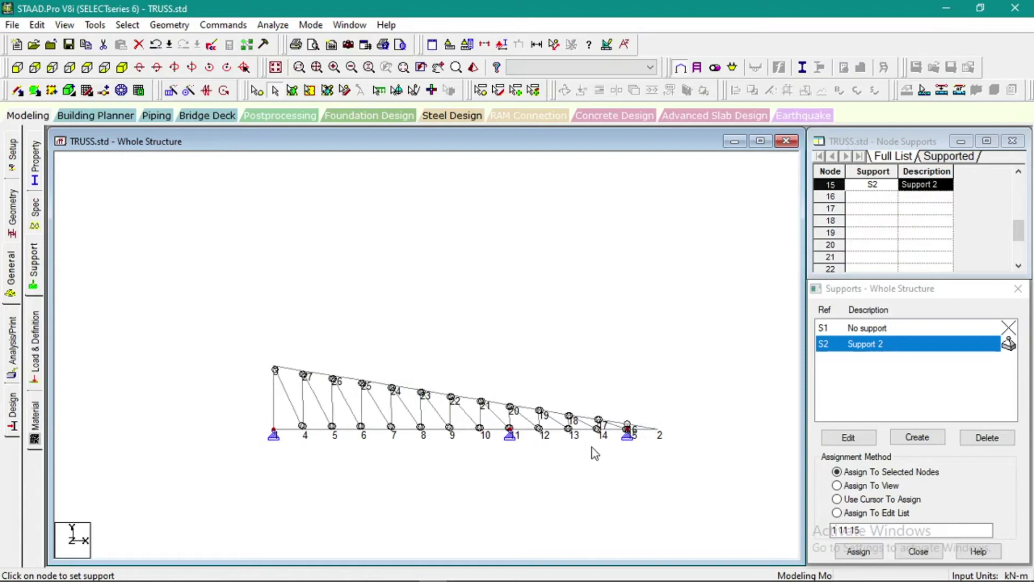
{"action": "scroll", "coordinate": [521, 405], "scroll_direction": "up", "scroll_amount": 4}
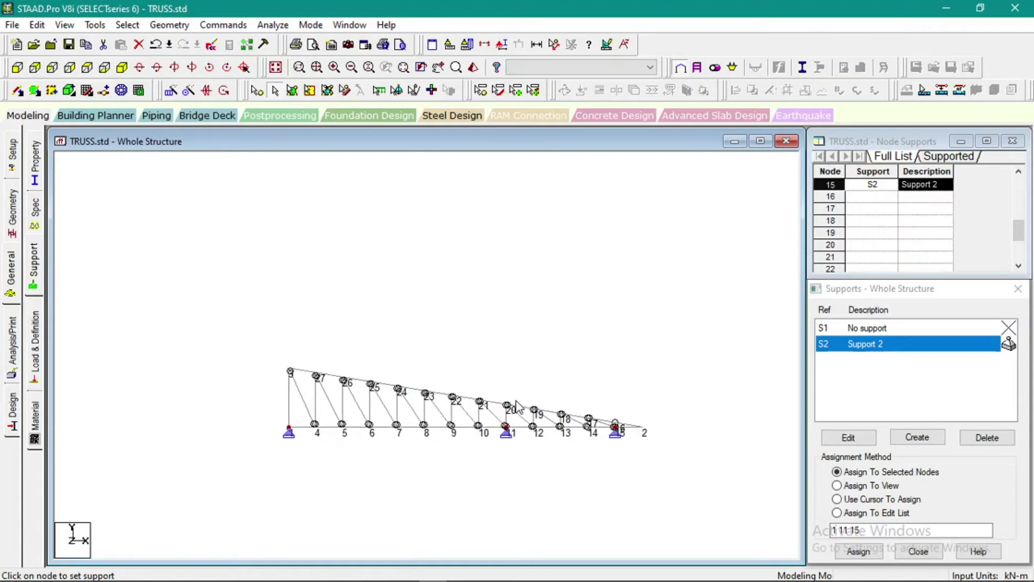
{"action": "key", "text": "shift+n"}
{"action": "scroll", "coordinate": [512, 457], "scroll_direction": "down", "scroll_amount": 2}
{"action": "scroll", "coordinate": [499, 440], "scroll_direction": "up", "scroll_amount": 3}
{"action": "scroll", "coordinate": [499, 440], "scroll_direction": "up", "scroll_amount": 2}
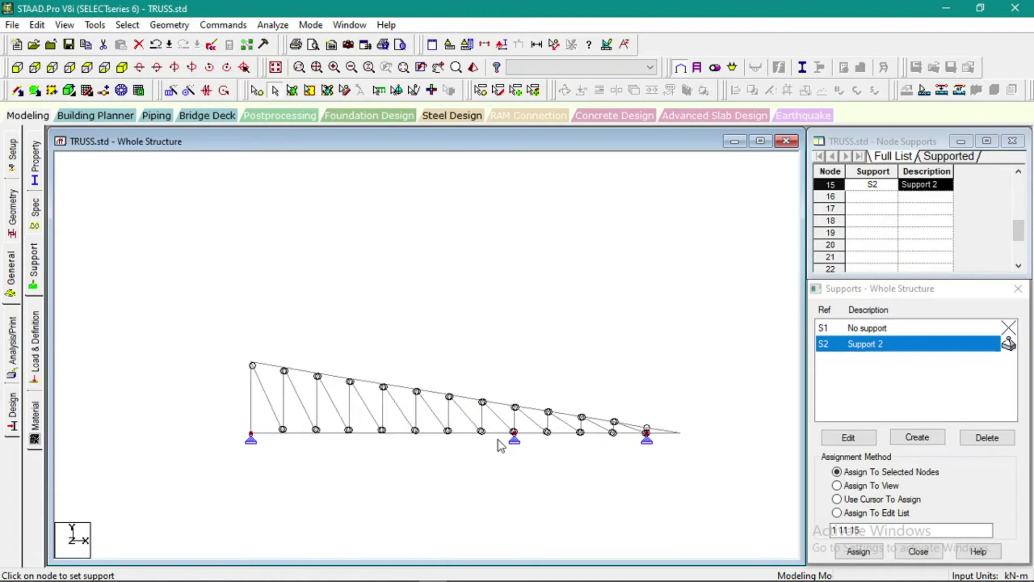
Step: Open the truss model's load definitions, switch to Excel and examine the span, spacing and ceiling inputs in LOAD GEN's truss design section
{"action": "left_click", "coordinate": [36, 266]}
{"action": "left_click", "coordinate": [37, 323]}
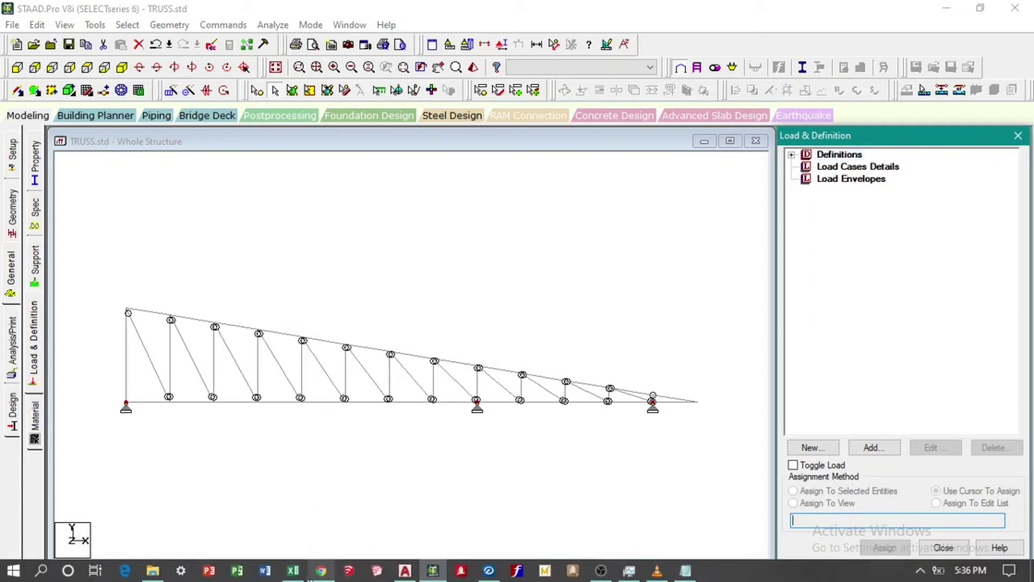
{"action": "left_click", "coordinate": [293, 573]}
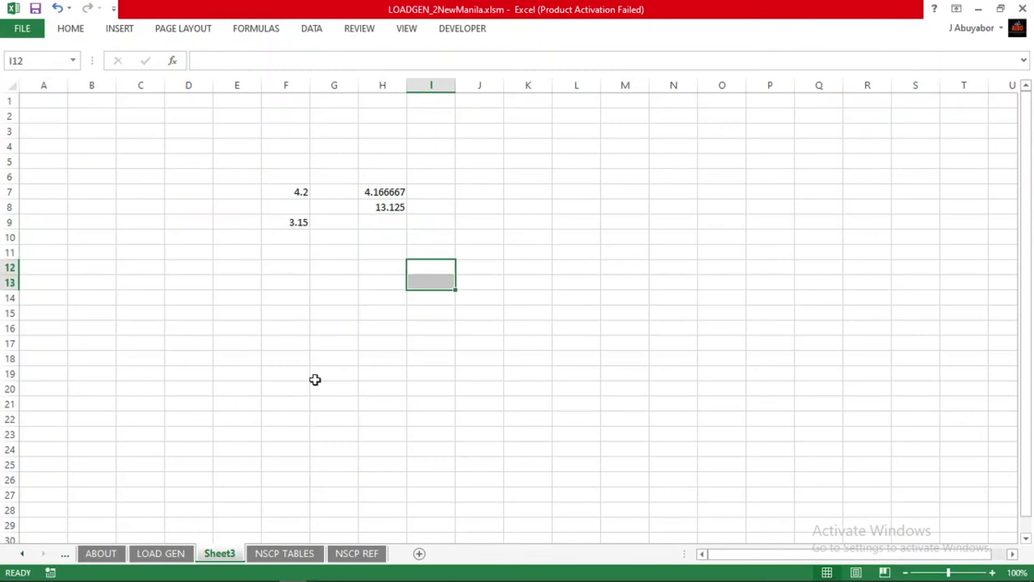
{"action": "left_click", "coordinate": [157, 553]}
{"action": "left_click", "coordinate": [333, 377]}
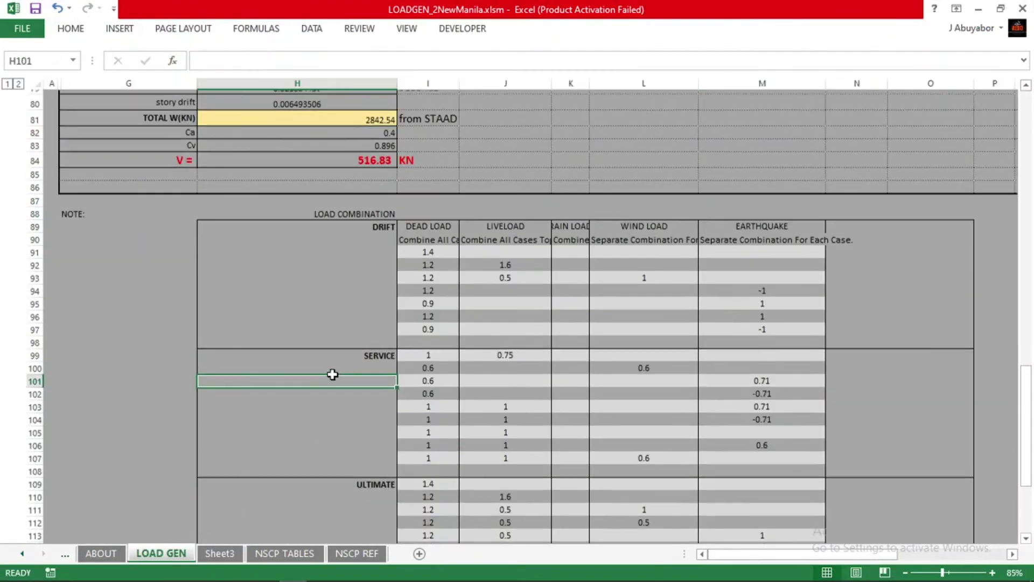
{"action": "scroll", "coordinate": [332, 374], "scroll_direction": "up", "scroll_amount": 20}
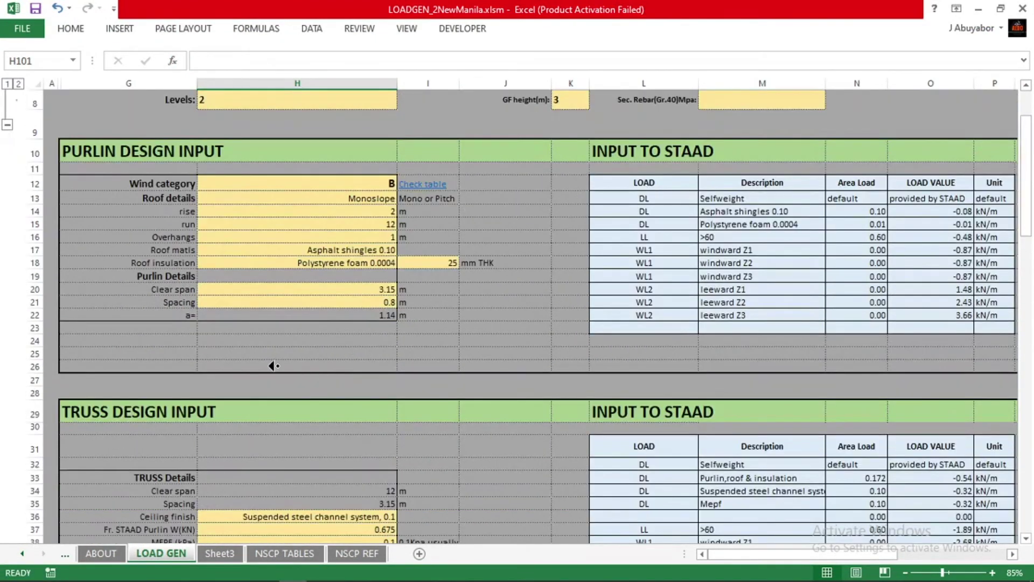
{"action": "scroll", "coordinate": [270, 359], "scroll_direction": "down", "scroll_amount": 4}
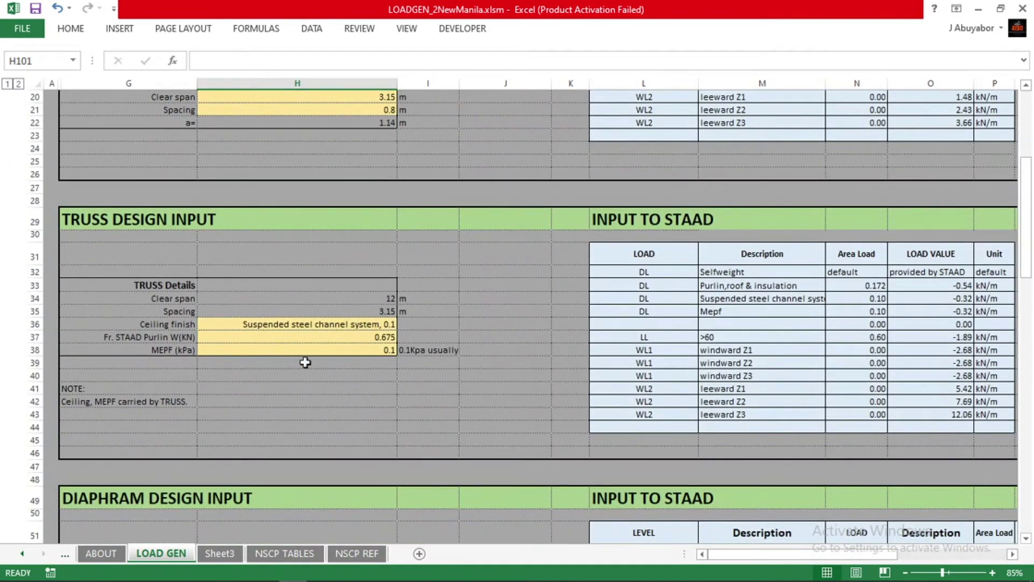
{"action": "left_click", "coordinate": [341, 298]}
{"action": "left_click", "coordinate": [344, 311]}
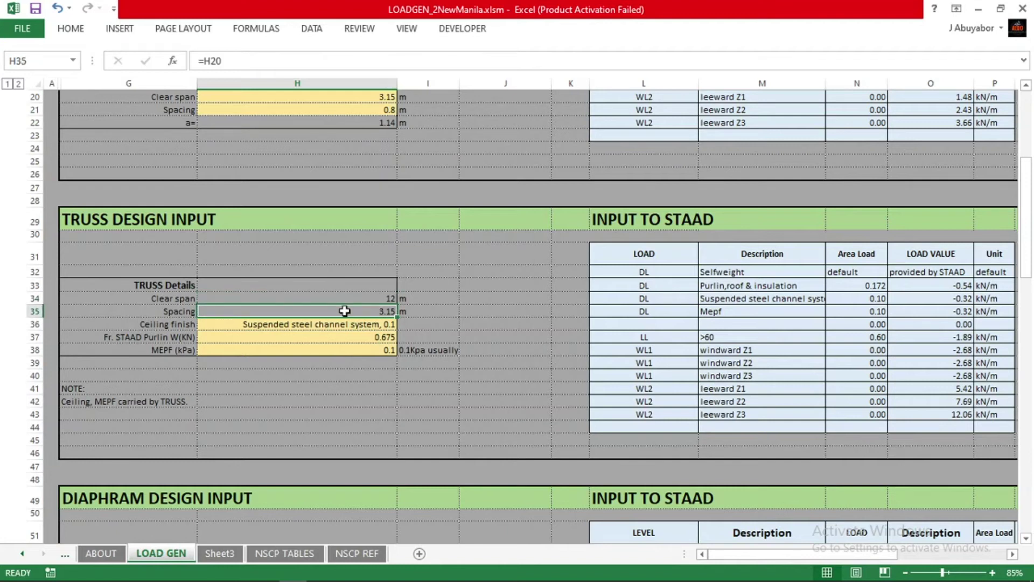
{"action": "left_click", "coordinate": [222, 325]}
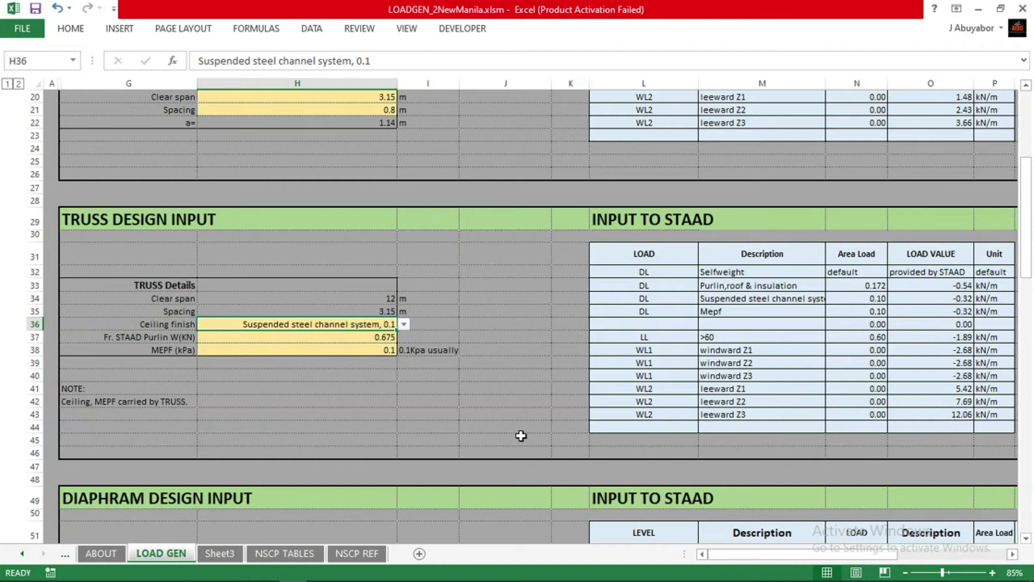
Step: Switch to STAAD.Pro, accept the auto save and save the modified truss structure
{"action": "left_click", "coordinate": [432, 571]}
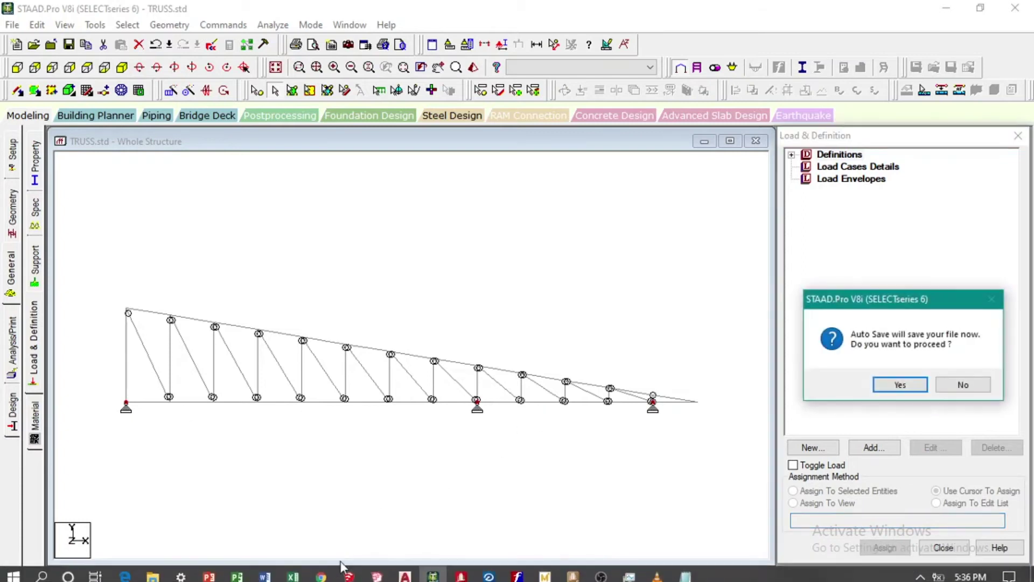
{"action": "left_click", "coordinate": [900, 384]}
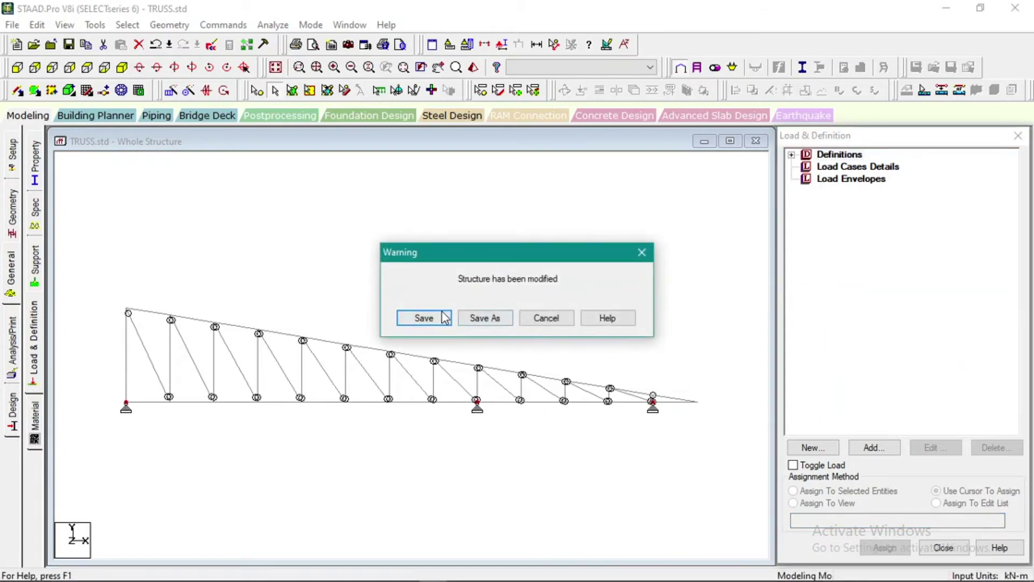
{"action": "left_click", "coordinate": [422, 317]}
Step: Switch to Excel, check the ceiling finish options and choose "Suspended steel channel system, 0.1" for the truss
{"action": "left_click", "coordinate": [344, 571]}
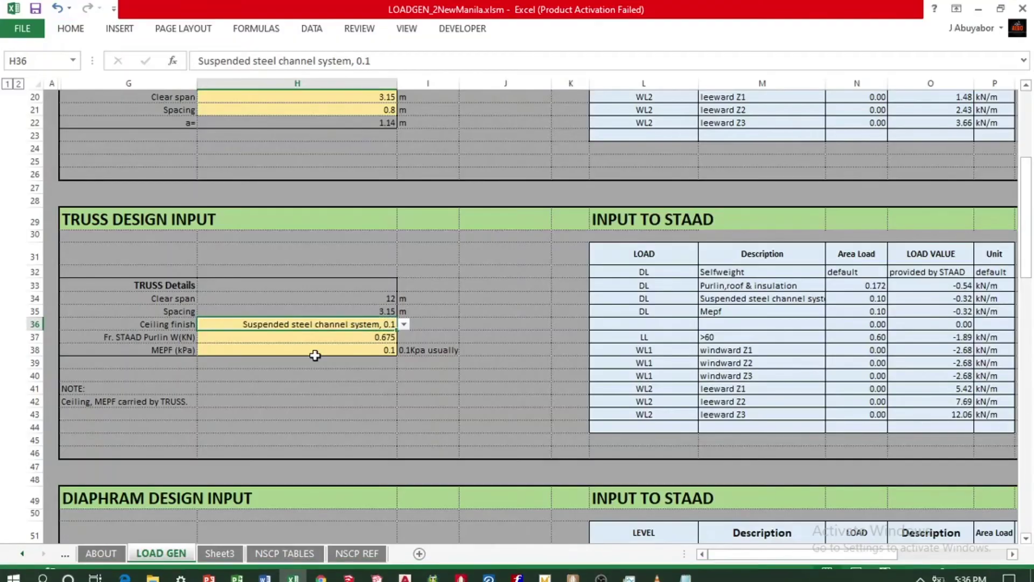
{"action": "left_click", "coordinate": [404, 325]}
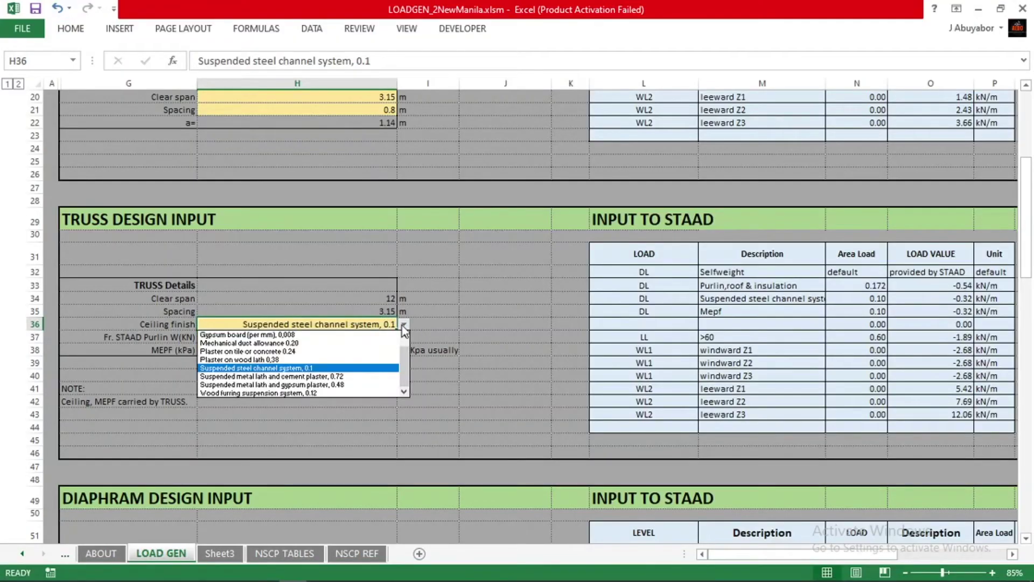
{"action": "left_click_drag", "start_coordinate": [408, 356], "coordinate": [404, 351]}
{"action": "left_click", "coordinate": [403, 323]}
{"action": "left_click", "coordinate": [403, 324]}
{"action": "left_click", "coordinate": [351, 367]}
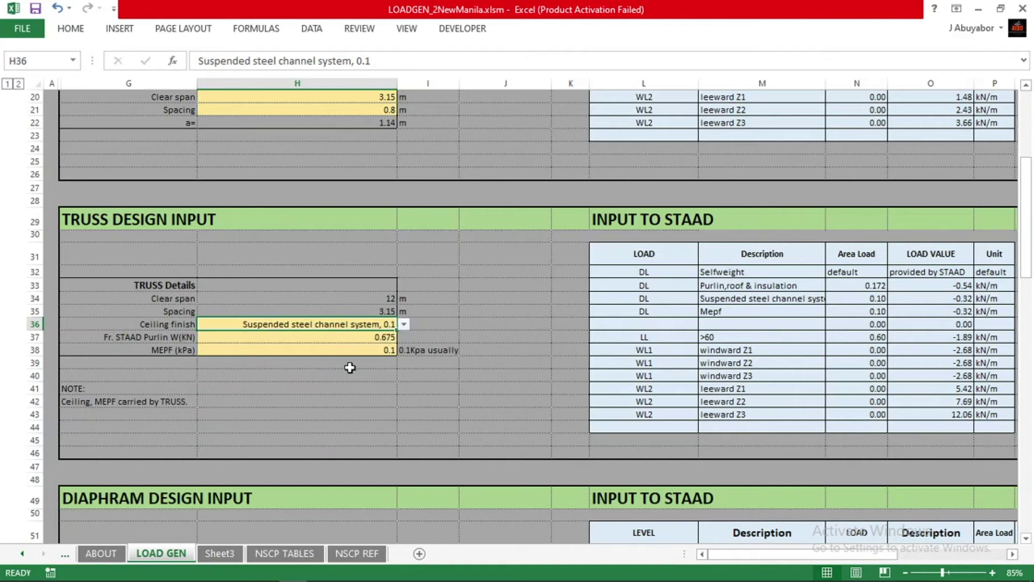
Step: Select the truss section's purlin weight cell, switch to STAAD.Pro's PURLIN model and look up its total weight in the output's steel take-off
{"action": "scroll", "coordinate": [374, 385], "scroll_direction": "up", "scroll_amount": 1}
{"action": "left_click", "coordinate": [370, 388]}
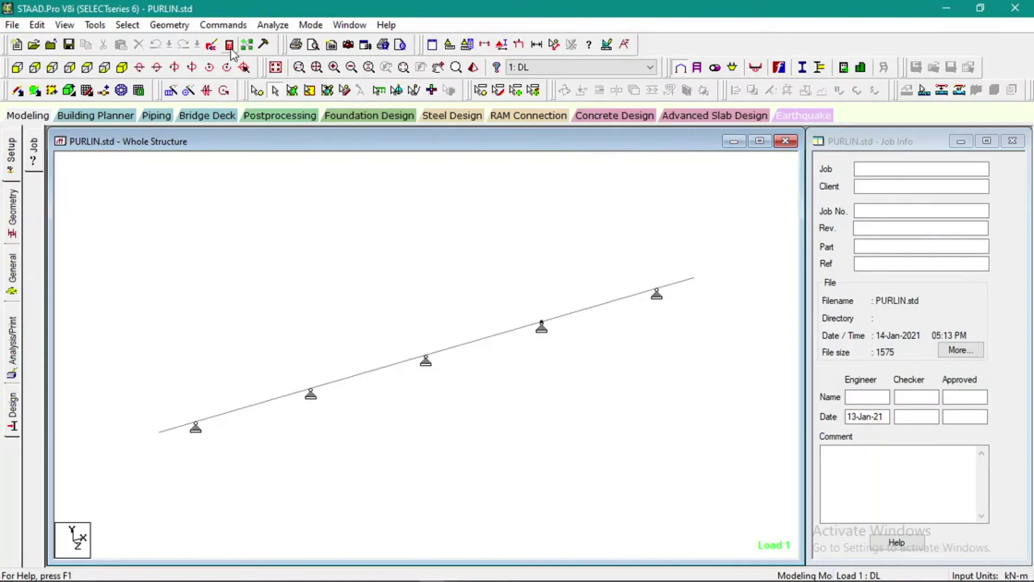
{"action": "left_click", "coordinate": [229, 46]}
{"action": "left_click", "coordinate": [941, 16]}
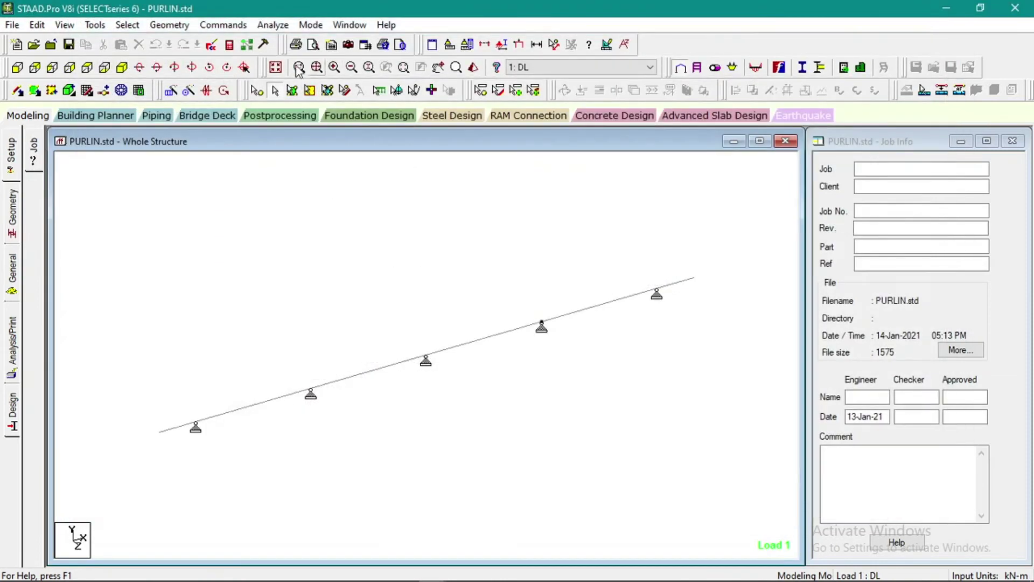
{"action": "left_click", "coordinate": [229, 45]}
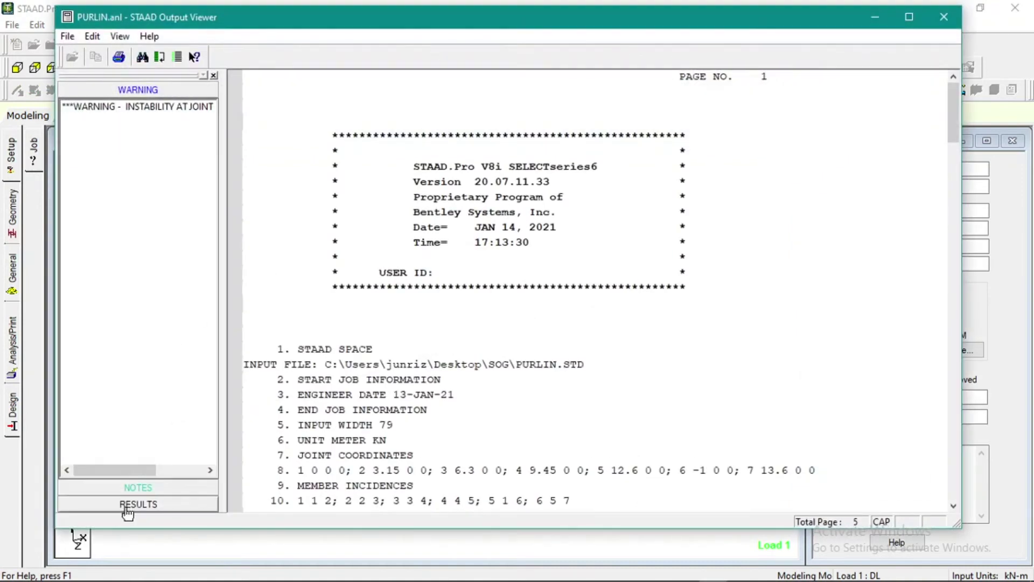
{"action": "left_click", "coordinate": [128, 505]}
{"action": "left_click", "coordinate": [103, 142]}
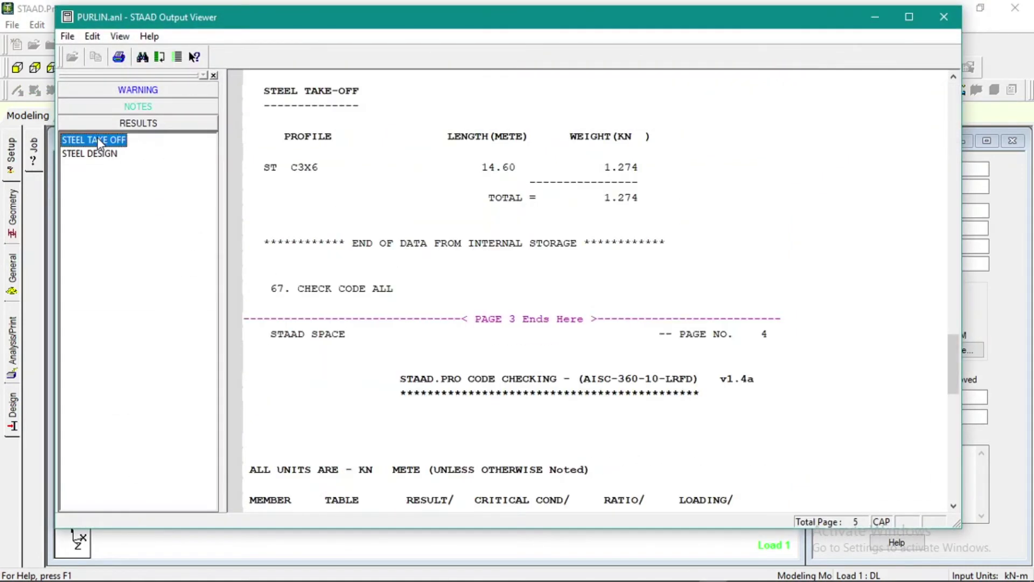
{"action": "left_click", "coordinate": [596, 198]}
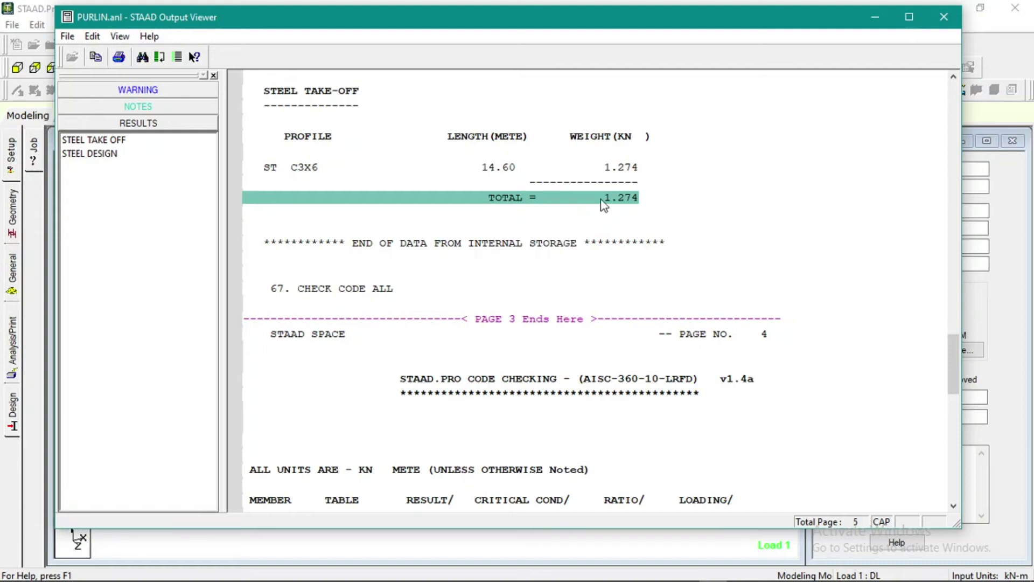
{"action": "left_click", "coordinate": [872, 20]}
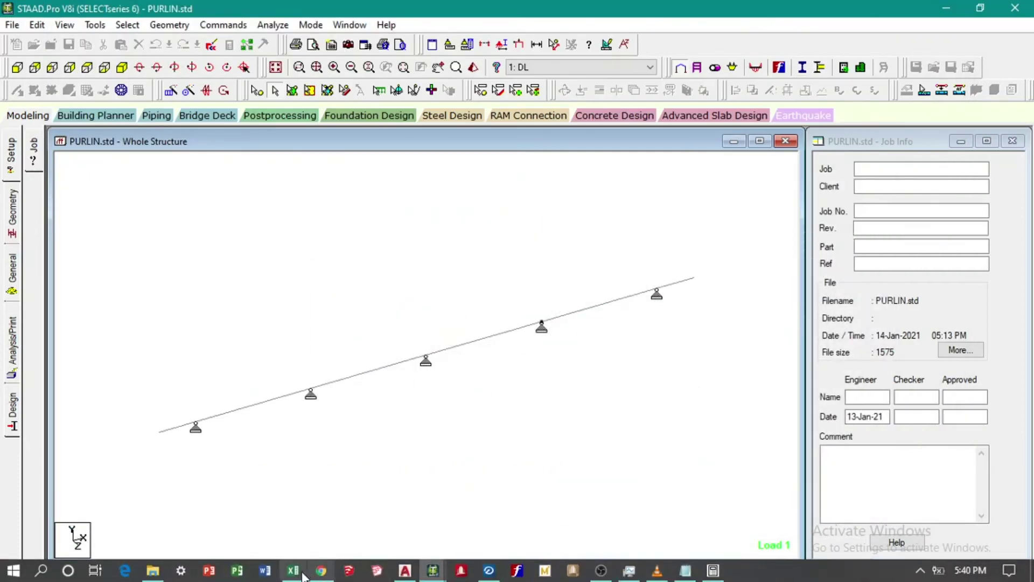
Step: Switch to Excel and set the purlin weight from STAAD to 1.274 kN in the truss design inputs
{"action": "left_click", "coordinate": [293, 570]}
{"action": "type", "text": "1.2"}
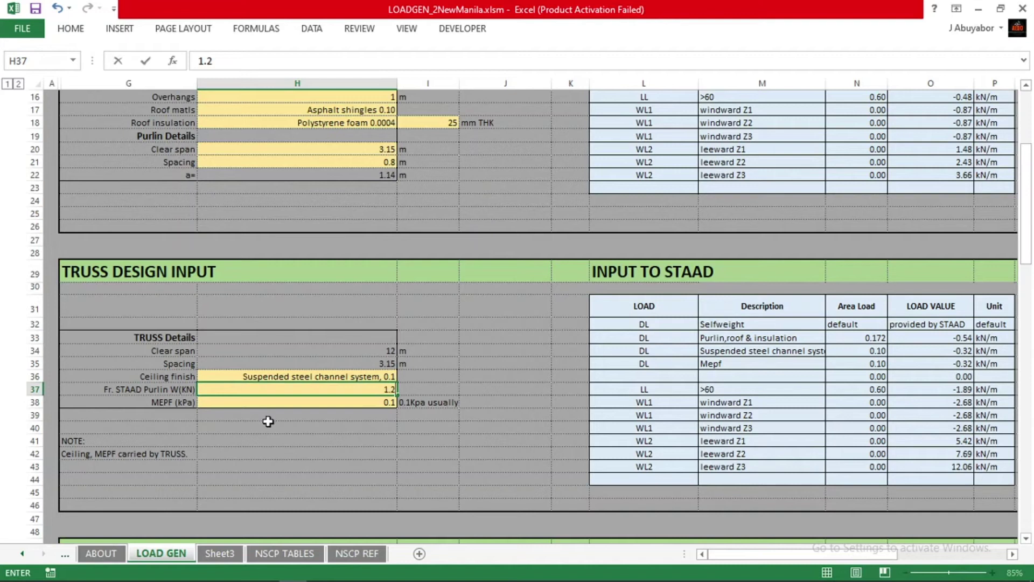
{"action": "type", "text": "74"}
{"action": "left_click", "coordinate": [492, 439]}
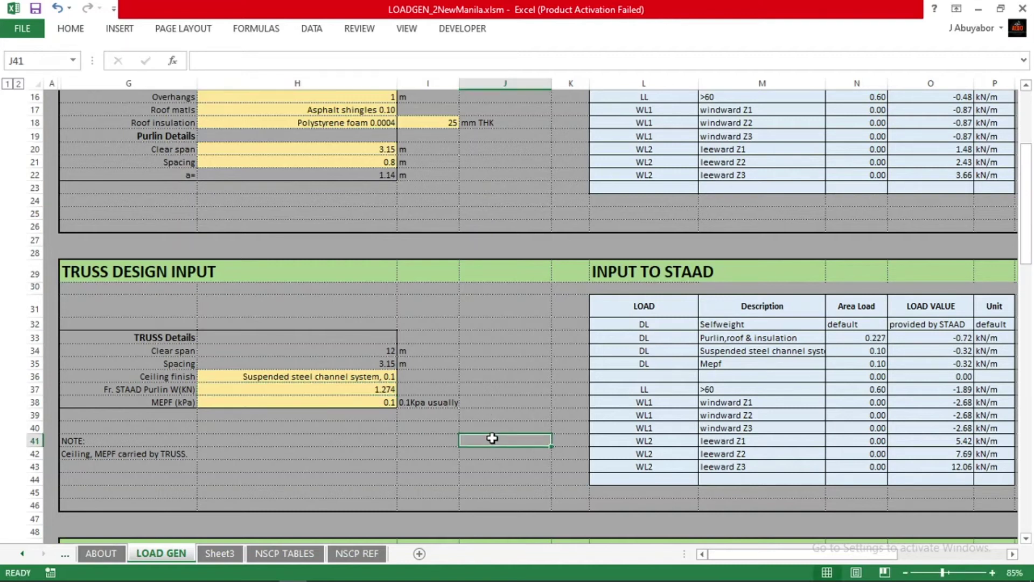
{"action": "left_click", "coordinate": [377, 389]}
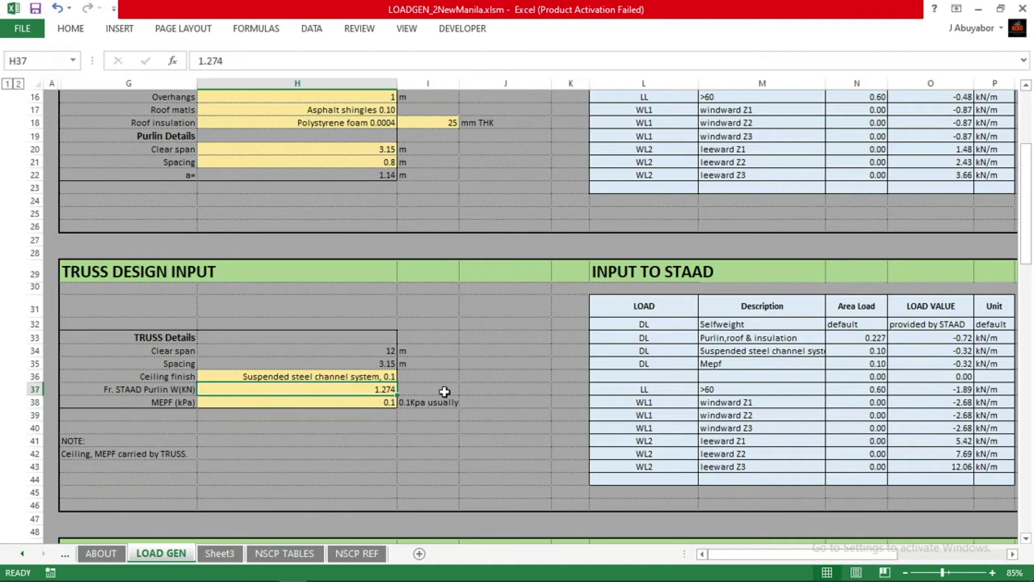
Step: Examine the load value calculated for purlin, roof and insulation, and the truss's MEPF input
{"action": "left_click", "coordinate": [946, 339]}
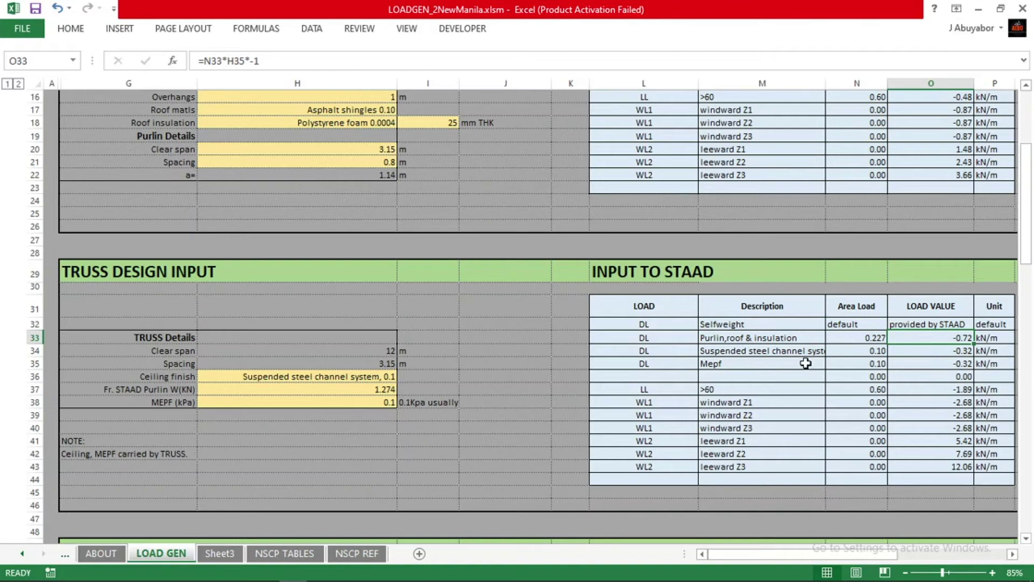
{"action": "left_click", "coordinate": [348, 404]}
{"action": "left_click", "coordinate": [331, 416]}
{"action": "left_click", "coordinate": [312, 431]}
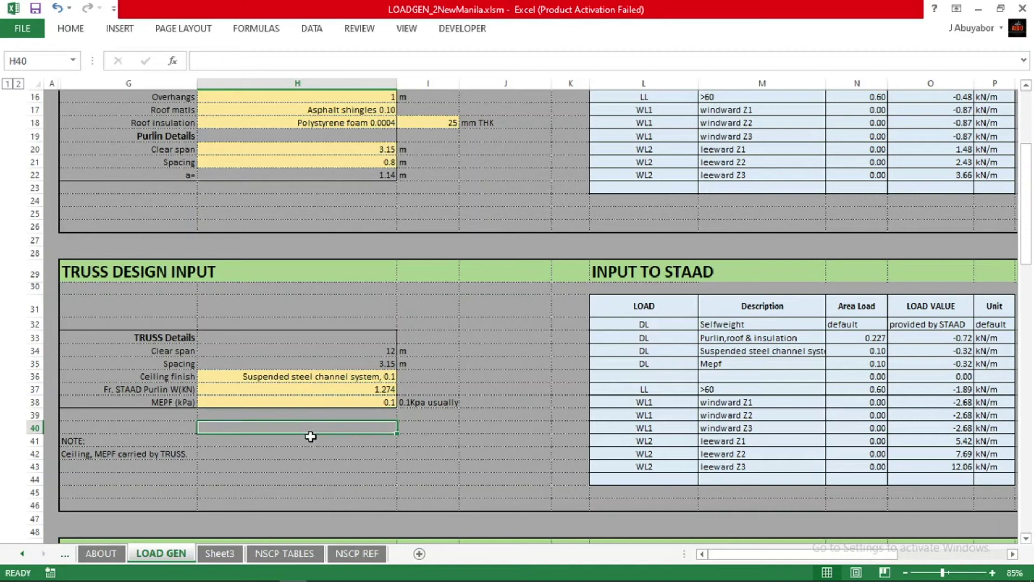
{"action": "left_click", "coordinate": [375, 444]}
{"action": "left_click", "coordinate": [383, 423]}
{"action": "left_click", "coordinate": [383, 404]}
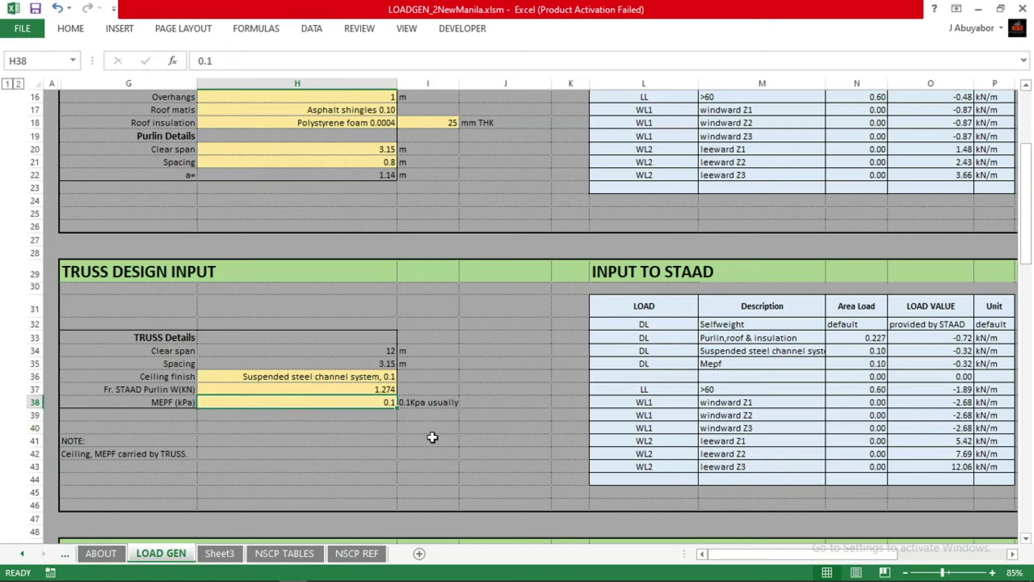
{"action": "left_click", "coordinate": [504, 443]}
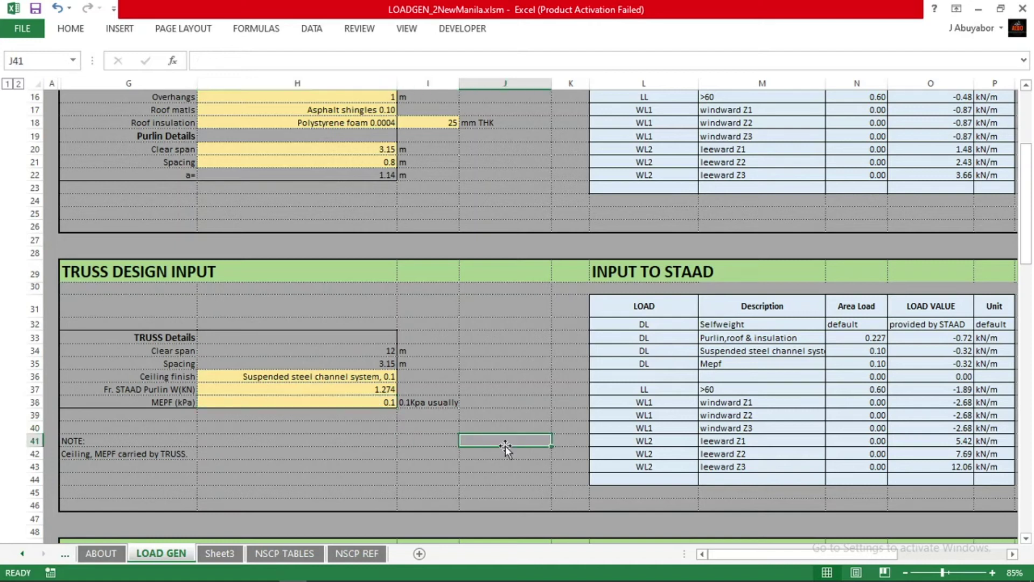
Step: Examine the load checklist beside the truss INPUT TO STAAD table, from selfweight to the wind loads
{"action": "left_click", "coordinate": [1012, 554]}
{"action": "left_click", "coordinate": [1012, 555]}
{"action": "left_click", "coordinate": [916, 488]}
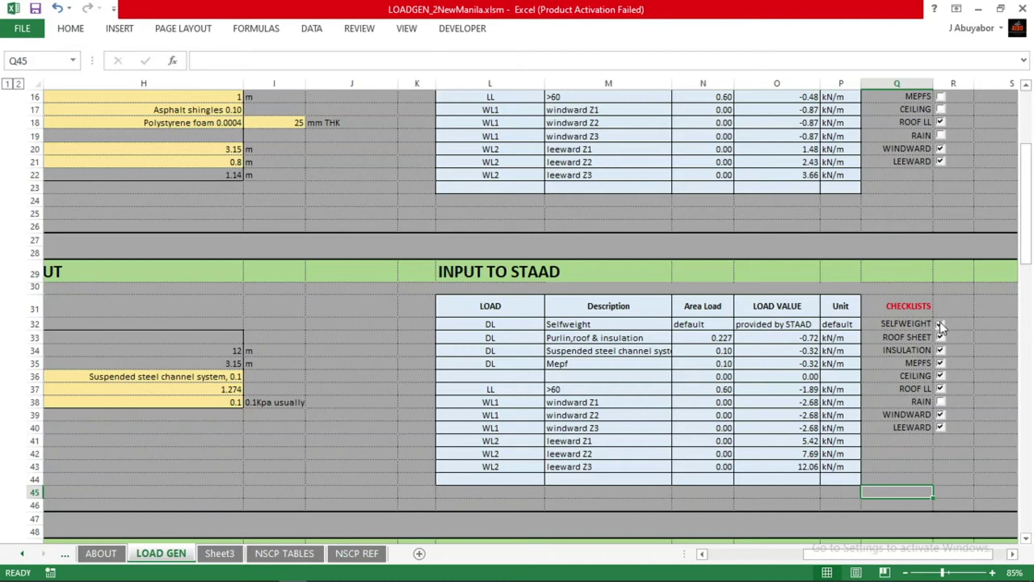
{"action": "left_click", "coordinate": [922, 302]}
{"action": "left_click", "coordinate": [944, 309]}
{"action": "left_click", "coordinate": [905, 301]}
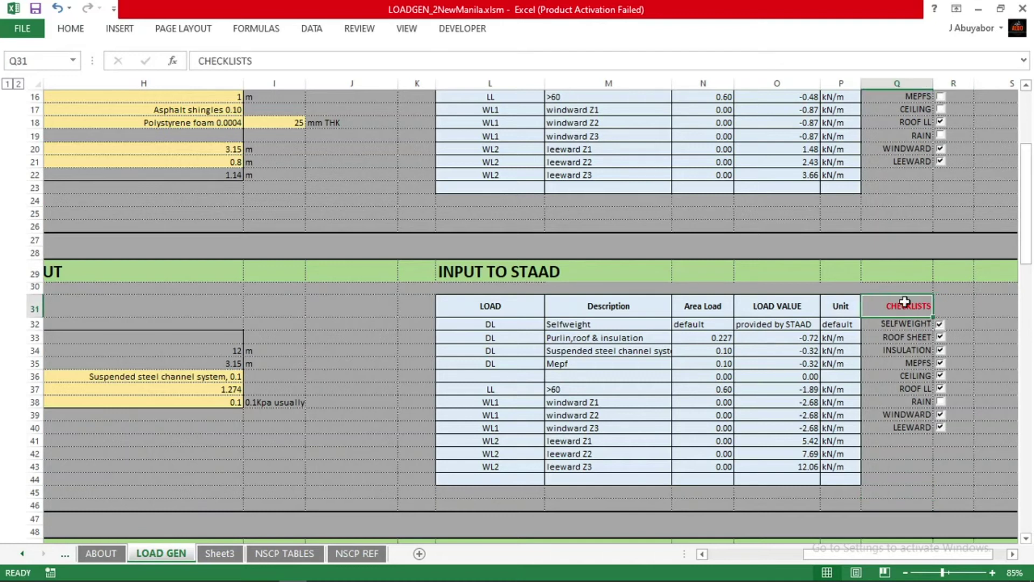
{"action": "left_click", "coordinate": [939, 326]}
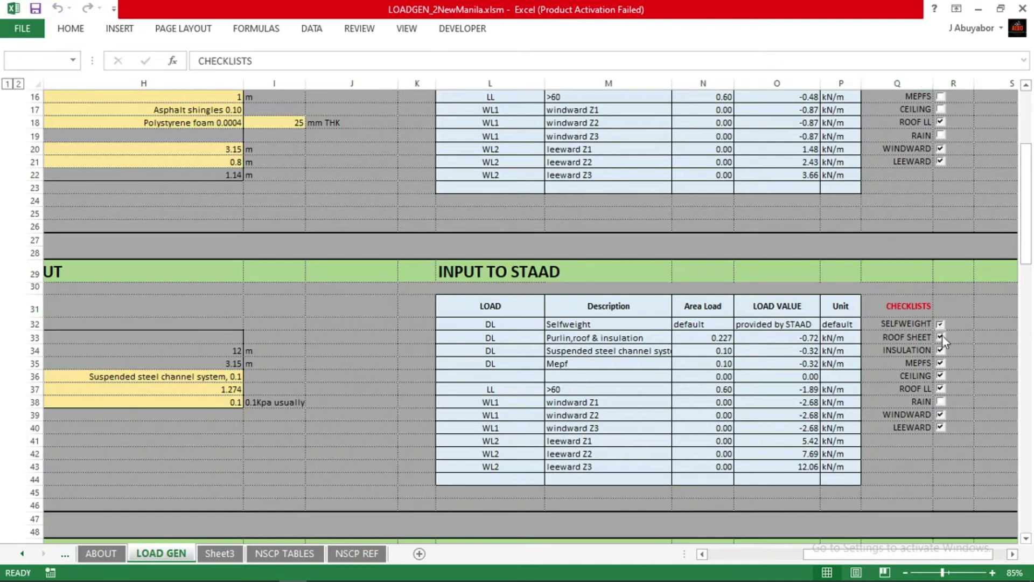
{"action": "left_click", "coordinate": [964, 327]}
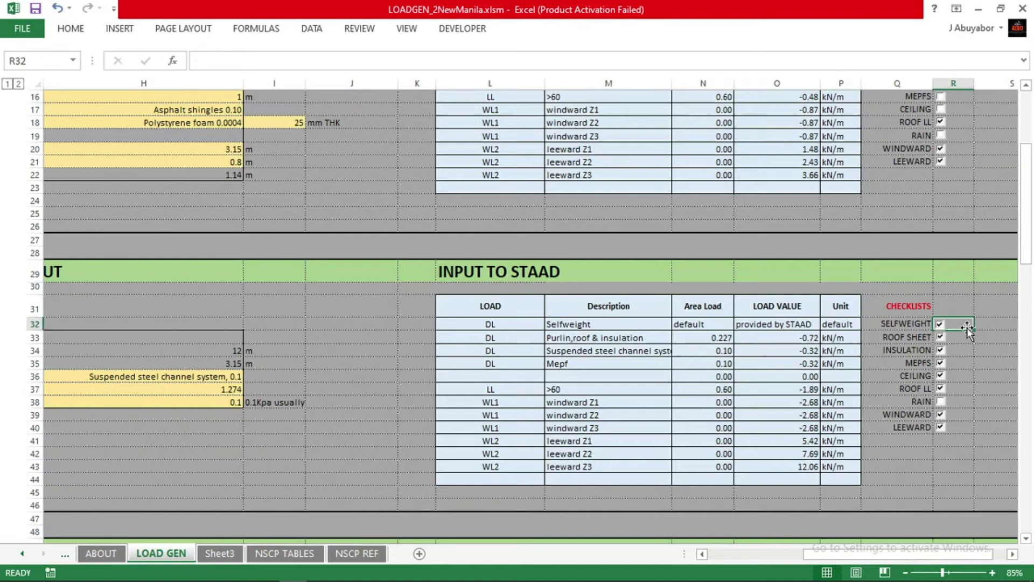
{"action": "left_click", "coordinate": [988, 350]}
{"action": "left_click", "coordinate": [987, 386]}
{"action": "left_click", "coordinate": [990, 401]}
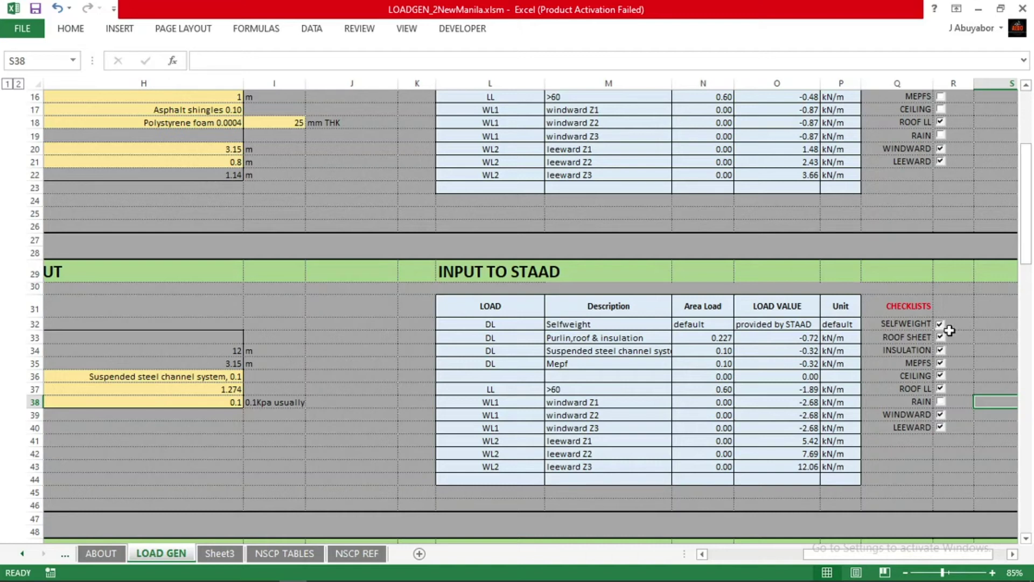
Step: Review the dead load rows of the truss INPUT TO STAAD table: selfweight, purlin with roof and insulation, suspended ceiling and MEPF
{"action": "left_click", "coordinate": [418, 377]}
{"action": "left_click_drag", "start_coordinate": [483, 324], "coordinate": [771, 332]}
{"action": "left_click", "coordinate": [774, 326]}
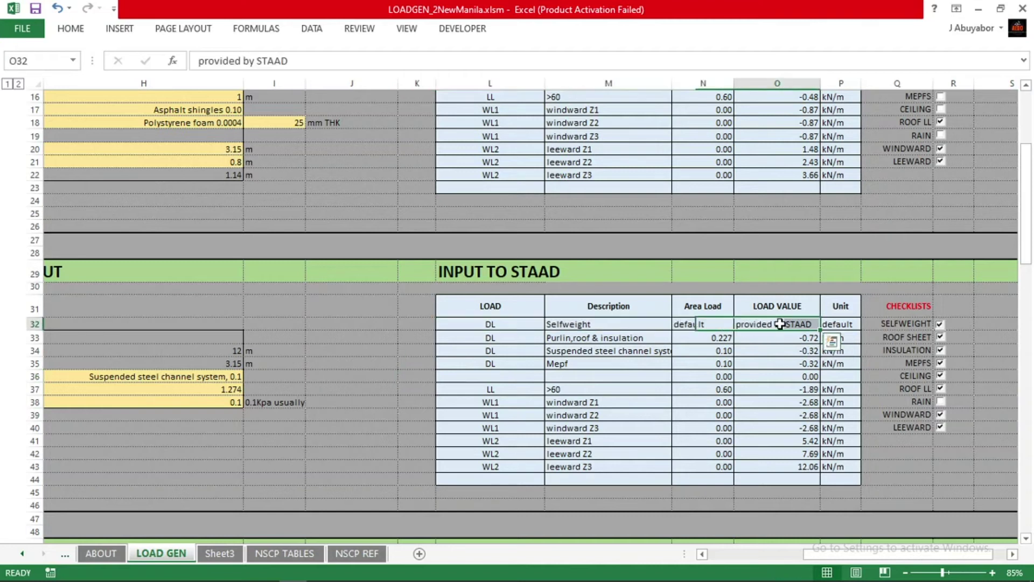
{"action": "left_click_drag", "start_coordinate": [641, 338], "coordinate": [751, 337]}
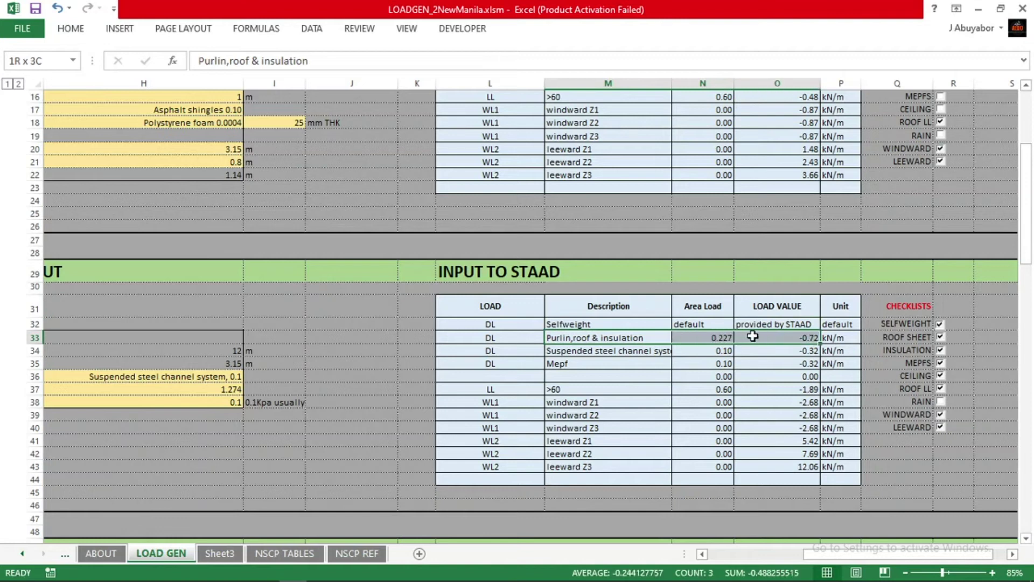
{"action": "left_click", "coordinate": [613, 338]}
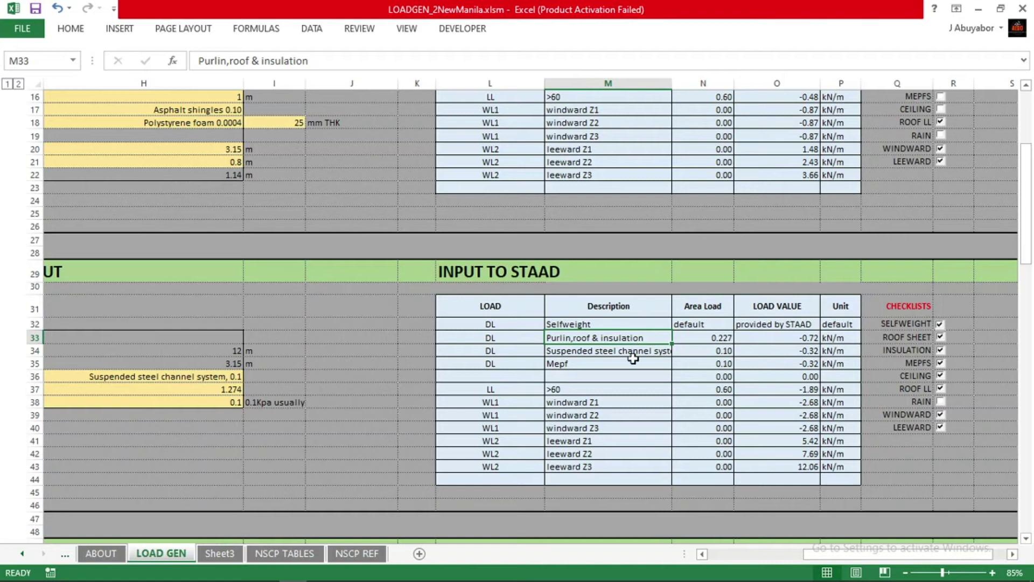
{"action": "left_click", "coordinate": [610, 353]}
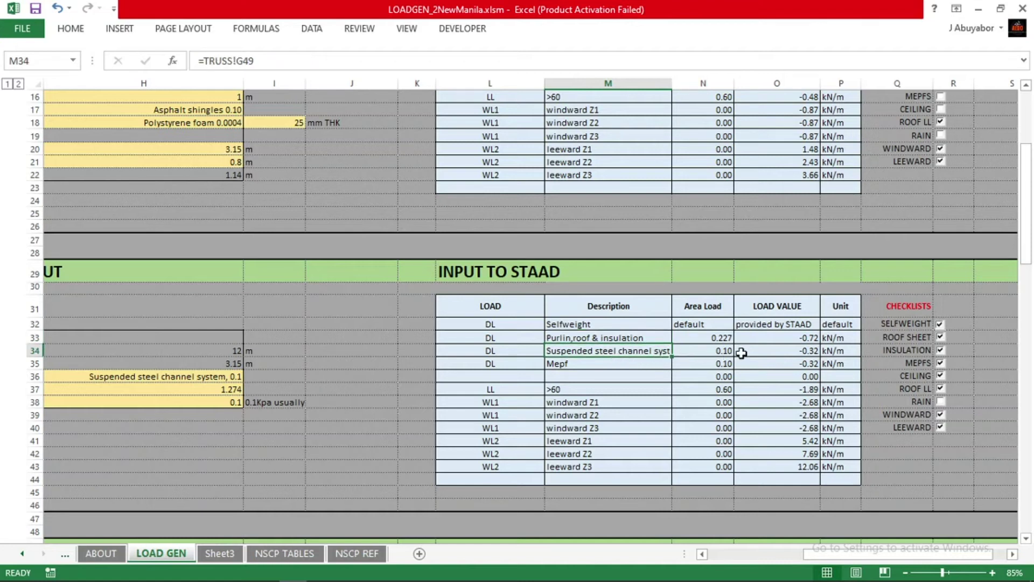
{"action": "left_click", "coordinate": [760, 354]}
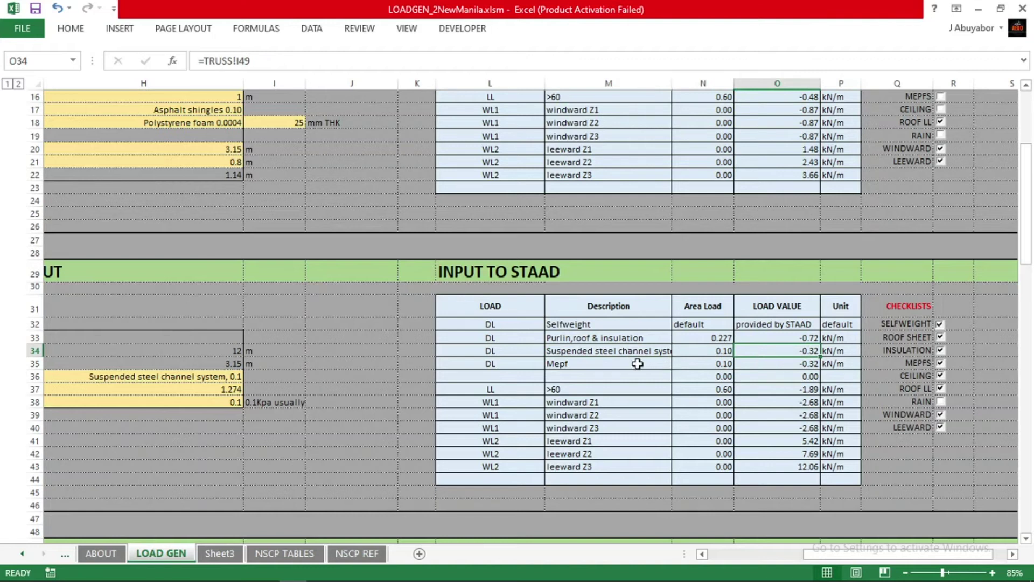
{"action": "left_click", "coordinate": [637, 364]}
{"action": "left_click", "coordinate": [765, 363]}
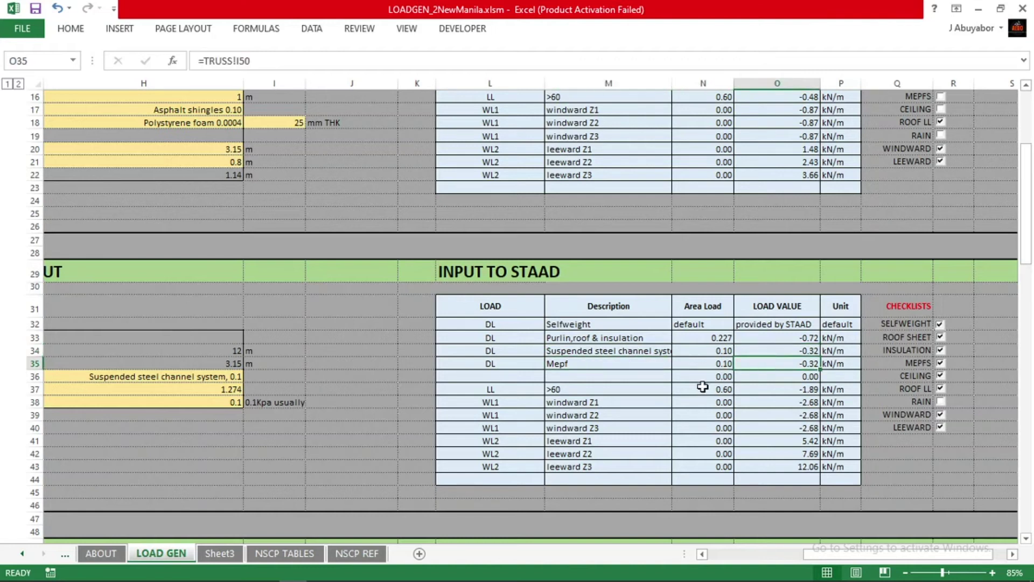
Step: Review the truss table's roof live load row and the units listed for all its load values
{"action": "left_click", "coordinate": [638, 392]}
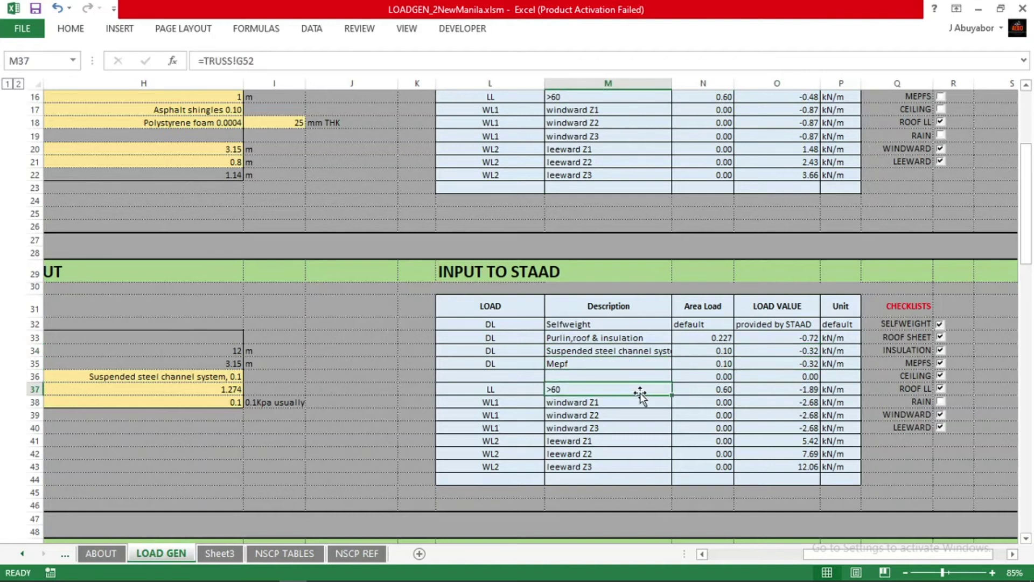
{"action": "left_click", "coordinate": [759, 390]}
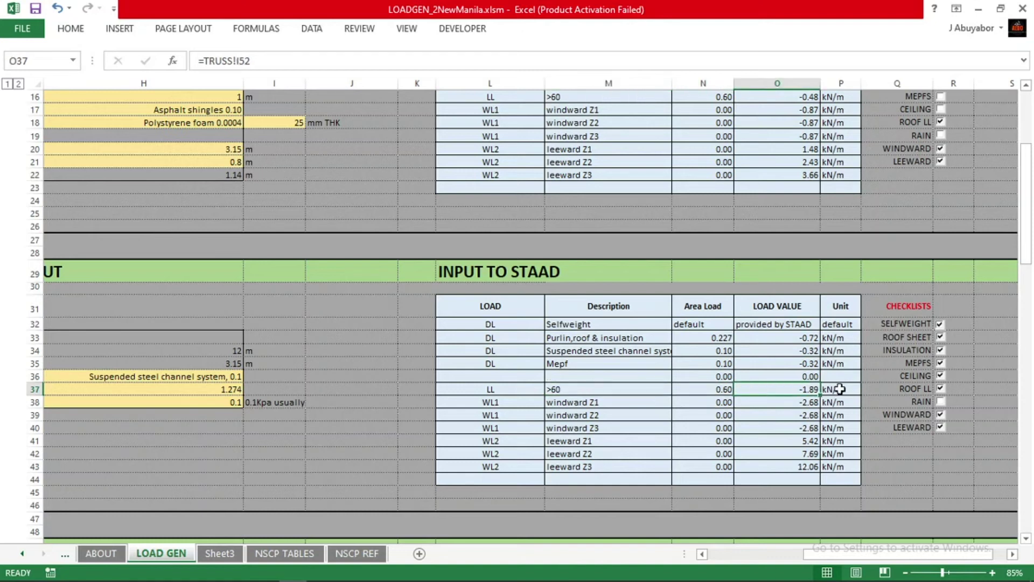
{"action": "left_click_drag", "start_coordinate": [844, 337], "coordinate": [843, 462]}
{"action": "left_click_drag", "start_coordinate": [835, 339], "coordinate": [833, 467]}
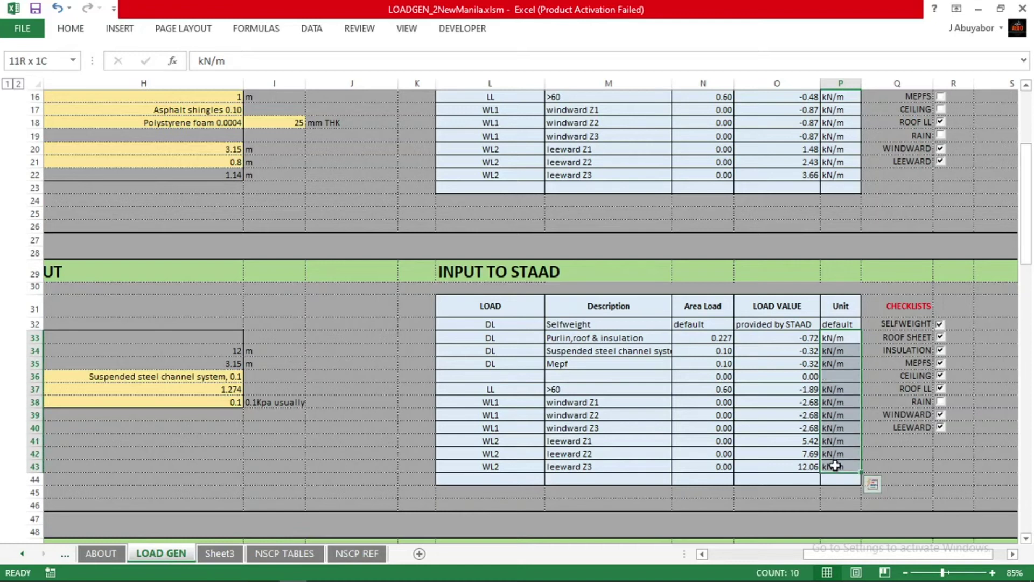
{"action": "left_click", "coordinate": [782, 389]}
{"action": "left_click_drag", "start_coordinate": [848, 338], "coordinate": [847, 466]}
Step: Review the truss table's windward WL1 and leeward WL2 load rows for zones Z1 to Z3
{"action": "left_click", "coordinate": [770, 430]}
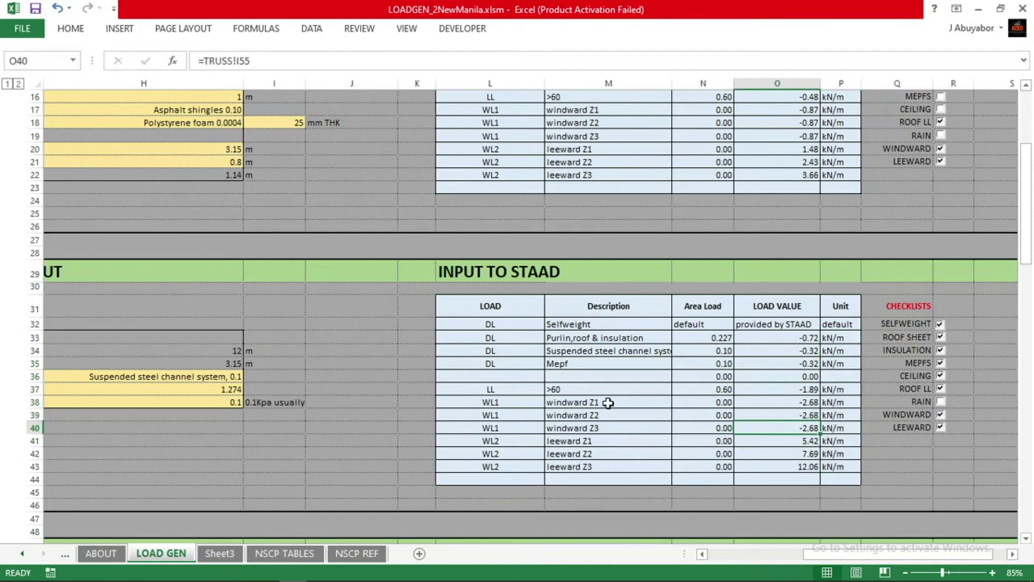
{"action": "left_click_drag", "start_coordinate": [607, 403], "coordinate": [616, 413]}
{"action": "left_click_drag", "start_coordinate": [774, 407], "coordinate": [773, 413]}
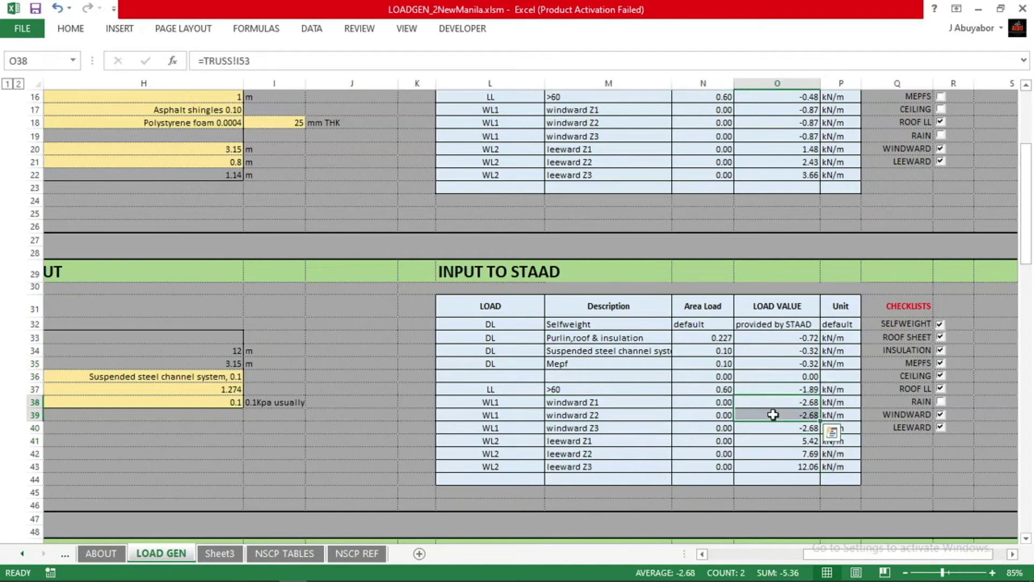
{"action": "left_click", "coordinate": [629, 403]}
{"action": "left_click", "coordinate": [635, 439]}
{"action": "left_click", "coordinate": [634, 455]}
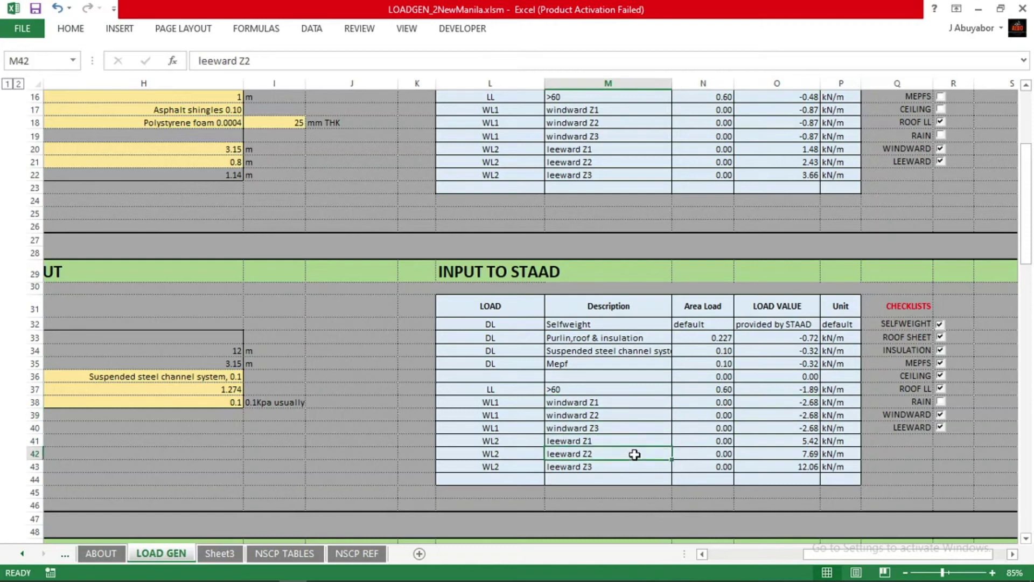
{"action": "left_click", "coordinate": [799, 440]}
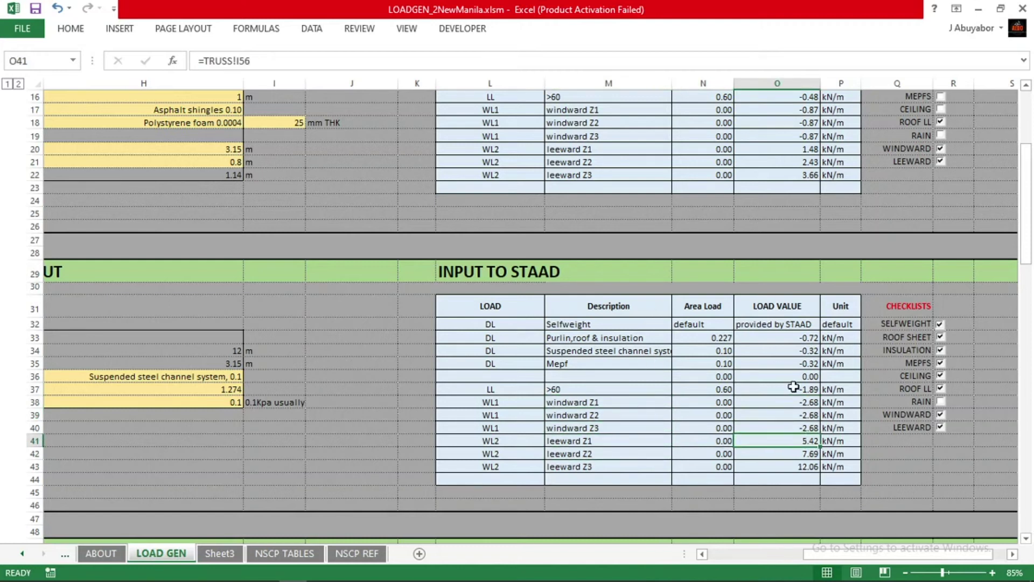
{"action": "mouse_move", "coordinate": [433, 570]}
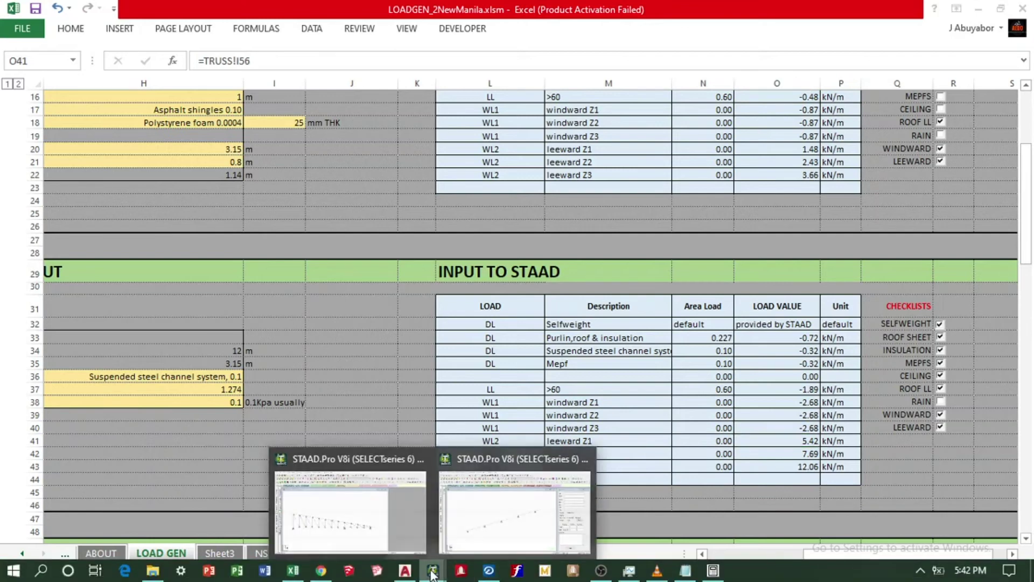
{"action": "left_click", "coordinate": [536, 493]}
{"action": "left_click", "coordinate": [1015, 8]}
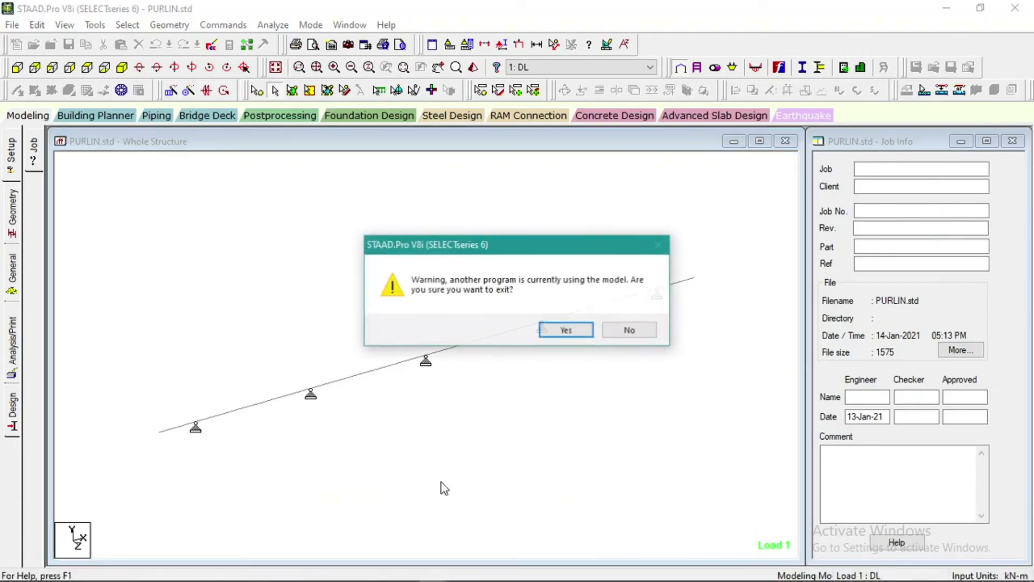
{"action": "left_click", "coordinate": [625, 331]}
Step: Switch to STAAD.Pro, close the PURLIN output viewer and exit the PURLIN model, keeping the TRUSS model open
{"action": "mouse_move", "coordinate": [431, 567]}
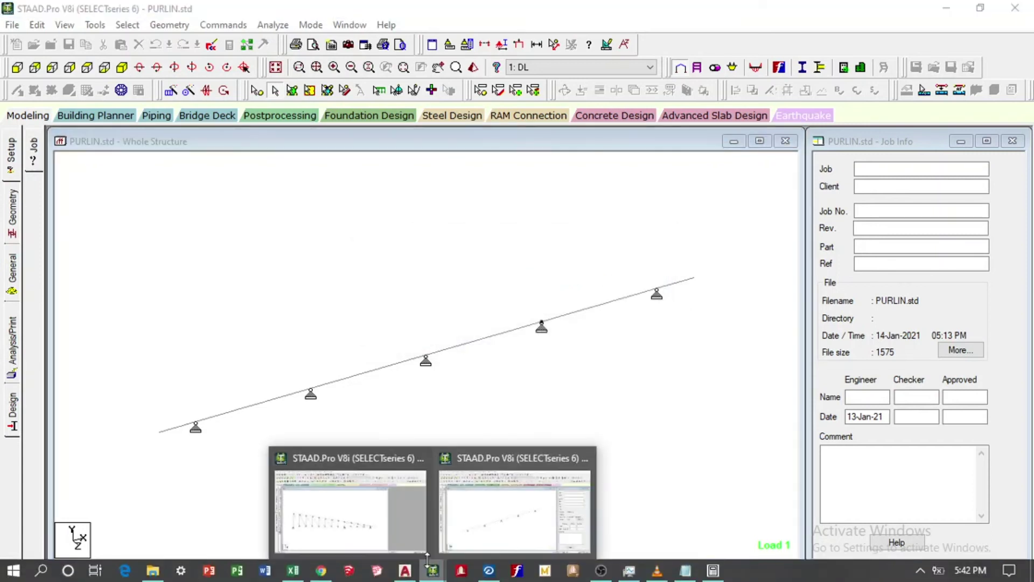
{"action": "left_click", "coordinate": [376, 520]}
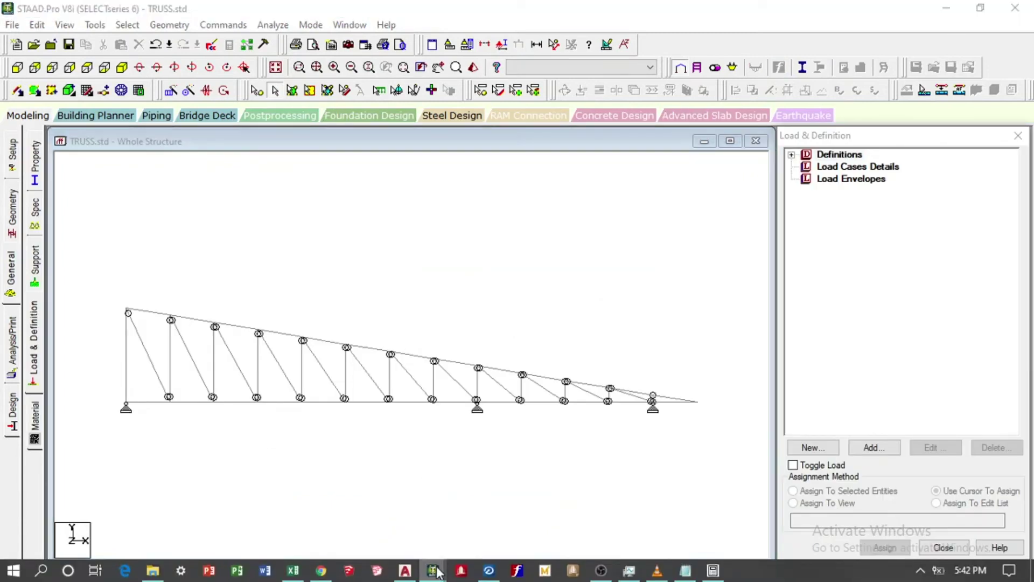
{"action": "left_click", "coordinate": [519, 509]}
{"action": "left_click", "coordinate": [713, 569]}
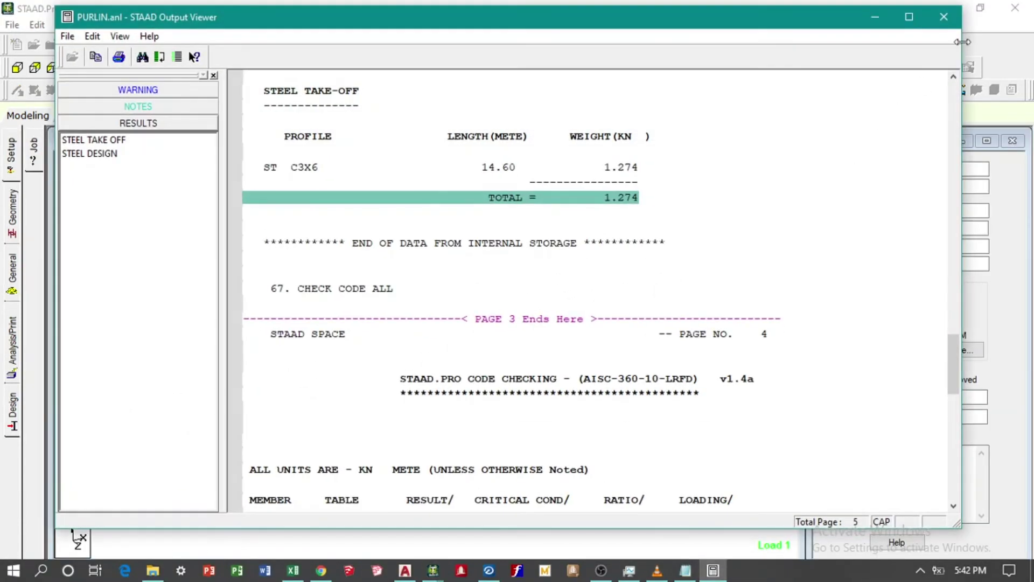
{"action": "left_click", "coordinate": [944, 16]}
{"action": "left_click", "coordinate": [1015, 8]}
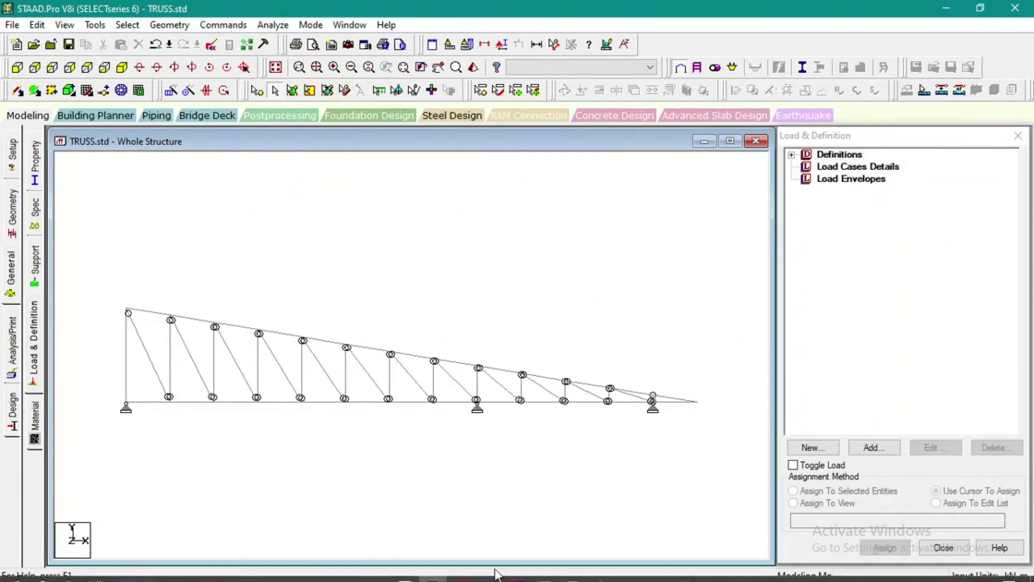
Step: Add primary load case 1 to the truss model with loading type Dead and the title DL
{"action": "left_click", "coordinate": [848, 168]}
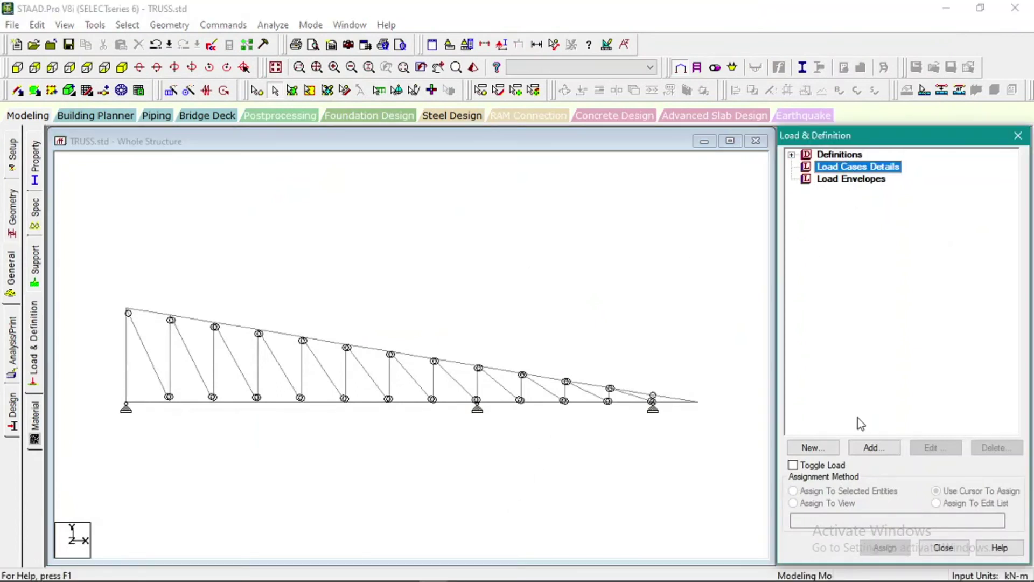
{"action": "left_click", "coordinate": [874, 448]}
{"action": "left_click", "coordinate": [565, 213]}
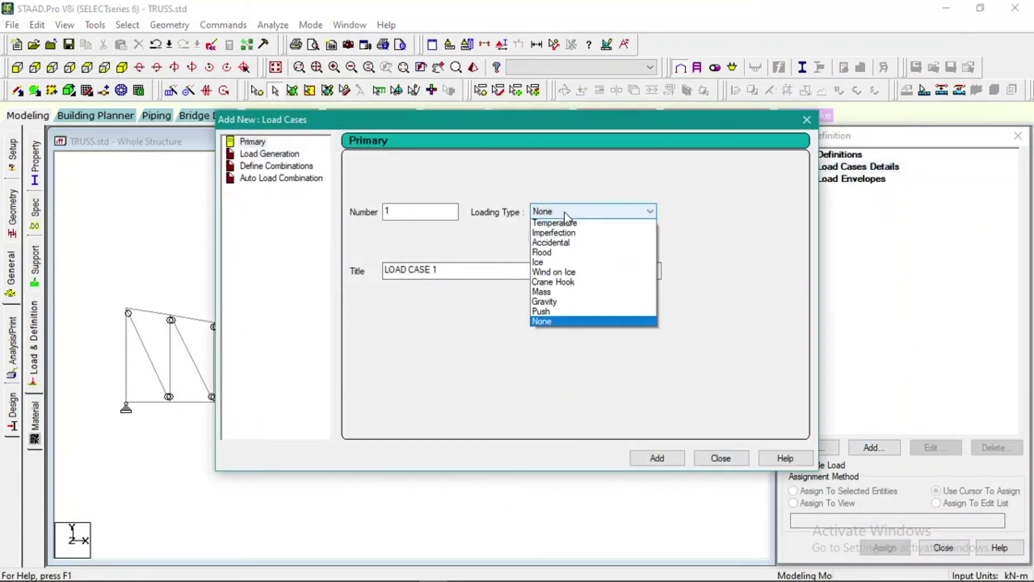
{"action": "left_click", "coordinate": [549, 223]}
{"action": "left_click_drag", "start_coordinate": [452, 273], "coordinate": [376, 275]}
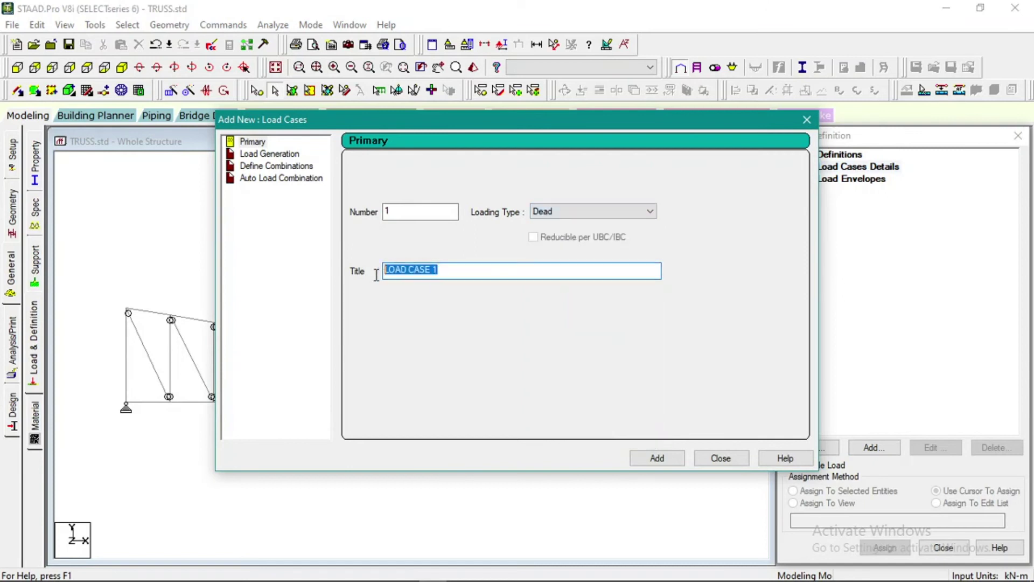
{"action": "type", "text": "DL"}
{"action": "left_click", "coordinate": [657, 456]}
Step: Add primary load case 2 with loading type Live and the title LL
{"action": "left_click", "coordinate": [589, 212]}
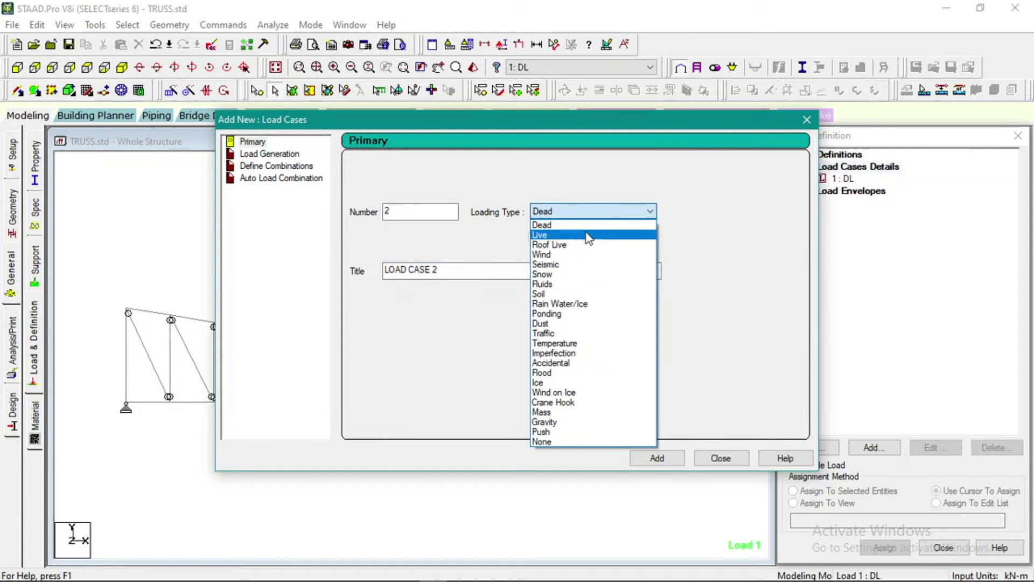
{"action": "left_click", "coordinate": [588, 236]}
{"action": "left_click_drag", "start_coordinate": [474, 269], "coordinate": [284, 268]}
{"action": "type", "text": "LL"}
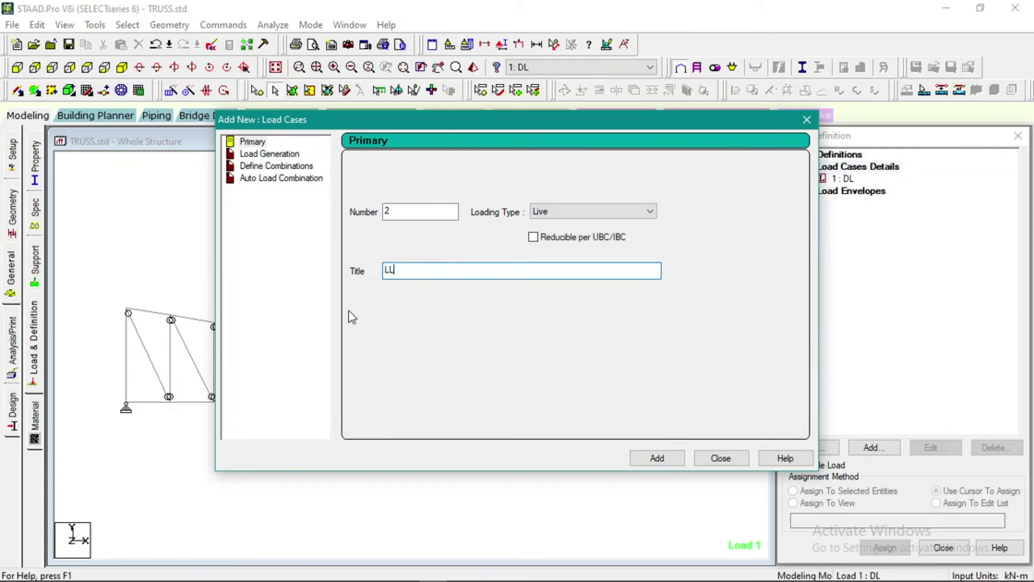
{"action": "left_click", "coordinate": [657, 458]}
Step: Add primary load cases 3 and 4 with loading type Wind, titled WL1 and WL2, and finish adding cases
{"action": "left_click", "coordinate": [582, 213]}
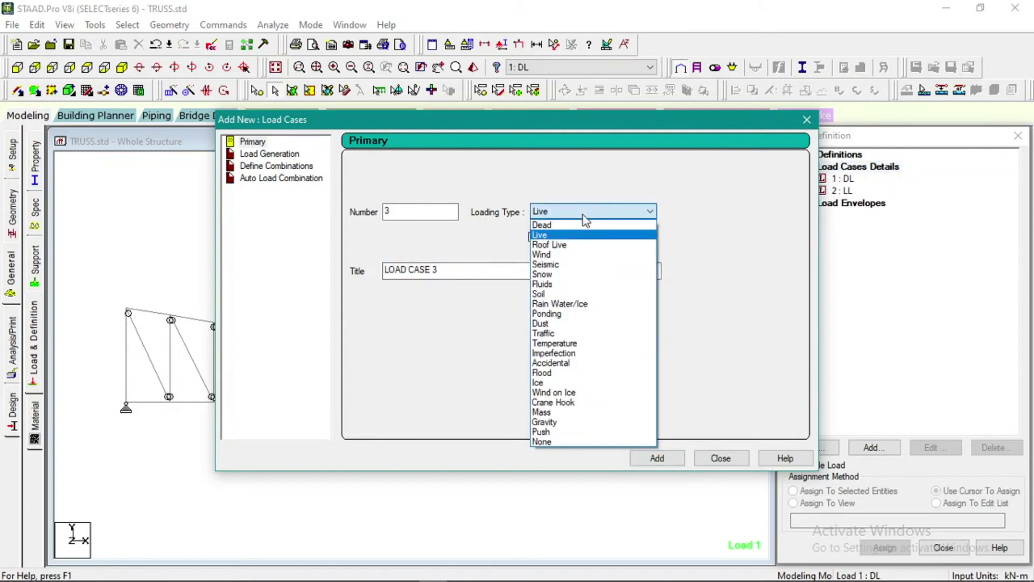
{"action": "left_click", "coordinate": [580, 254]}
{"action": "left_click_drag", "start_coordinate": [503, 270], "coordinate": [361, 274]}
{"action": "type", "text": "WL1"}
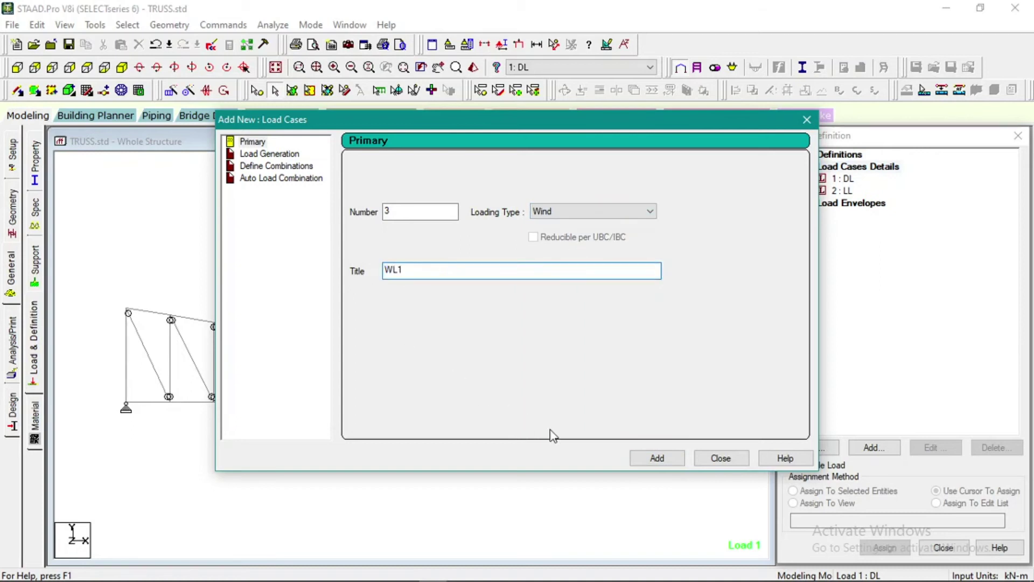
{"action": "left_click", "coordinate": [656, 458]}
{"action": "left_click_drag", "start_coordinate": [485, 270], "coordinate": [317, 272]}
{"action": "type", "text": "WL"}
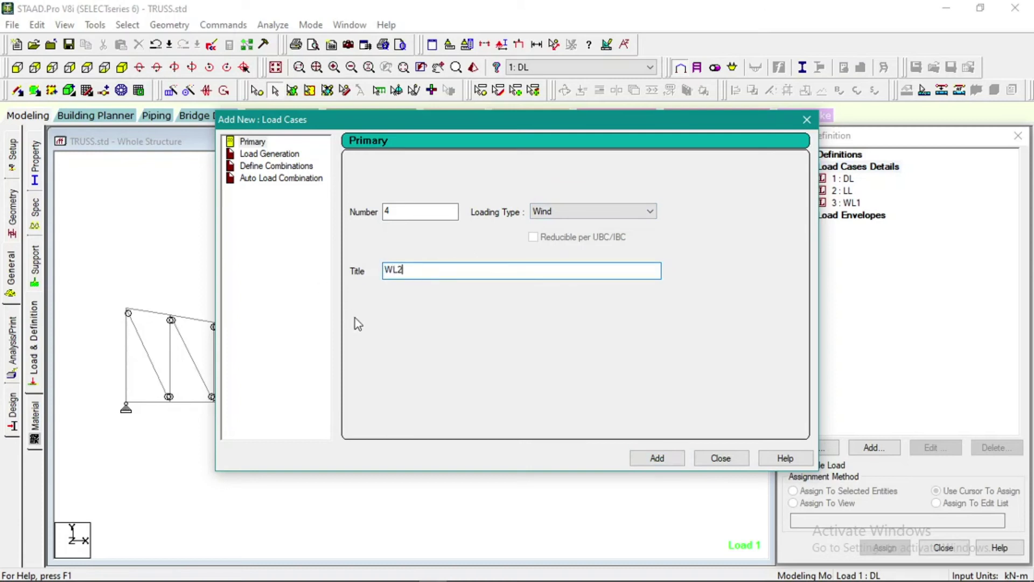
{"action": "left_click", "coordinate": [658, 457]}
{"action": "left_click", "coordinate": [714, 458]}
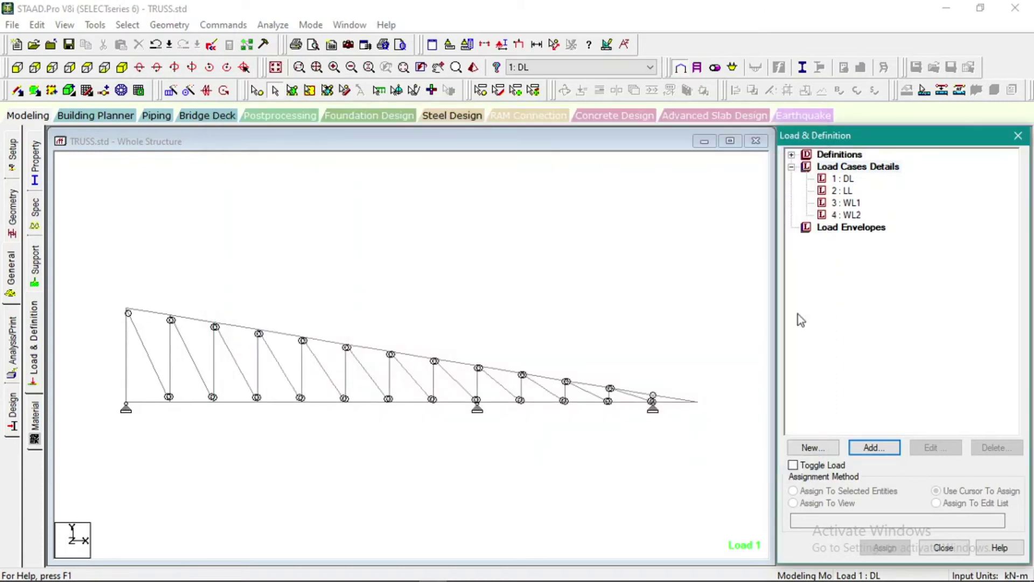
Step: Add a selfweight load in the Y direction with factor -1 to the DL load case
{"action": "left_click", "coordinate": [844, 180]}
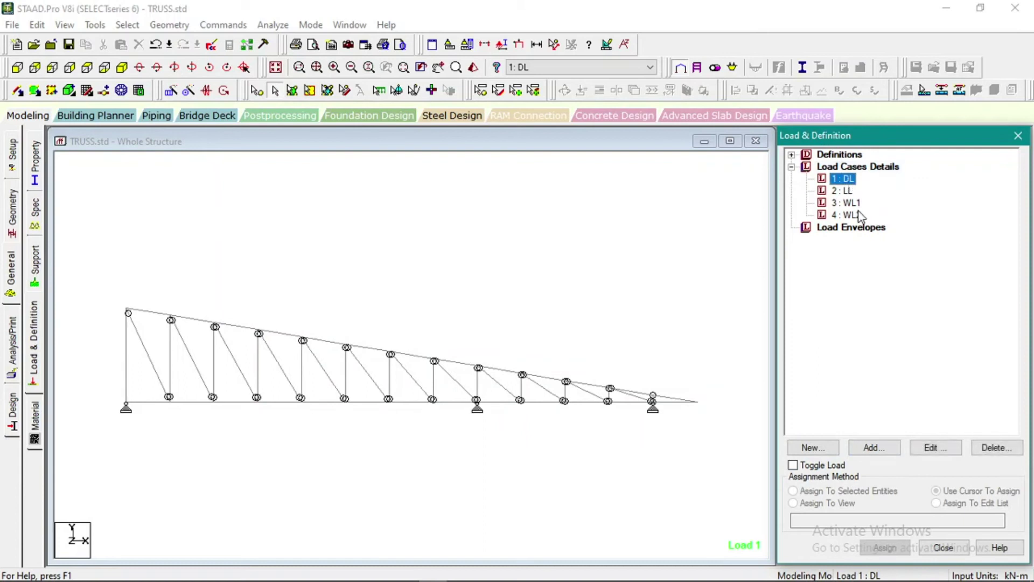
{"action": "left_click", "coordinate": [873, 447]}
{"action": "left_click", "coordinate": [212, 90]}
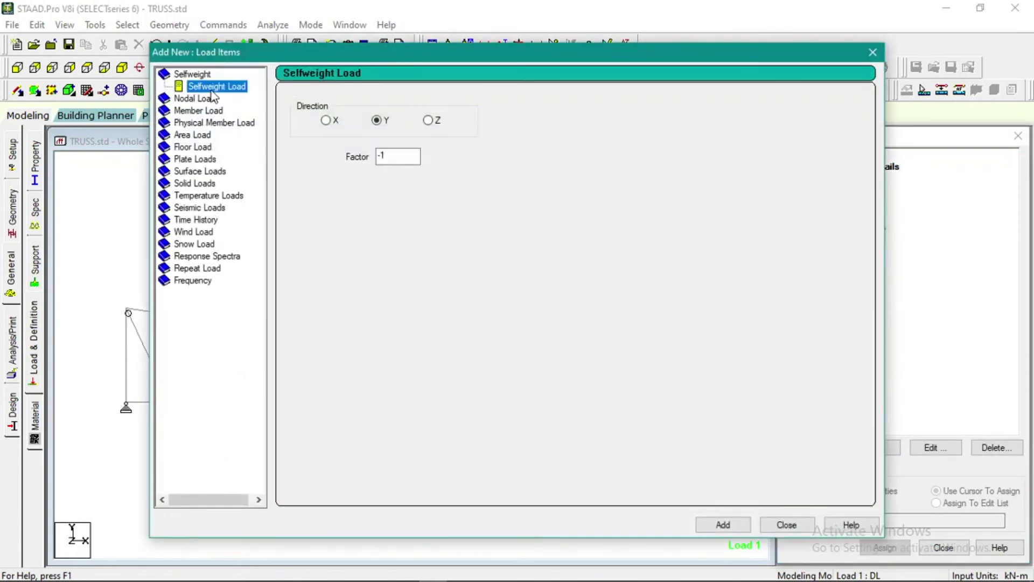
{"action": "left_click_drag", "start_coordinate": [378, 156], "coordinate": [388, 156]}
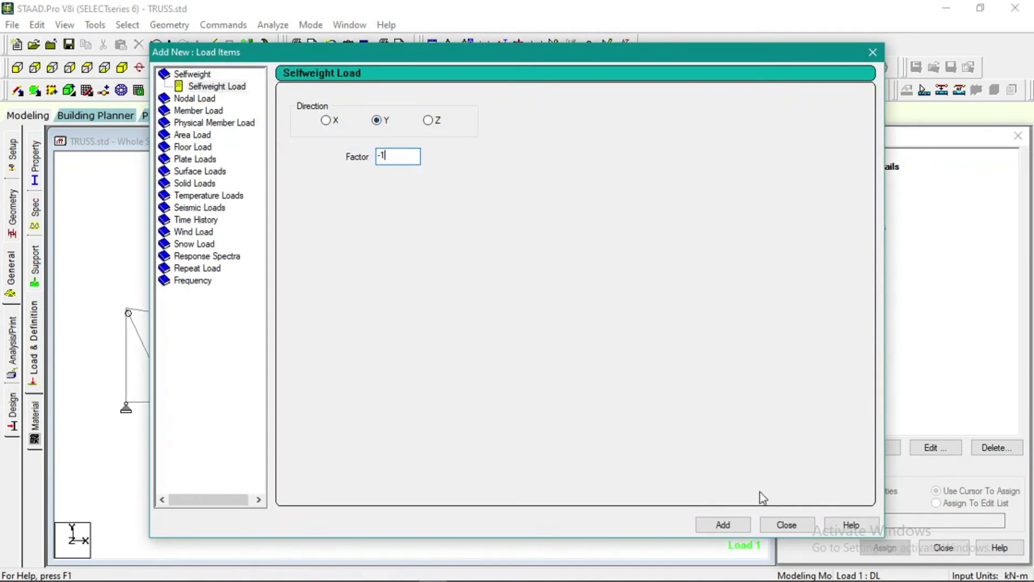
{"action": "left_click", "coordinate": [722, 526]}
{"action": "left_click", "coordinate": [771, 529]}
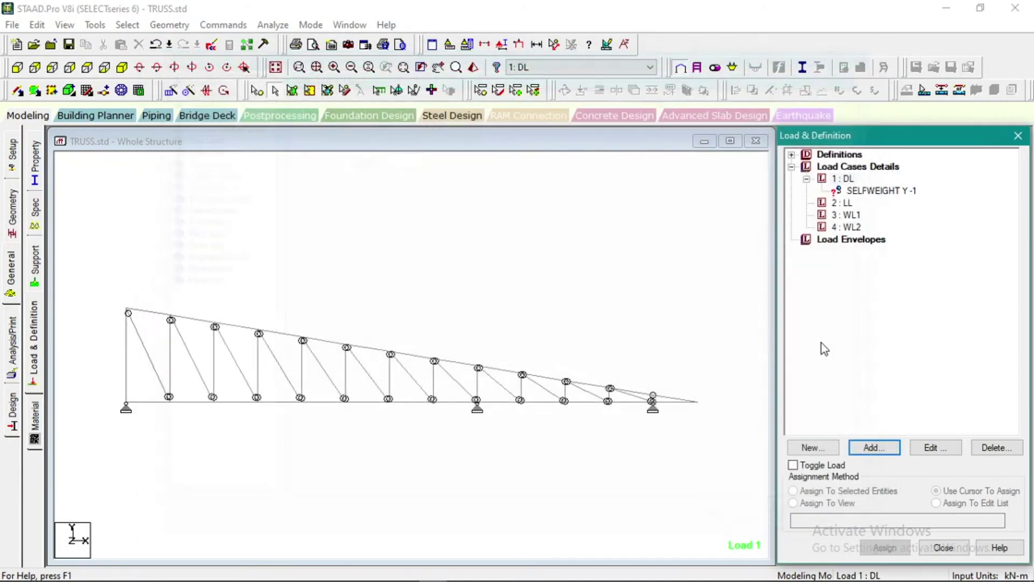
Step: Add a -0.72 kN/m uniform member load in the GY direction to the DL load case, using the Excel load generator's purlin, roof and insulation value
{"action": "left_click", "coordinate": [841, 179]}
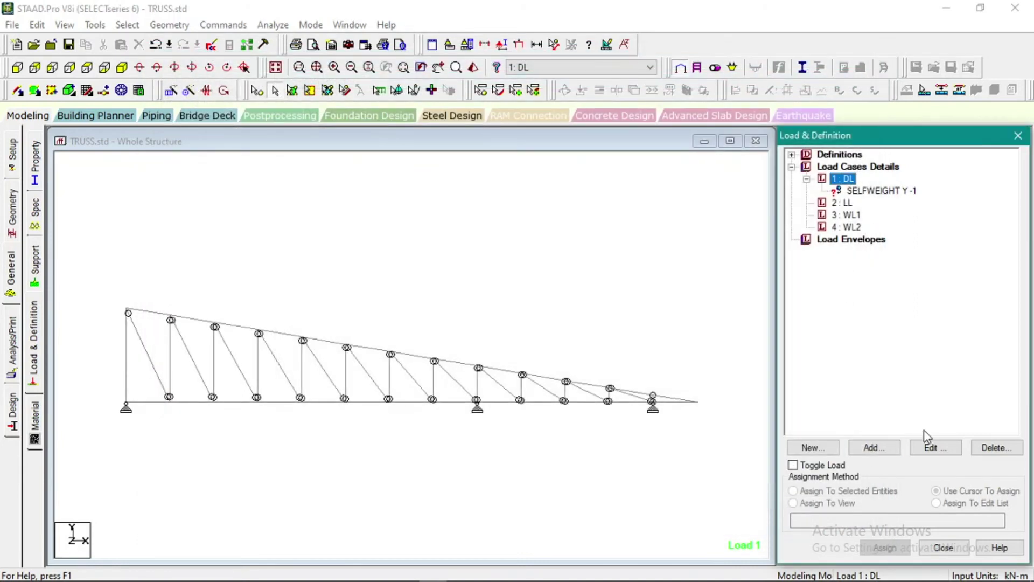
{"action": "left_click", "coordinate": [883, 445]}
{"action": "left_click", "coordinate": [293, 569]}
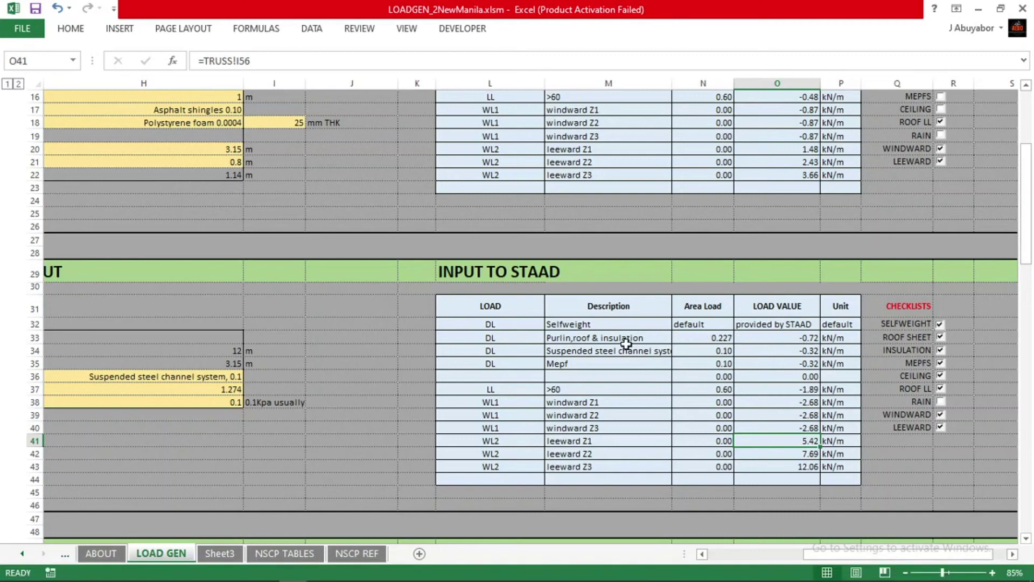
{"action": "left_click_drag", "start_coordinate": [786, 339], "coordinate": [785, 363]}
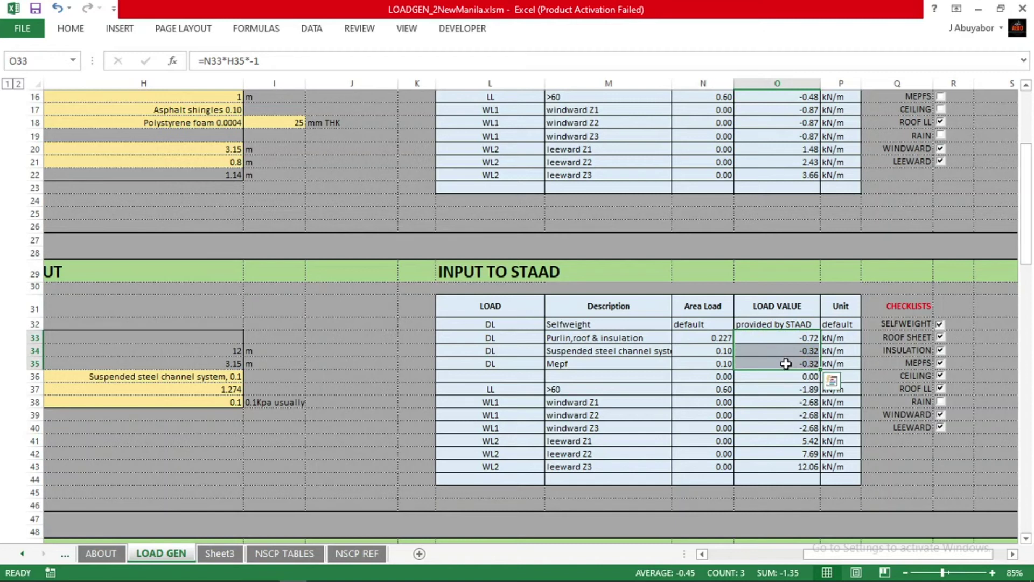
{"action": "left_click", "coordinate": [750, 354]}
{"action": "left_click_drag", "start_coordinate": [750, 354], "coordinate": [750, 361]}
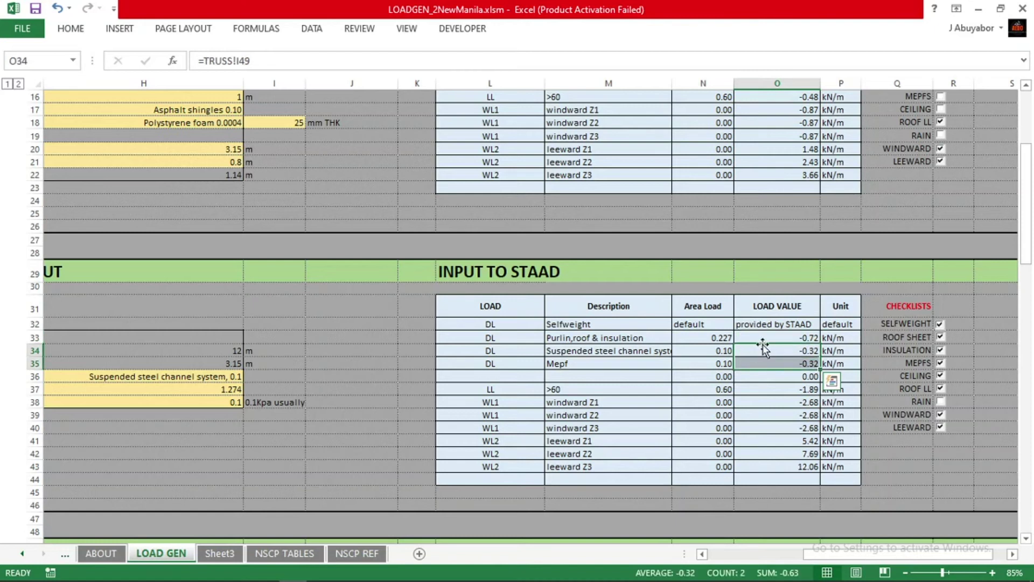
{"action": "left_click", "coordinate": [762, 337]}
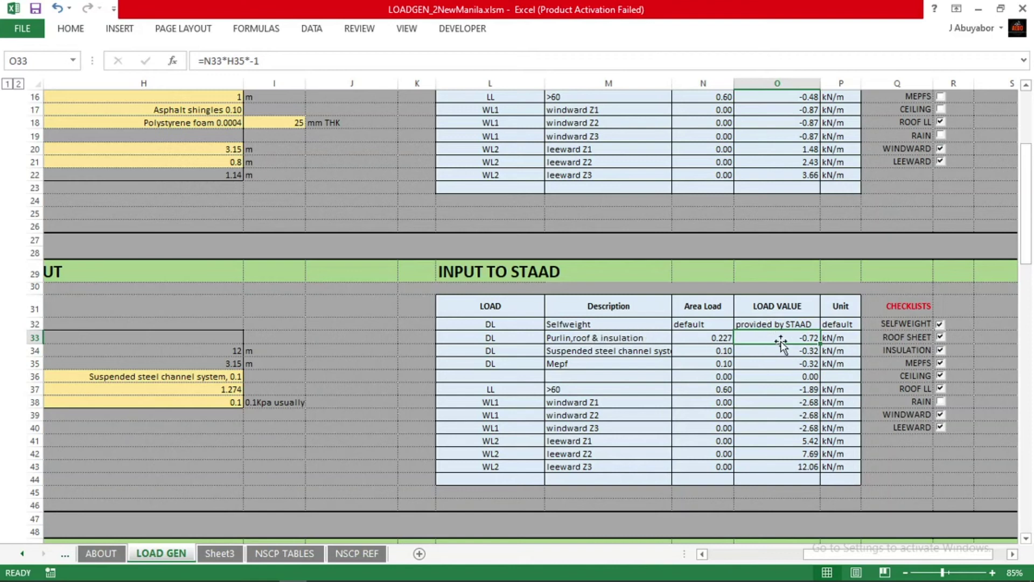
{"action": "mouse_move", "coordinate": [471, 570]}
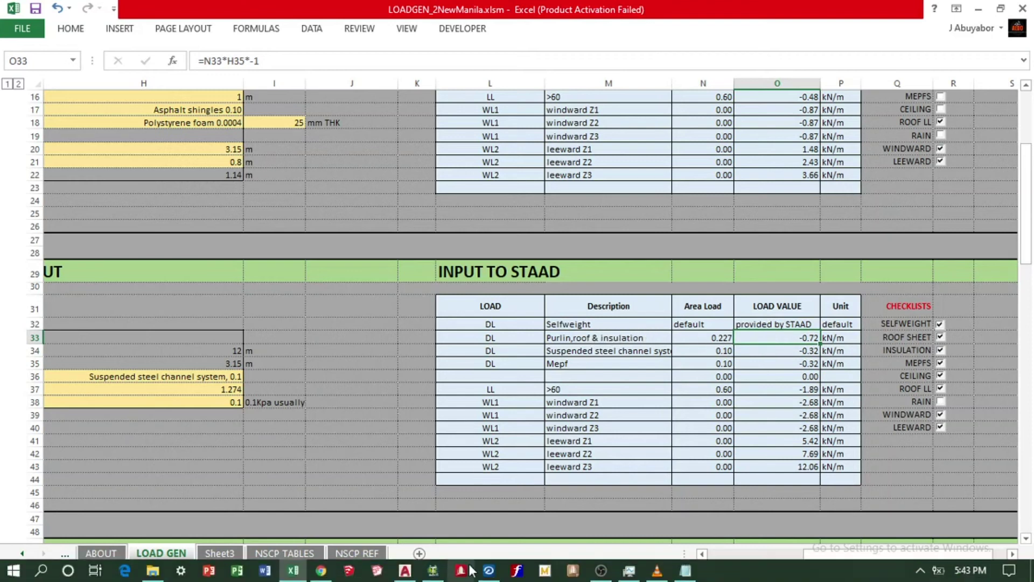
{"action": "left_click", "coordinate": [433, 570]}
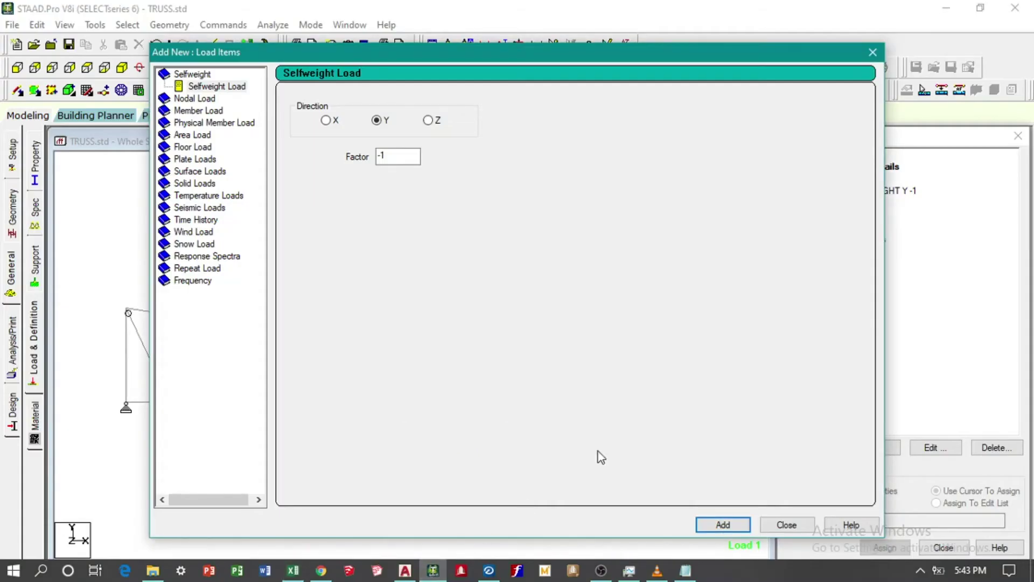
{"action": "double_click", "coordinate": [207, 110]}
{"action": "left_click", "coordinate": [415, 138]}
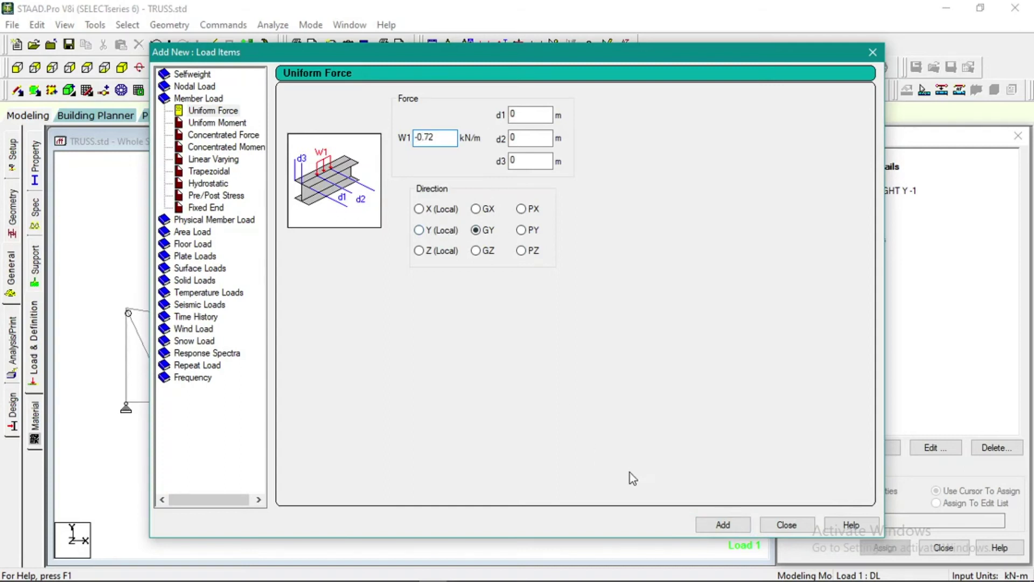
{"action": "left_click", "coordinate": [723, 524]}
{"action": "left_click", "coordinate": [787, 524]}
Step: Add a -0.64 kN/m uniform GY member load to the DL load case, combining the Excel suspended steel channel system and Mepf values
{"action": "left_click", "coordinate": [850, 180]}
{"action": "left_click", "coordinate": [874, 447]}
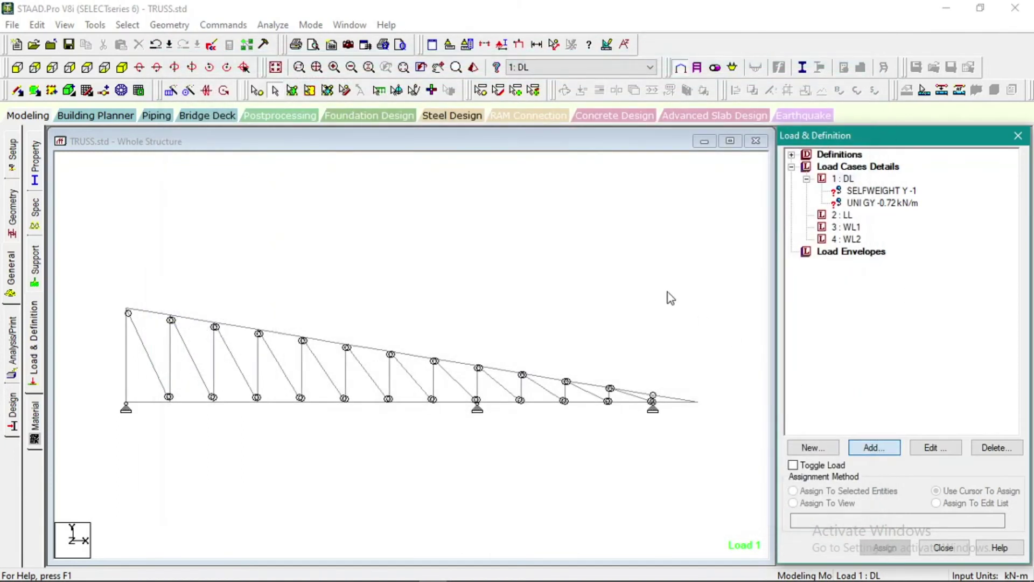
{"action": "left_click", "coordinate": [293, 570]}
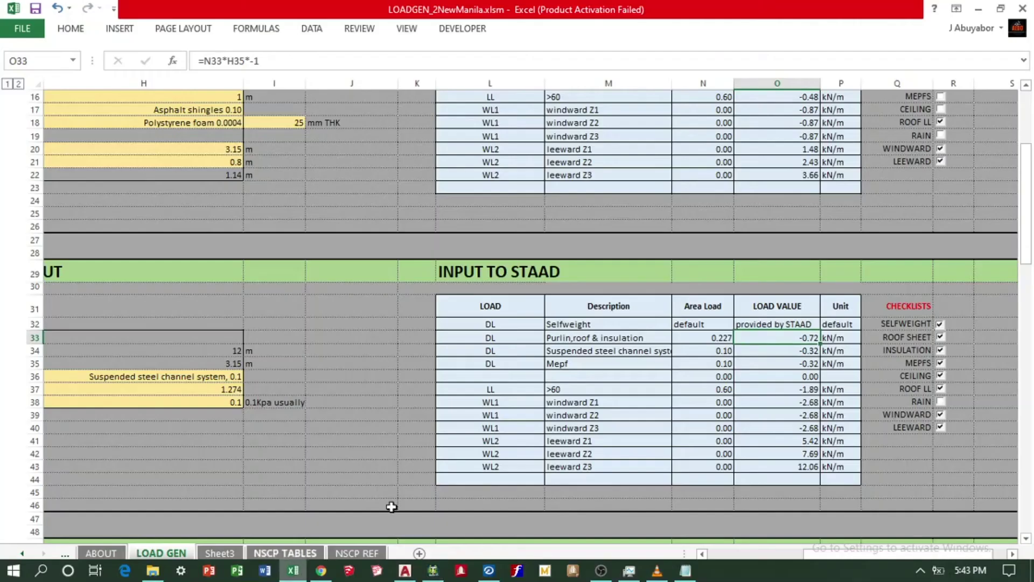
{"action": "left_click_drag", "start_coordinate": [786, 350], "coordinate": [786, 363]}
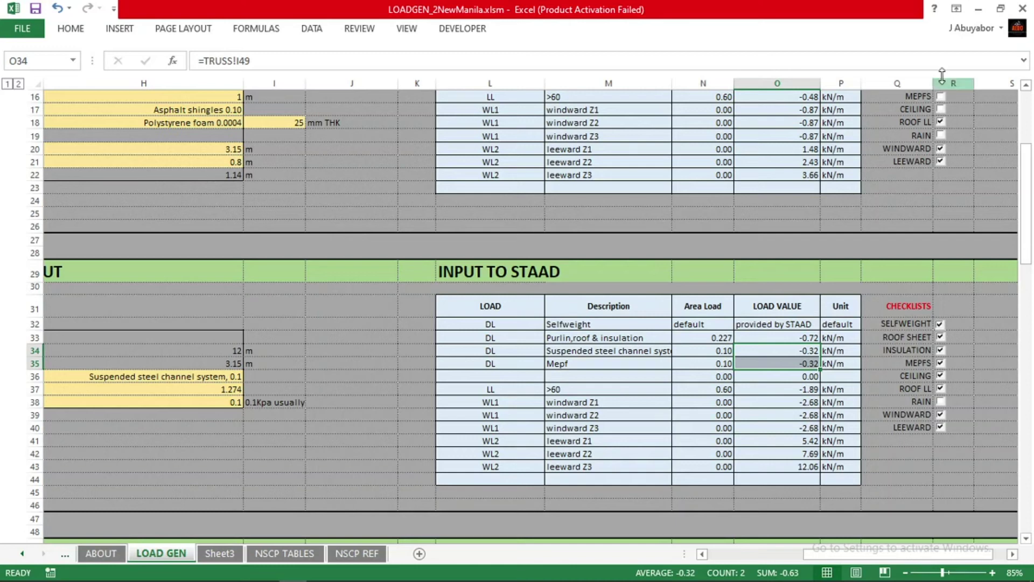
{"action": "left_click", "coordinate": [977, 12]}
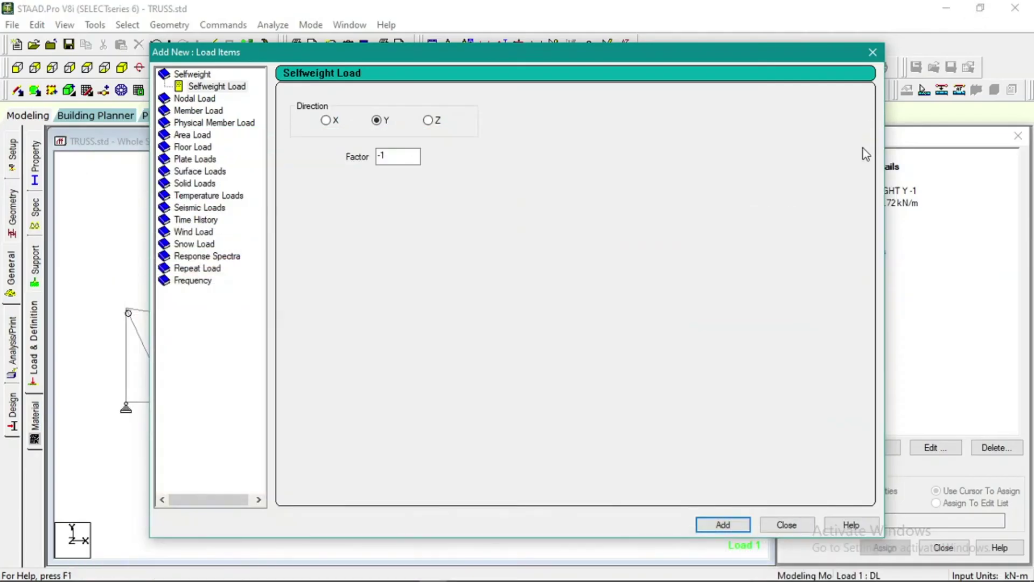
{"action": "left_click", "coordinate": [209, 115]}
{"action": "double_click", "coordinate": [417, 138]}
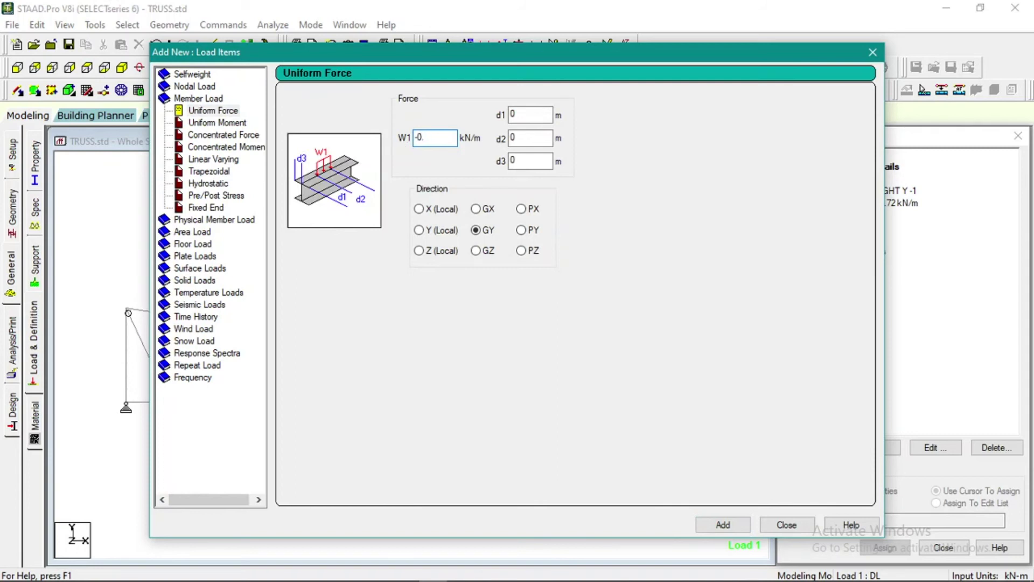
{"action": "left_click", "coordinate": [716, 523]}
{"action": "left_click", "coordinate": [785, 524]}
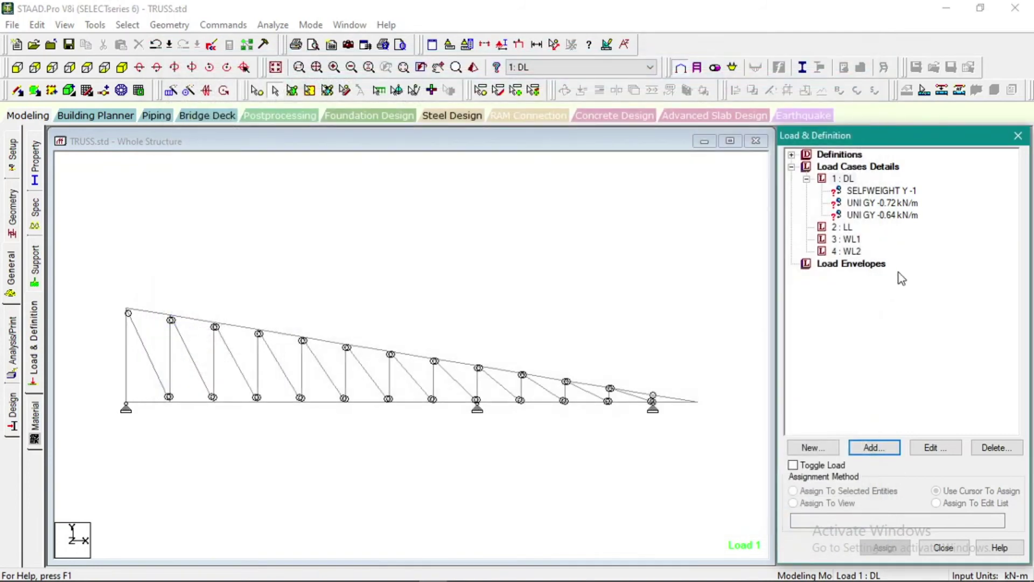
Step: Add a uniform member load of -1.89 kN/m in the GY direction to the LL load case, taken from the Excel LL row
{"action": "left_click", "coordinate": [841, 226]}
{"action": "left_click", "coordinate": [886, 451]}
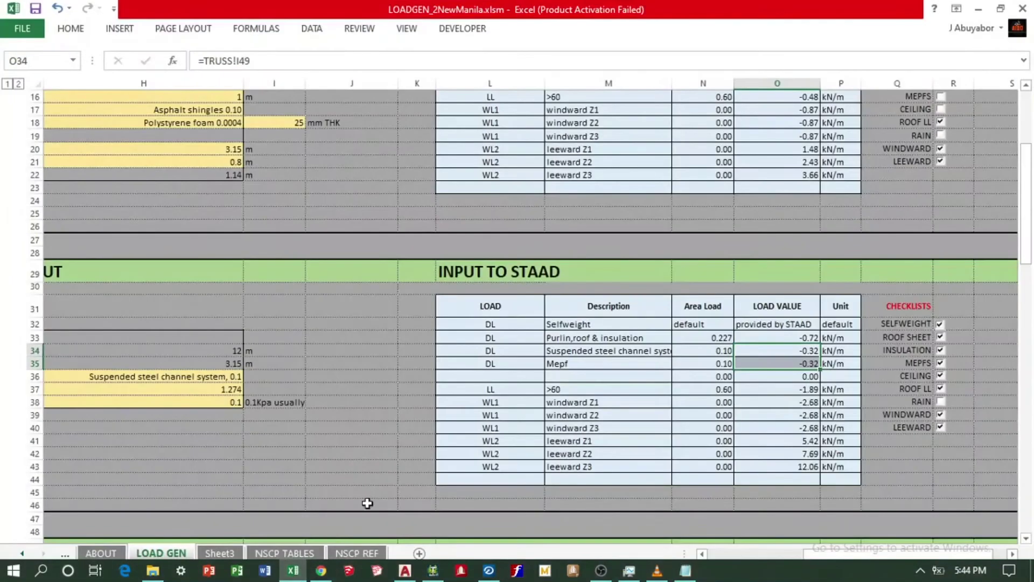
{"action": "left_click", "coordinate": [757, 396]}
{"action": "left_click", "coordinate": [785, 388]}
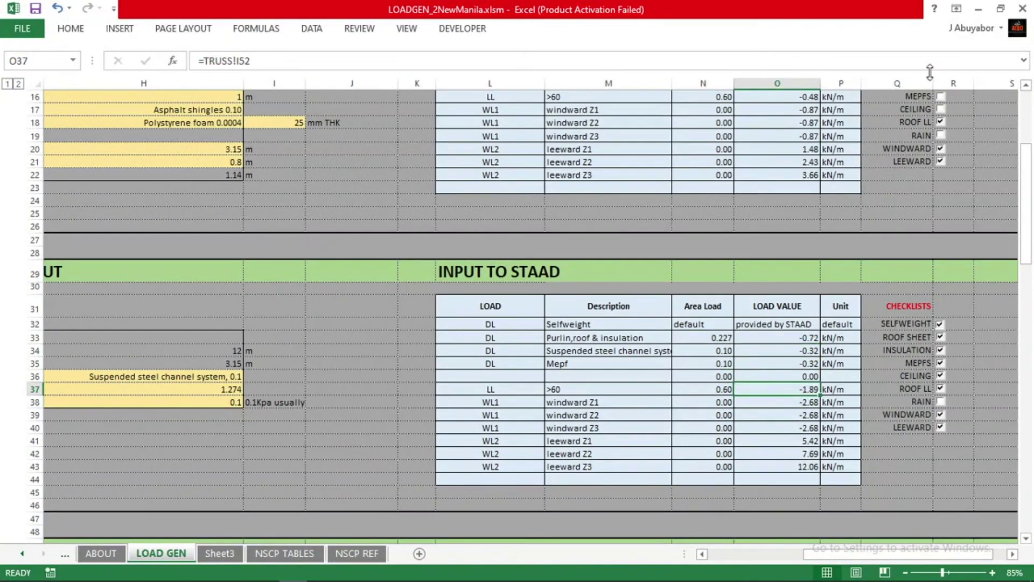
{"action": "left_click", "coordinate": [978, 11]}
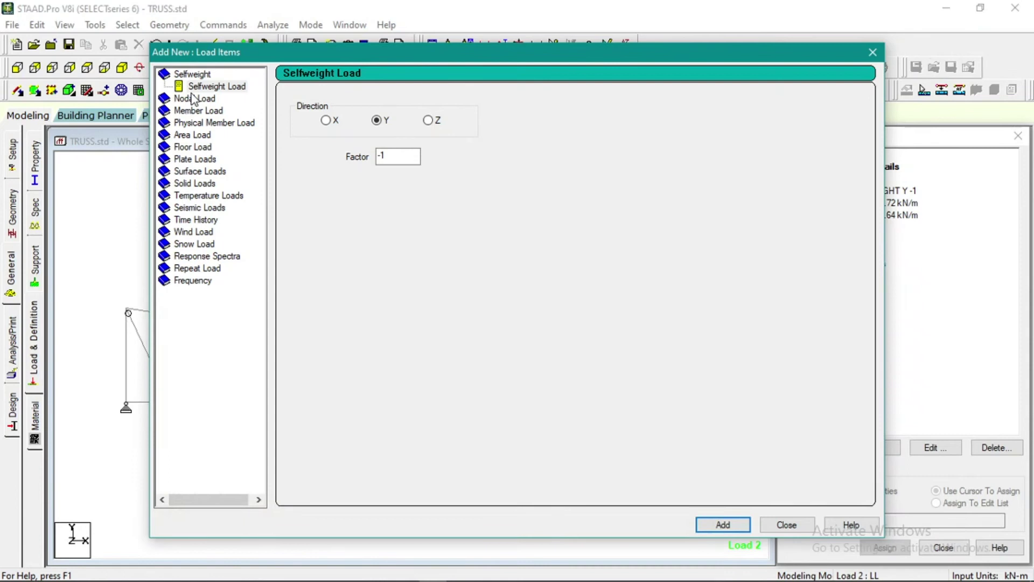
{"action": "left_click", "coordinate": [194, 111]}
{"action": "double_click", "coordinate": [419, 139]}
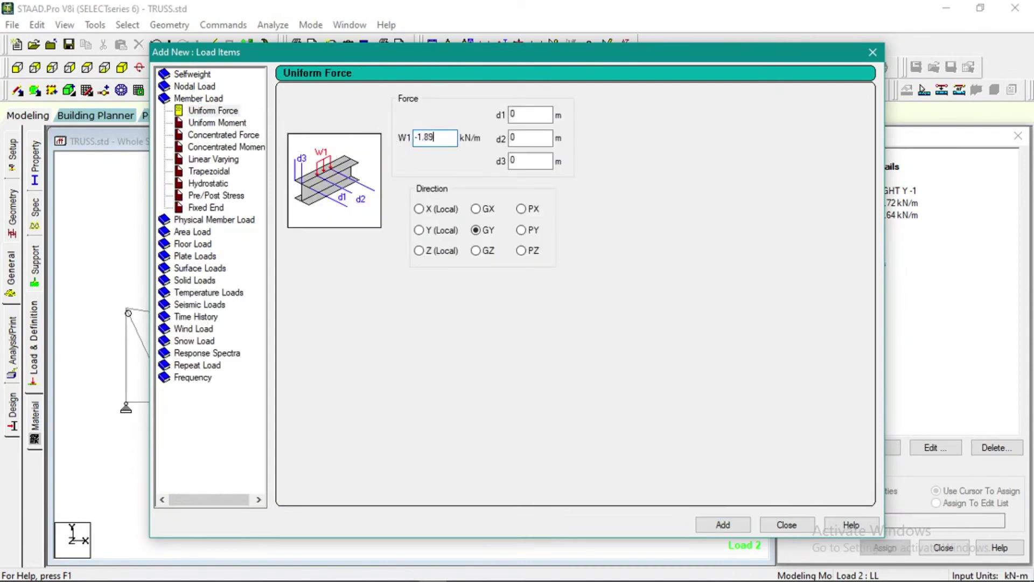
{"action": "type", "text": "-1.89"}
{"action": "left_click", "coordinate": [723, 525]}
{"action": "left_click", "coordinate": [786, 524]}
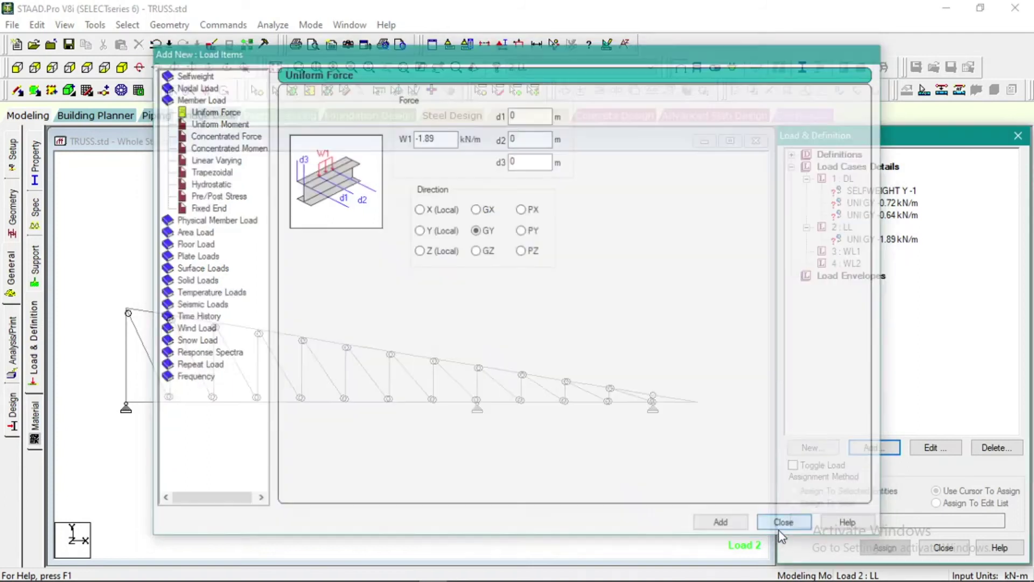
Step: Add a uniform member load of -2.68 kN/m in the GY direction to the WL1 load case, using the Excel windward value
{"action": "left_click", "coordinate": [850, 252]}
{"action": "left_click", "coordinate": [874, 447]}
{"action": "left_click", "coordinate": [294, 571]}
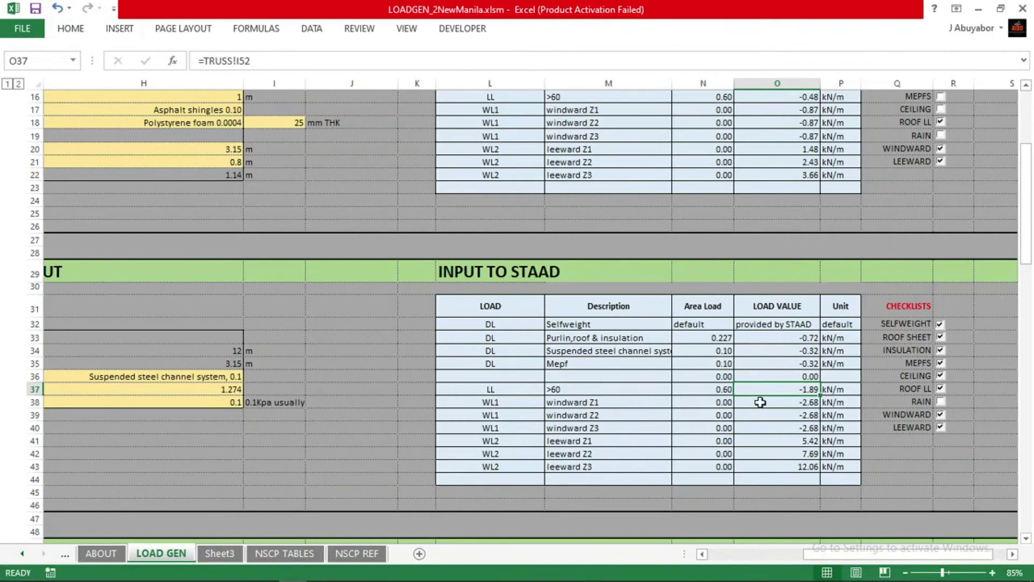
{"action": "left_click", "coordinate": [973, 10]}
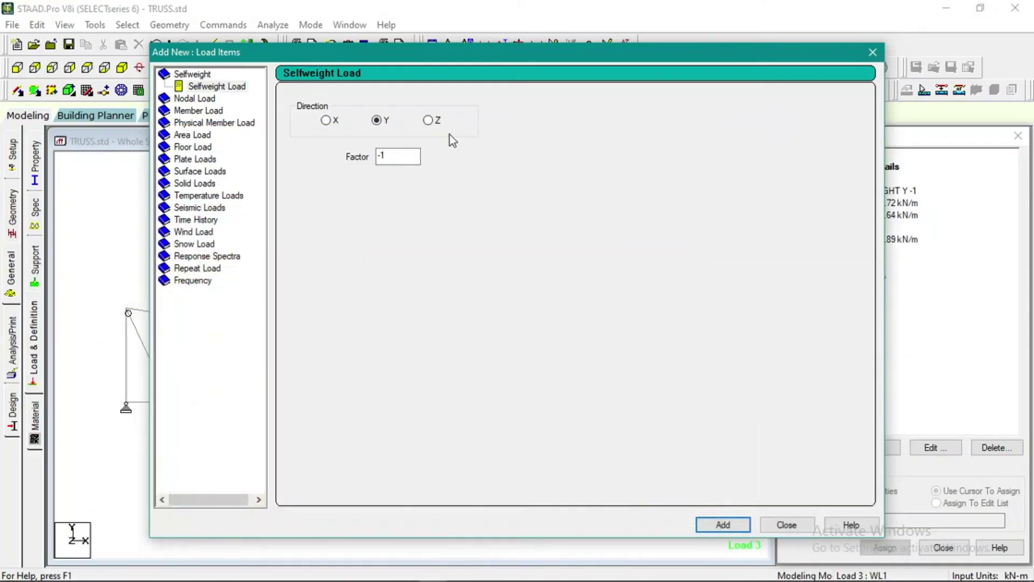
{"action": "left_click", "coordinate": [197, 110]}
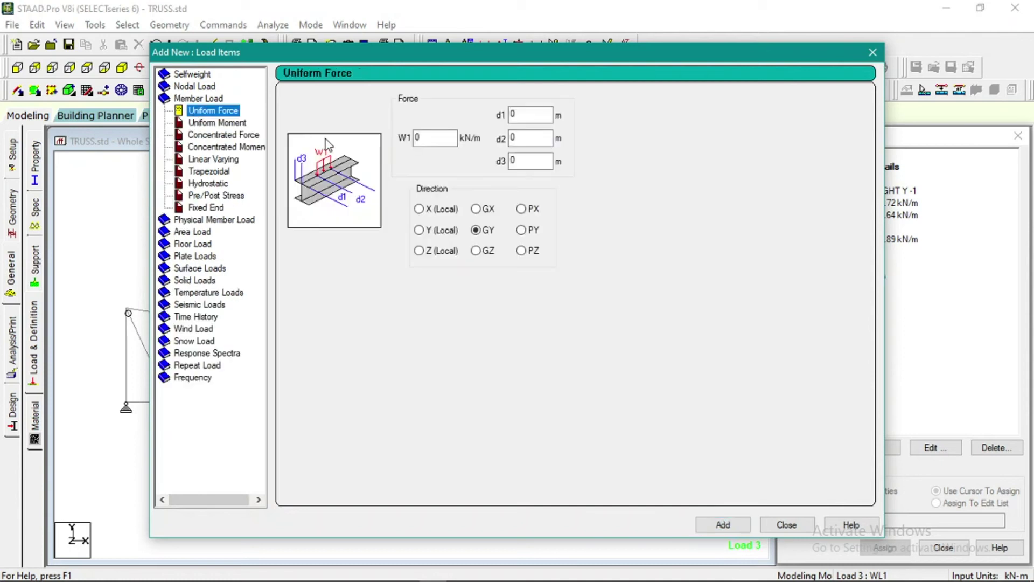
{"action": "double_click", "coordinate": [418, 137]}
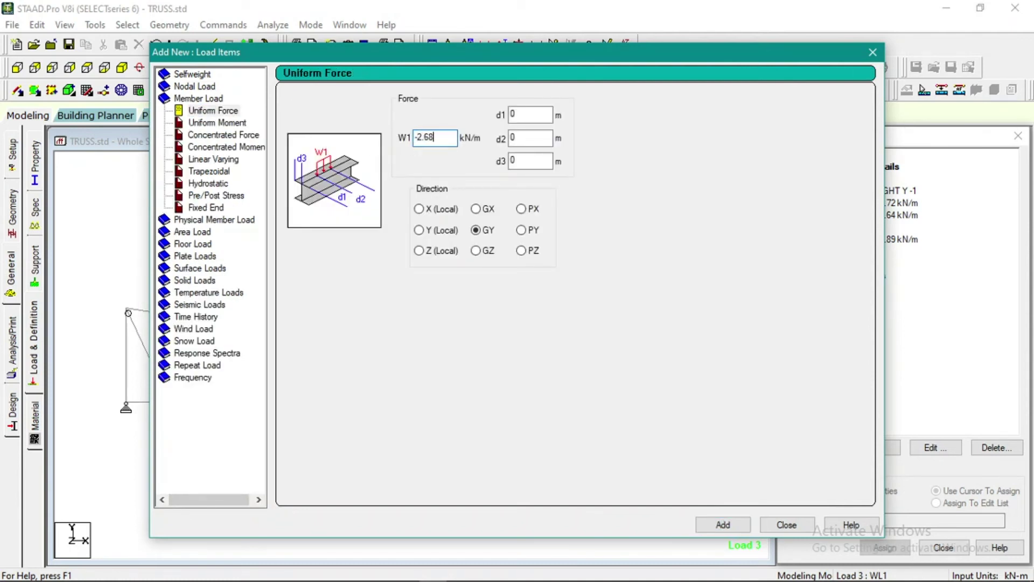
{"action": "left_click", "coordinate": [724, 525]}
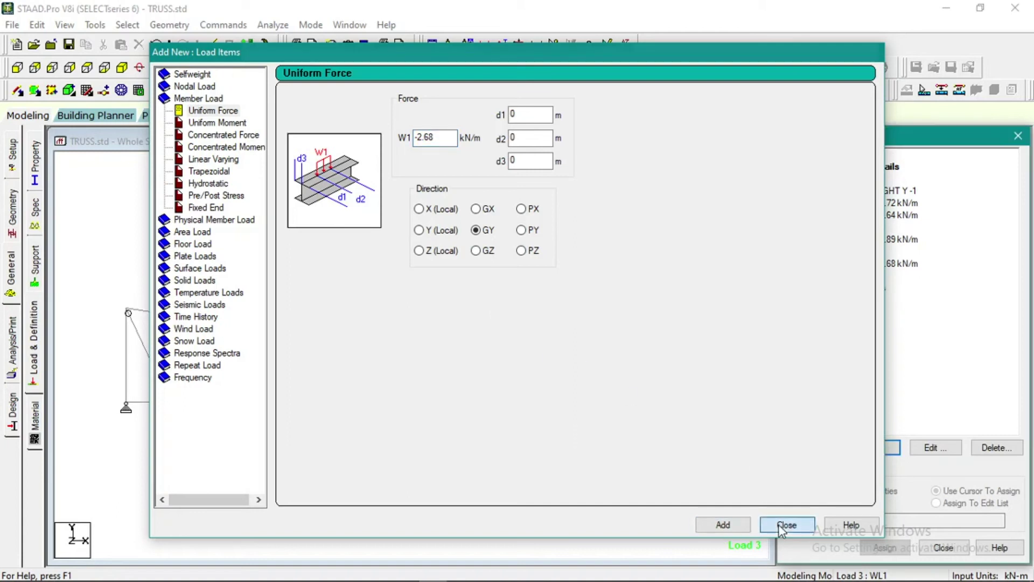
{"action": "left_click", "coordinate": [778, 524]}
Step: Add a uniform member load of 5.42 kN/m in the GY direction to the WL2 load case, using the Excel leeward Z1 value
{"action": "left_click", "coordinate": [850, 276]}
{"action": "left_click", "coordinate": [870, 447]}
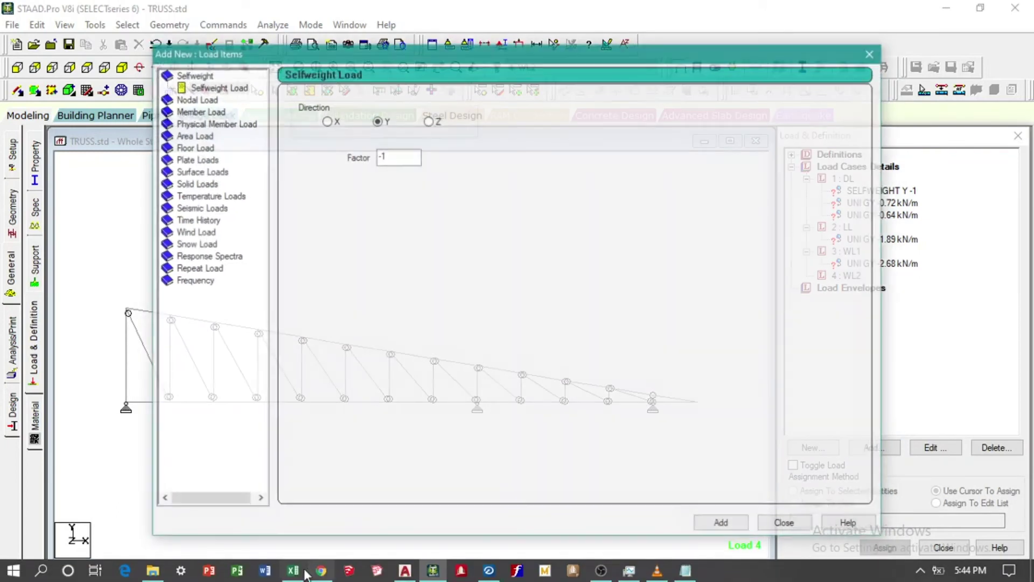
{"action": "left_click", "coordinate": [303, 571]}
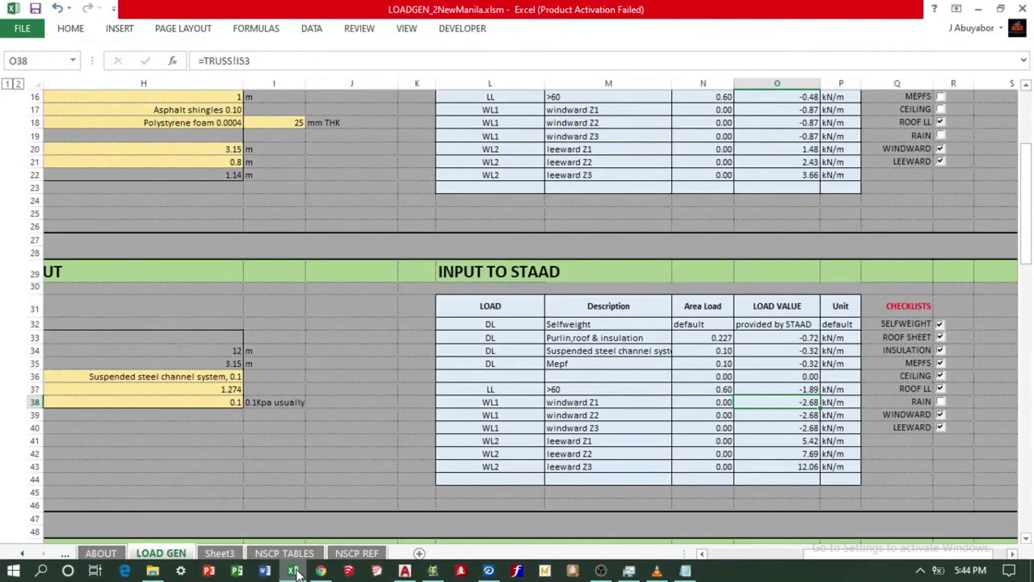
{"action": "left_click", "coordinate": [787, 429]}
{"action": "left_click", "coordinate": [786, 441]}
{"action": "left_click", "coordinate": [787, 453]}
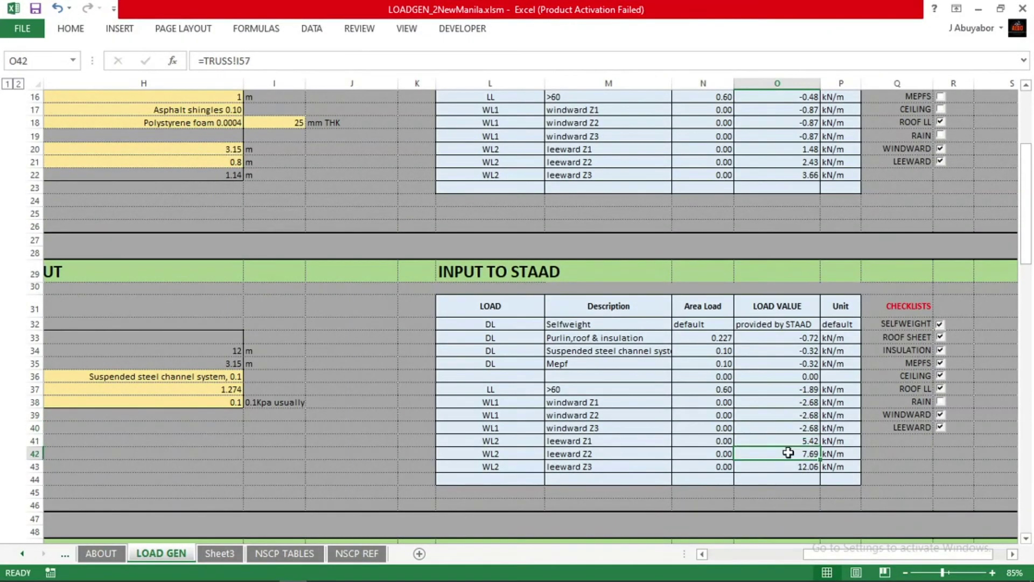
{"action": "left_click", "coordinate": [978, 9]}
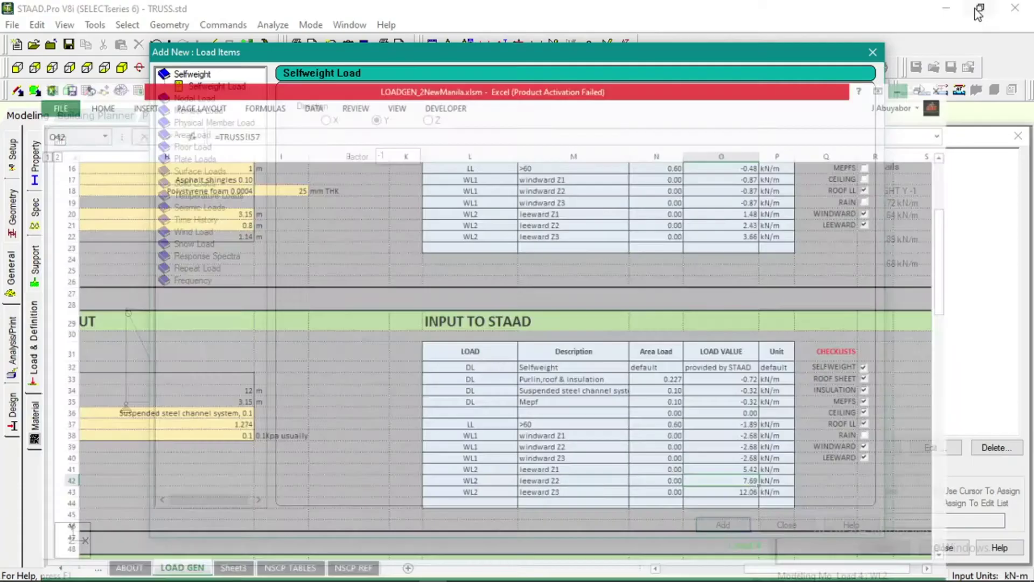
{"action": "left_click", "coordinate": [215, 111]}
{"action": "double_click", "coordinate": [414, 138]}
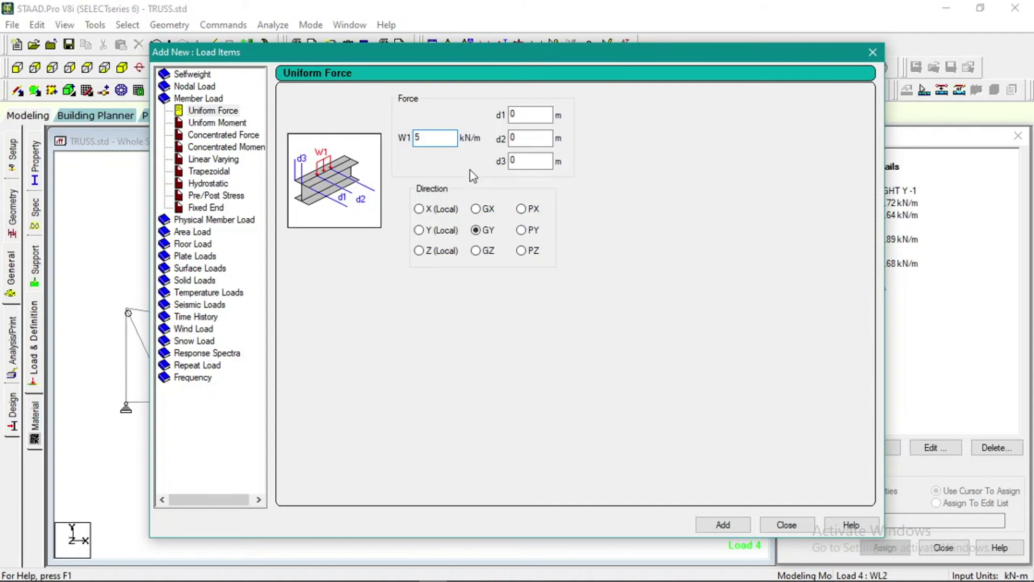
{"action": "left_click", "coordinate": [723, 524]}
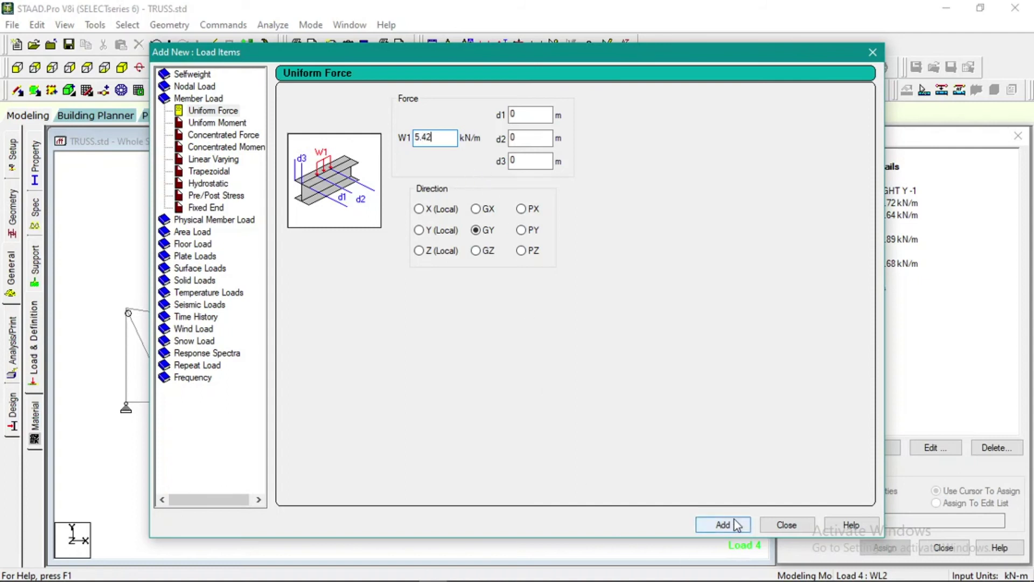
Step: Add a second uniform GY member load of 7.69 kN/m to the WL2 load case and finish adding load items
{"action": "left_click_drag", "start_coordinate": [431, 138], "coordinate": [425, 139]}
{"action": "double_click", "coordinate": [425, 139]}
{"action": "type", "text": "7.69"}
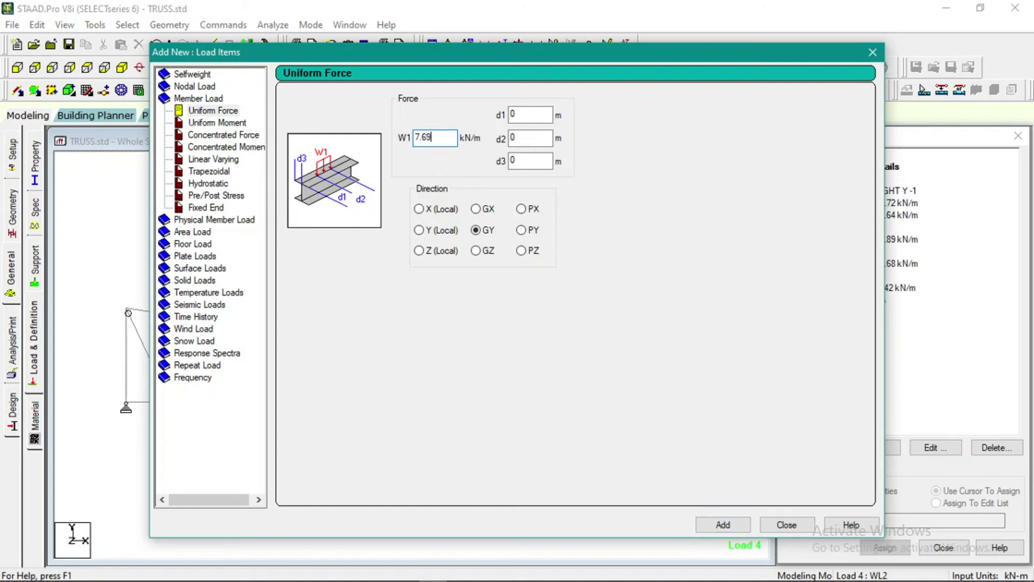
{"action": "left_click", "coordinate": [723, 525]}
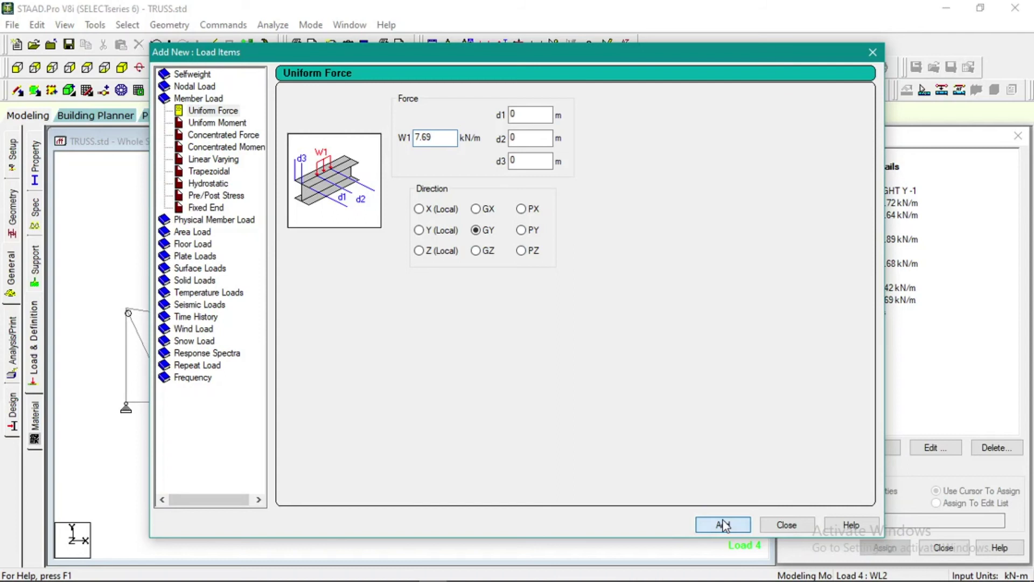
{"action": "left_click", "coordinate": [781, 525]}
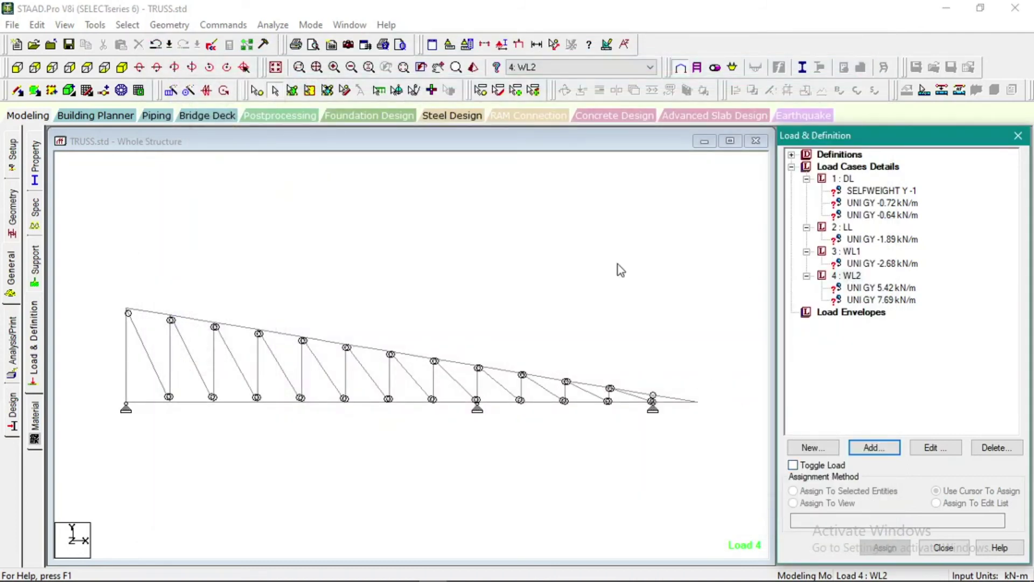
Step: Switch to the Excel load generator and place its restored window beside the STAAD load list to compare the INPUT TO STAAD table
{"action": "left_click", "coordinate": [306, 572]}
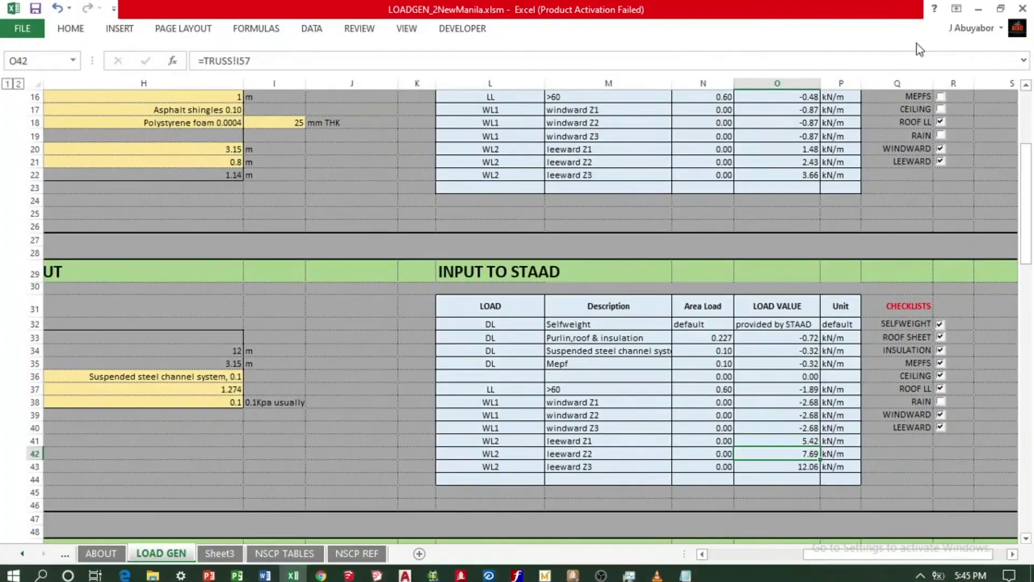
{"action": "left_click_drag", "start_coordinate": [861, 12], "coordinate": [498, 128]}
{"action": "left_click", "coordinate": [503, 296]}
{"action": "scroll", "coordinate": [505, 298], "scroll_direction": "down", "scroll_amount": 4}
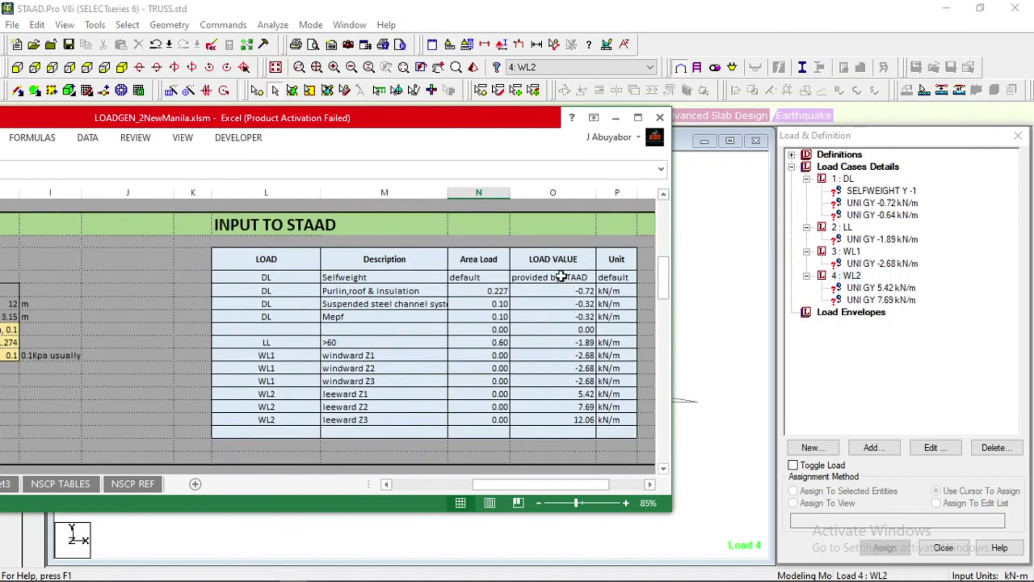
Step: Check the dead, live, windward and leeward load values in the INPUT TO STAAD table against the STAAD load list, then return to STAAD.Pro
{"action": "left_click_drag", "start_coordinate": [565, 300], "coordinate": [569, 321]}
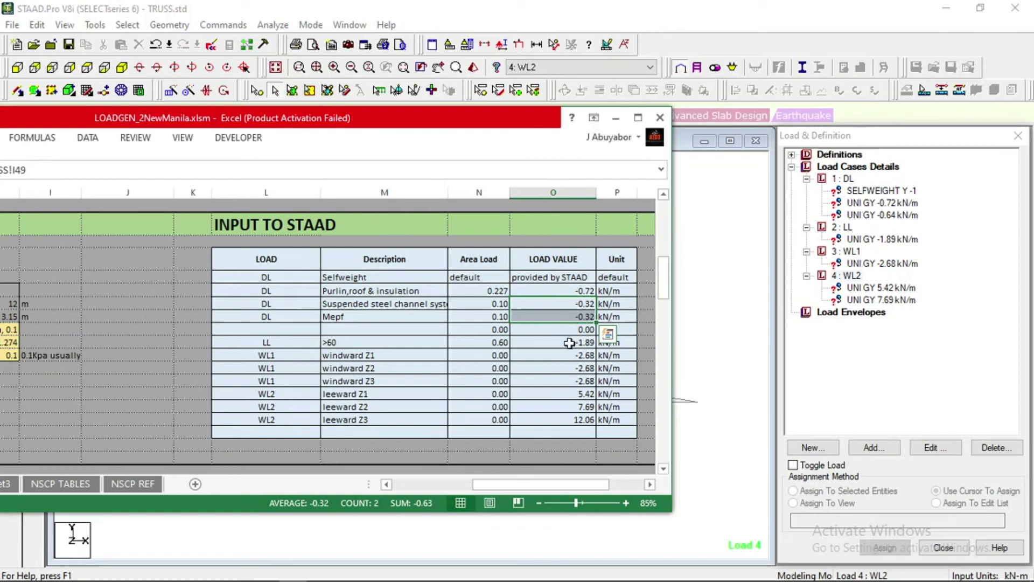
{"action": "left_click", "coordinate": [569, 342]}
{"action": "left_click", "coordinate": [552, 369]}
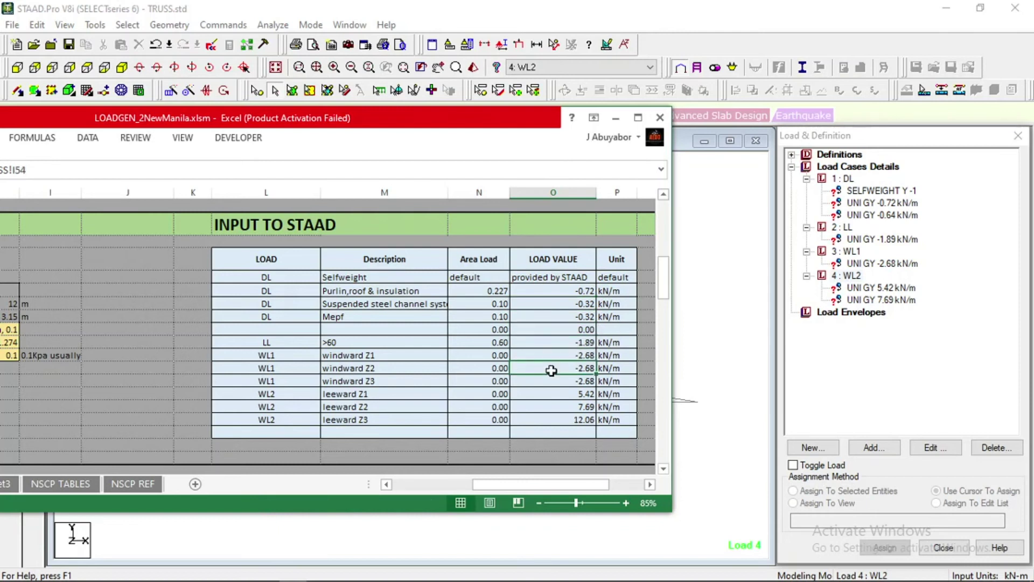
{"action": "left_click", "coordinate": [557, 393]}
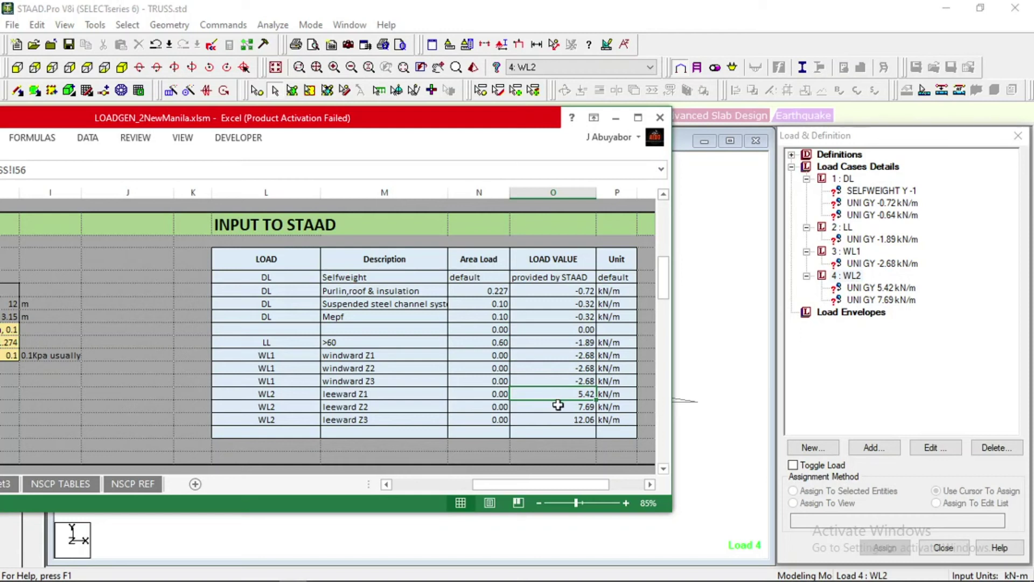
{"action": "left_click", "coordinate": [558, 405]}
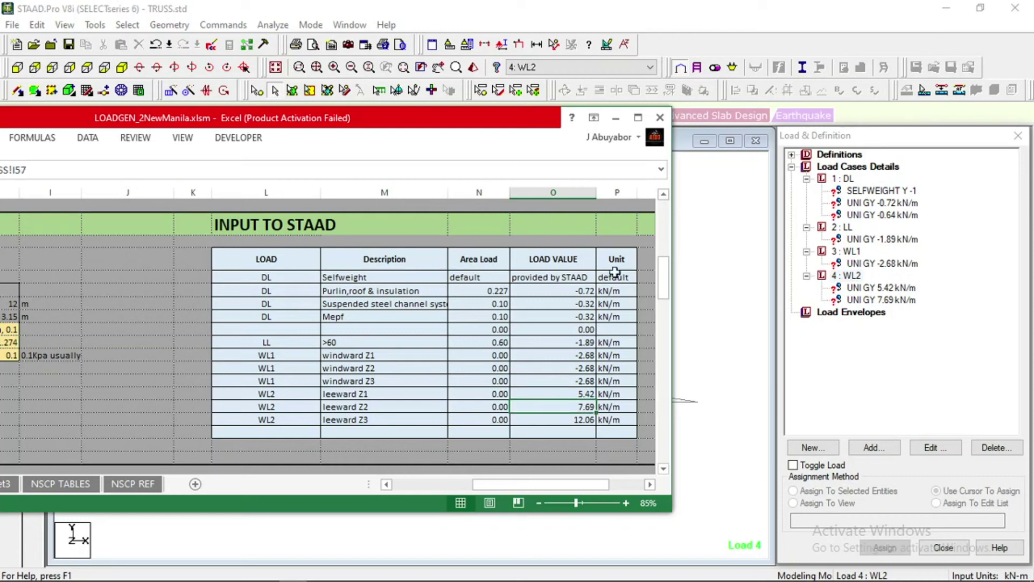
{"action": "left_click", "coordinate": [638, 118]}
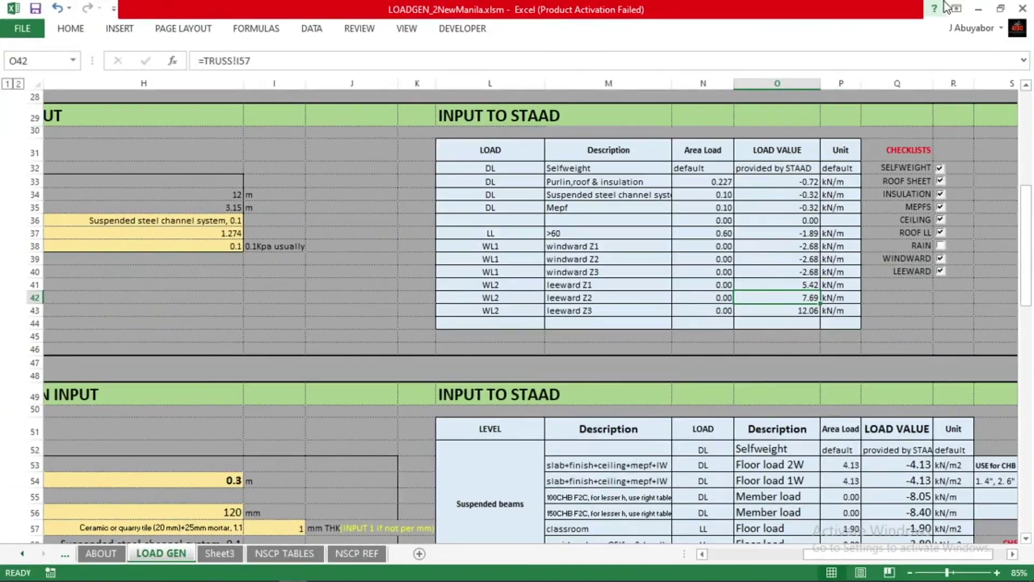
{"action": "left_click", "coordinate": [970, 8]}
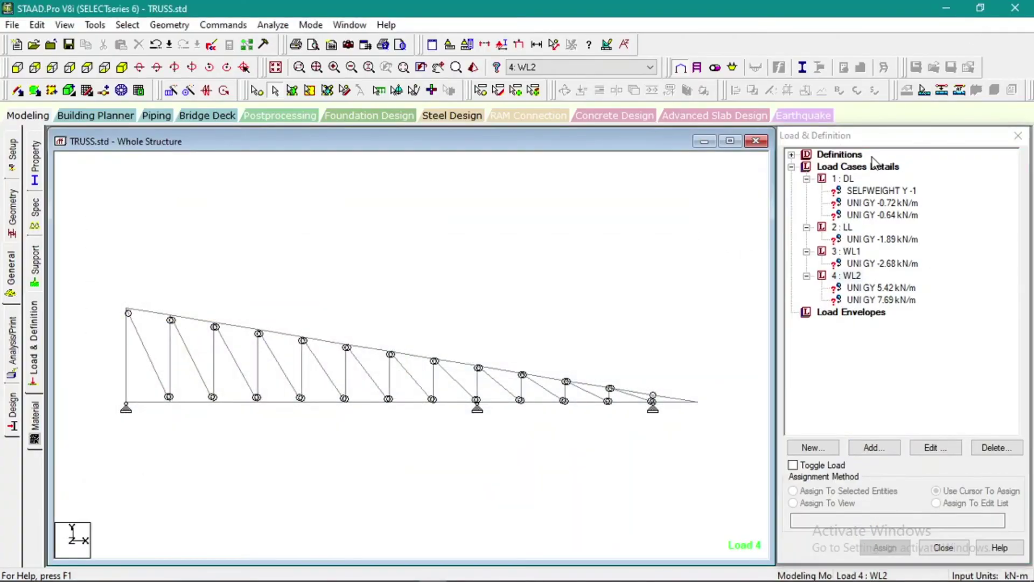
Step: Generate automatic load combinations with code NSCP2015 and category ULTIMATE, and add them to the load cases
{"action": "left_click", "coordinate": [874, 448]}
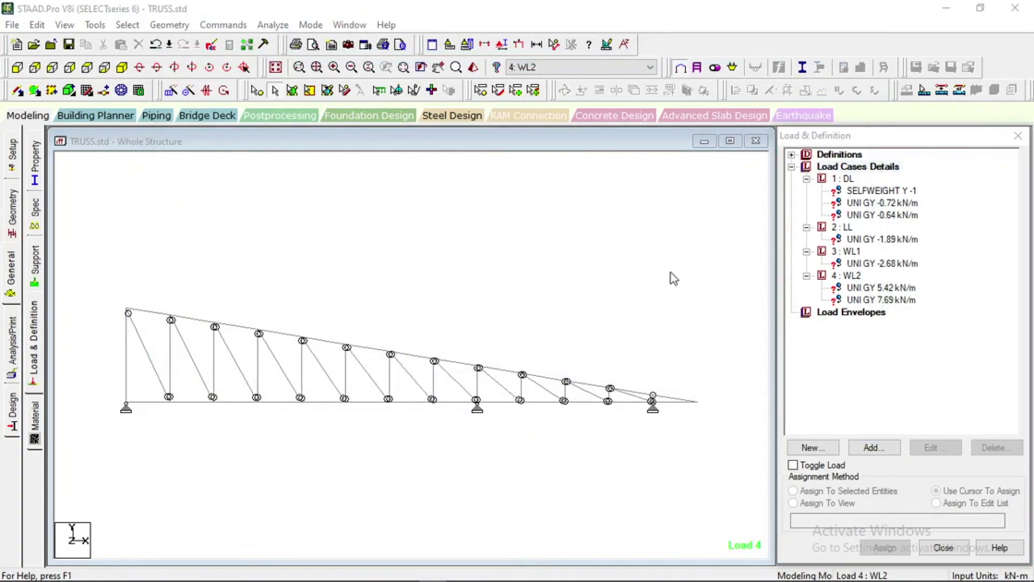
{"action": "left_click", "coordinate": [280, 178]}
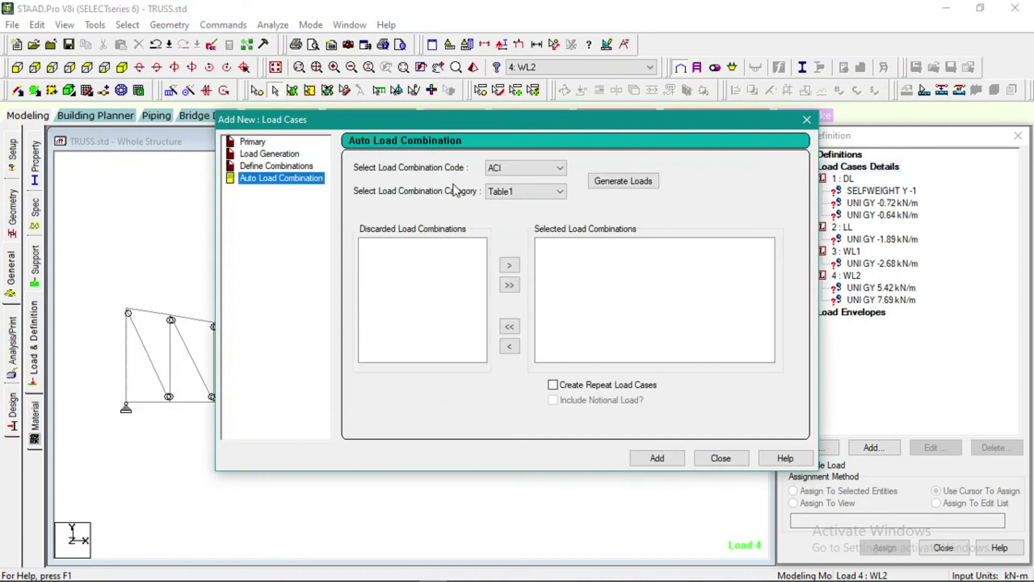
{"action": "left_click", "coordinate": [521, 175]}
{"action": "left_click", "coordinate": [534, 274]}
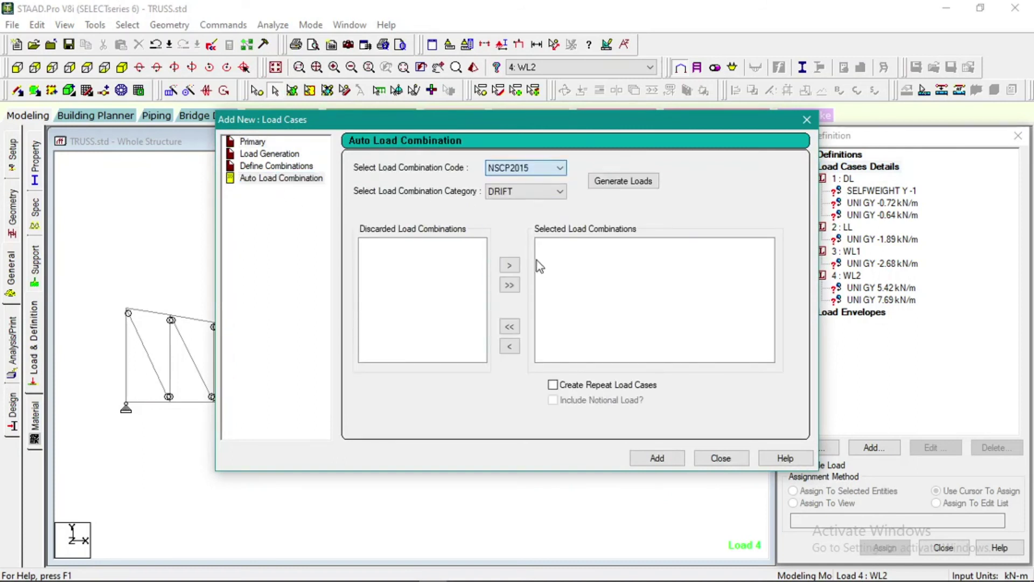
{"action": "left_click", "coordinate": [534, 194]}
{"action": "left_click", "coordinate": [511, 224]}
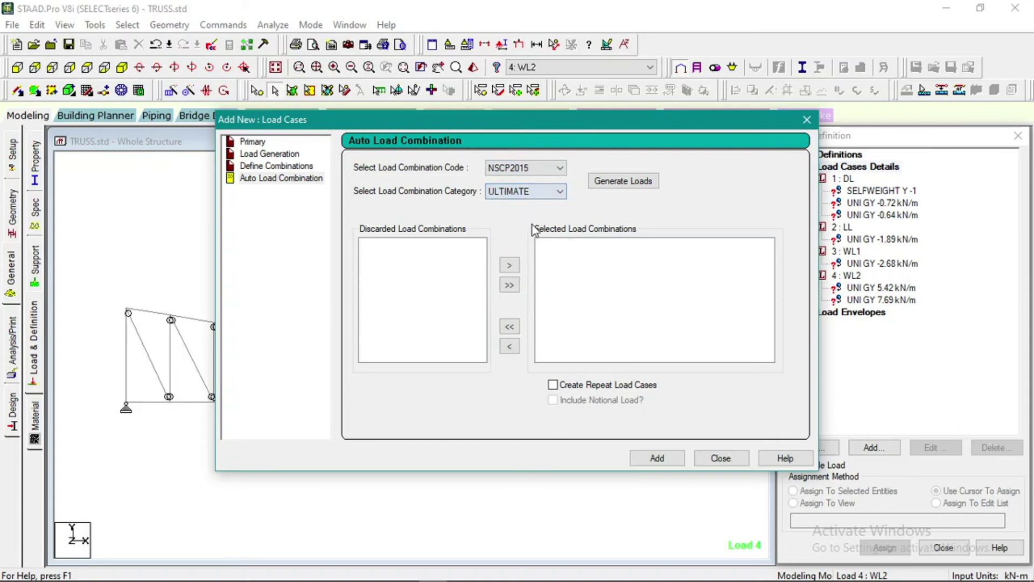
{"action": "left_click", "coordinate": [624, 181]}
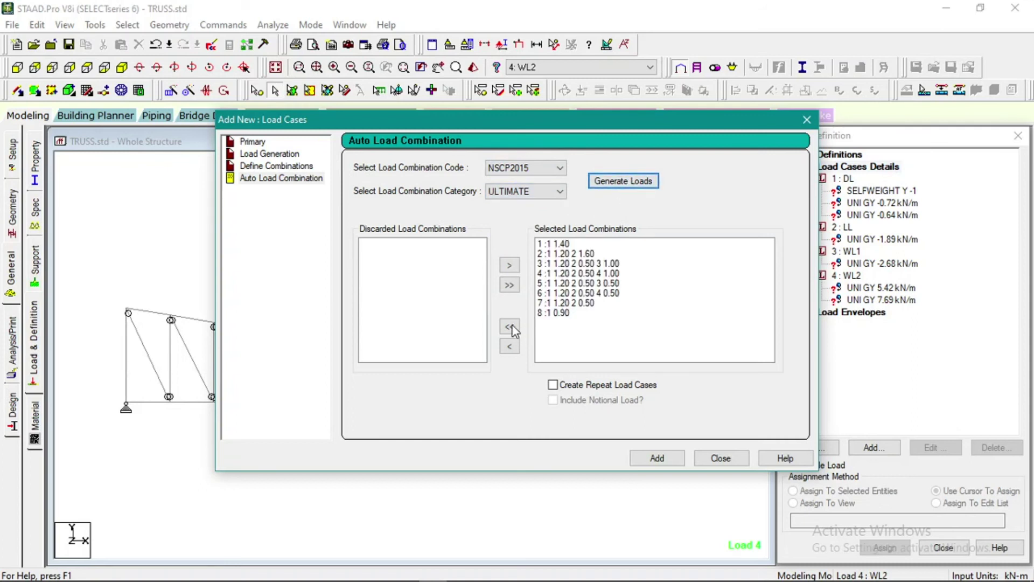
{"action": "left_click", "coordinate": [659, 458]}
{"action": "left_click", "coordinate": [716, 459]}
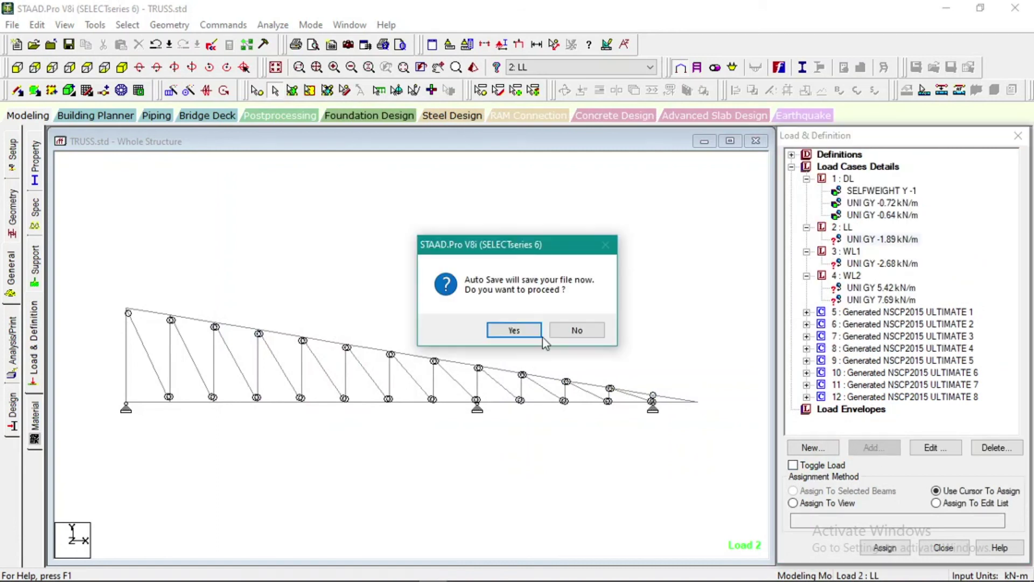
Step: Accept the auto save and assign the LL uniform load of GY -1.89 kN/m to all thirteen top chord members, including the overhang
{"action": "left_click", "coordinate": [512, 330]}
{"action": "left_click", "coordinate": [431, 319]}
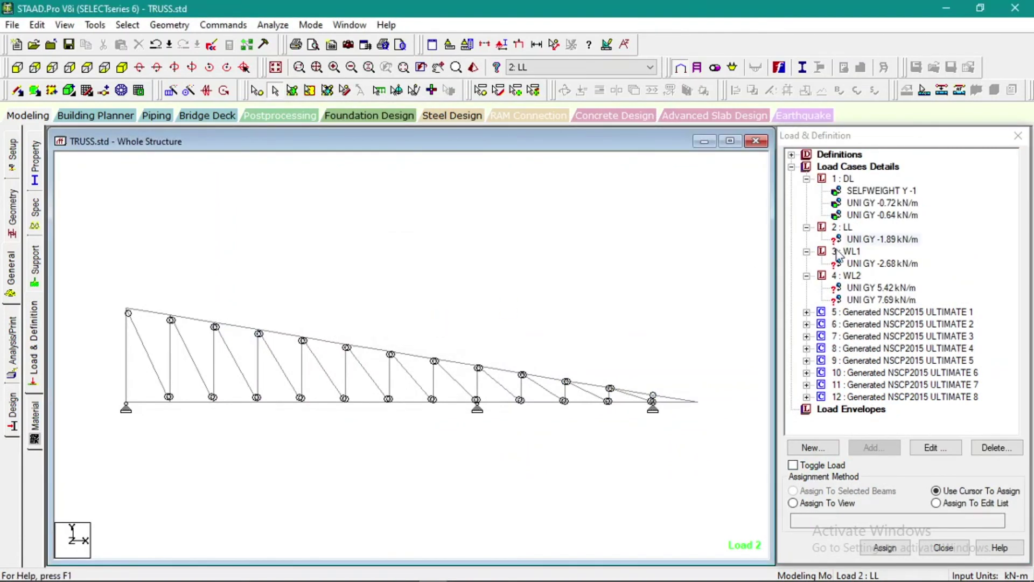
{"action": "left_click", "coordinate": [862, 240]}
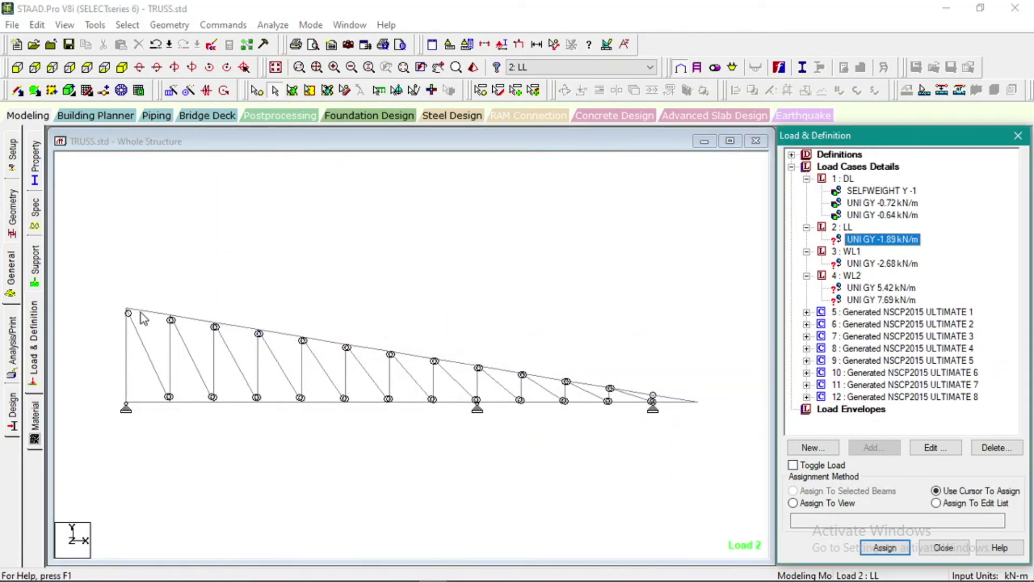
{"action": "left_click", "coordinate": [143, 317]}
{"action": "left_click", "coordinate": [195, 323]}
{"action": "left_click", "coordinate": [245, 330]}
{"action": "left_click", "coordinate": [280, 337]}
{"action": "left_click", "coordinate": [323, 344]}
{"action": "left_click", "coordinate": [362, 347]}
{"action": "left_click", "coordinate": [413, 358]}
{"action": "left_click", "coordinate": [449, 363]}
{"action": "left_click", "coordinate": [496, 370]}
{"action": "left_click", "coordinate": [544, 380]}
{"action": "left_click", "coordinate": [583, 383]}
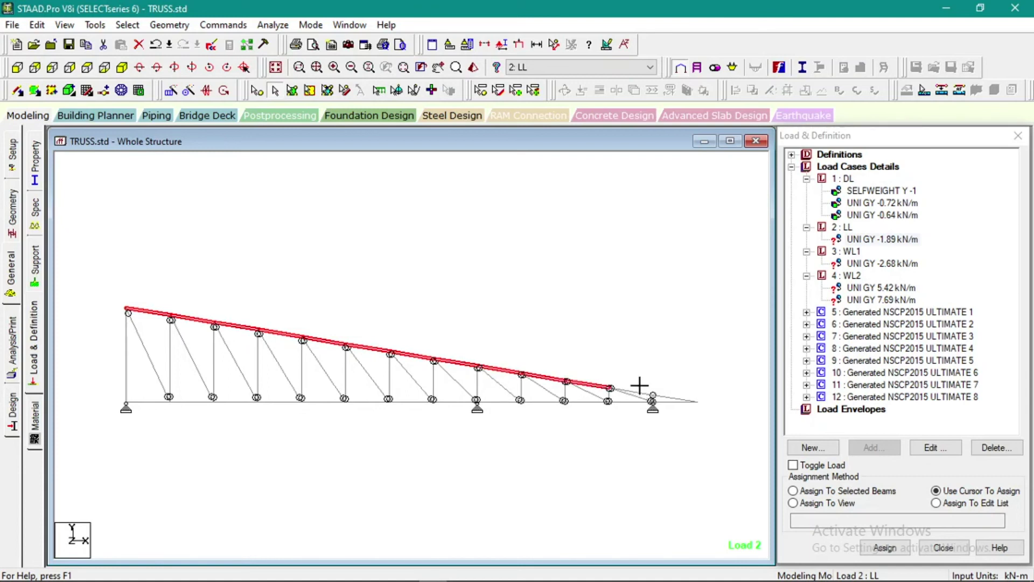
{"action": "left_click", "coordinate": [642, 392]}
{"action": "left_click", "coordinate": [669, 398]}
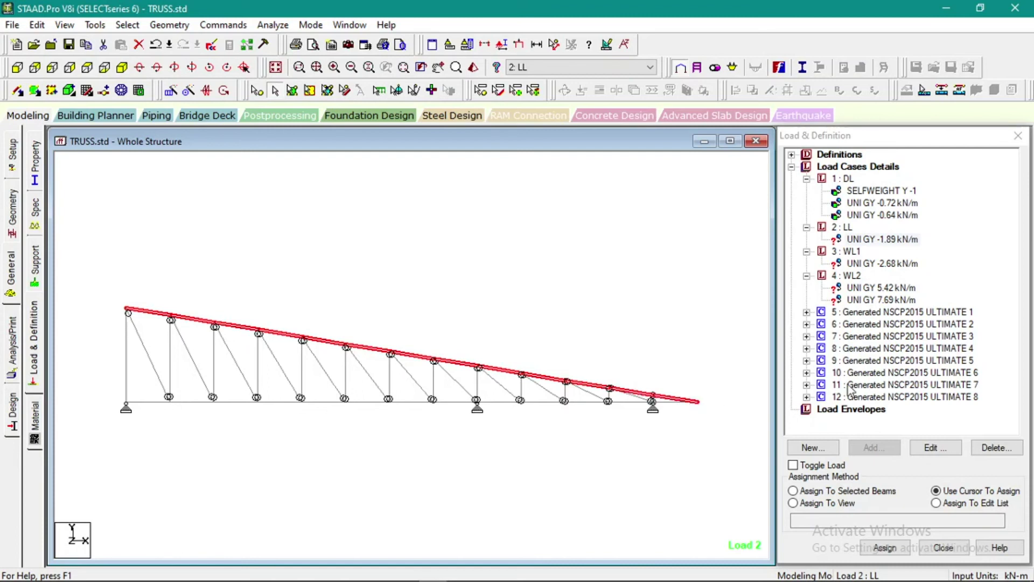
{"action": "left_click", "coordinate": [857, 490]}
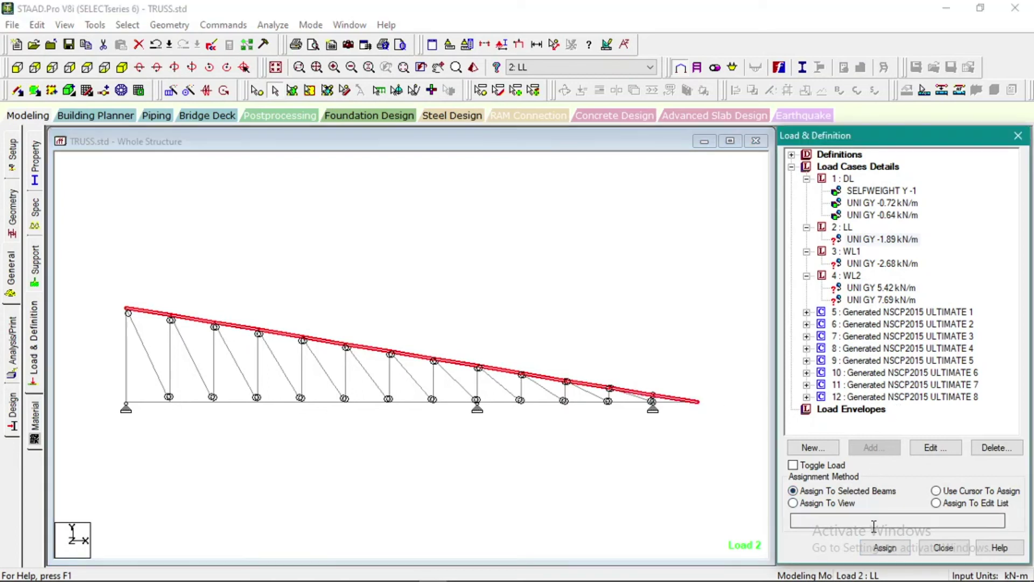
{"action": "left_click", "coordinate": [891, 551]}
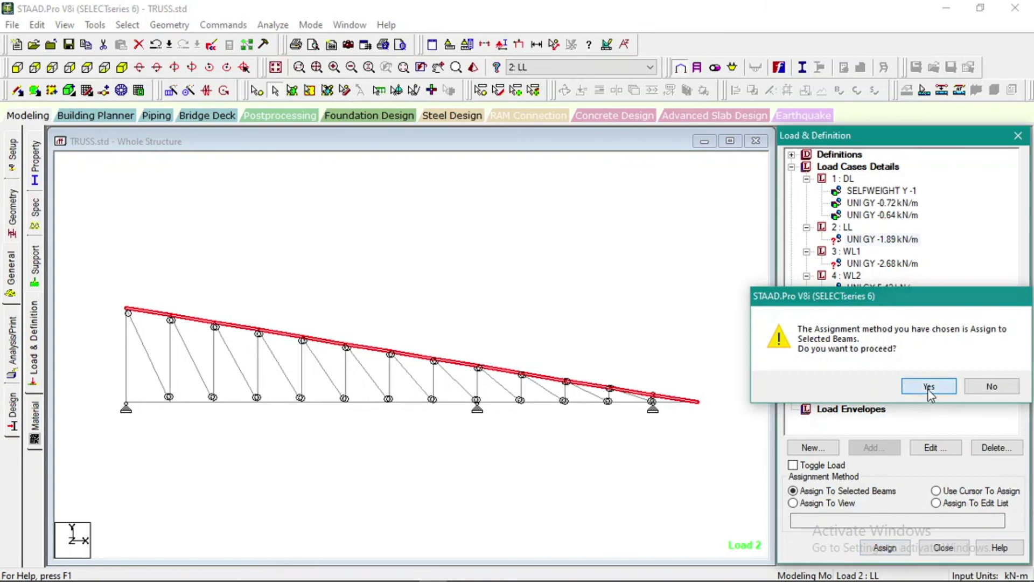
{"action": "left_click", "coordinate": [926, 386]}
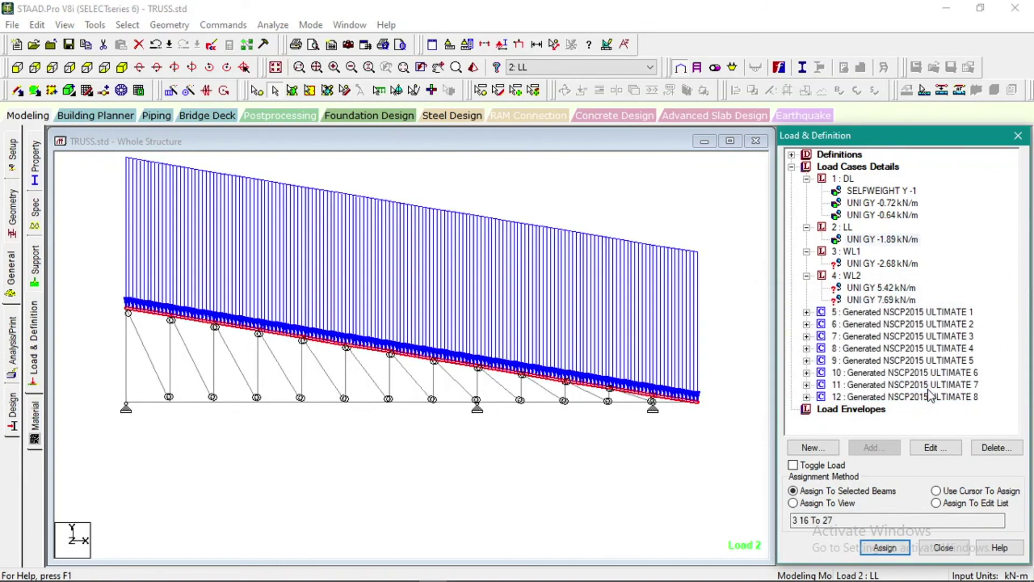
Step: Assign the WL1 uniform load of GY -2.68 kN/m to the same selected top chord members
{"action": "left_click", "coordinate": [883, 264]}
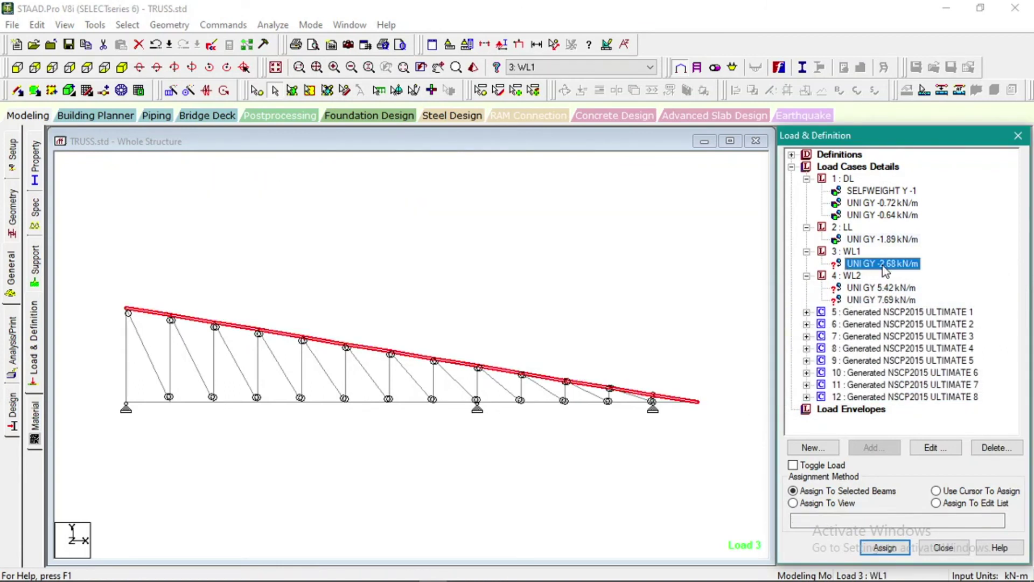
{"action": "left_click", "coordinate": [887, 548]}
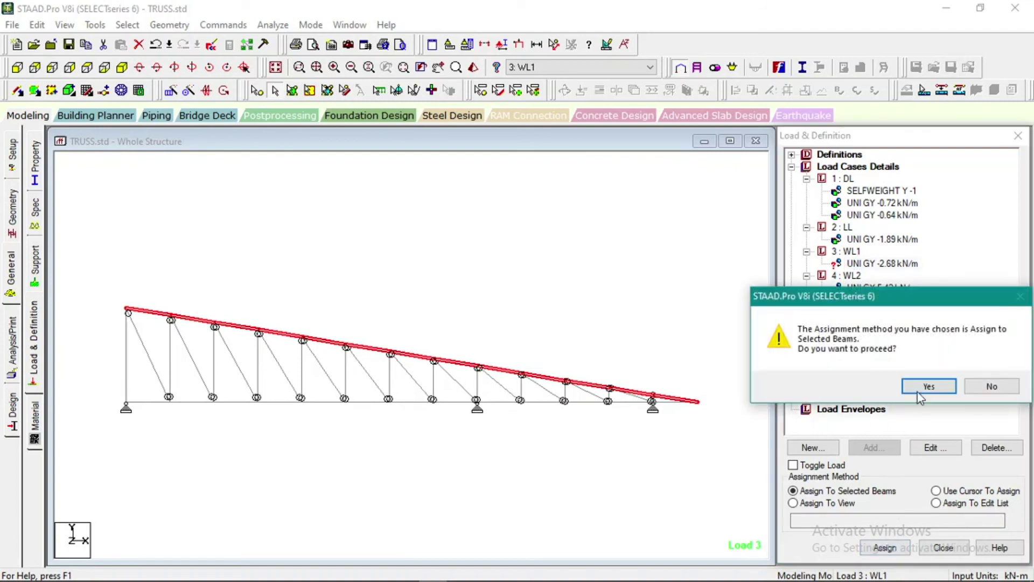
{"action": "left_click", "coordinate": [928, 386]}
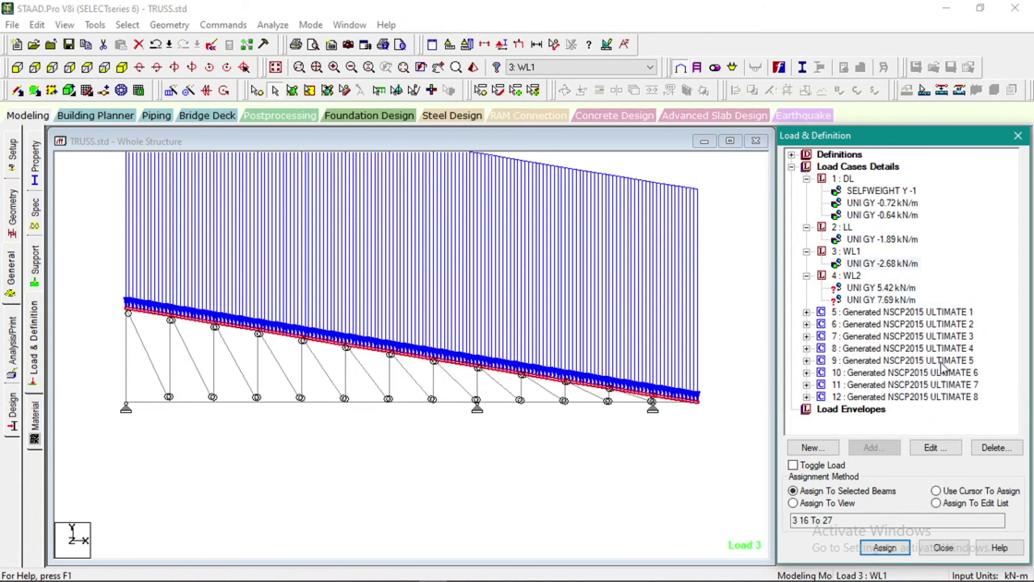
Step: Assign the WL2 uniform load of GY 5.42 kN/m to the eleven inner top chord members, leaving out the first segment and the overhang
{"action": "left_click", "coordinate": [873, 288]}
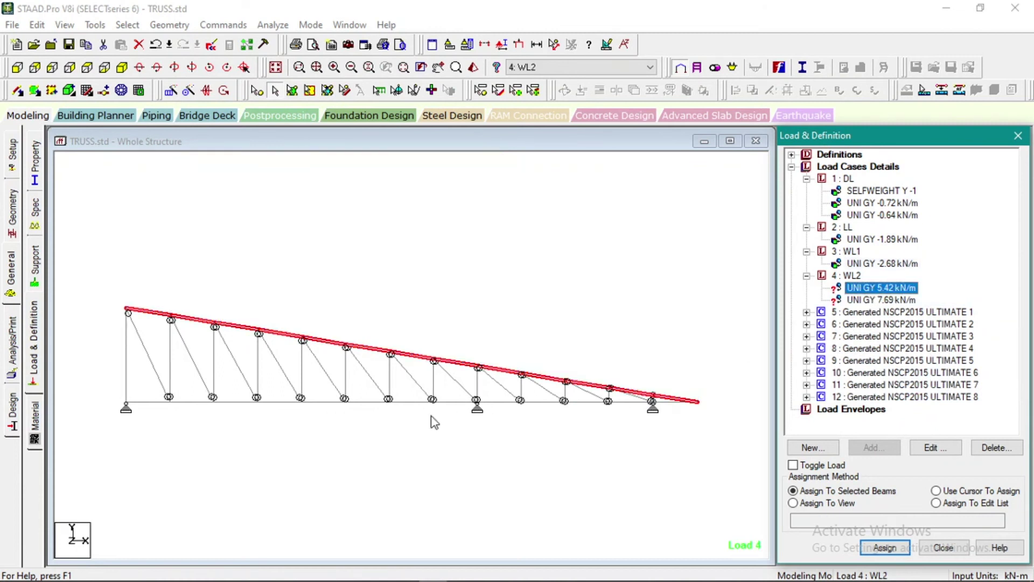
{"action": "left_click", "coordinate": [198, 323]}
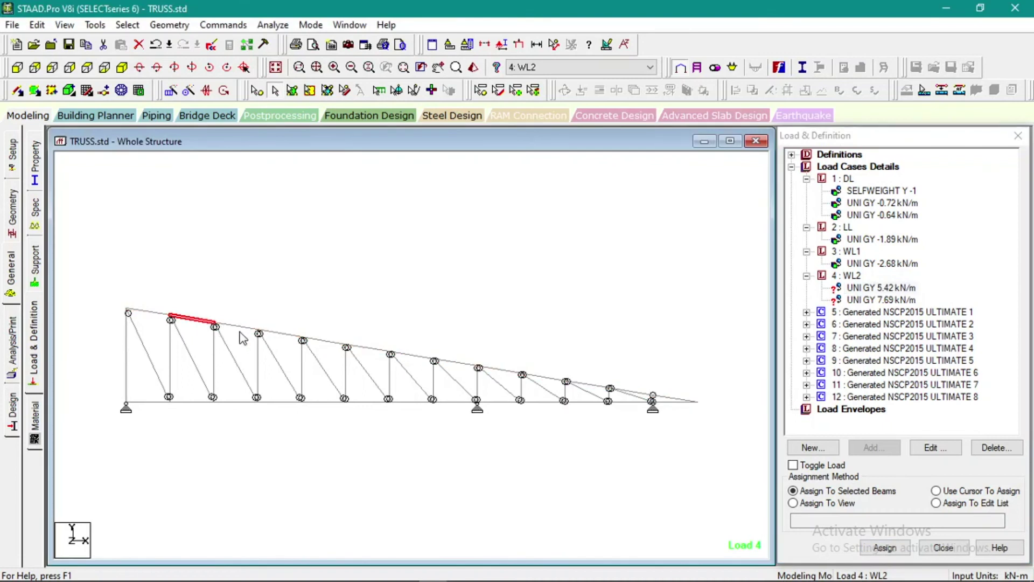
{"action": "left_click", "coordinate": [245, 331], "text": "ctrl"}
{"action": "left_click", "coordinate": [279, 336], "text": "ctrl"}
{"action": "left_click", "coordinate": [326, 344], "text": "ctrl"}
{"action": "left_click", "coordinate": [366, 350], "text": "ctrl"}
{"action": "left_click", "coordinate": [421, 359], "text": "ctrl"}
{"action": "left_click", "coordinate": [458, 364], "text": "ctrl"}
{"action": "left_click", "coordinate": [500, 371], "text": "ctrl"}
{"action": "left_click", "coordinate": [546, 377], "text": "ctrl"}
{"action": "left_click", "coordinate": [587, 384], "text": "ctrl"}
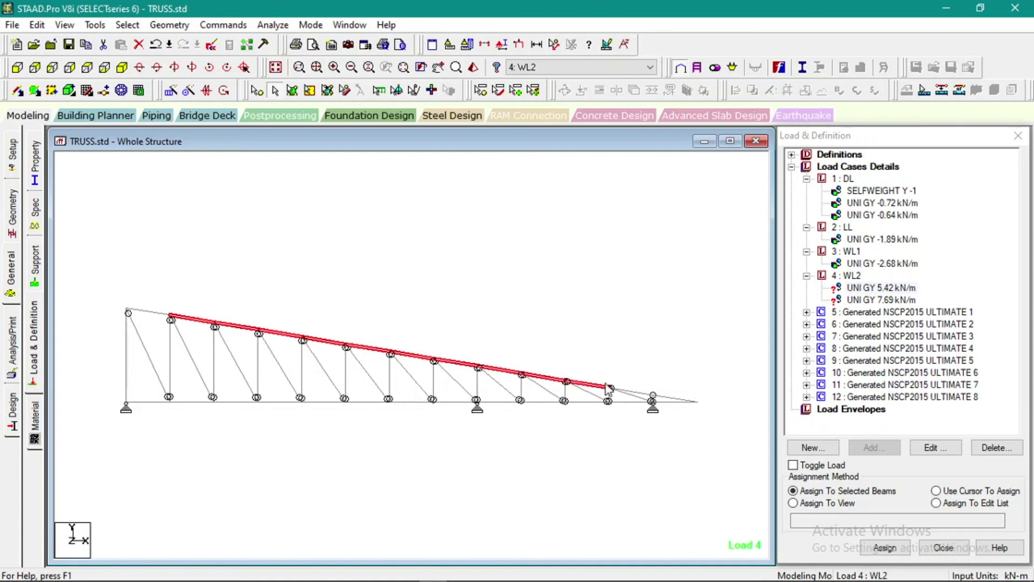
{"action": "left_click", "coordinate": [634, 392], "text": "ctrl"}
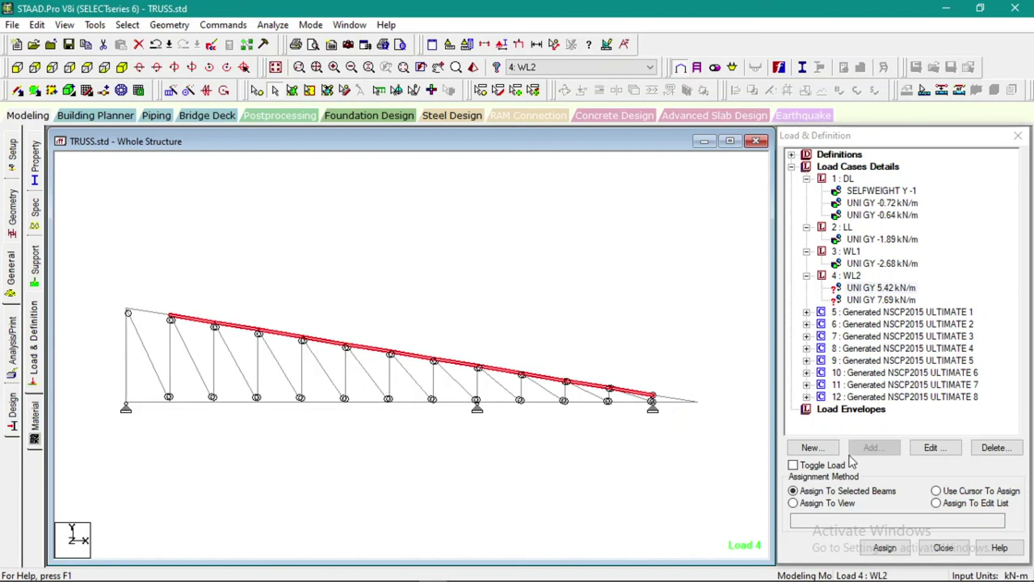
{"action": "left_click", "coordinate": [884, 547]}
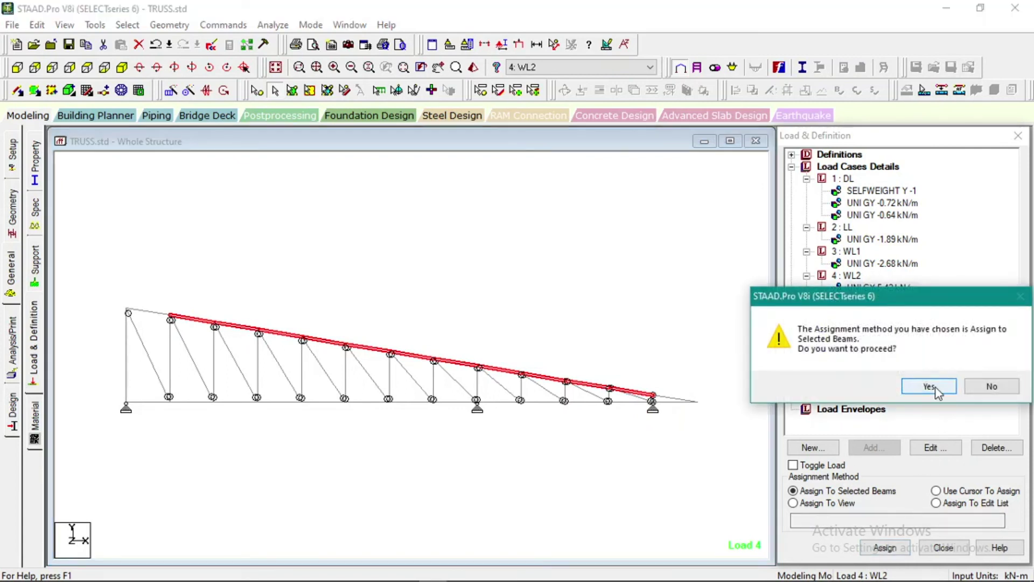
{"action": "left_click", "coordinate": [929, 387]}
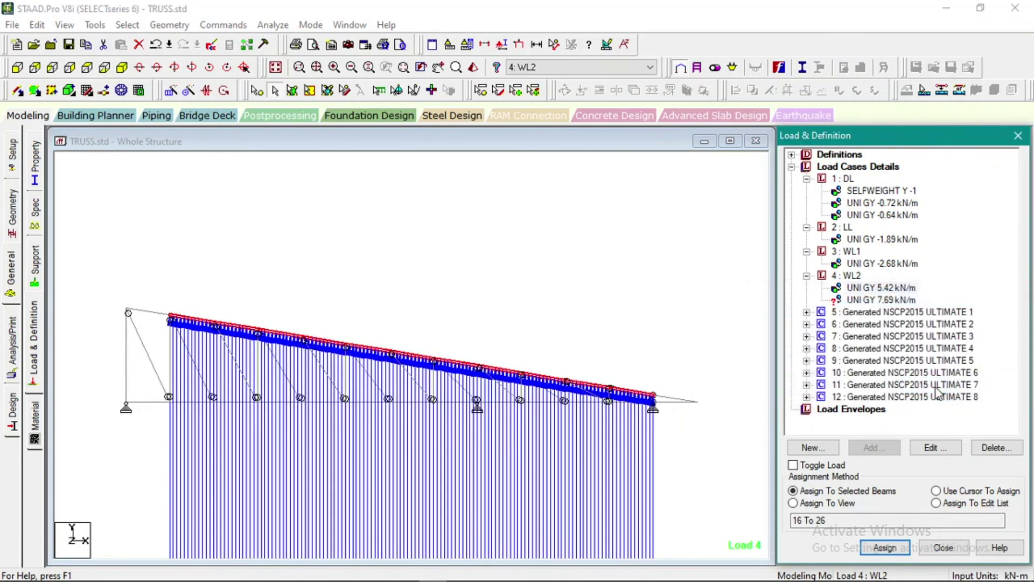
Step: Change the direction of the 5.42 kN/m WL2 uniform load to local Y
{"action": "double_click", "coordinate": [872, 288]}
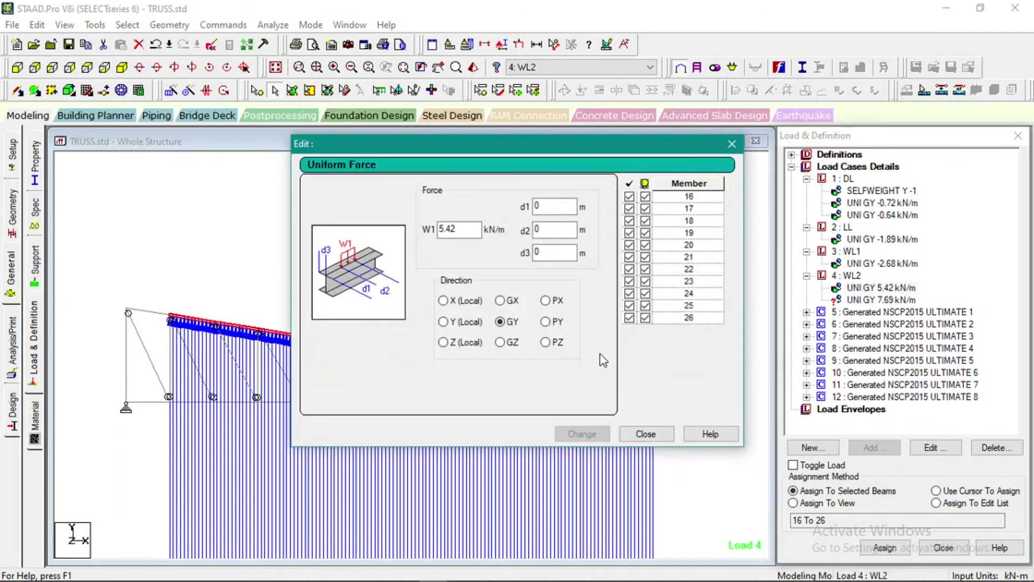
{"action": "left_click", "coordinate": [456, 324]}
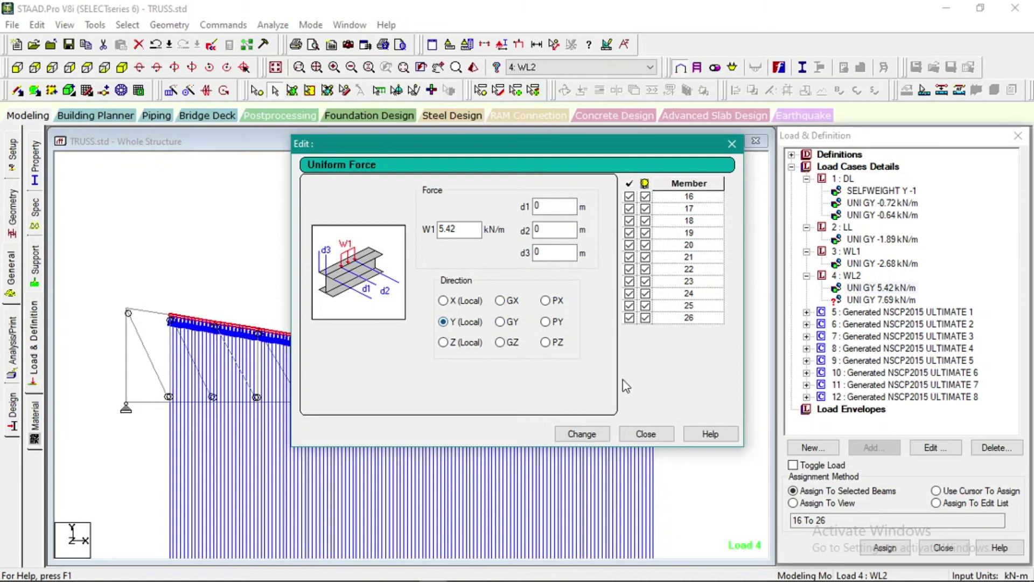
{"action": "left_click", "coordinate": [591, 434]}
{"action": "left_click", "coordinate": [641, 434]}
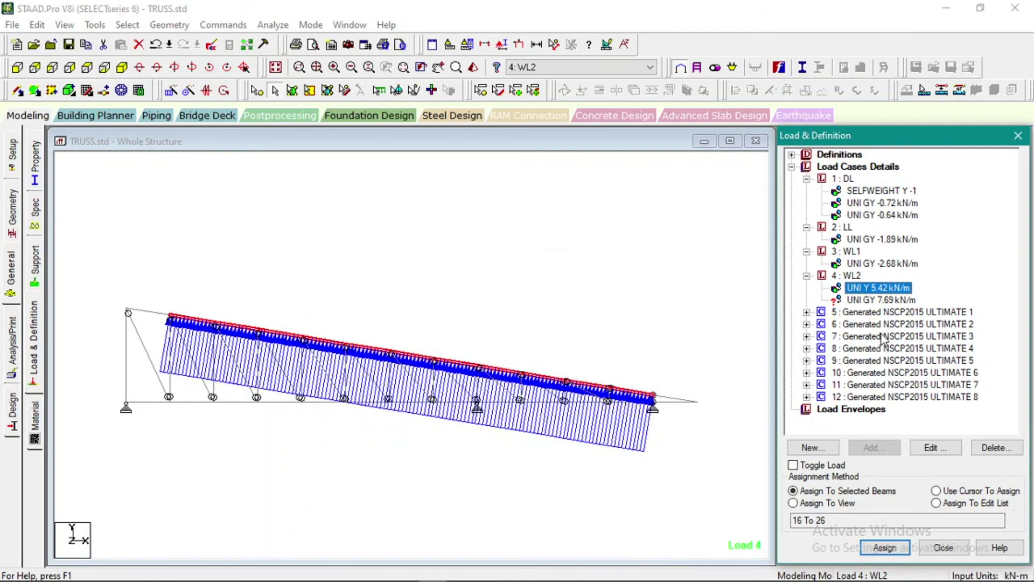
Step: Assign the WL2 uniform load of GY 7.69 kN/m to the first top chord segment and the overhang segment
{"action": "left_click", "coordinate": [879, 299]}
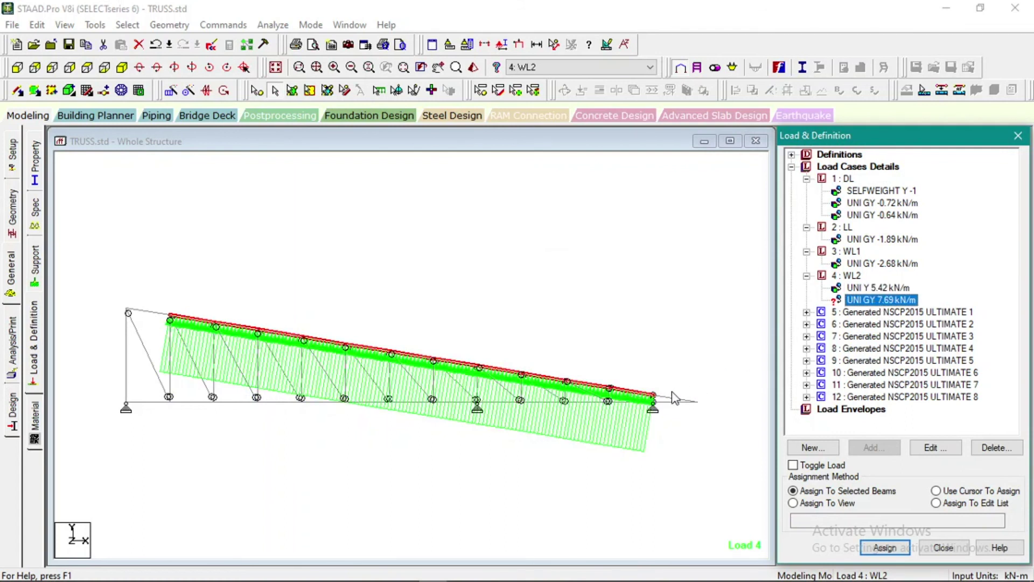
{"action": "left_click", "coordinate": [673, 398]}
{"action": "left_click", "coordinate": [674, 399]}
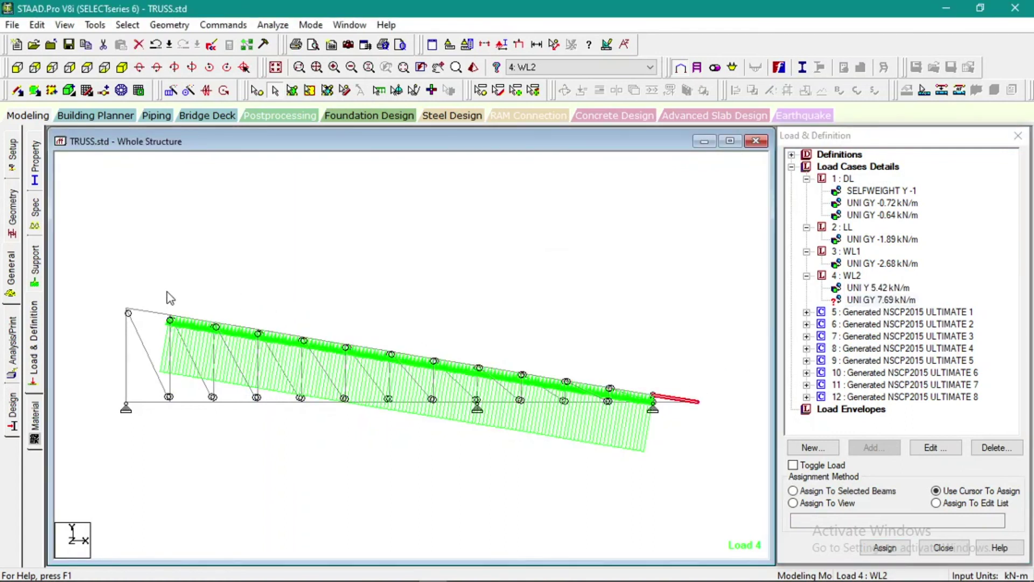
{"action": "left_click", "coordinate": [152, 314], "text": "ctrl"}
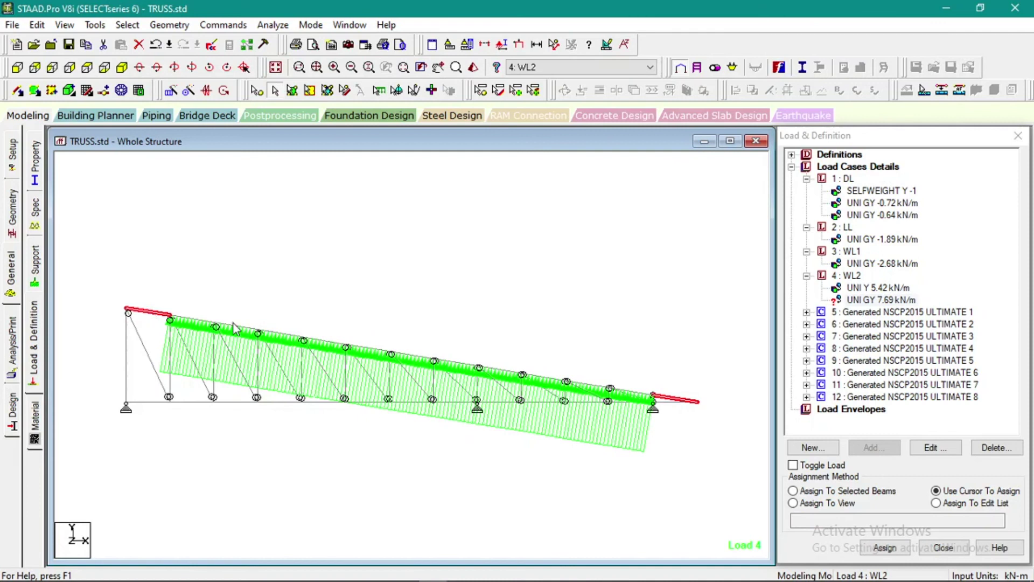
{"action": "left_click", "coordinate": [868, 300]}
{"action": "left_click", "coordinate": [888, 547]}
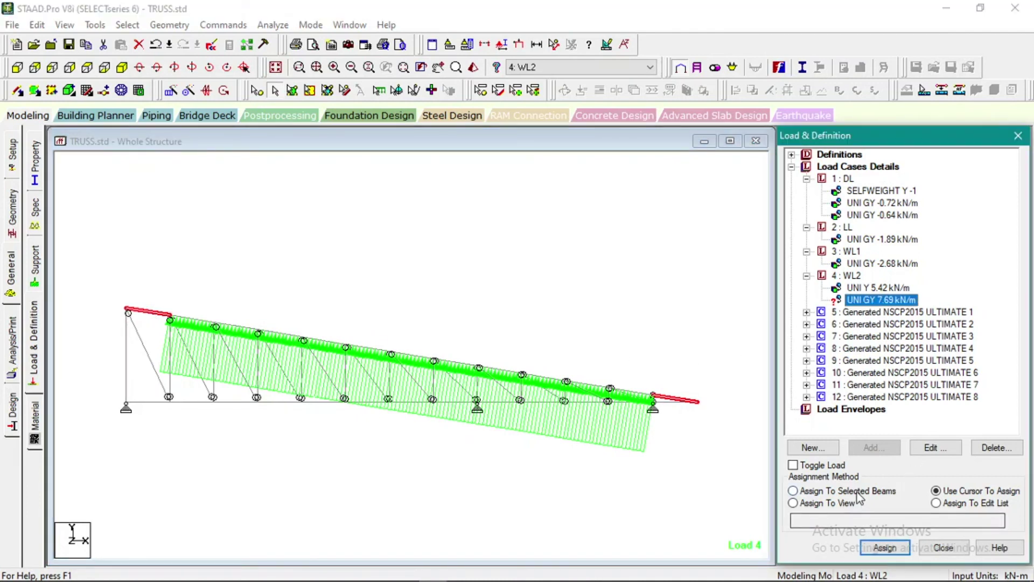
{"action": "left_click", "coordinate": [891, 546]}
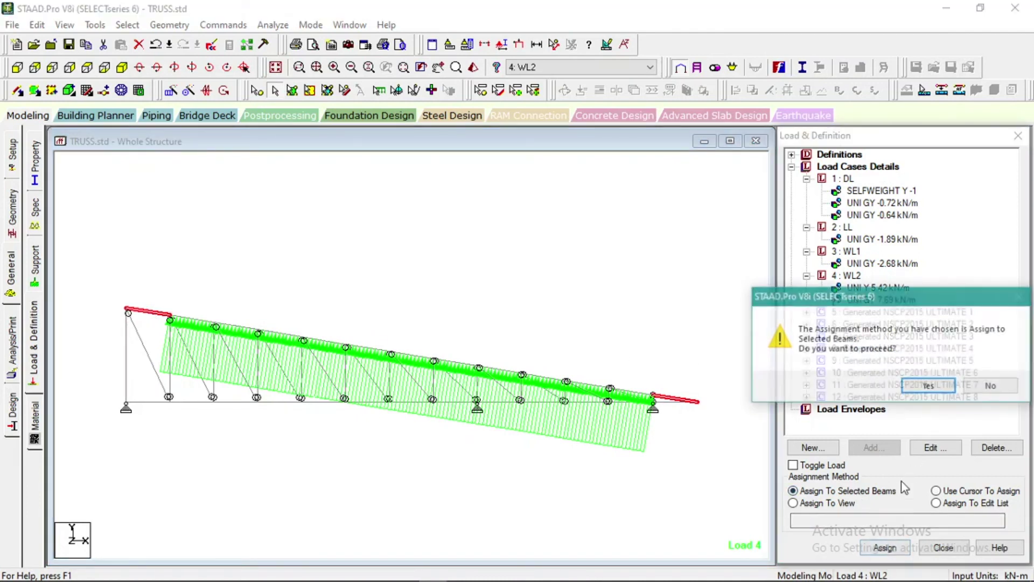
{"action": "left_click", "coordinate": [927, 387]}
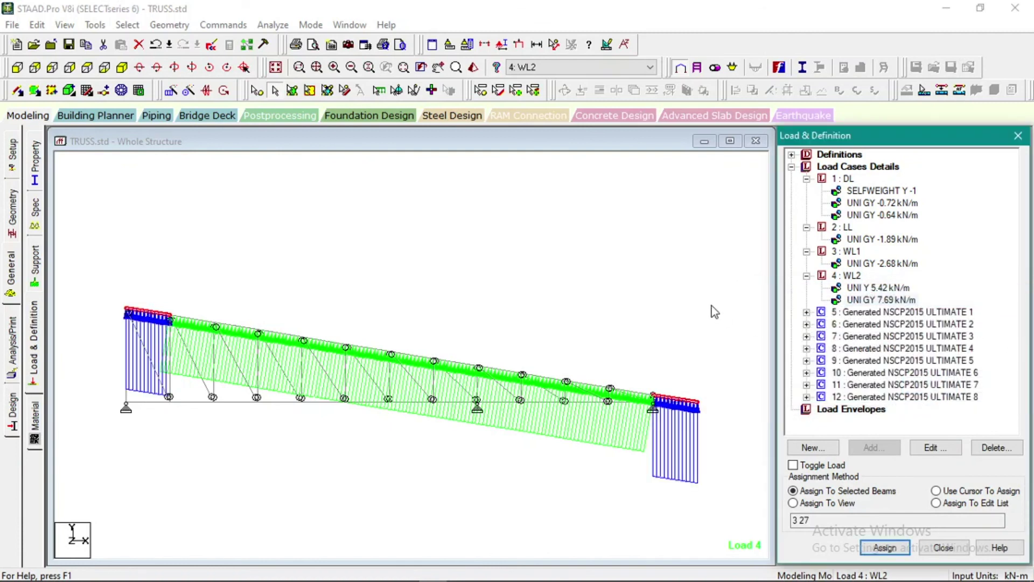
Step: Review which truss members carry each assigned DL, LL, WL1 and WL2 load, also checking the WL2 loads in side view
{"action": "left_click", "coordinate": [870, 204]}
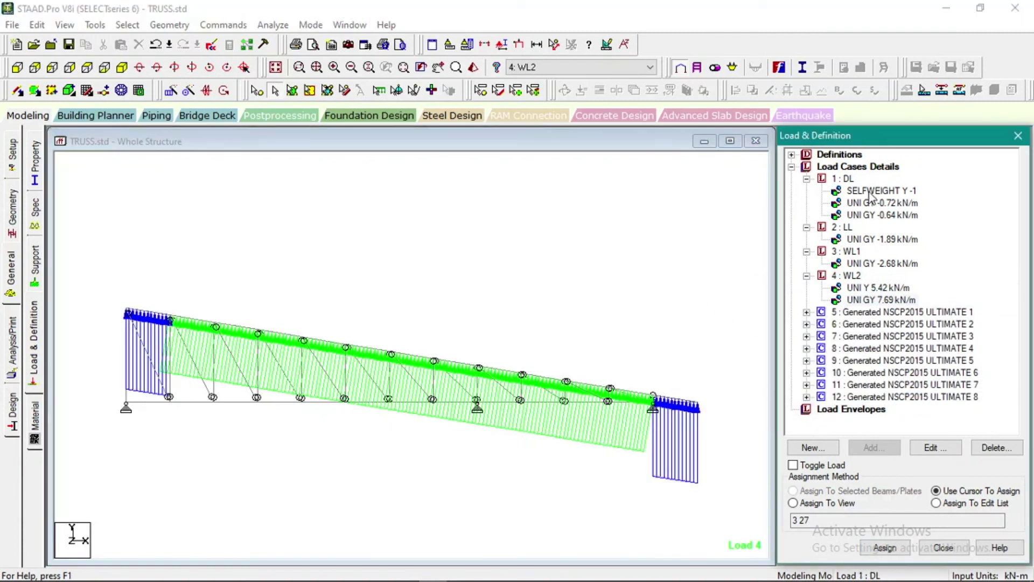
{"action": "left_click", "coordinate": [875, 215]}
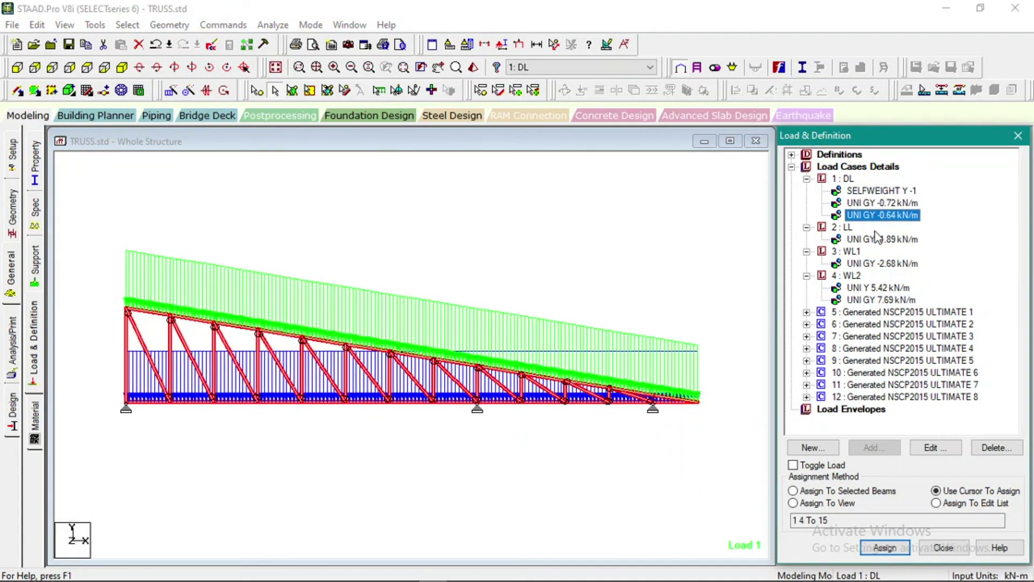
{"action": "left_click", "coordinate": [880, 239]}
{"action": "left_click", "coordinate": [882, 263]}
{"action": "left_click", "coordinate": [884, 287]}
{"action": "left_click", "coordinate": [886, 299]}
{"action": "left_click", "coordinate": [883, 287]}
{"action": "left_click", "coordinate": [515, 251]}
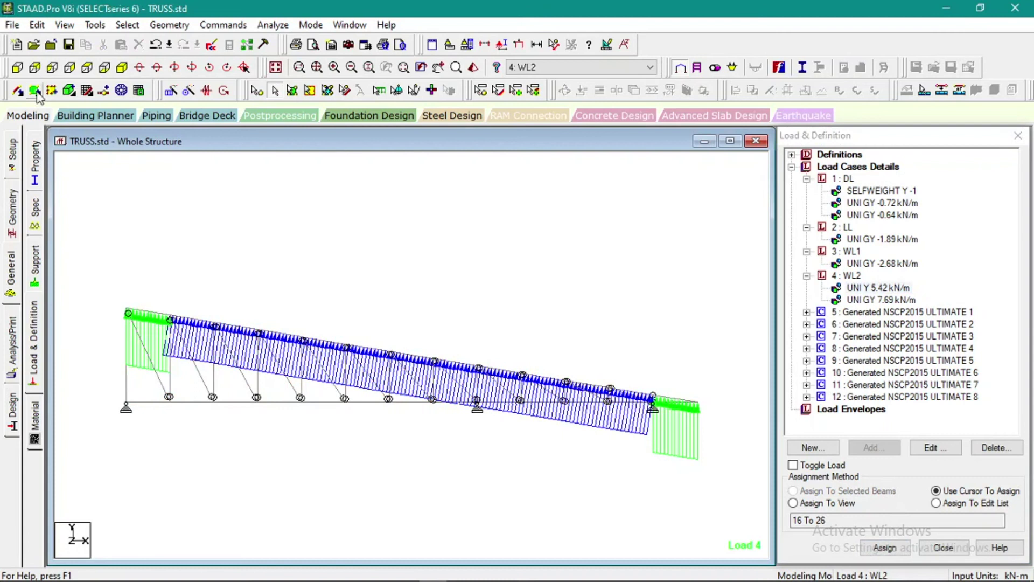
{"action": "left_click", "coordinate": [50, 68]}
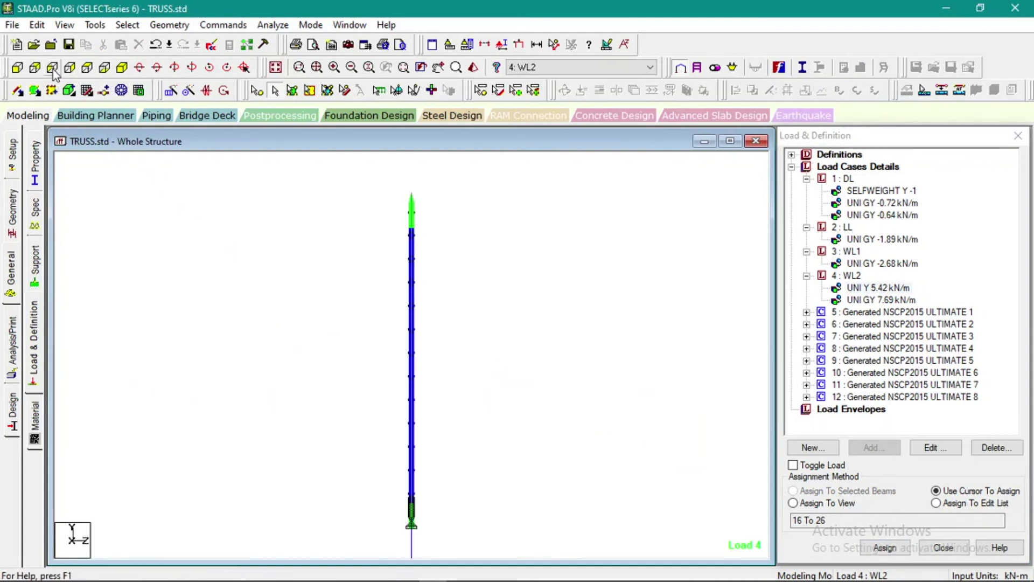
{"action": "left_click", "coordinate": [17, 68]}
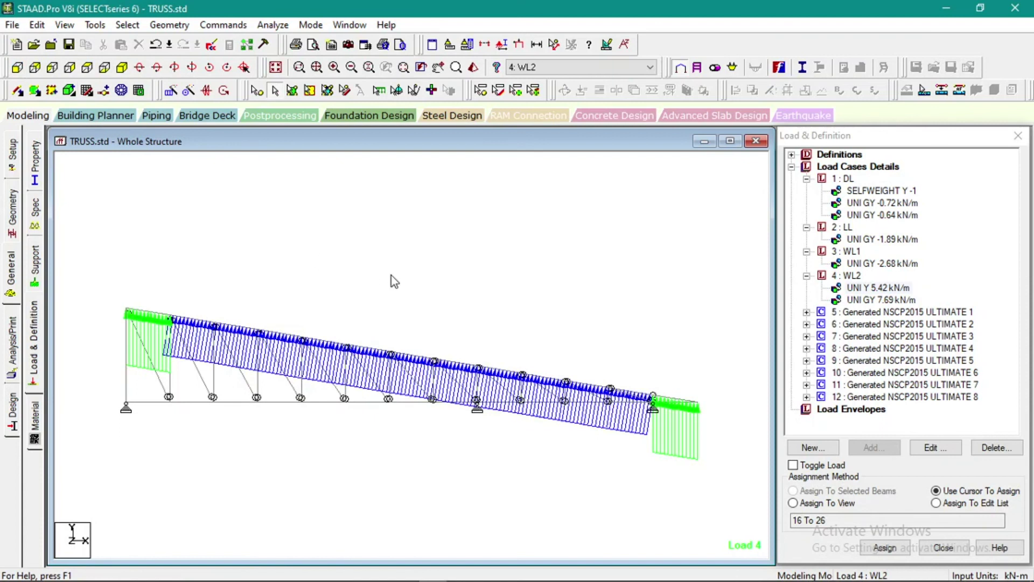
Step: Change the direction of the 7.69 kN/m WL2 uniform load to local Y
{"action": "double_click", "coordinate": [878, 299]}
{"action": "left_click", "coordinate": [444, 322]}
{"action": "left_click", "coordinate": [583, 434]}
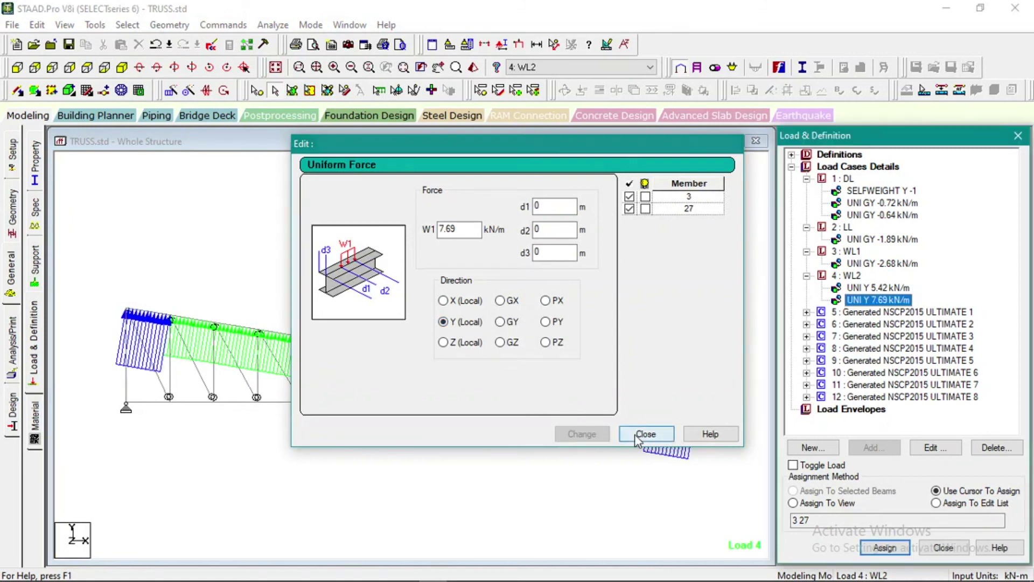
{"action": "left_click", "coordinate": [646, 433]}
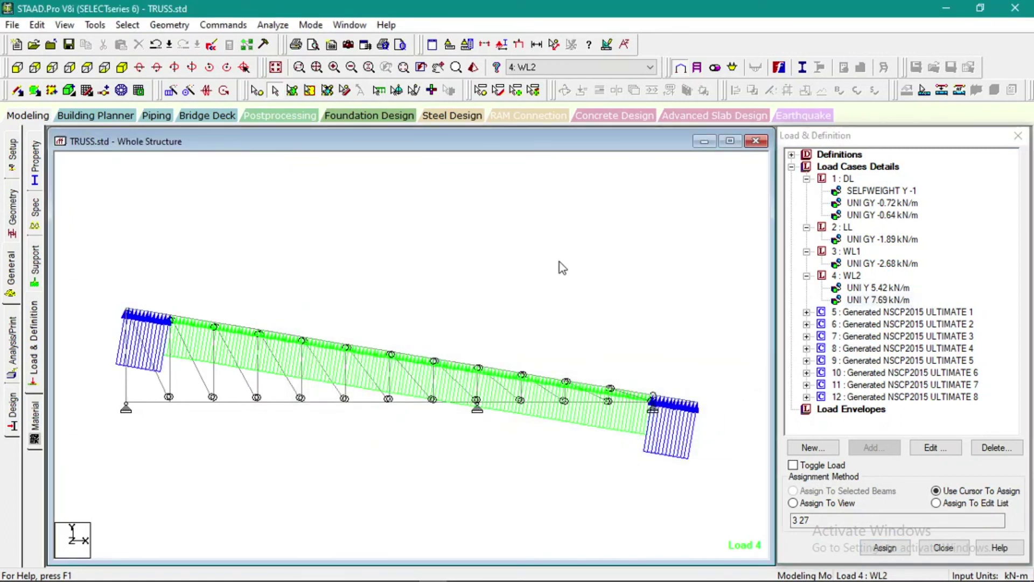
Step: Save the modified structure, run the analysis and view its output file
{"action": "left_click", "coordinate": [273, 25]}
{"action": "left_click", "coordinate": [273, 41]}
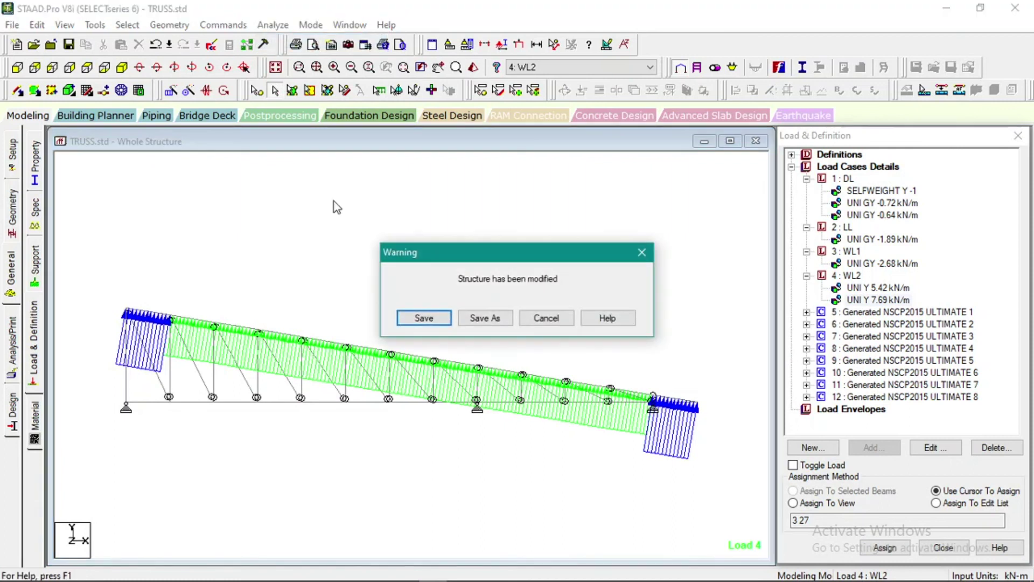
{"action": "left_click", "coordinate": [424, 317]}
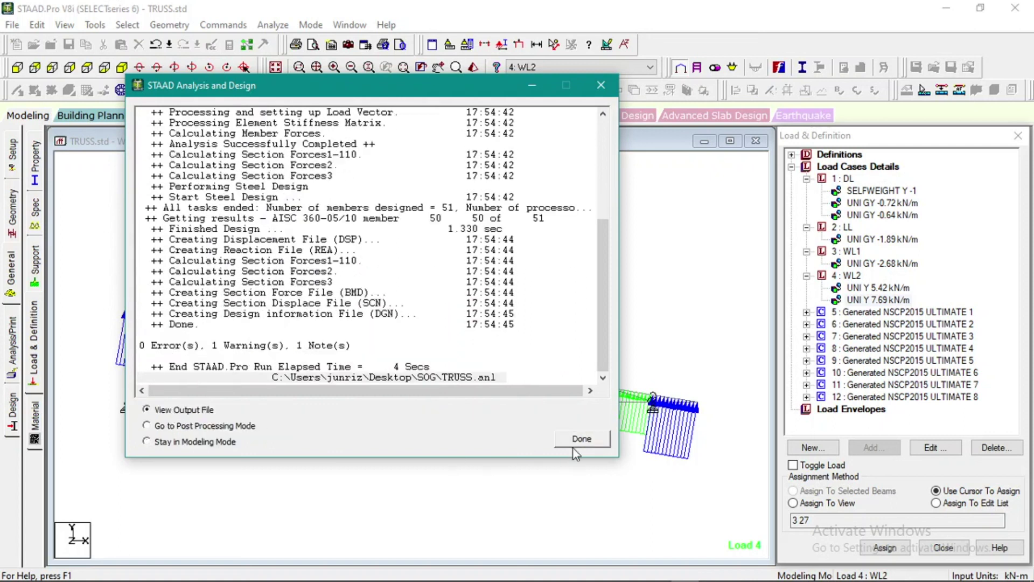
{"action": "left_click", "coordinate": [582, 440]}
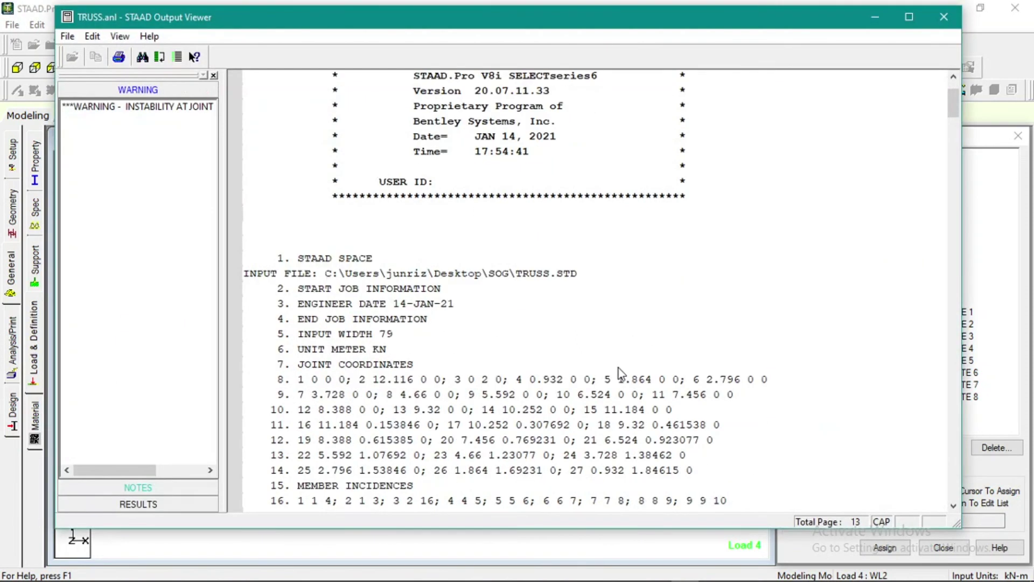
Step: Examine the steel take-off and each member's code check in the steel design results, and close the output file
{"action": "left_click", "coordinate": [138, 503]}
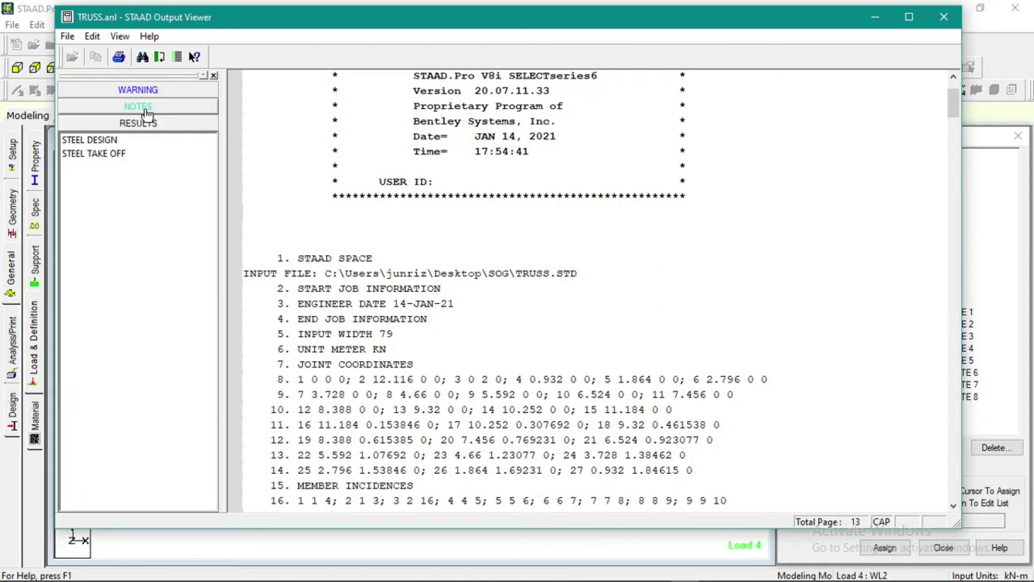
{"action": "left_click", "coordinate": [105, 154]}
{"action": "scroll", "coordinate": [506, 345], "scroll_direction": "down", "scroll_amount": 1}
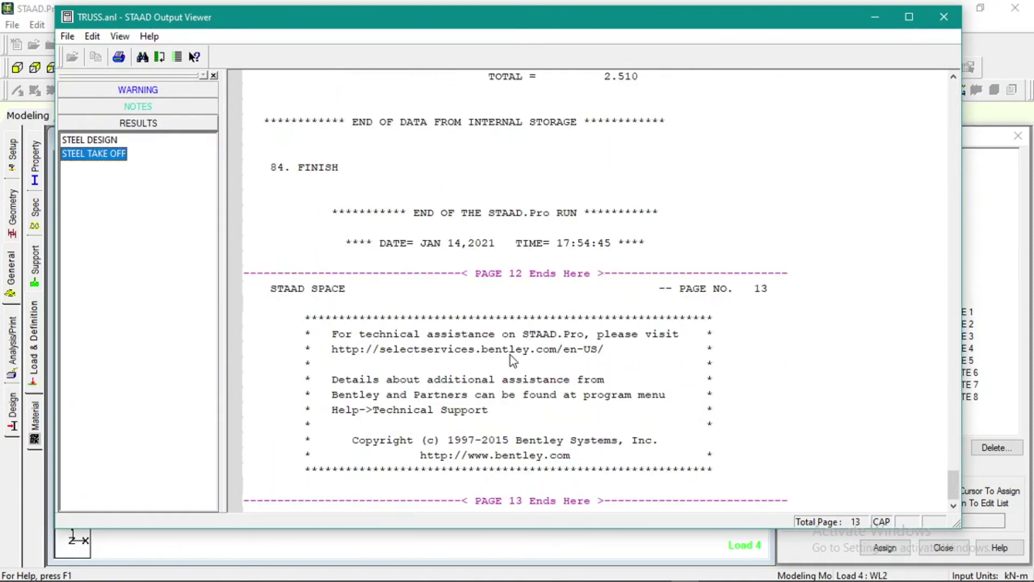
{"action": "left_click", "coordinate": [97, 140]}
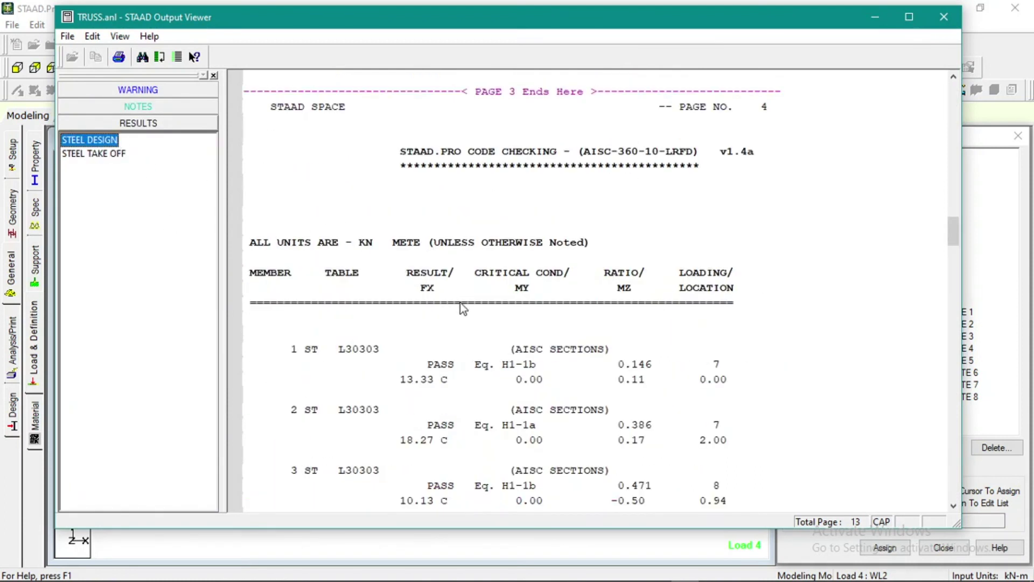
{"action": "scroll", "coordinate": [460, 303], "scroll_direction": "down", "scroll_amount": 20}
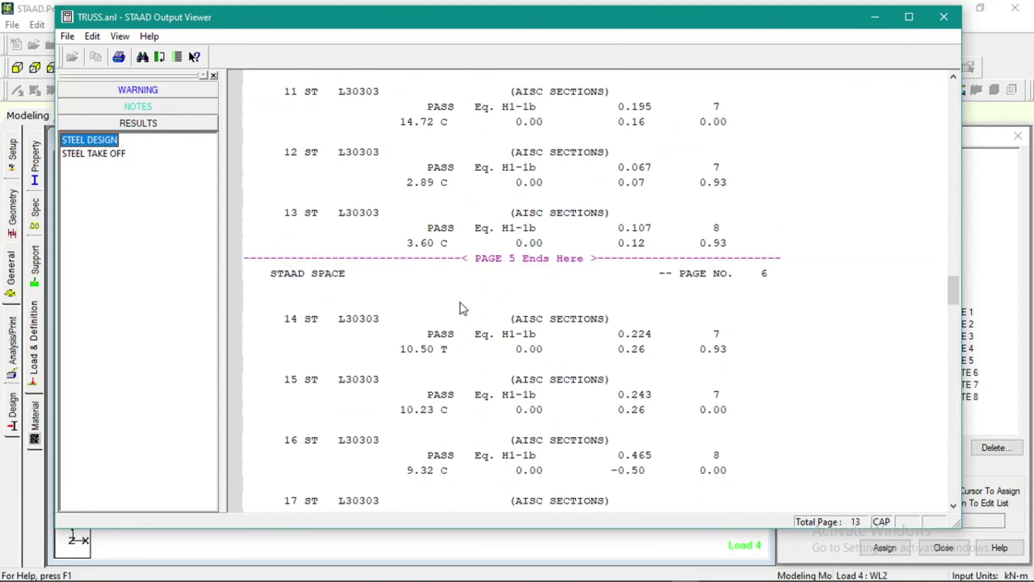
{"action": "scroll", "coordinate": [460, 302], "scroll_direction": "down", "scroll_amount": 20}
{"action": "scroll", "coordinate": [460, 302], "scroll_direction": "down", "scroll_amount": 8}
{"action": "left_click", "coordinate": [941, 21]}
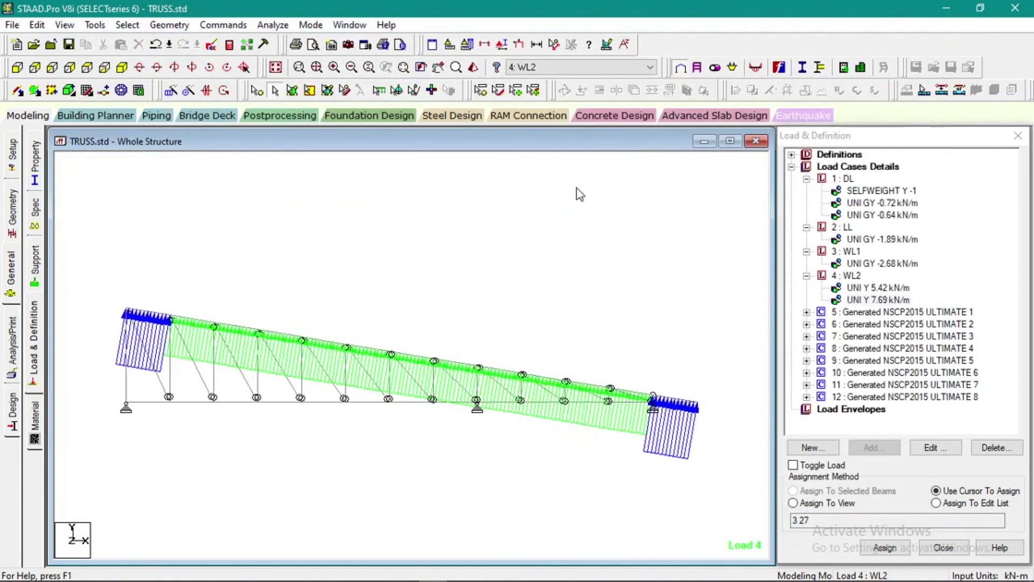
Step: Check for failed members by selecting all failed beams by specification
{"action": "left_click", "coordinate": [128, 25]}
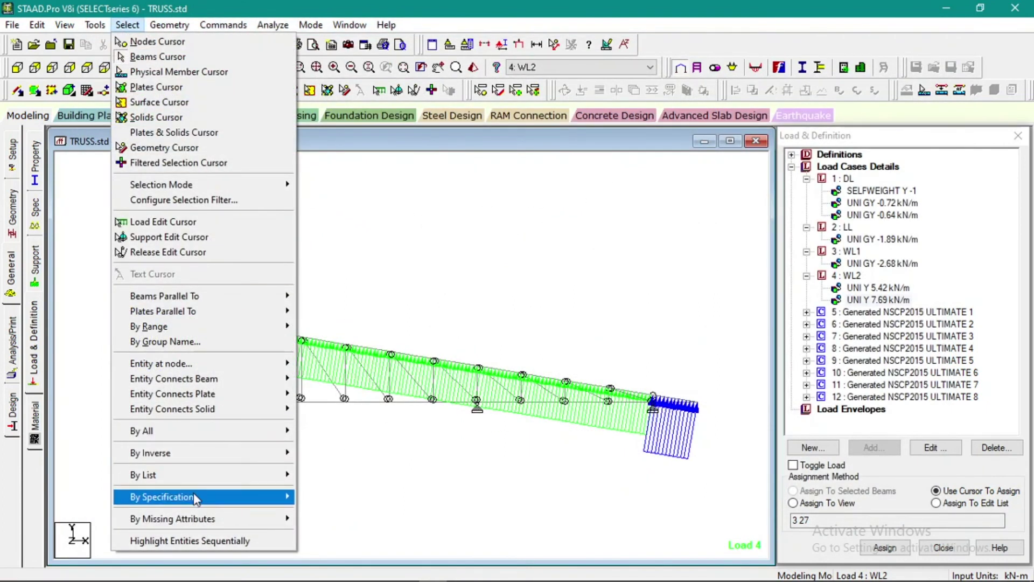
{"action": "mouse_move", "coordinate": [206, 500]}
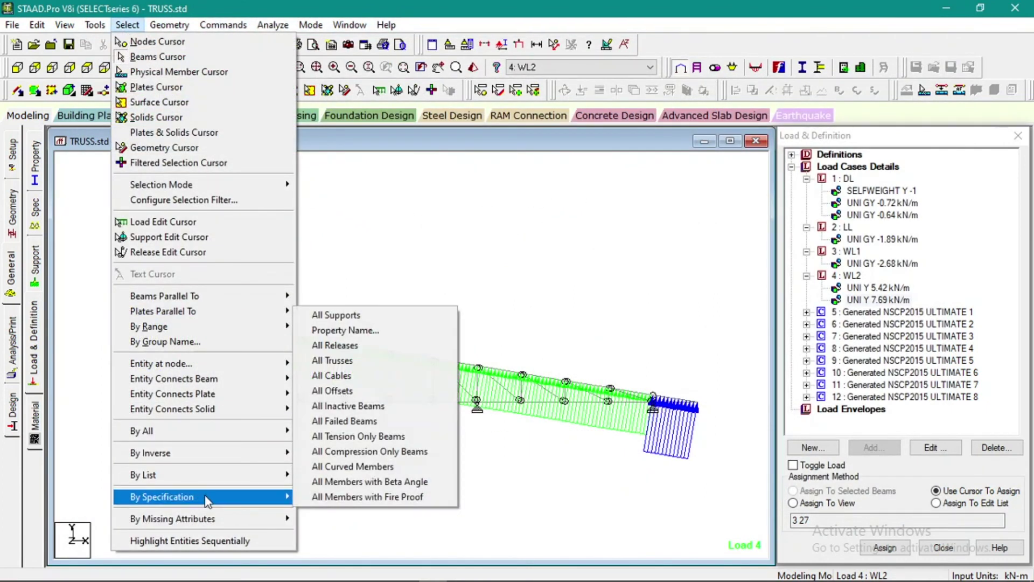
{"action": "left_click", "coordinate": [344, 422]}
{"action": "left_click", "coordinate": [627, 332]}
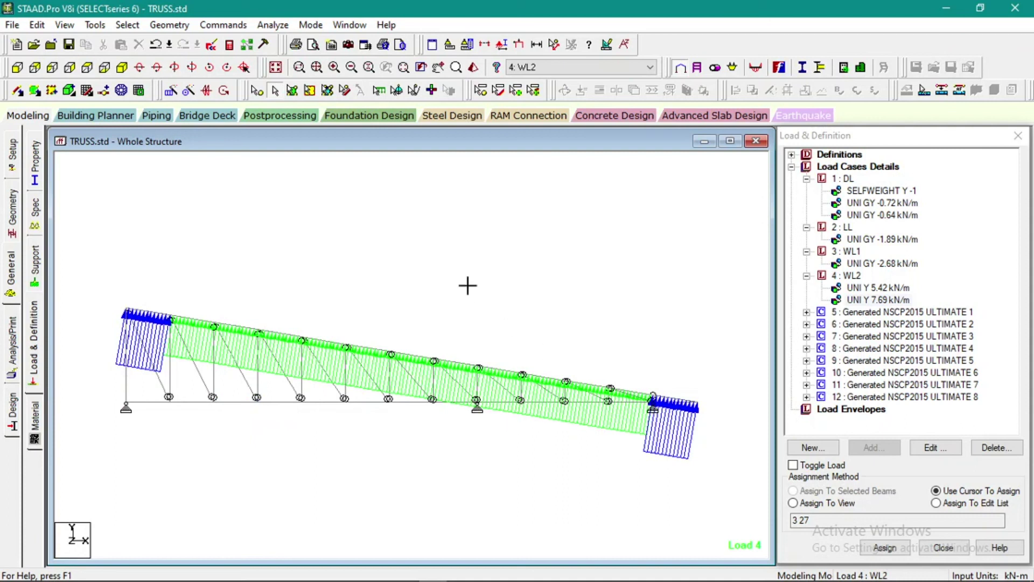
Step: Replace the L30303 section of both chords and the tall end vertical with single steel angle L20203, deleting the existing result files
{"action": "left_click", "coordinate": [12, 210]}
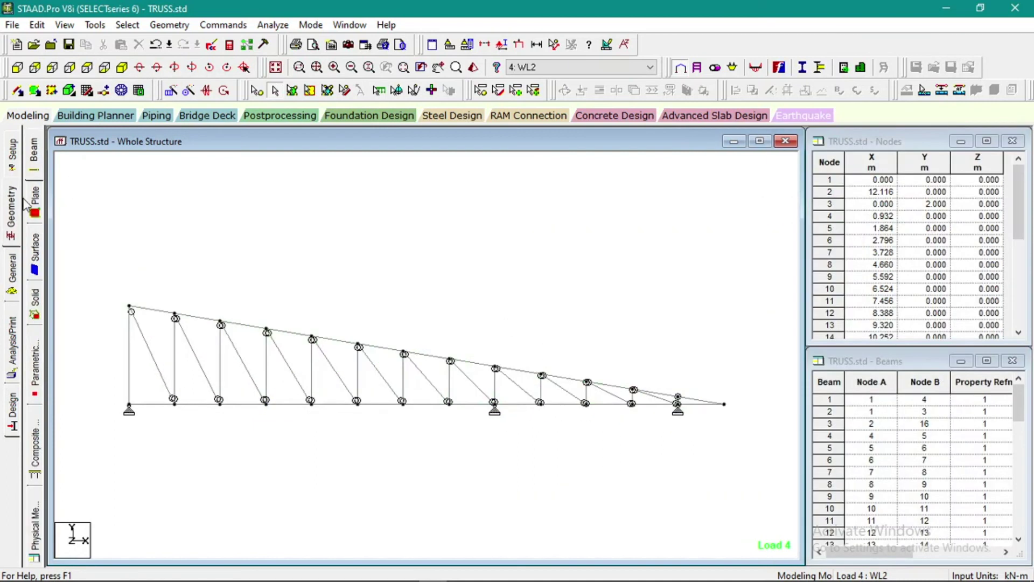
{"action": "left_click", "coordinate": [35, 172]}
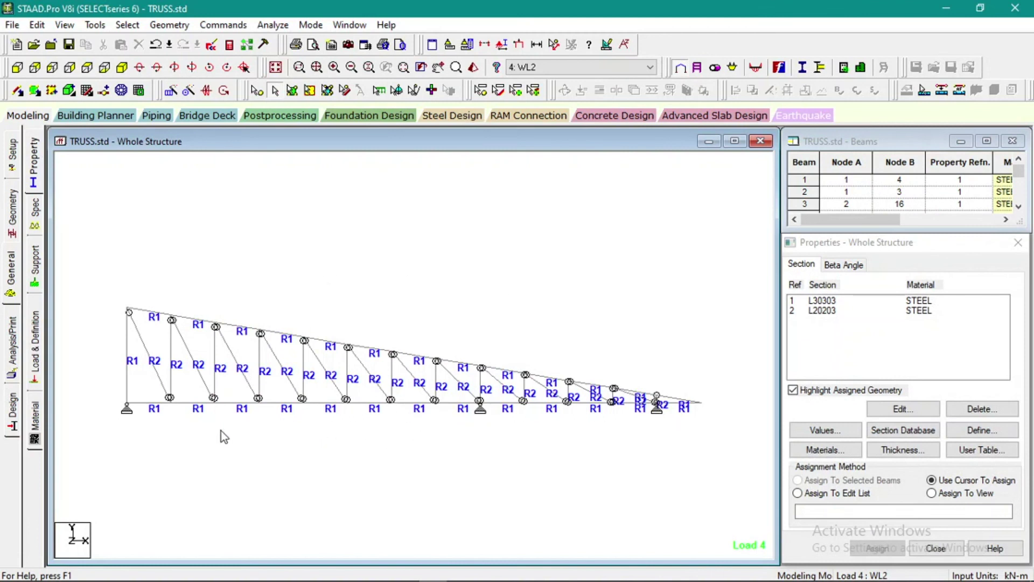
{"action": "mouse_move", "coordinate": [128, 377]}
{"action": "mouse_move", "coordinate": [592, 412]}
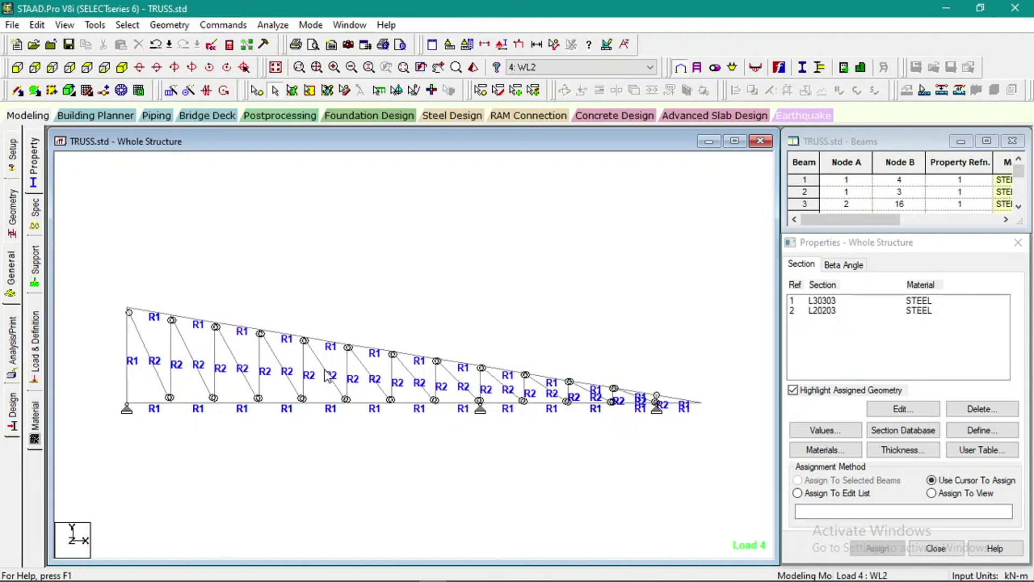
{"action": "mouse_move", "coordinate": [327, 375]}
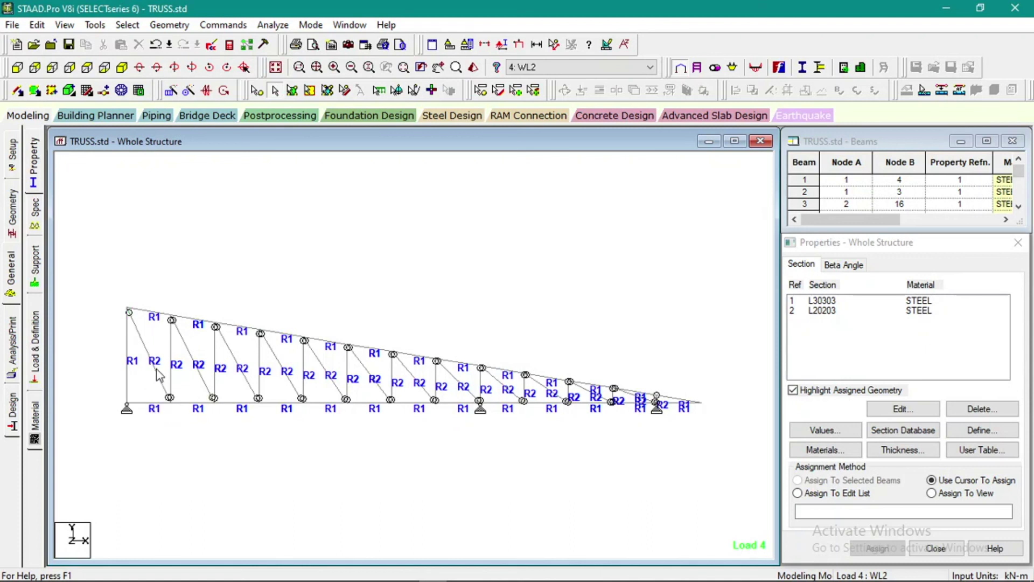
{"action": "mouse_move", "coordinate": [160, 377]}
{"action": "double_click", "coordinate": [823, 300]}
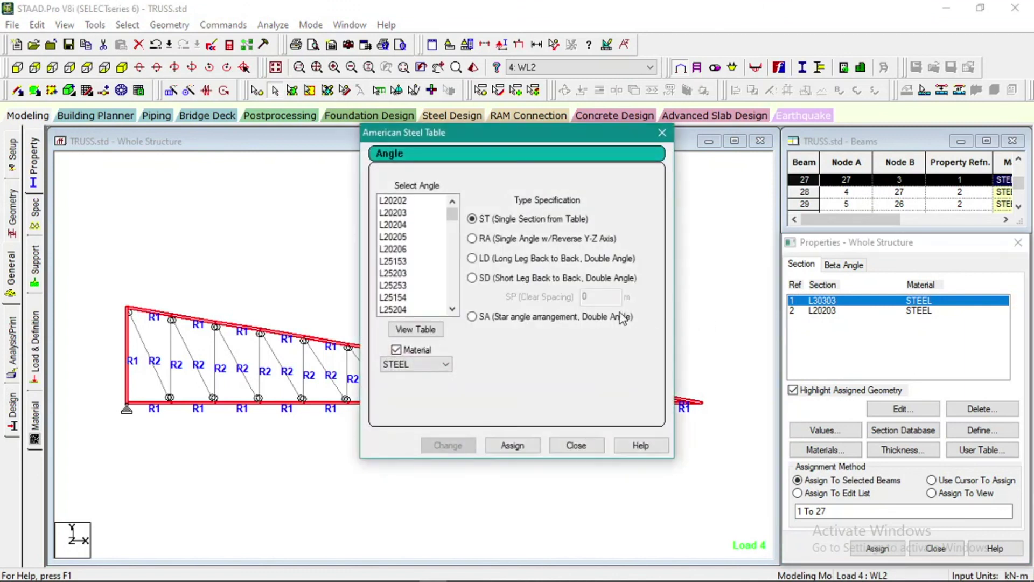
{"action": "left_click", "coordinate": [415, 329]}
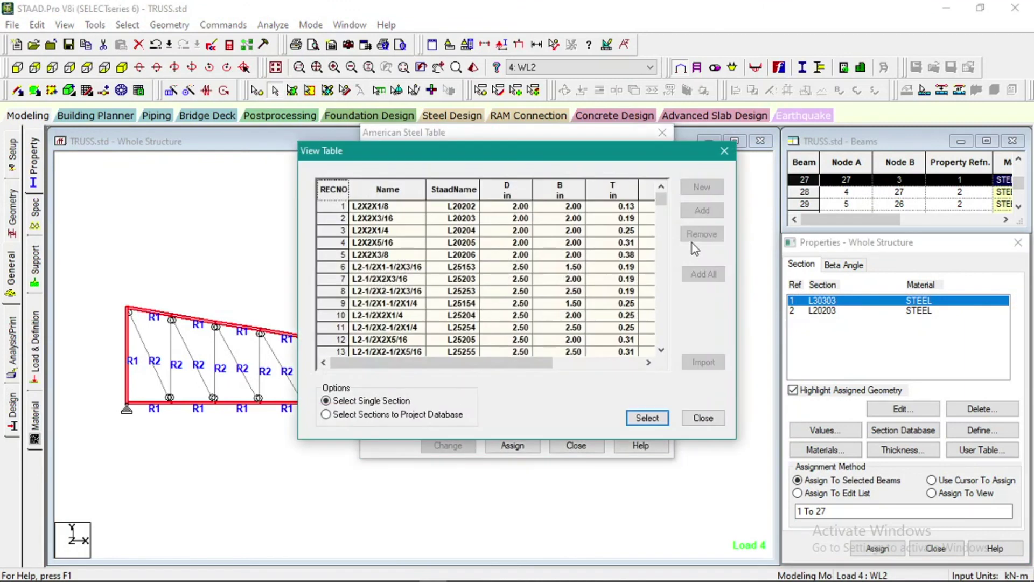
{"action": "mouse_move", "coordinate": [663, 209]}
{"action": "left_mouse_down"}
{"action": "mouse_move", "coordinate": [668, 341]}
{"action": "mouse_move", "coordinate": [653, 199]}
{"action": "left_mouse_up"}
{"action": "left_click", "coordinate": [325, 218]}
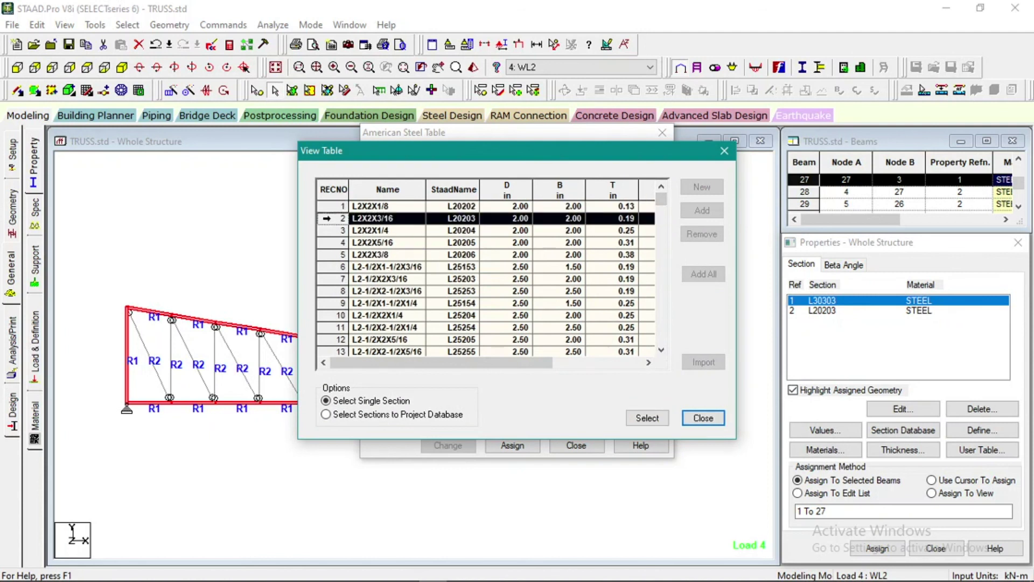
{"action": "left_click", "coordinate": [645, 418]}
{"action": "left_click", "coordinate": [446, 365]}
{"action": "left_click", "coordinate": [448, 376]}
{"action": "left_click", "coordinate": [453, 445]}
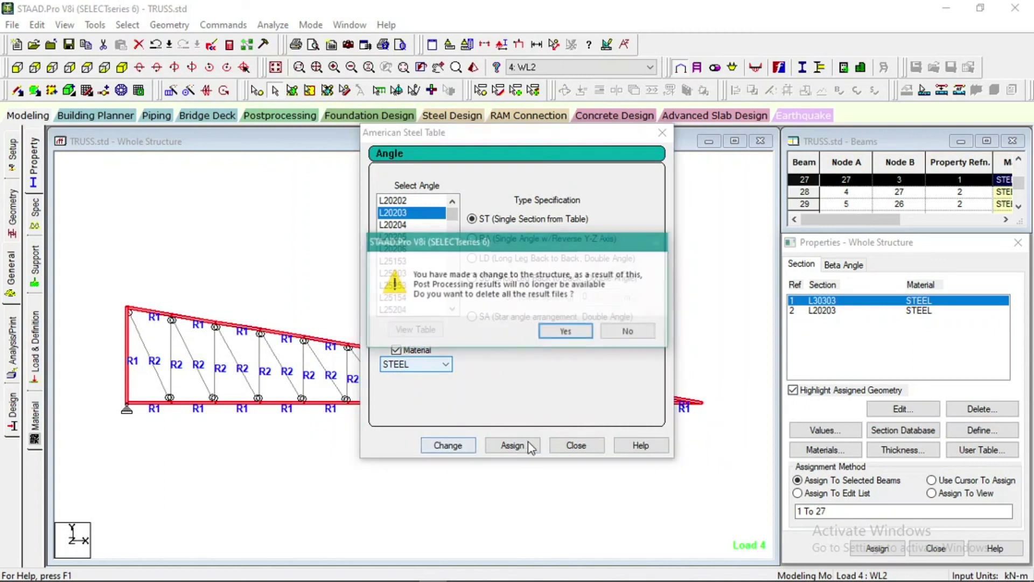
{"action": "key", "text": "Return"}
{"action": "left_click", "coordinate": [575, 445]}
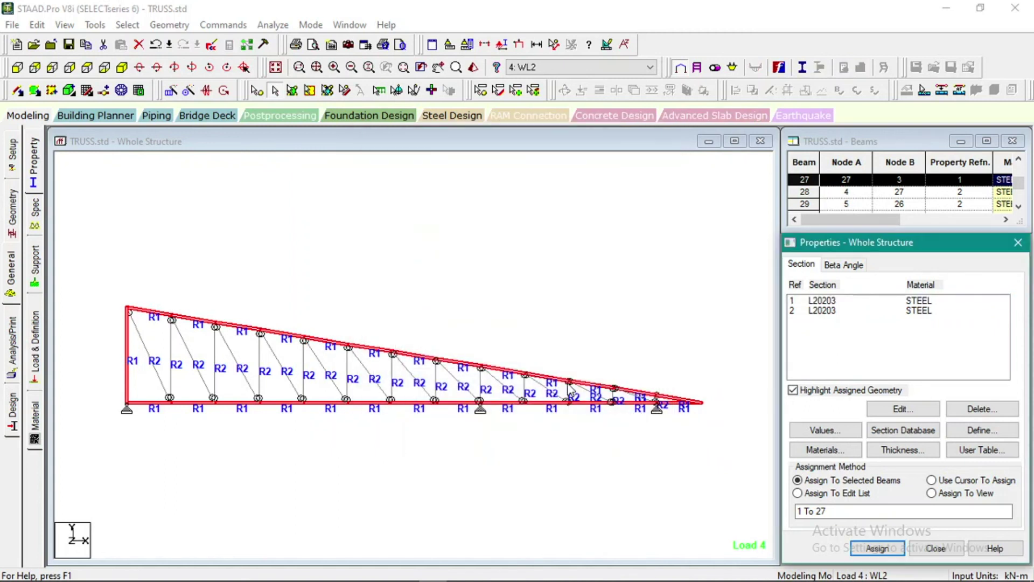
{"action": "left_click", "coordinate": [538, 287]}
Step: Save the truss with its changed section and rerun the analysis
{"action": "left_click", "coordinate": [273, 25]}
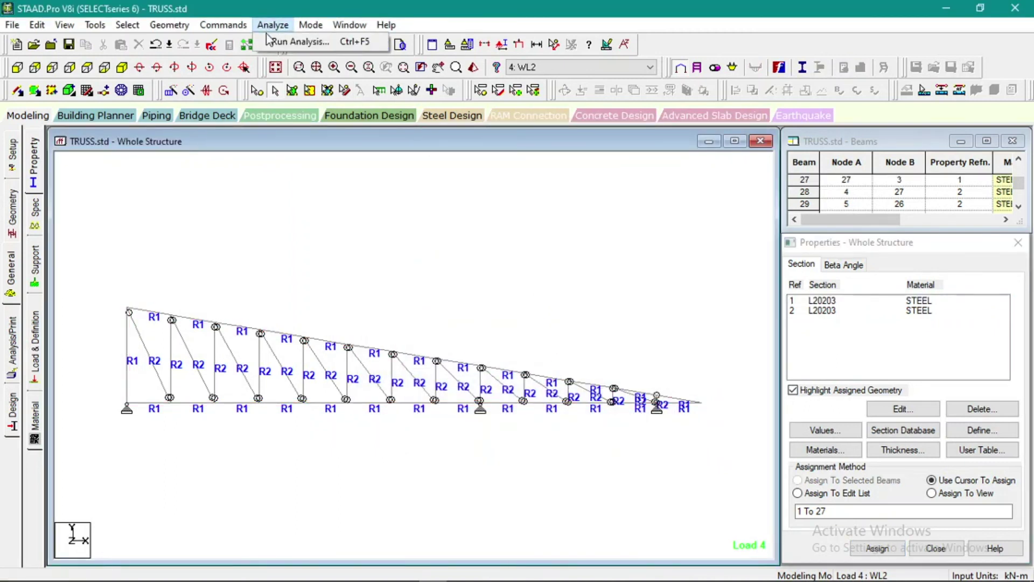
{"action": "left_click", "coordinate": [299, 40]}
{"action": "left_click", "coordinate": [425, 318]}
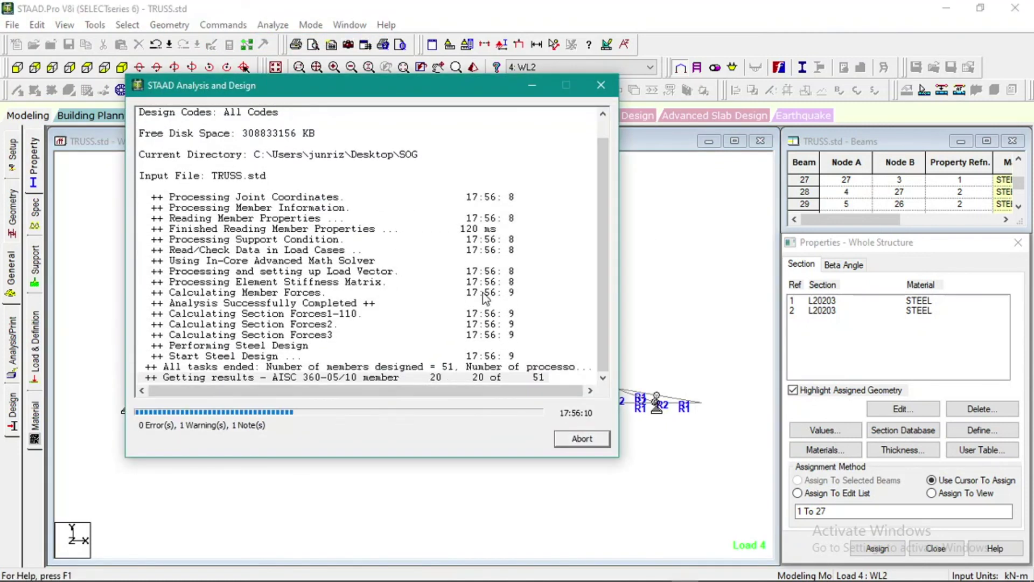
Step: View the output file of the finished analysis, close it, and check the code ratios of the bottom-chord beams on the model
{"action": "left_click", "coordinate": [194, 410]}
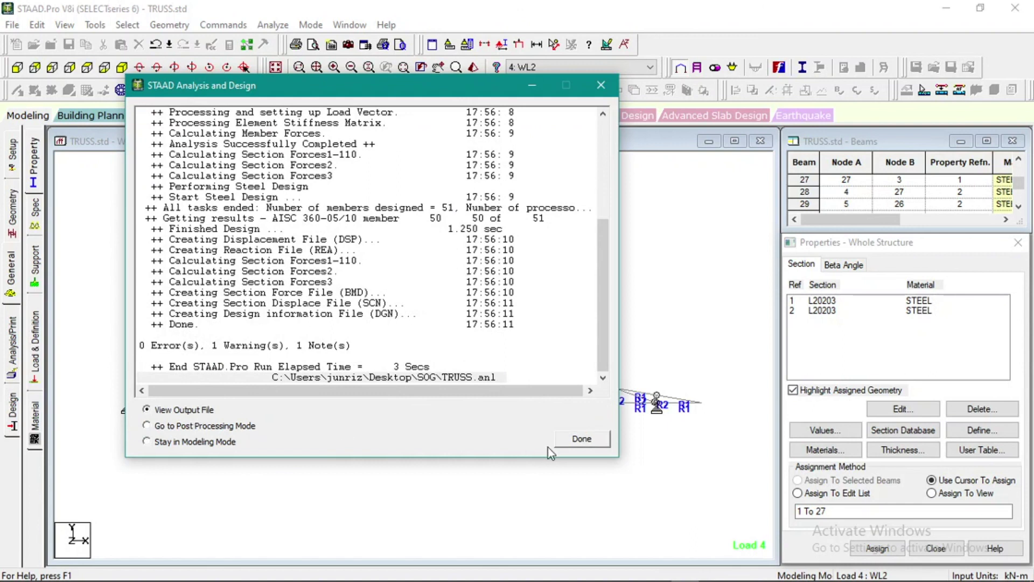
{"action": "left_click", "coordinate": [582, 439]}
{"action": "left_click", "coordinate": [144, 503]}
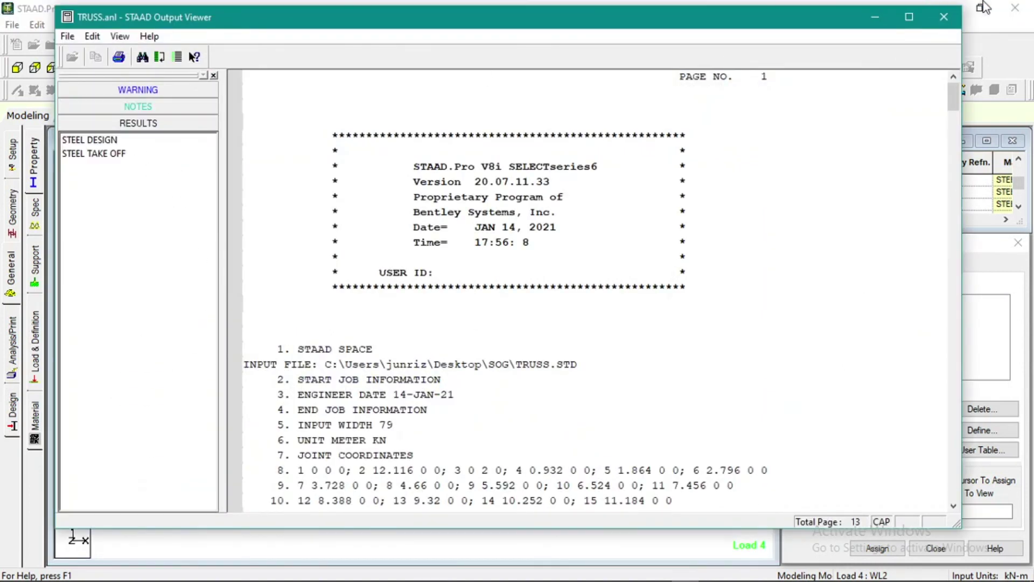
{"action": "left_click", "coordinate": [943, 17]}
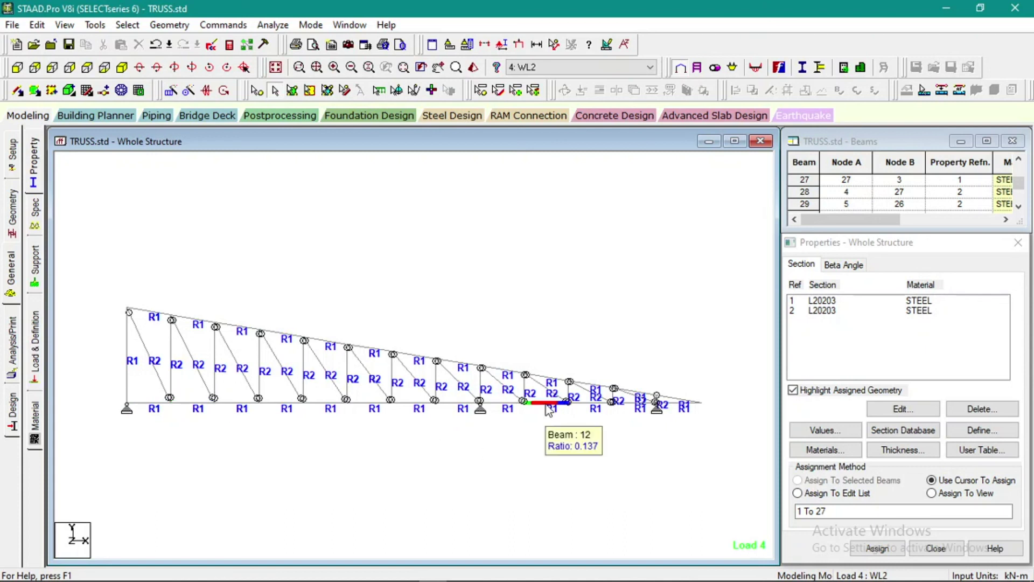
{"action": "mouse_move", "coordinate": [683, 407]}
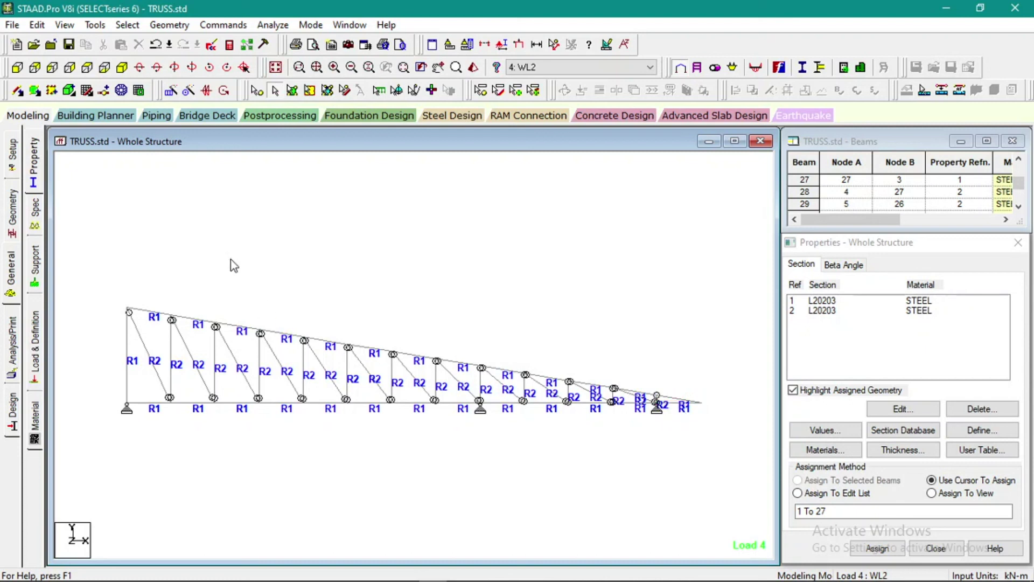
Step: Highlight the truss web members assigned to the second L20203 section reference, and clear the selection
{"action": "left_click", "coordinate": [822, 311]}
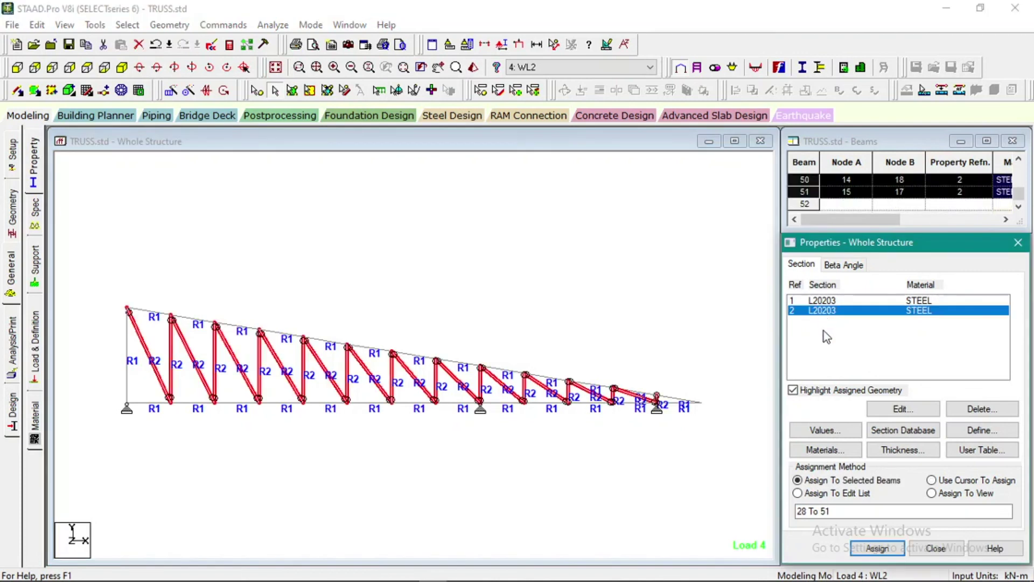
{"action": "left_click", "coordinate": [563, 288]}
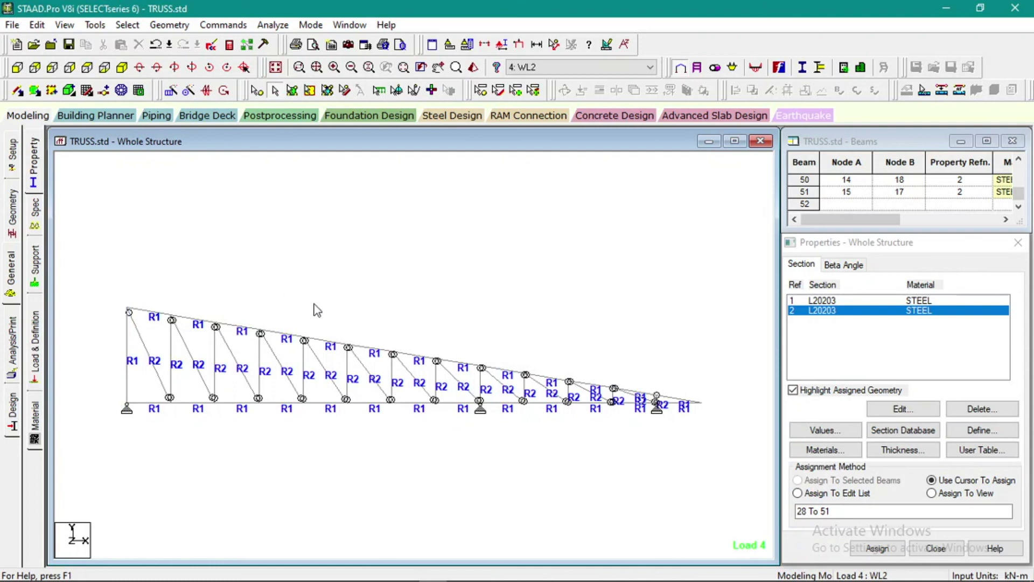
{"action": "scroll", "coordinate": [317, 311], "scroll_direction": "down", "scroll_amount": 1}
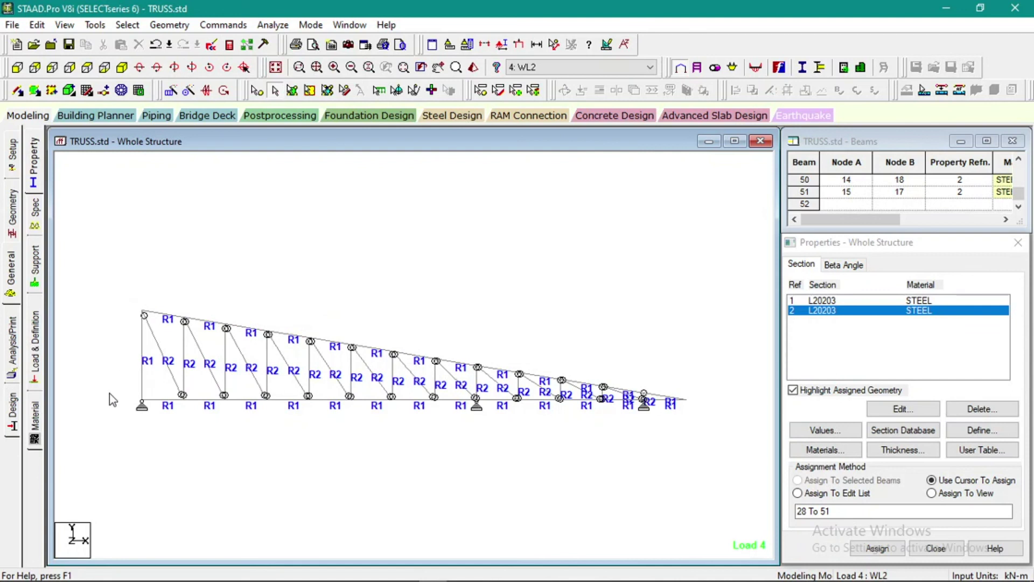
{"action": "scroll", "coordinate": [157, 412], "scroll_direction": "up", "scroll_amount": 1}
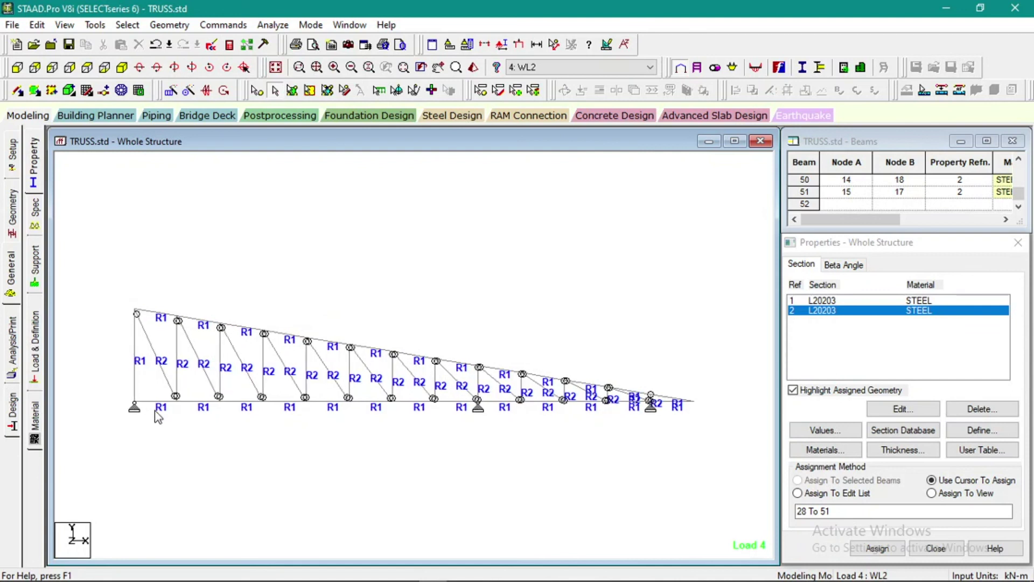
Step: Display the whole structure's steel design commands for the AISC 360-10 code
{"action": "left_click", "coordinate": [36, 358]}
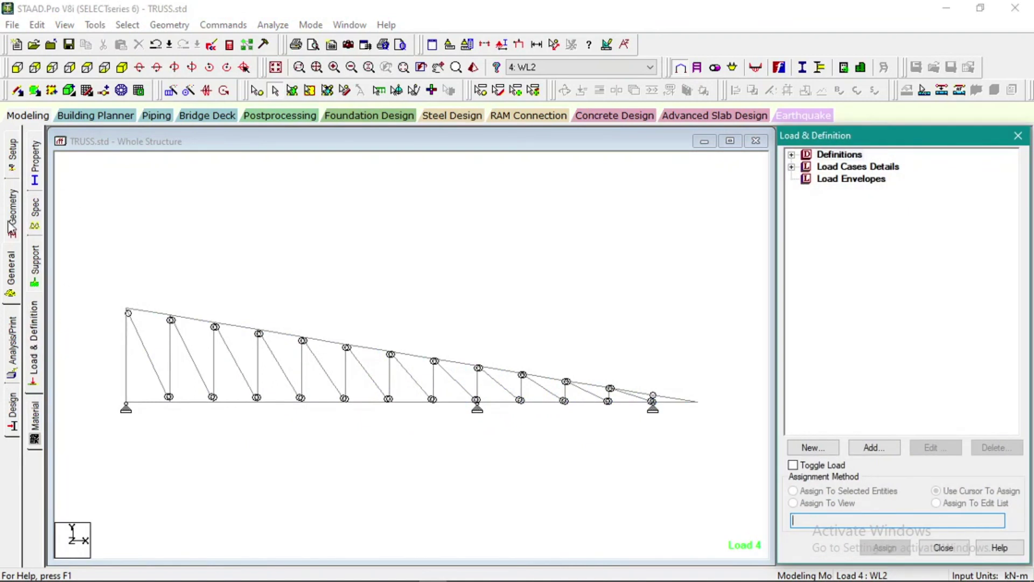
{"action": "left_click", "coordinate": [16, 267]}
{"action": "left_click", "coordinate": [13, 409]}
{"action": "left_click", "coordinate": [325, 232]}
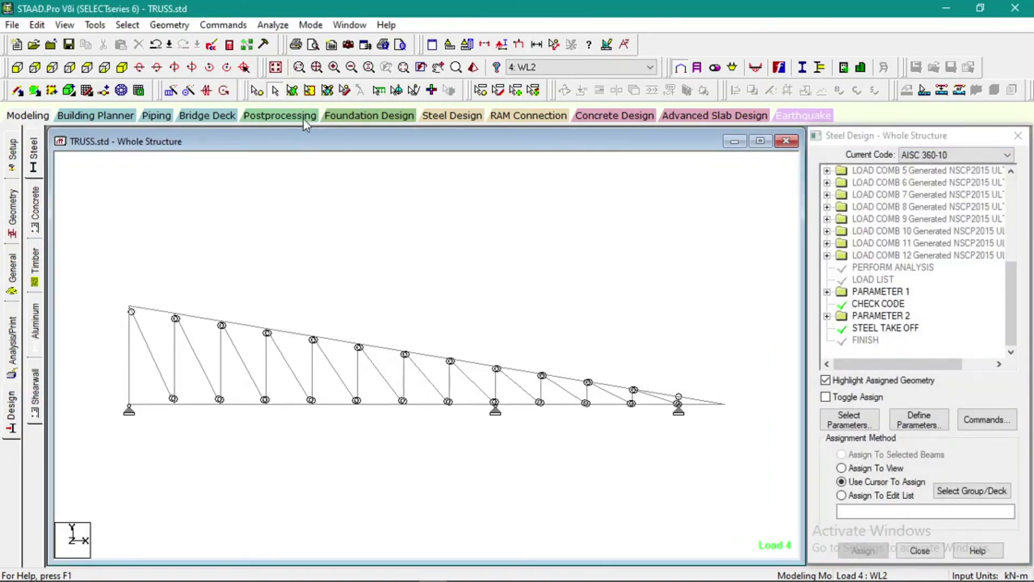
Step: Reopen the analysis output, examine the steel take-off for the truss's total length and weight, and close the output file
{"action": "left_click", "coordinate": [229, 45]}
{"action": "left_click", "coordinate": [155, 506]}
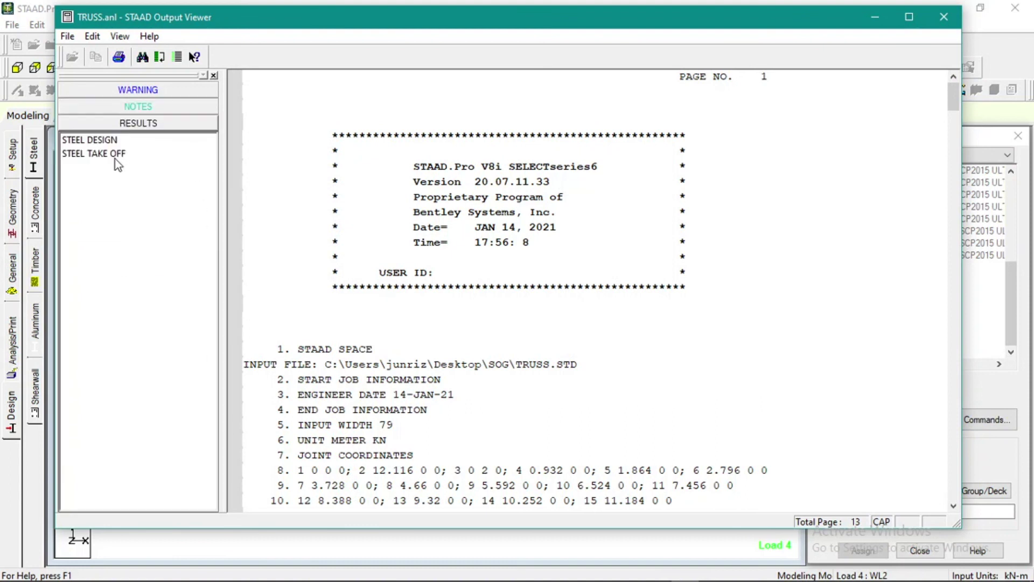
{"action": "left_click", "coordinate": [107, 154]}
{"action": "scroll", "coordinate": [605, 274], "scroll_direction": "up", "scroll_amount": 2}
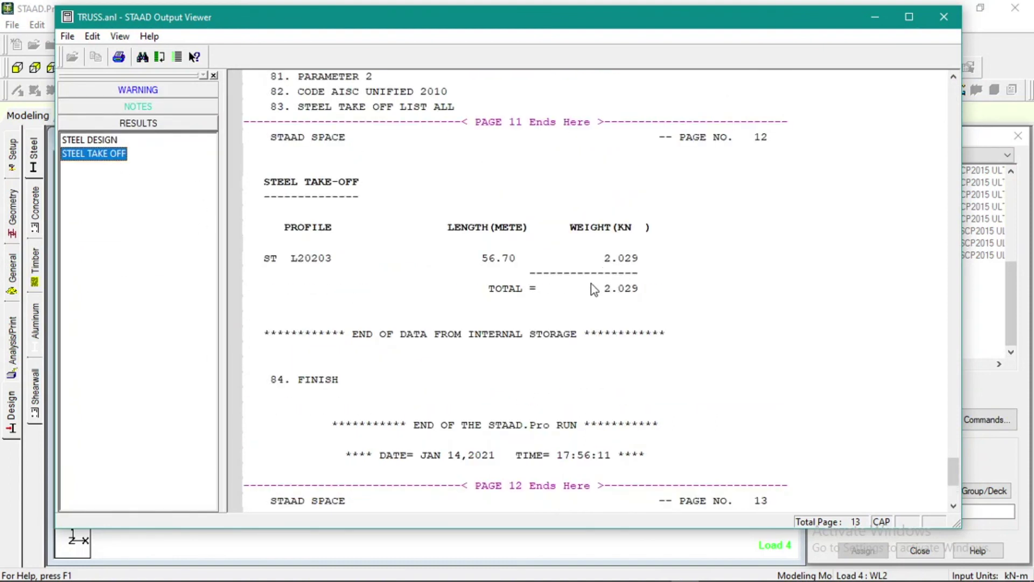
{"action": "left_click", "coordinate": [641, 296]}
{"action": "left_click", "coordinate": [655, 302]}
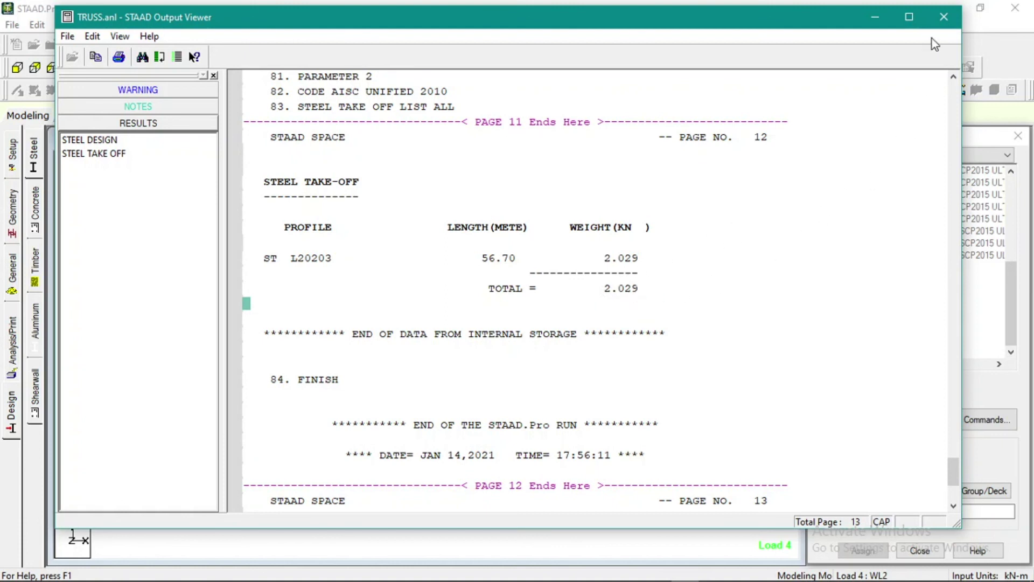
{"action": "left_click", "coordinate": [944, 24]}
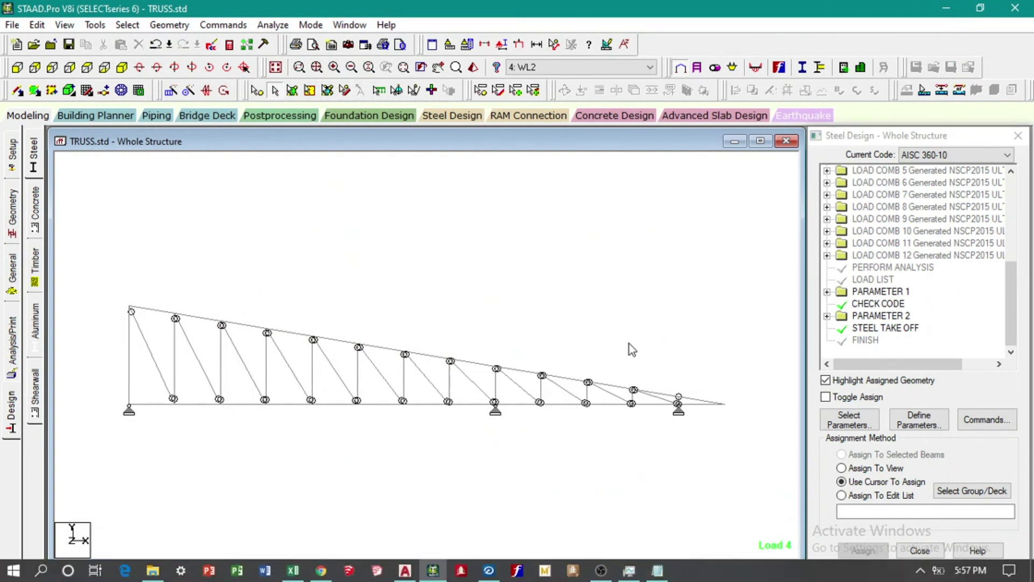
{"action": "left_click", "coordinate": [602, 573]}
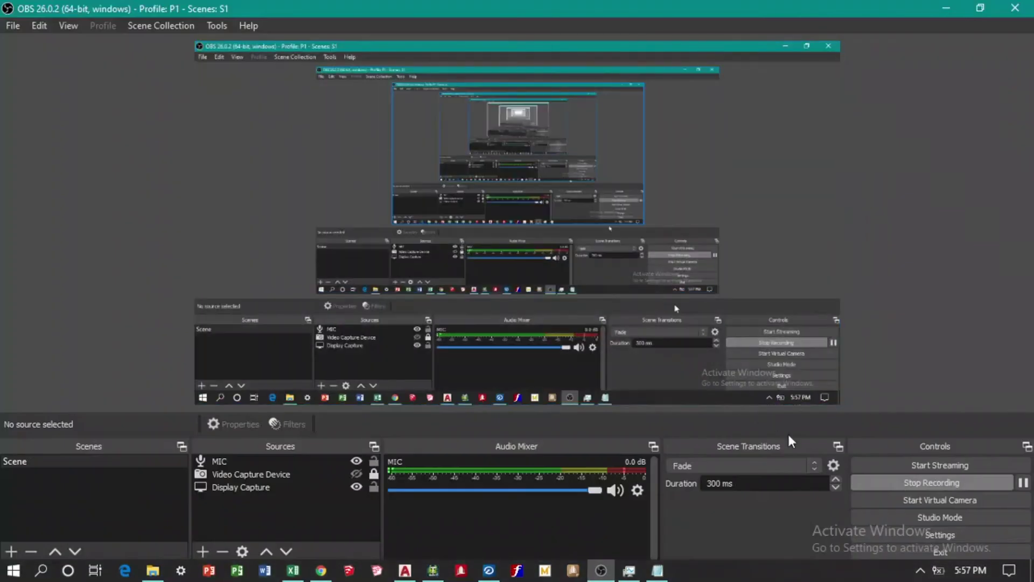